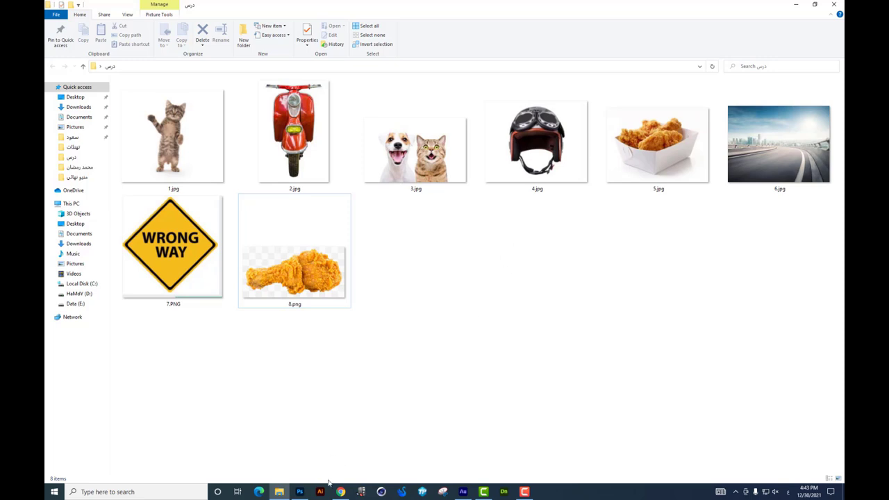
Step: Create a blank 2000 × 1600 px document with a white background
{"action": "left_click", "coordinate": [300, 492]}
{"action": "left_click", "coordinate": [62, 5]}
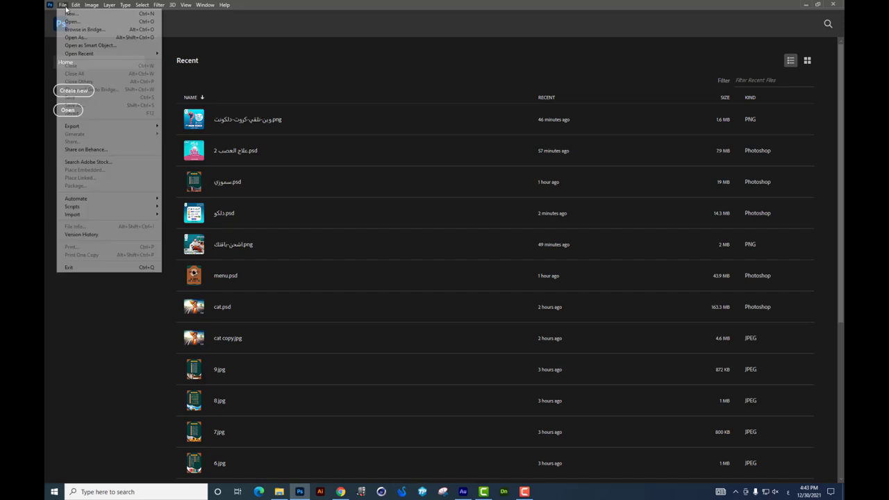
{"action": "left_click", "coordinate": [76, 13]}
{"action": "type", "text": "20"}
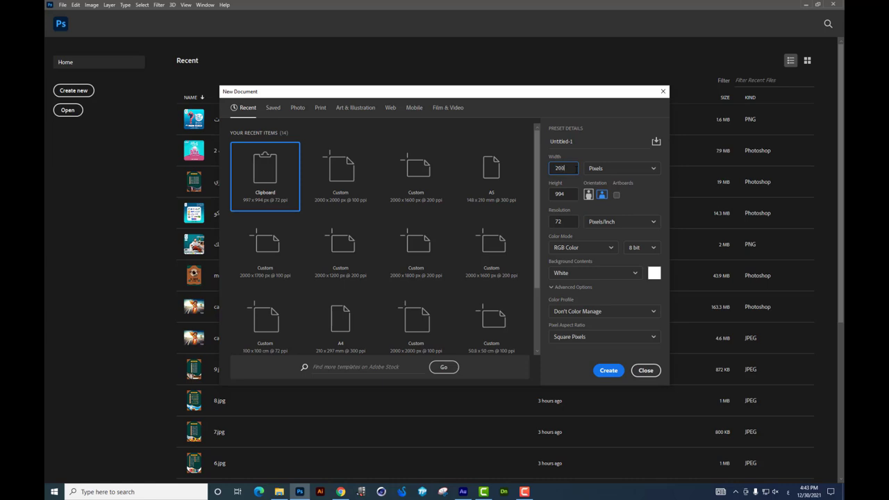
{"action": "type", "text": "0"}
{"action": "key", "text": "Tab"}
{"action": "type", "text": "1600"}
{"action": "key", "text": "Return"}
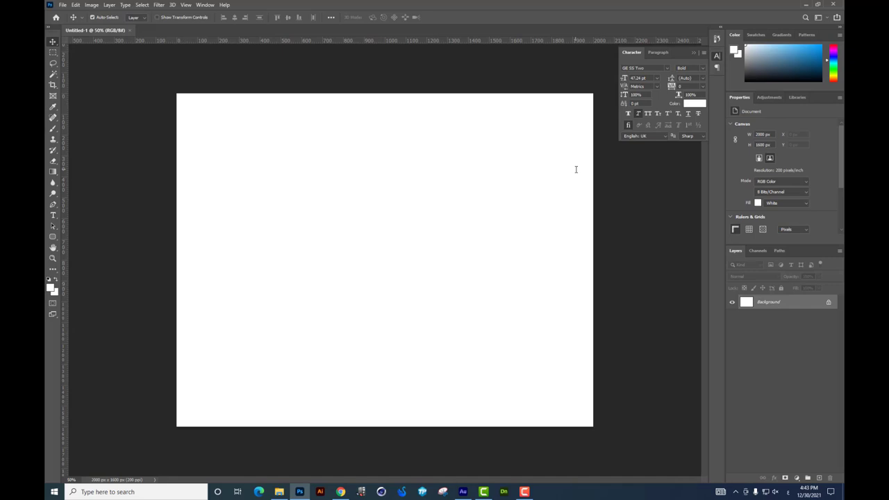
Step: Zoom the canvas to 50%, then drag 1.jpg from File Explorer into Photoshop
{"action": "key", "text": "ctrl+plus"}
{"action": "left_click", "coordinate": [694, 55]}
{"action": "key", "text": "alt+Tab"}
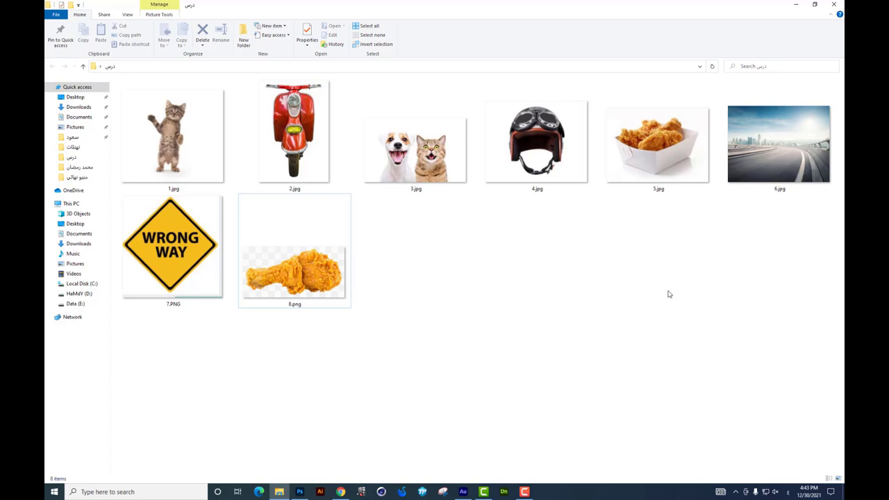
{"action": "mouse_move", "coordinate": [167, 149]}
{"action": "left_mouse_down"}
{"action": "mouse_move", "coordinate": [308, 491]}
{"action": "mouse_move", "coordinate": [471, 190]}
{"action": "left_mouse_up"}
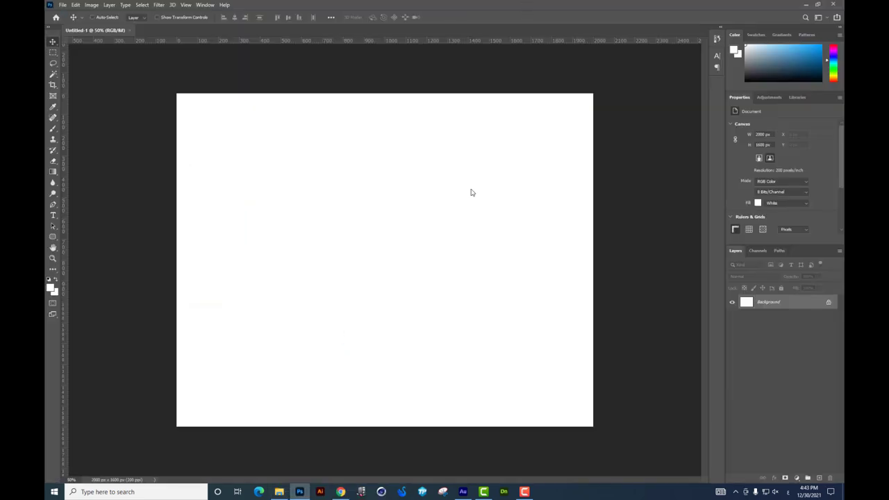
Step: Remove the kitten's white background using the Remove background quick action
{"action": "left_click", "coordinate": [224, 5]}
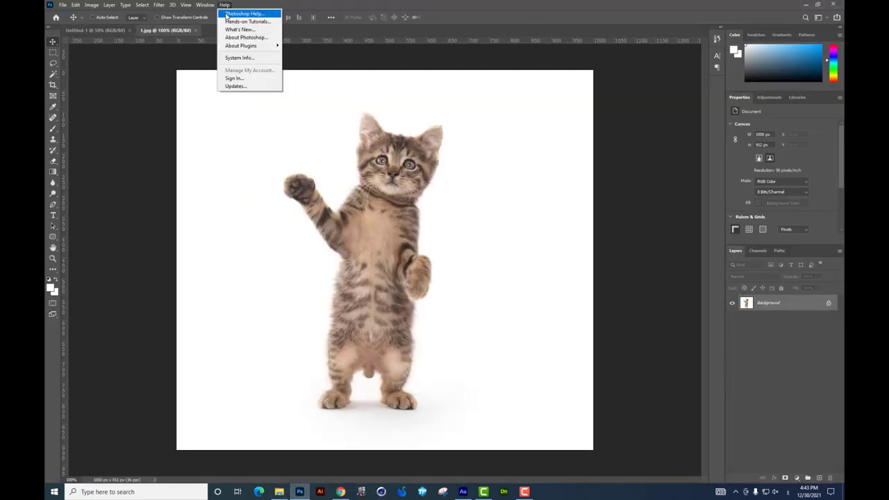
{"action": "left_click", "coordinate": [420, 162]}
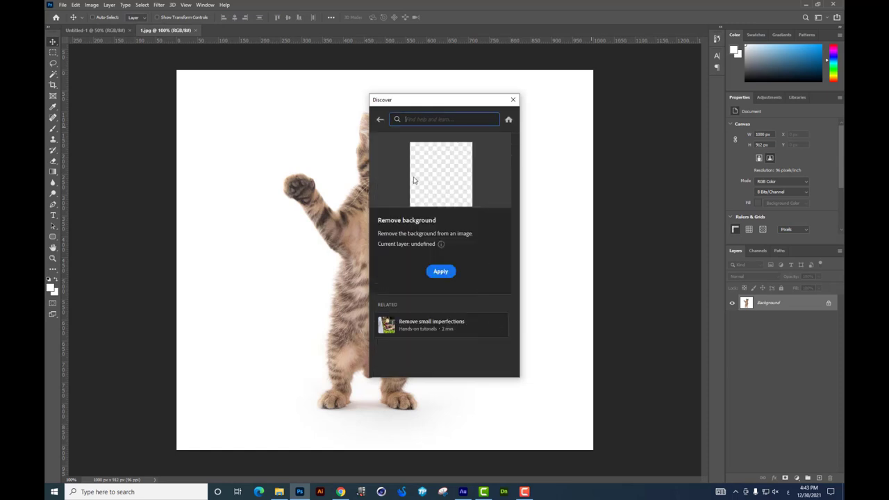
{"action": "left_click", "coordinate": [442, 272]}
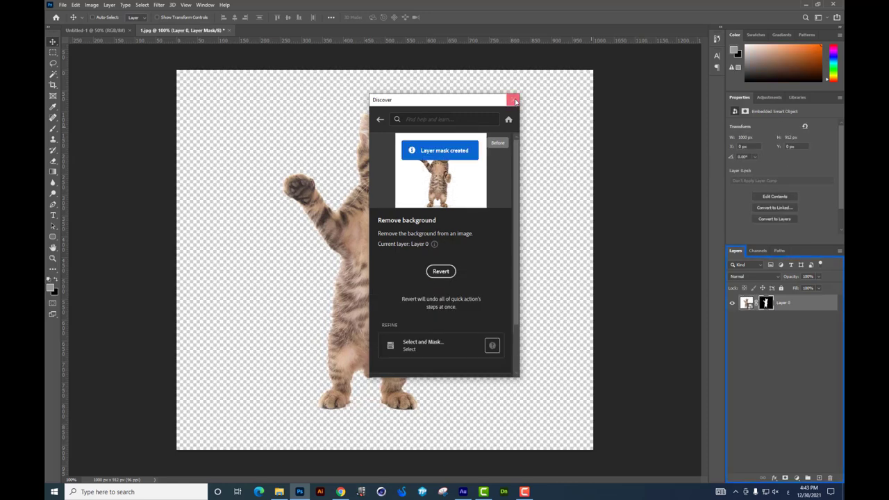
{"action": "left_click", "coordinate": [513, 100]}
Step: Add an empty layer and convert both layers into one smart object
{"action": "left_click", "coordinate": [821, 478]}
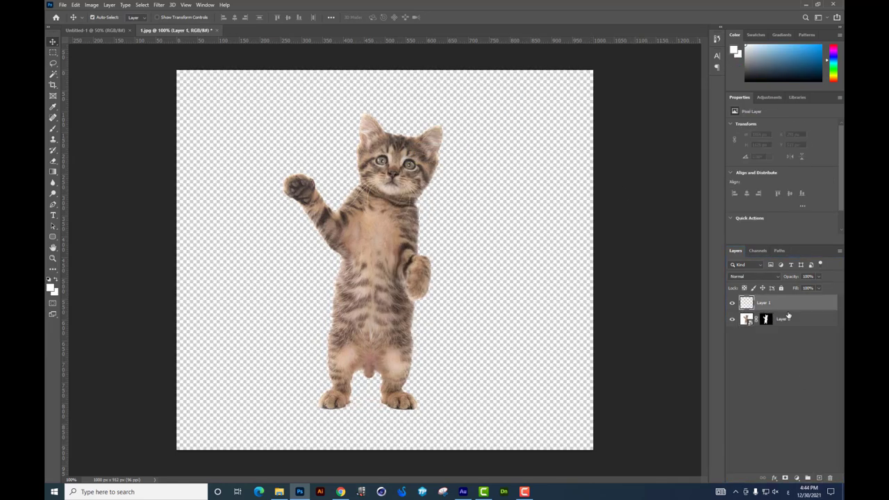
{"action": "left_click", "coordinate": [790, 318], "text": "shift"}
{"action": "right_click", "coordinate": [780, 299]}
{"action": "left_click", "coordinate": [708, 201]}
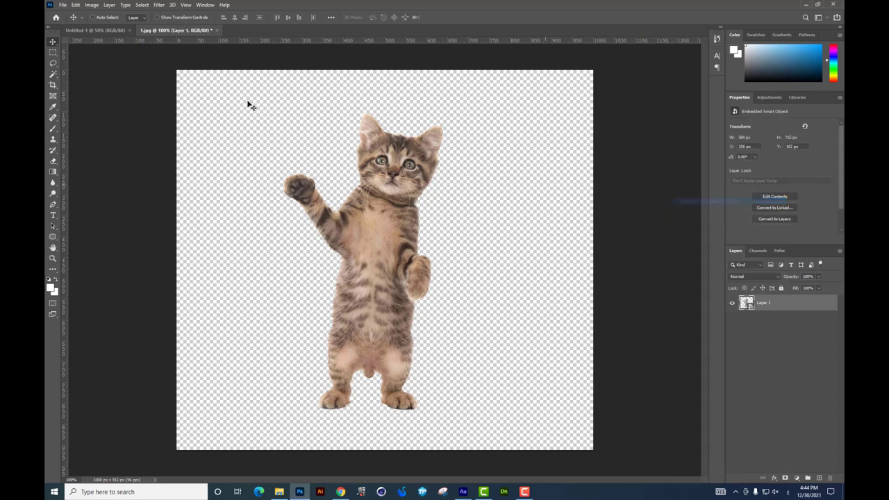
Step: Place the kitten in Untitled-1, enlarged and centred, then return to File Explorer
{"action": "mouse_move", "coordinate": [364, 205]}
{"action": "left_mouse_down"}
{"action": "mouse_move", "coordinate": [370, 189]}
{"action": "mouse_move", "coordinate": [439, 260]}
{"action": "left_mouse_up"}
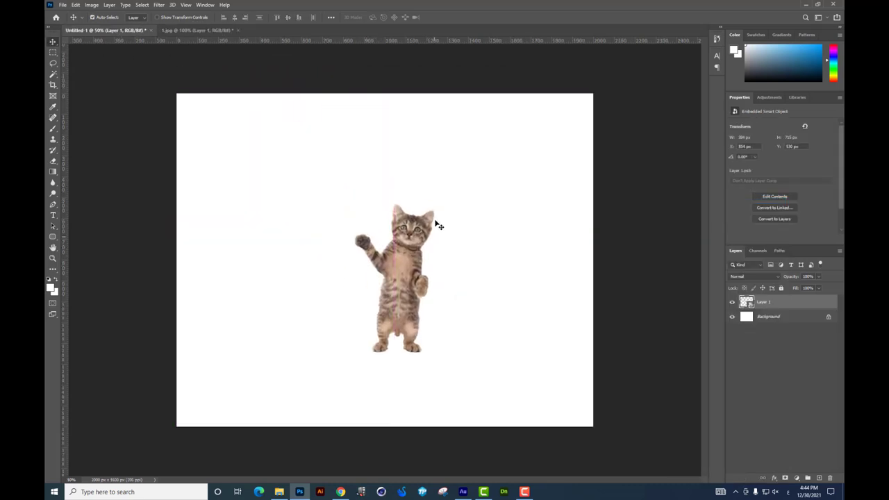
{"action": "key", "text": "ctrl+t"}
{"action": "left_click_drag", "start_coordinate": [436, 201], "coordinate": [455, 165]}
{"action": "left_click_drag", "start_coordinate": [431, 247], "coordinate": [416, 227]}
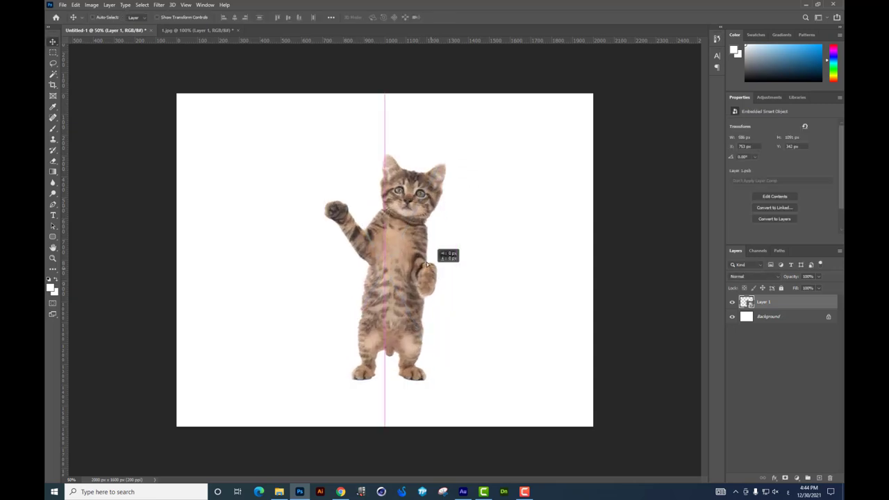
{"action": "right_click", "coordinate": [412, 221]}
{"action": "left_click", "coordinate": [413, 220]}
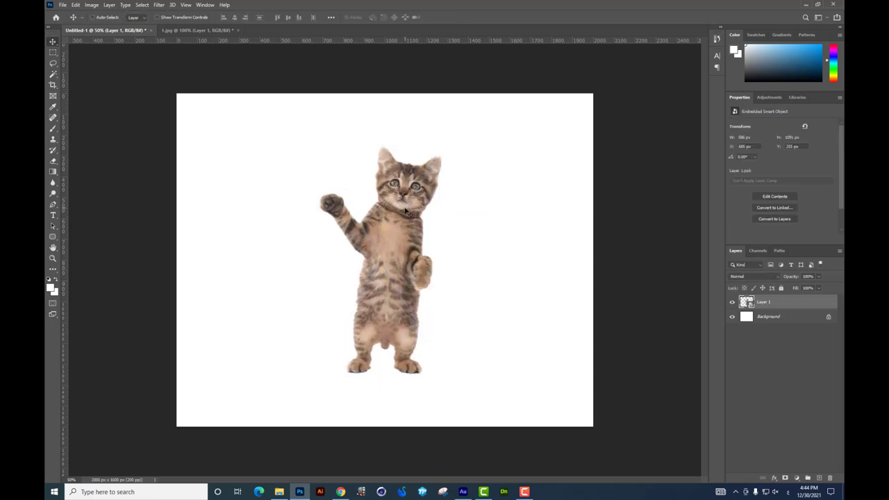
{"action": "left_click", "coordinate": [197, 29]}
{"action": "key", "text": "alt+Tab"}
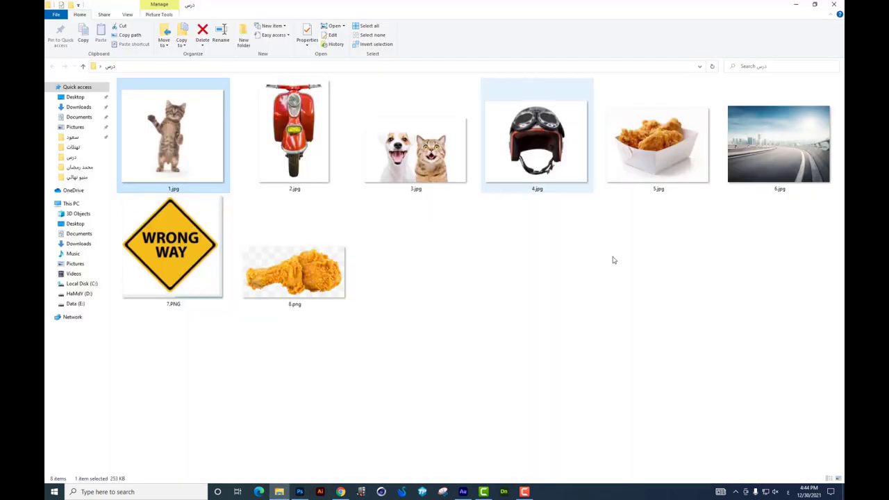
Step: Open 3.jpg, unlock its background layer and delete the white background
{"action": "mouse_move", "coordinate": [432, 167]}
{"action": "left_mouse_down"}
{"action": "mouse_move", "coordinate": [375, 361]}
{"action": "mouse_move", "coordinate": [517, 113]}
{"action": "left_mouse_up"}
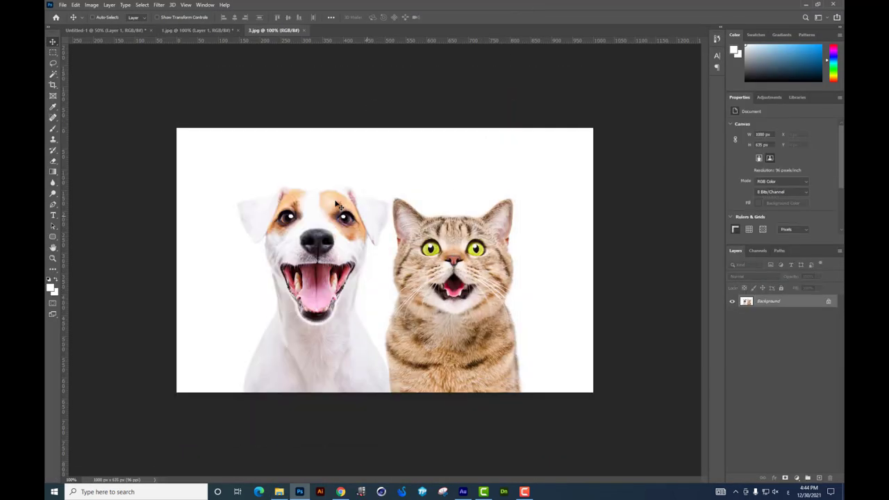
{"action": "left_click", "coordinate": [53, 73]}
{"action": "left_click", "coordinate": [453, 206]}
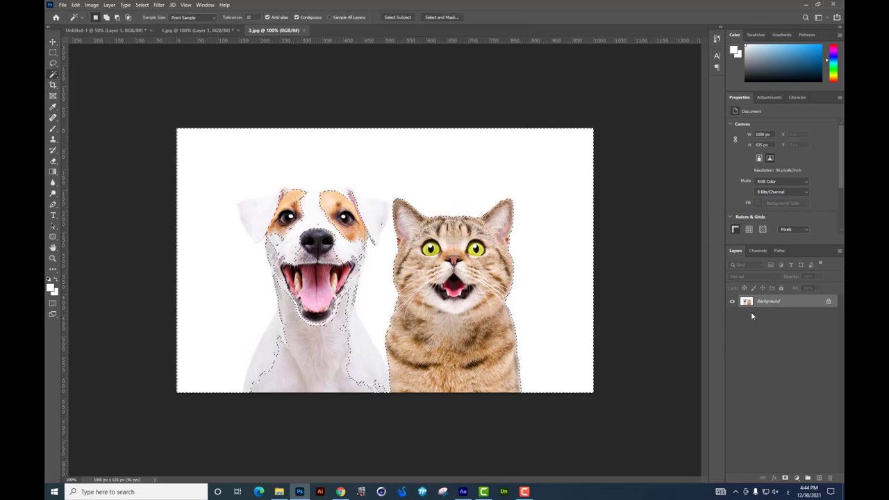
{"action": "double_click", "coordinate": [765, 301]}
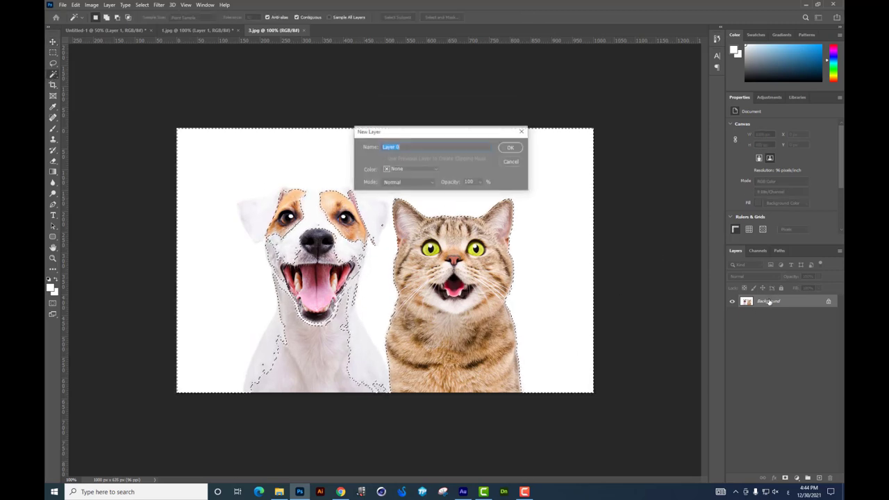
{"action": "key", "text": "Return"}
{"action": "key", "text": "Delete"}
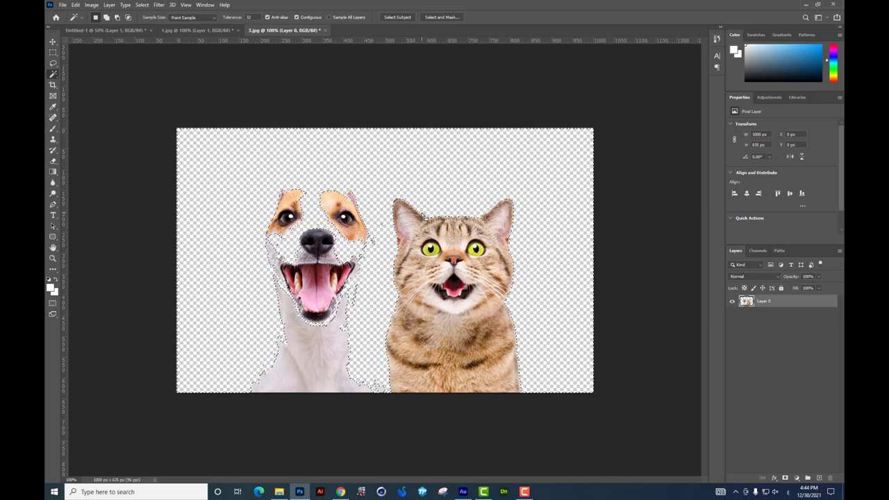
Step: Copy the right-hand cat to its own smart object layer and drag it into the composite
{"action": "left_click", "coordinate": [53, 52]}
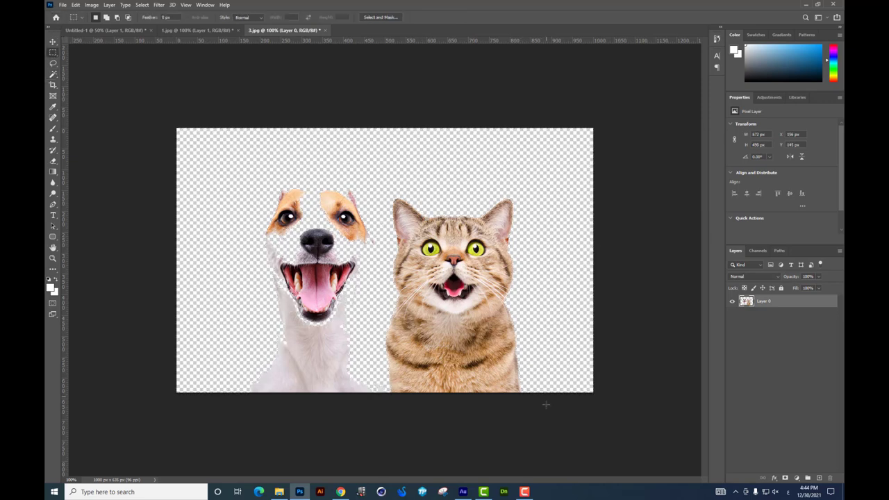
{"action": "left_click_drag", "start_coordinate": [547, 393], "coordinate": [386, 132]}
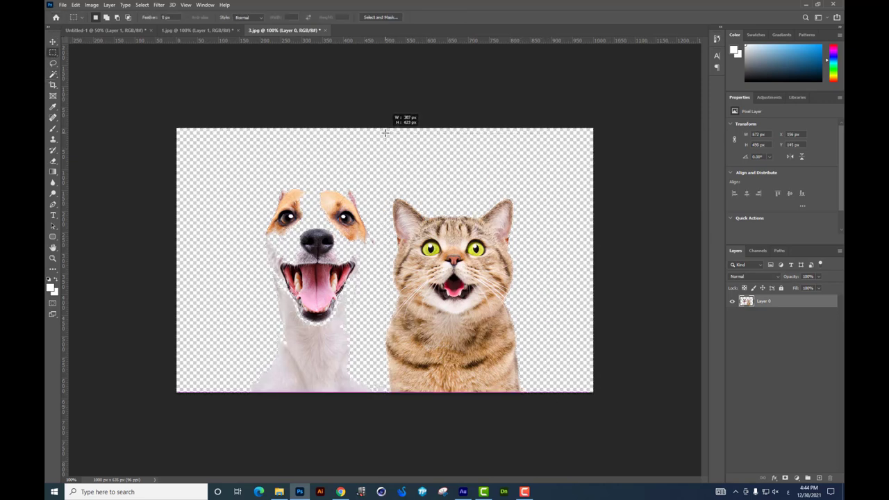
{"action": "key", "text": "ctrl+j"}
{"action": "right_click", "coordinate": [790, 304]}
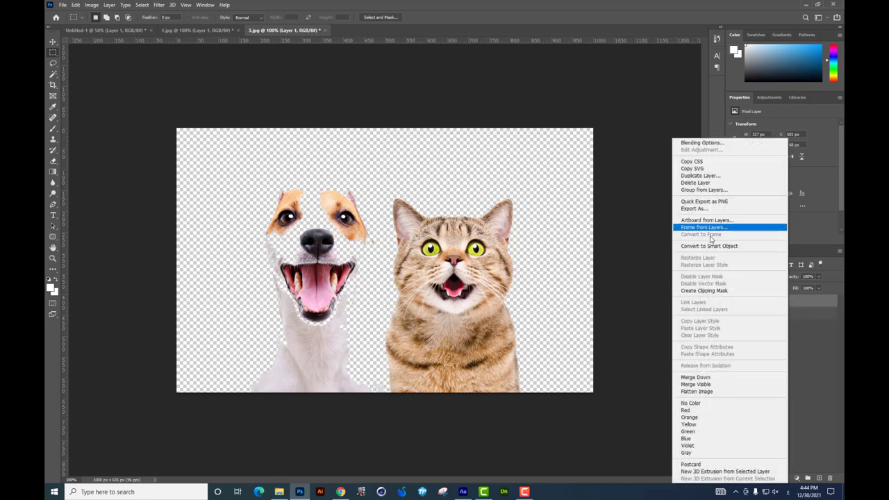
{"action": "left_click", "coordinate": [710, 246]}
{"action": "left_click", "coordinate": [53, 41]}
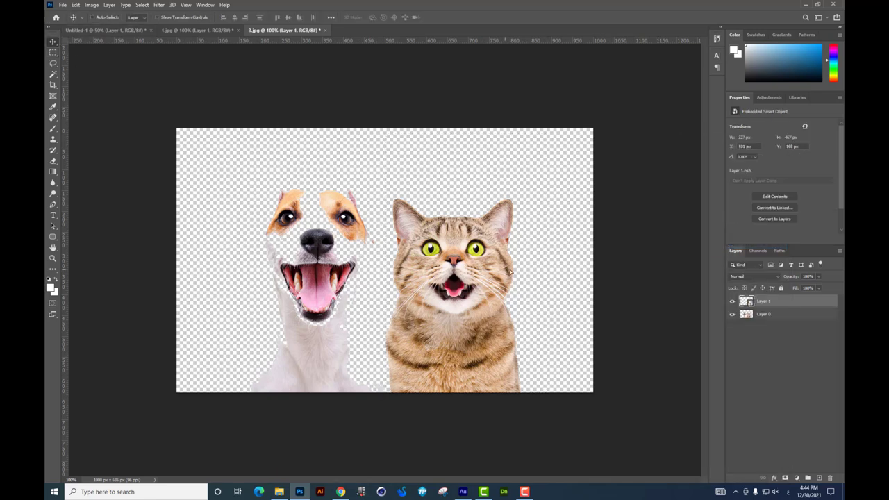
{"action": "mouse_move", "coordinate": [511, 271]}
{"action": "left_mouse_down"}
{"action": "mouse_move", "coordinate": [310, 137]}
{"action": "mouse_move", "coordinate": [135, 36]}
{"action": "mouse_move", "coordinate": [284, 185]}
{"action": "mouse_move", "coordinate": [316, 181]}
{"action": "left_mouse_up"}
Step: Zoom the composite to 100%, dismiss the Discover prompts, and return to File Explorer
{"action": "left_click", "coordinate": [514, 106]}
{"action": "key", "text": "ctrl+1"}
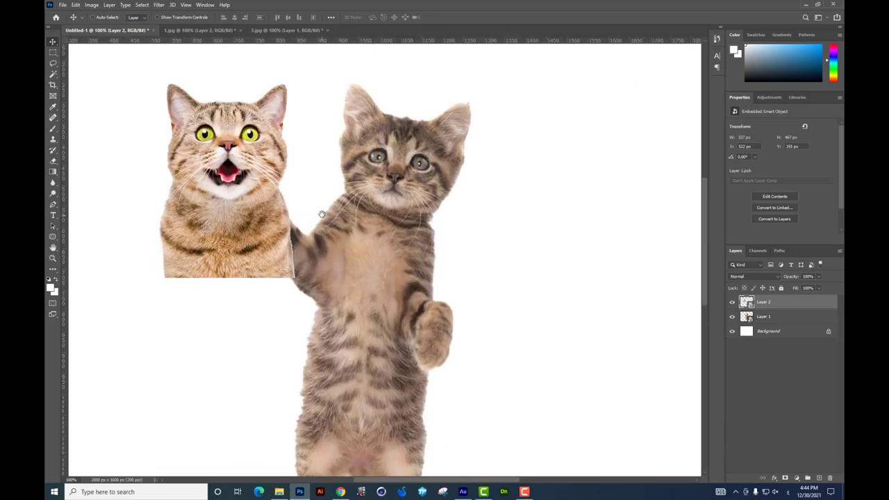
{"action": "left_click", "coordinate": [285, 30]}
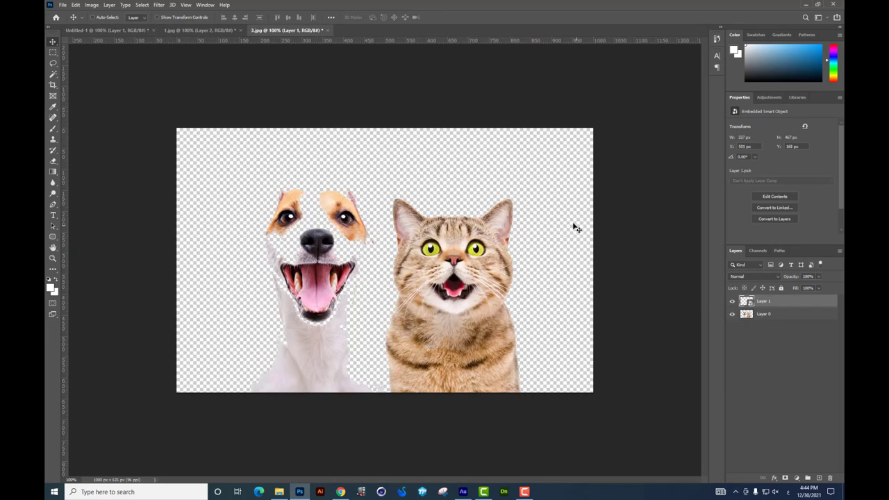
{"action": "left_click", "coordinate": [219, 30]}
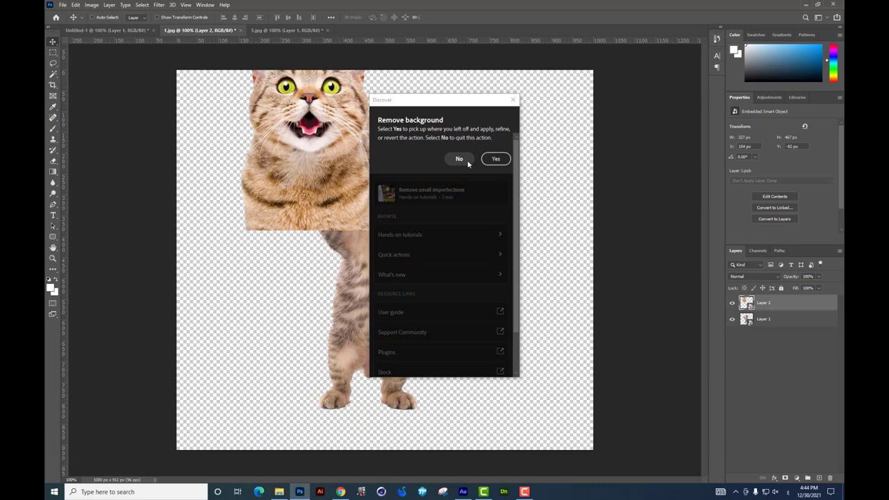
{"action": "left_click", "coordinate": [460, 158]}
{"action": "left_click", "coordinate": [513, 99]}
{"action": "key", "text": "alt+Tab"}
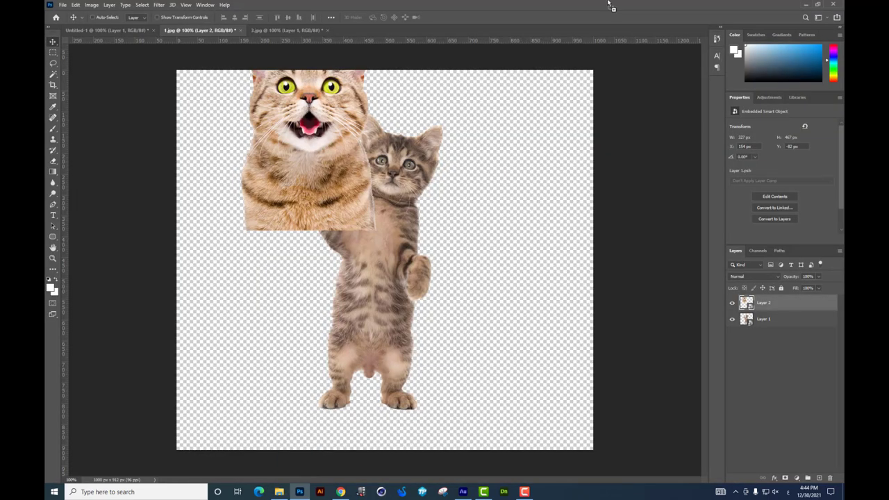
Step: Open 2.jpg and delete the white background around the scooter, undoing the smart object conversion
{"action": "left_click_drag", "start_coordinate": [297, 207], "coordinate": [88, 58]}
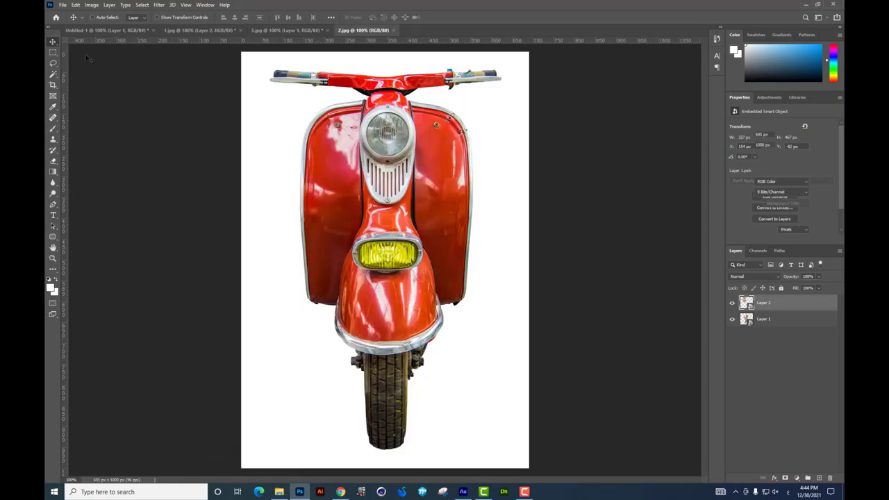
{"action": "left_click", "coordinate": [53, 74]}
{"action": "left_click", "coordinate": [477, 110]}
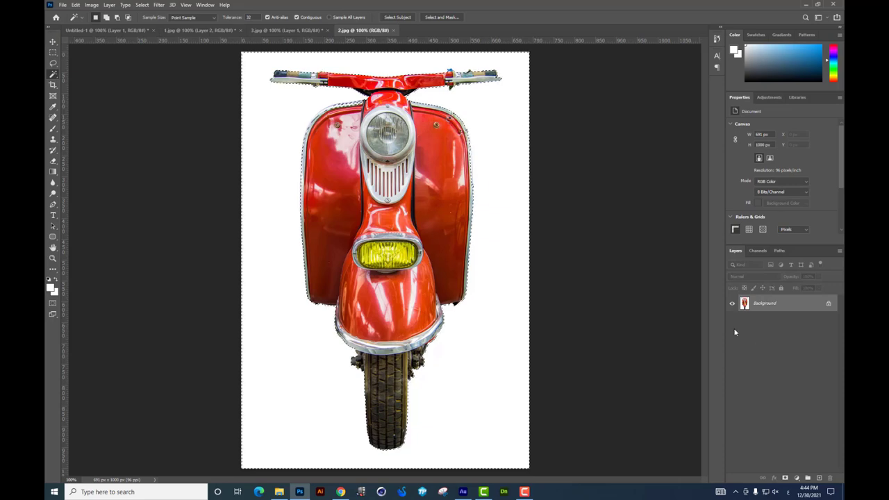
{"action": "double_click", "coordinate": [768, 305]}
{"action": "key", "text": "Return"}
{"action": "key", "text": "Delete"}
{"action": "right_click", "coordinate": [767, 303]}
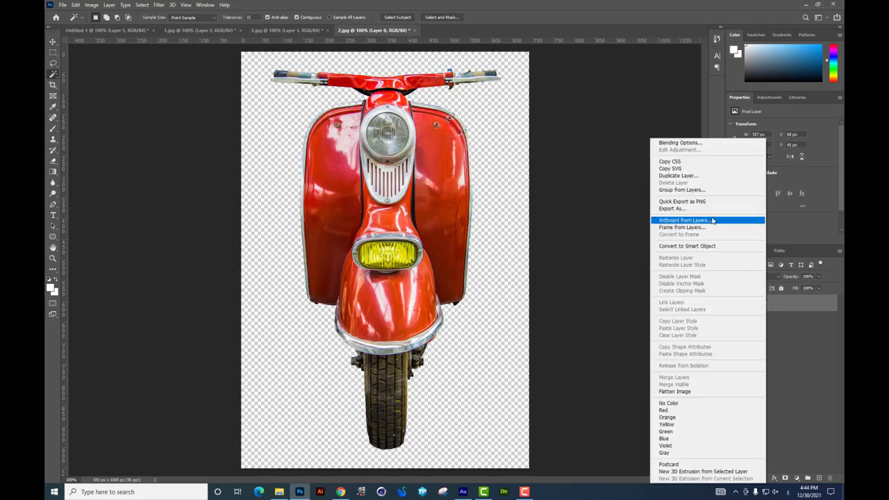
{"action": "left_click", "coordinate": [695, 246]}
{"action": "left_click", "coordinate": [52, 41]}
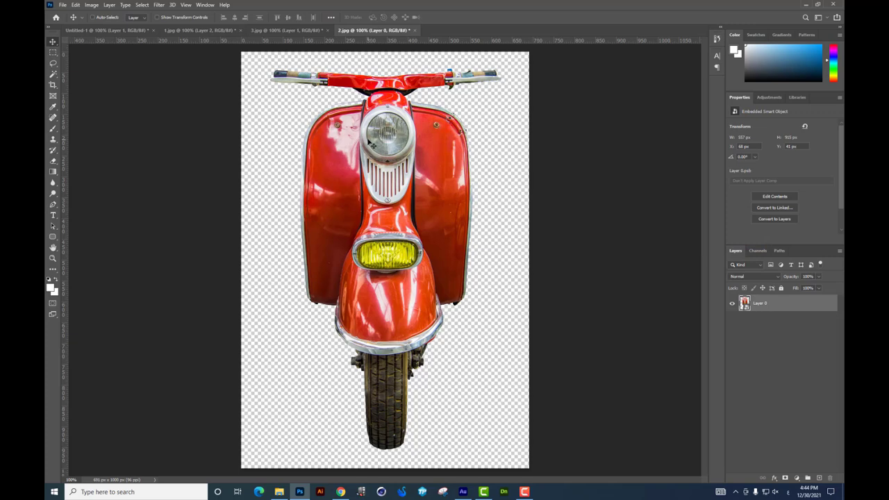
{"action": "key", "text": "ctrl+z"}
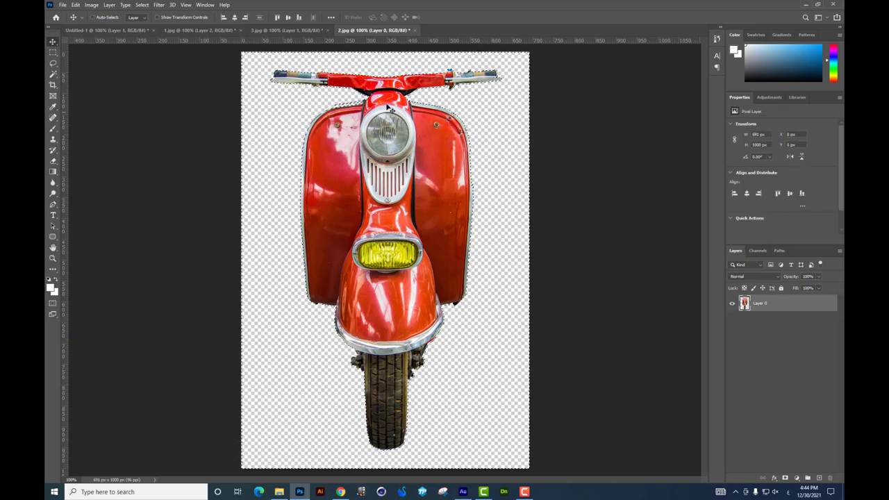
Step: Deselect and start a Pen path along the scooter's left side
{"action": "scroll", "coordinate": [387, 138], "scroll_direction": "up", "scroll_amount": 2}
{"action": "scroll", "coordinate": [386, 178], "scroll_direction": "up", "scroll_amount": 1}
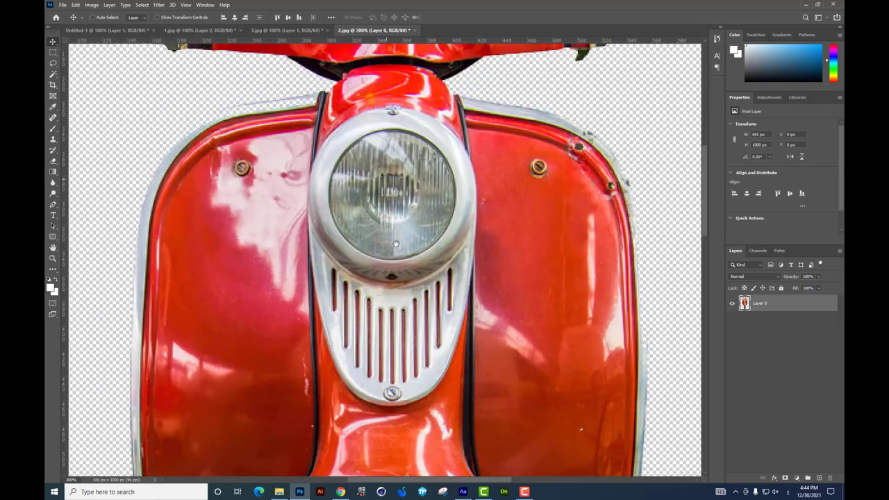
{"action": "scroll", "coordinate": [248, 272], "scroll_direction": "up", "scroll_amount": 3}
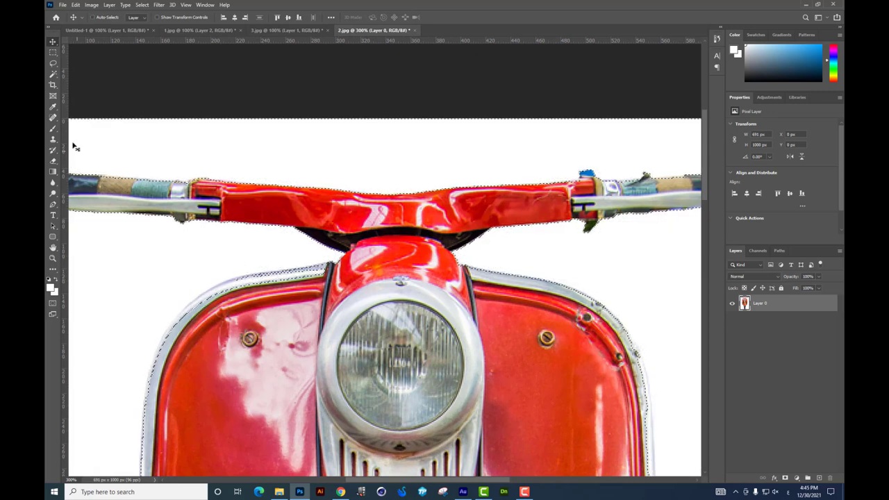
{"action": "key", "text": "ctrl+d"}
{"action": "scroll", "coordinate": [216, 265], "scroll_direction": "down", "scroll_amount": 1}
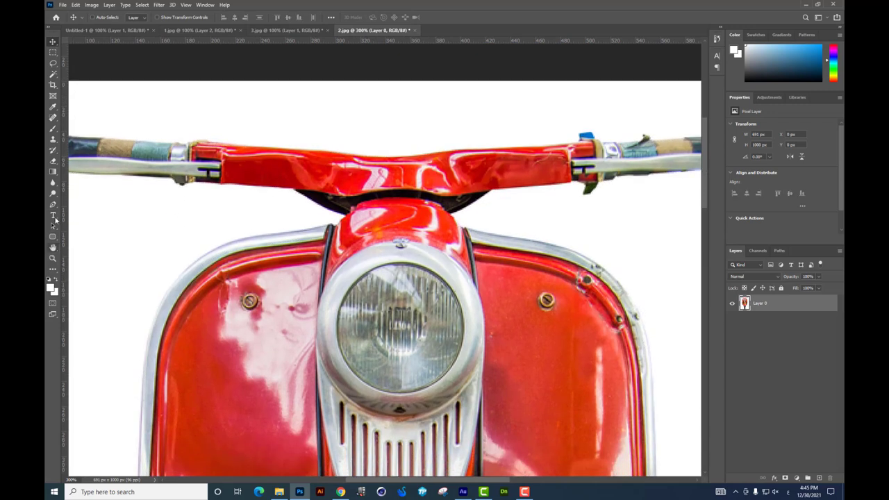
{"action": "key", "text": "p"}
{"action": "left_click", "coordinate": [331, 229]}
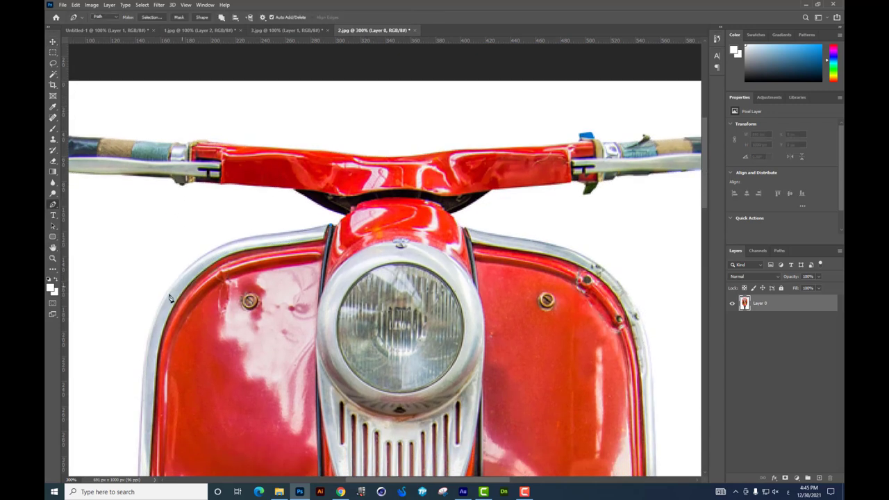
{"action": "left_click_drag", "start_coordinate": [159, 310], "coordinate": [139, 395]}
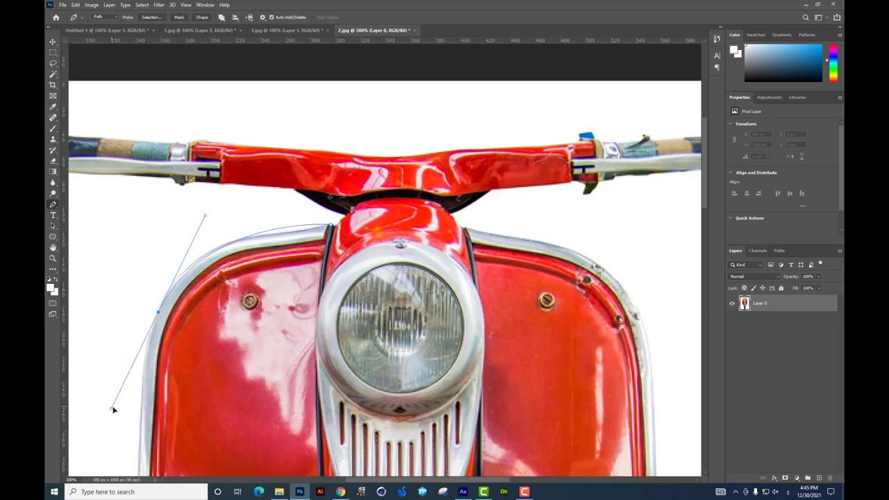
Step: Zoom out and duplicate the scooter layer as Layer 0 copy
{"action": "key", "text": "ctrl+minus"}
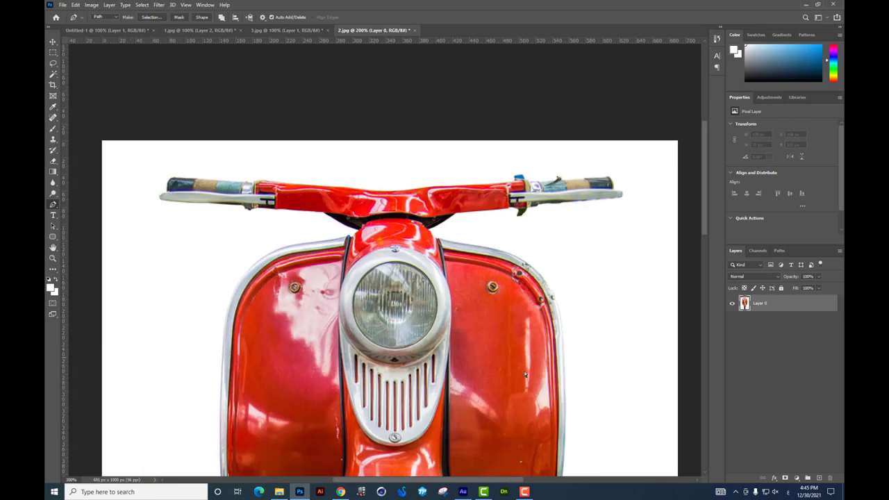
{"action": "key", "text": "ctrl+j"}
{"action": "key", "text": "ctrl+minus"}
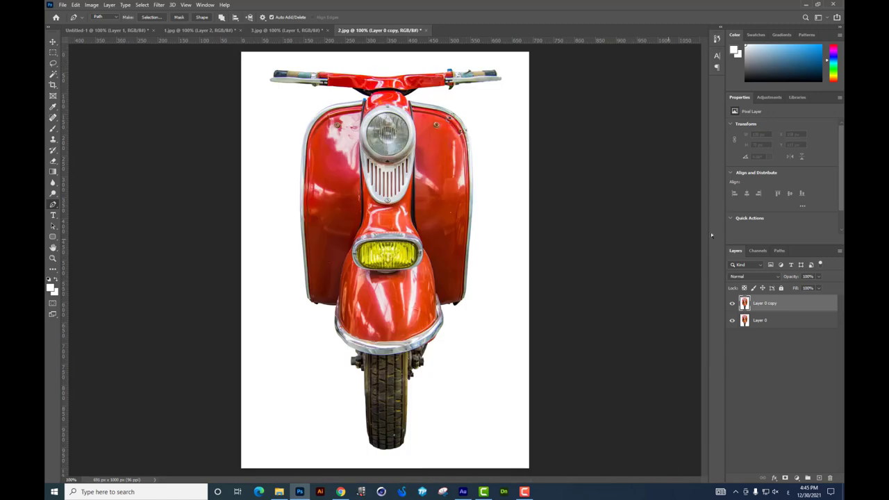
Step: Darken the copy layer's midtones heavily with Levels
{"action": "key", "text": "ctrl+l"}
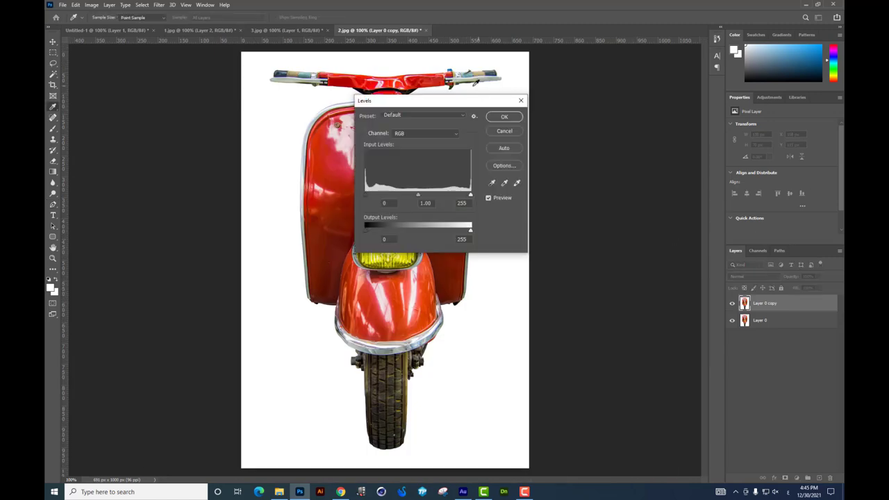
{"action": "mouse_move", "coordinate": [518, 207]}
{"action": "left_mouse_down"}
{"action": "mouse_move", "coordinate": [564, 209]}
{"action": "mouse_move", "coordinate": [521, 207]}
{"action": "left_mouse_up"}
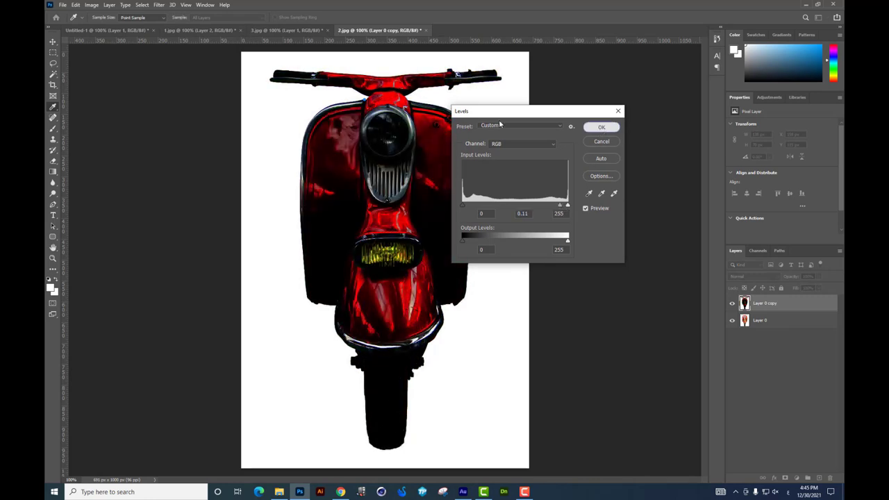
{"action": "left_click", "coordinate": [602, 127]}
Step: Delete the white background from Layer 0, then delete the darkened copy layer
{"action": "key", "text": "w"}
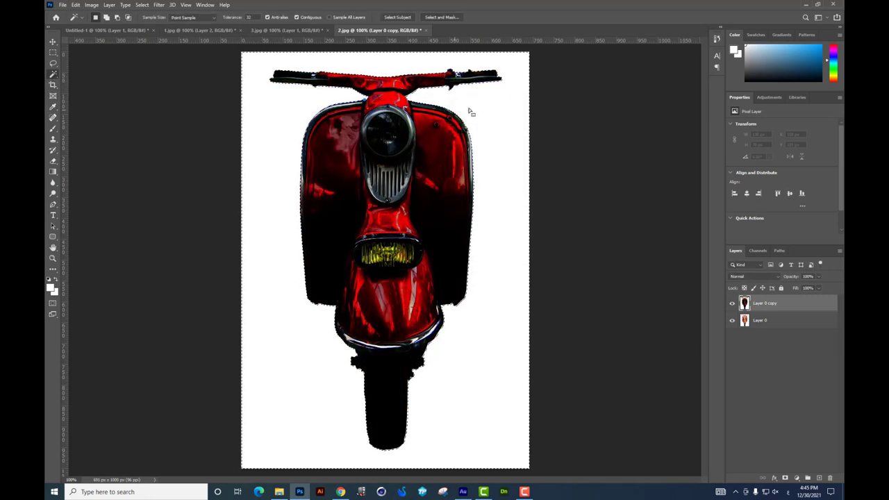
{"action": "left_click", "coordinate": [482, 119]}
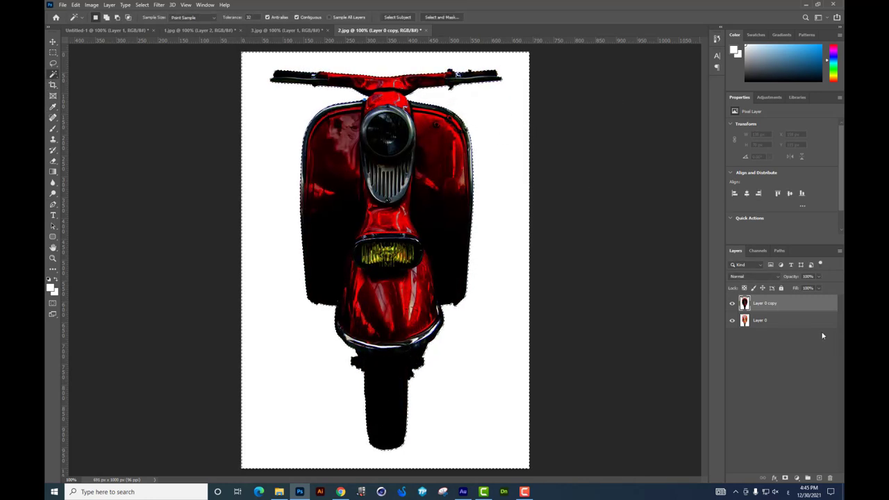
{"action": "left_click", "coordinate": [777, 322]}
{"action": "key", "text": "Delete"}
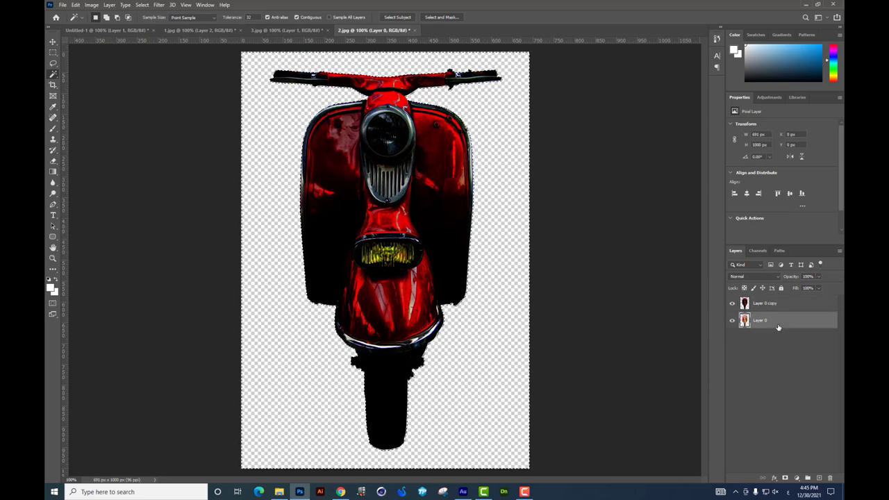
{"action": "key", "text": "ctrl+d"}
{"action": "left_click", "coordinate": [786, 305]}
{"action": "key", "text": "Delete"}
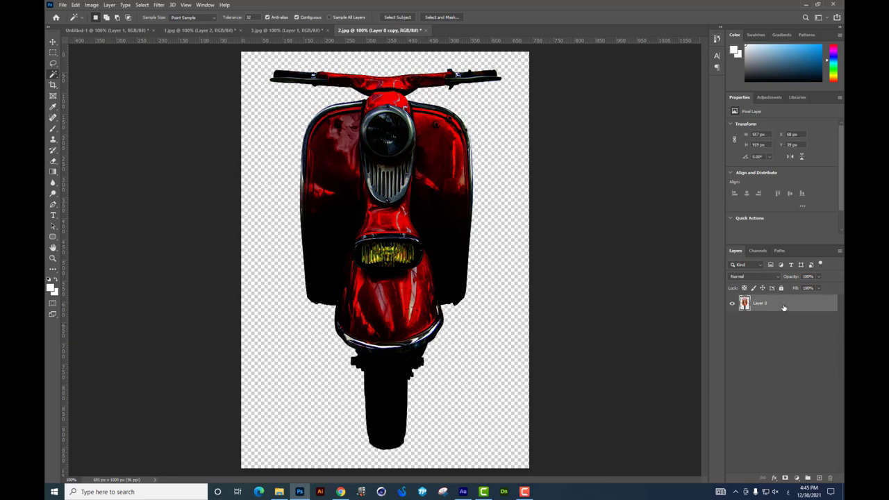
{"action": "right_click", "coordinate": [762, 300]}
Step: Convert the scooter to a smart object and move it into Untitled-1 over the kitten
{"action": "left_click", "coordinate": [692, 246]}
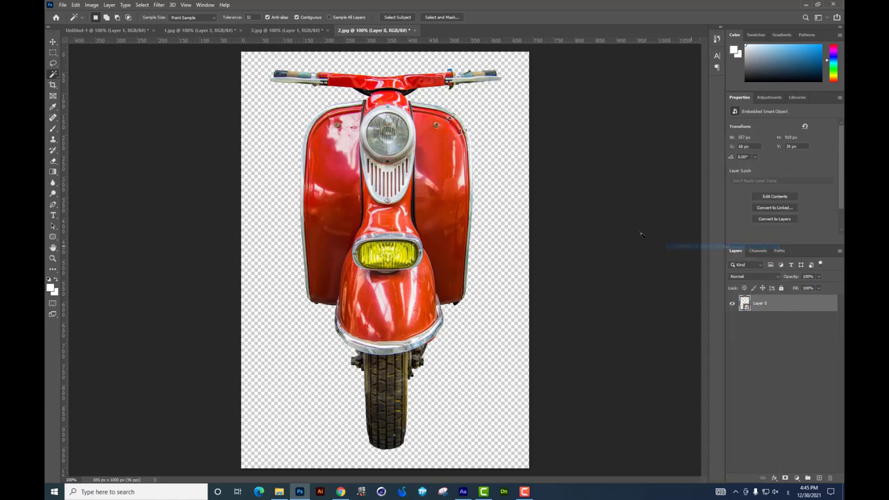
{"action": "left_click", "coordinate": [54, 42]}
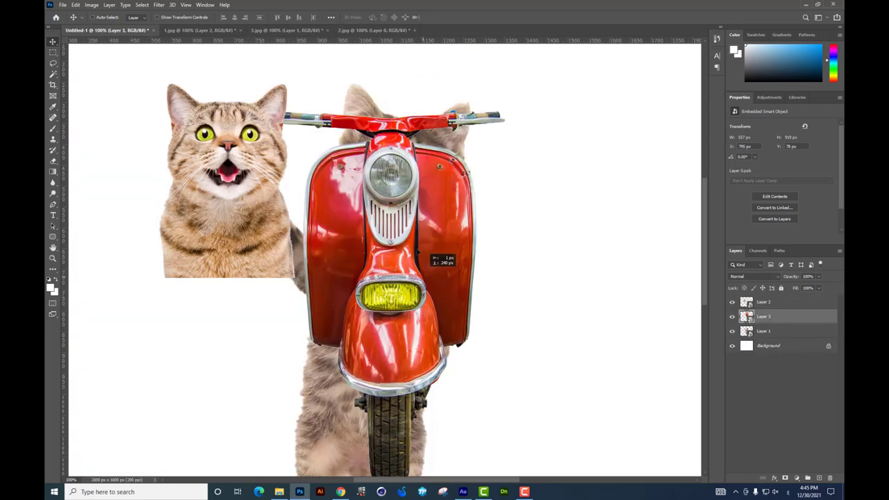
{"action": "left_click_drag", "start_coordinate": [88, 30], "coordinate": [415, 251]}
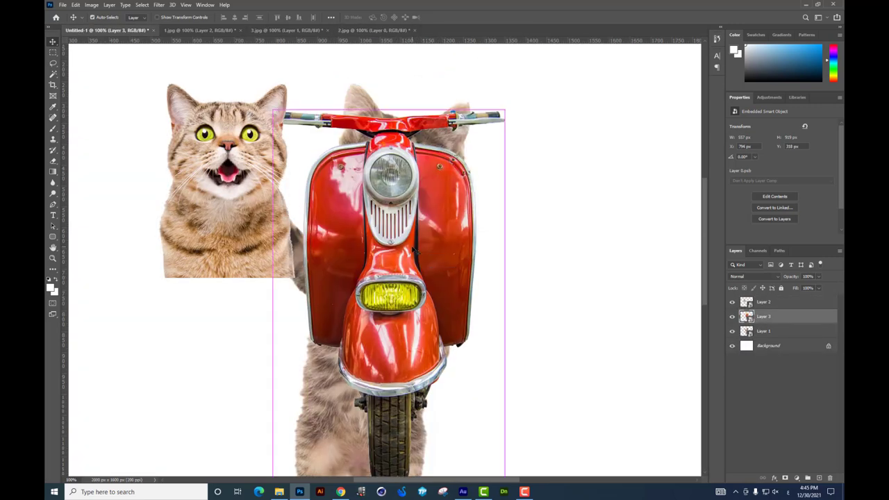
{"action": "key", "text": "ctrl+minus"}
{"action": "key", "text": "ctrl+minus"}
{"action": "key", "text": "ctrl+plus"}
{"action": "left_click_drag", "start_coordinate": [370, 190], "coordinate": [403, 269]}
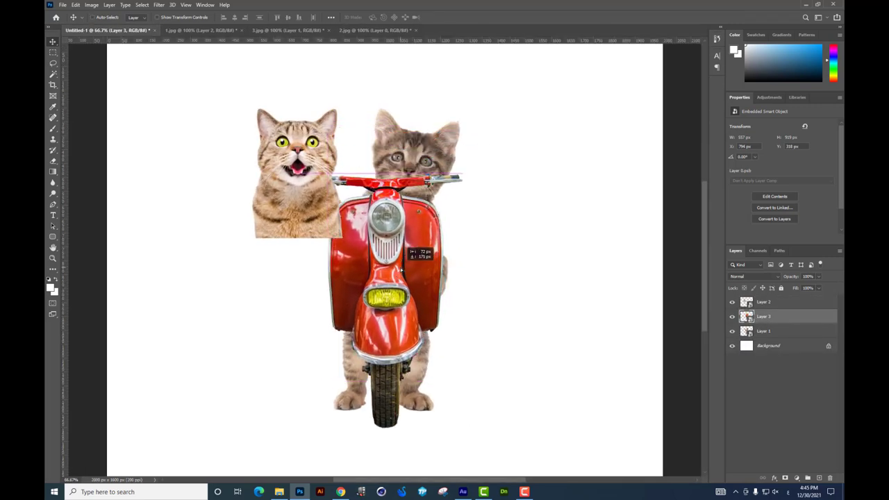
Step: Hide the wide-eyed cat layer and move the scooter lower in front of the kitten
{"action": "left_click", "coordinate": [732, 302]}
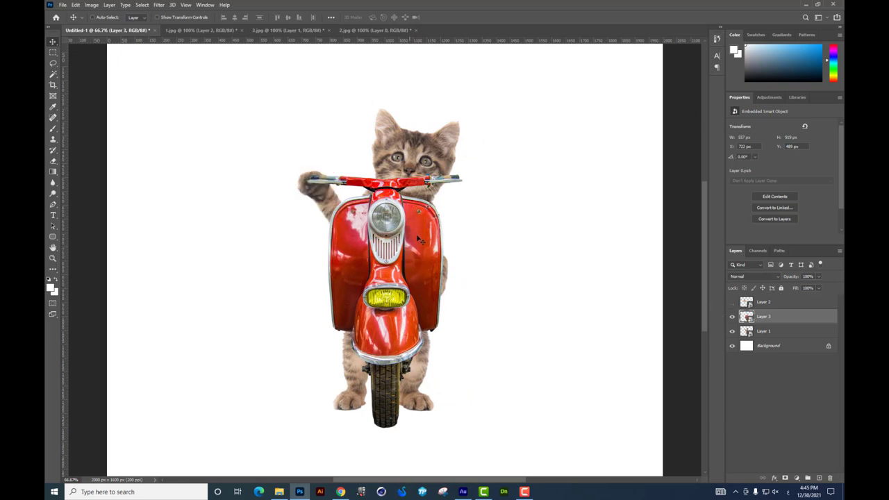
{"action": "right_click", "coordinate": [420, 240]}
{"action": "left_click", "coordinate": [430, 246]}
{"action": "left_click_drag", "start_coordinate": [431, 246], "coordinate": [420, 285]}
{"action": "scroll", "coordinate": [410, 179], "scroll_direction": "down", "scroll_amount": 3}
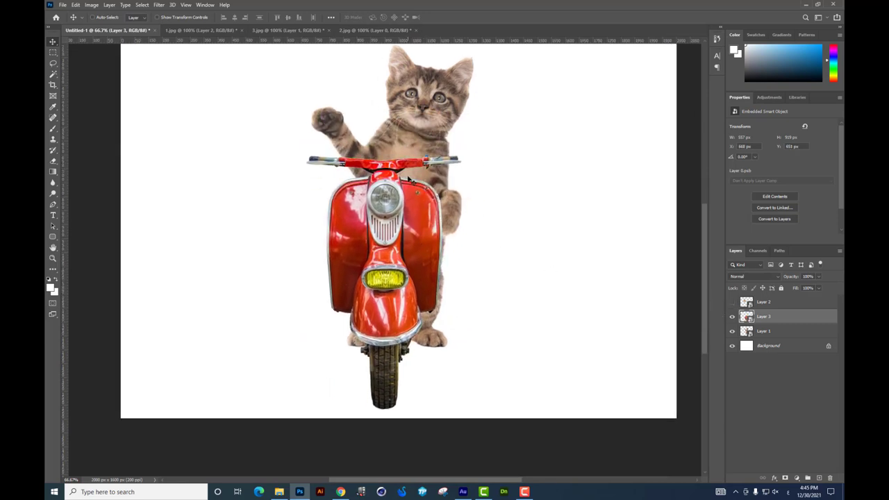
{"action": "left_click_drag", "start_coordinate": [410, 179], "coordinate": [440, 215]}
Step: Rotate the kitten about 7.6° counter-clockwise and shift it slightly right
{"action": "right_click", "coordinate": [748, 307]}
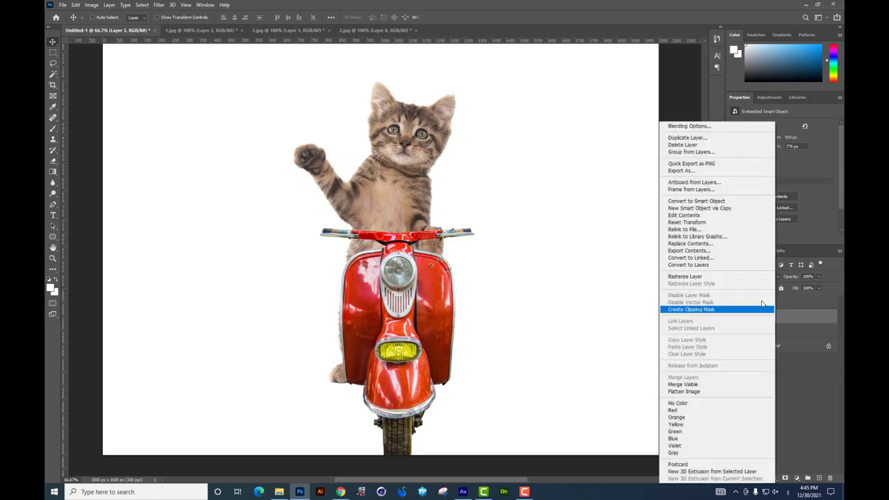
{"action": "key", "text": "Escape"}
{"action": "key", "text": "ctrl+t"}
{"action": "key", "text": "Return"}
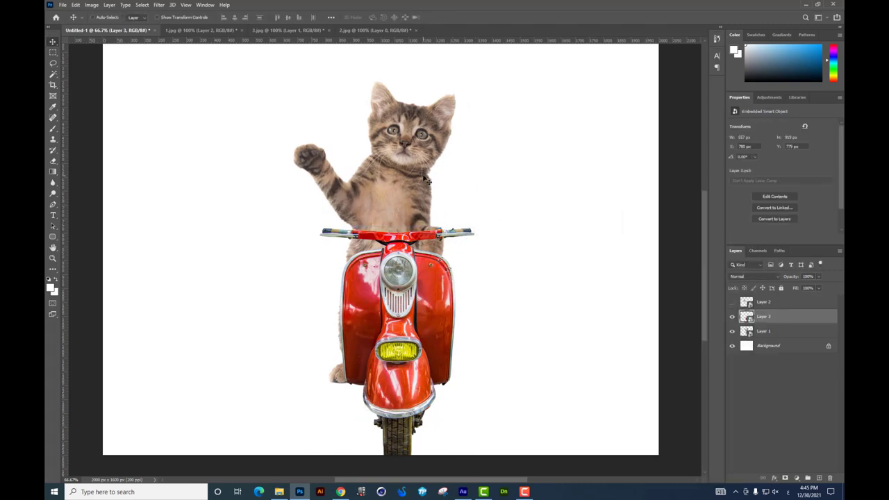
{"action": "left_click", "coordinate": [450, 182], "text": "ctrl"}
{"action": "key", "text": "ctrl+t"}
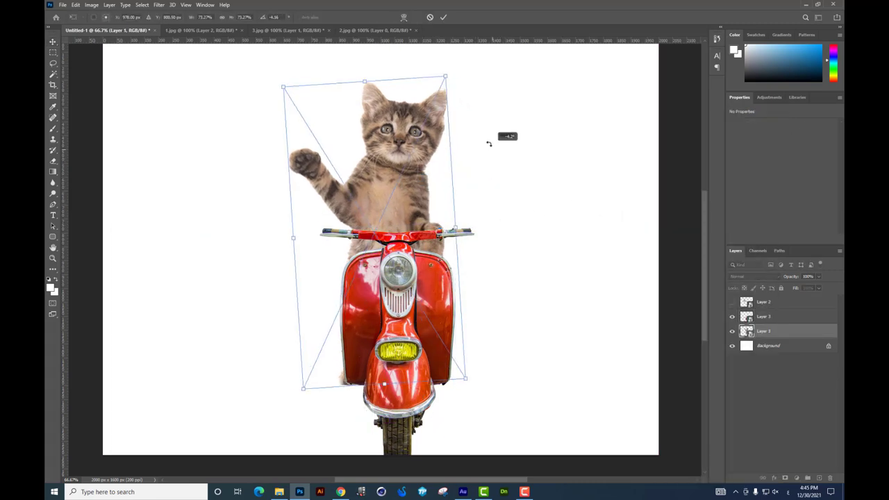
{"action": "left_click_drag", "start_coordinate": [494, 156], "coordinate": [483, 140]}
{"action": "left_click_drag", "start_coordinate": [424, 161], "coordinate": [416, 154]}
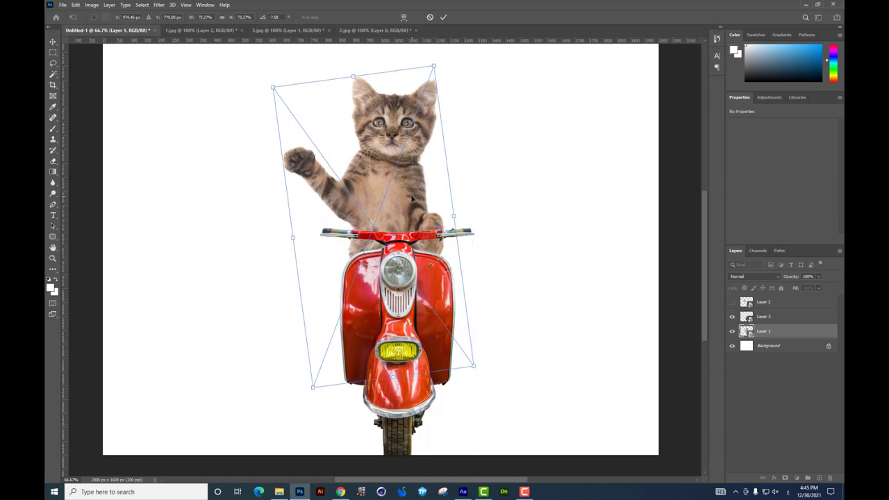
{"action": "key", "text": "Return"}
{"action": "left_click_drag", "start_coordinate": [417, 234], "coordinate": [428, 237]}
Step: Shrink the kitten to about 70% and settle its tilt at about -9.7°
{"action": "key", "text": "ctrl+plus"}
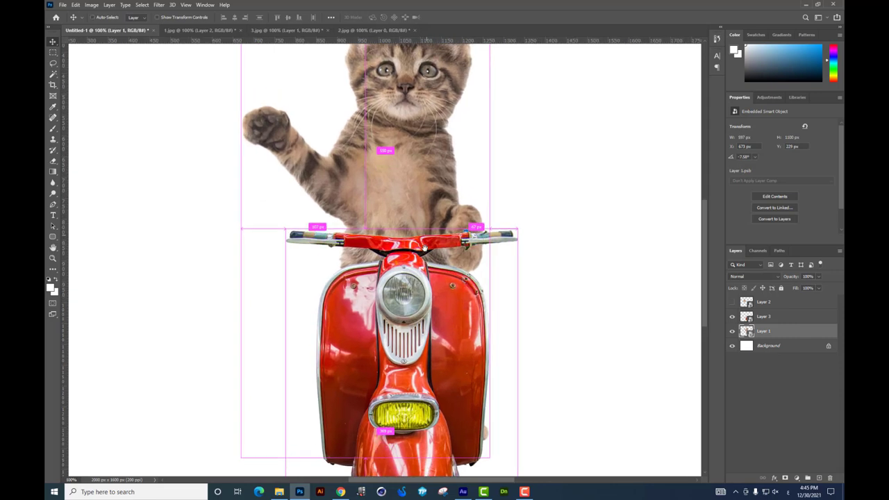
{"action": "key", "text": "ctrl+t"}
{"action": "left_click_drag", "start_coordinate": [581, 212], "coordinate": [572, 192]}
{"action": "left_click_drag", "start_coordinate": [475, 269], "coordinate": [479, 265]}
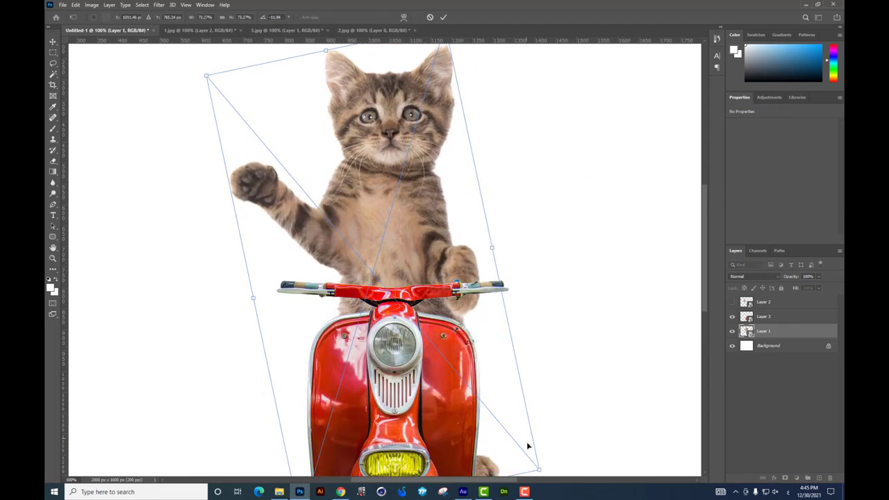
{"action": "left_click_drag", "start_coordinate": [539, 468], "coordinate": [505, 420]}
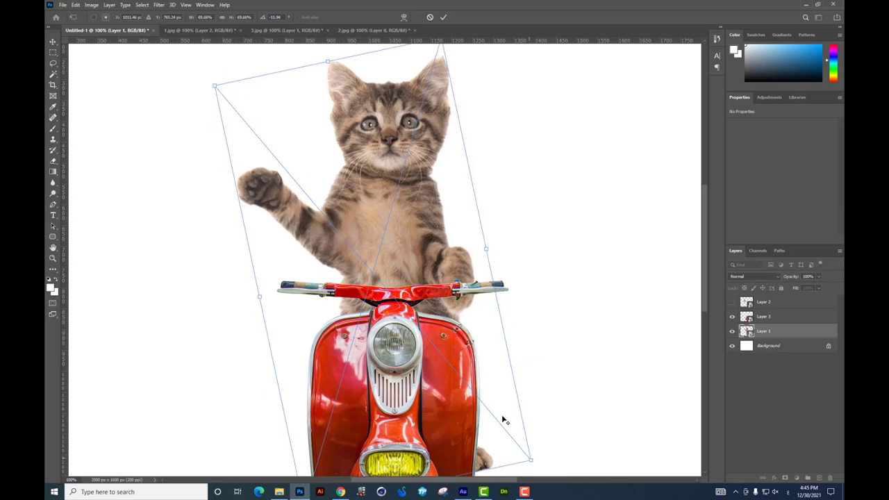
{"action": "key", "text": "Return"}
{"action": "scroll", "coordinate": [498, 300], "scroll_direction": "down", "scroll_amount": 3}
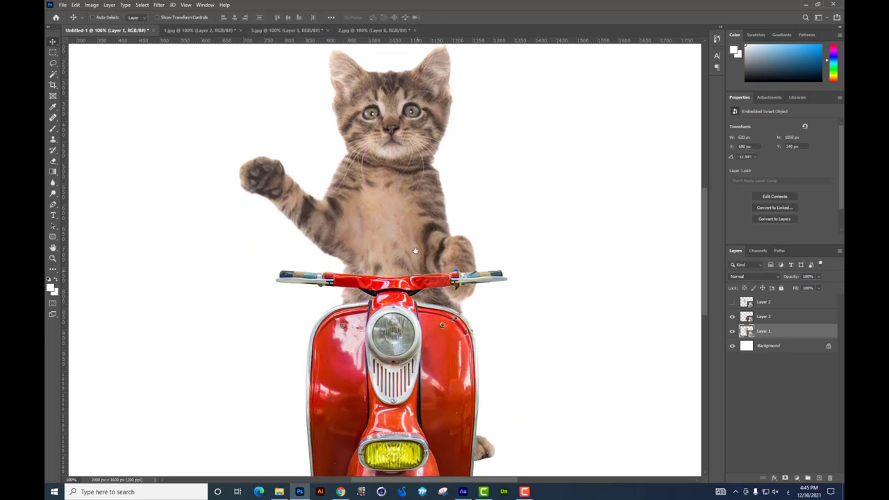
{"action": "key", "text": "ctrl+t"}
{"action": "left_click_drag", "start_coordinate": [569, 251], "coordinate": [568, 233]}
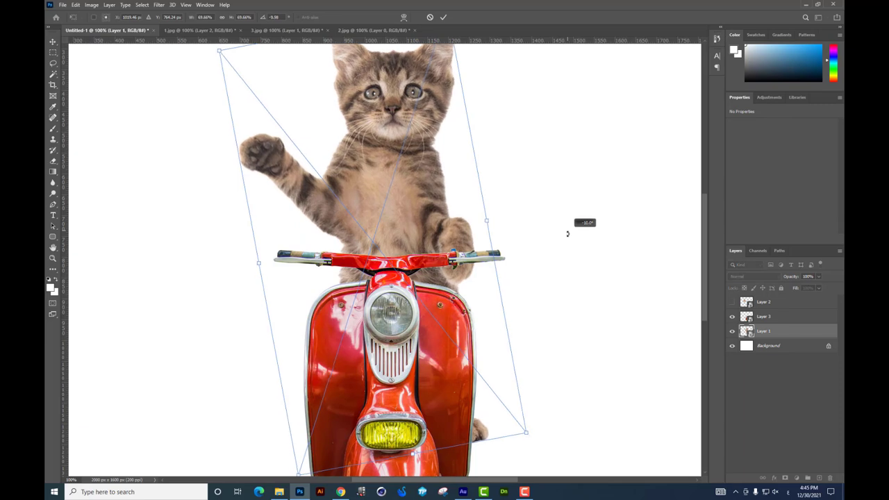
{"action": "key", "text": "Return"}
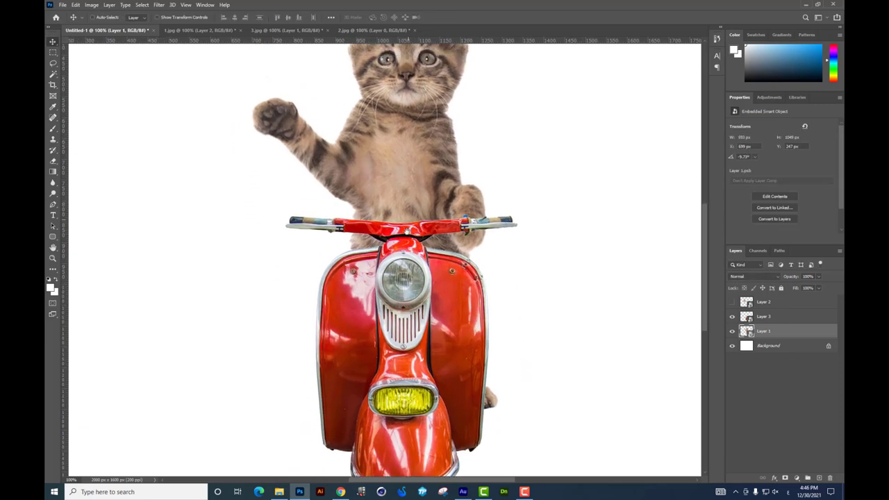
{"action": "scroll", "coordinate": [384, 290], "scroll_direction": "up", "scroll_amount": 3}
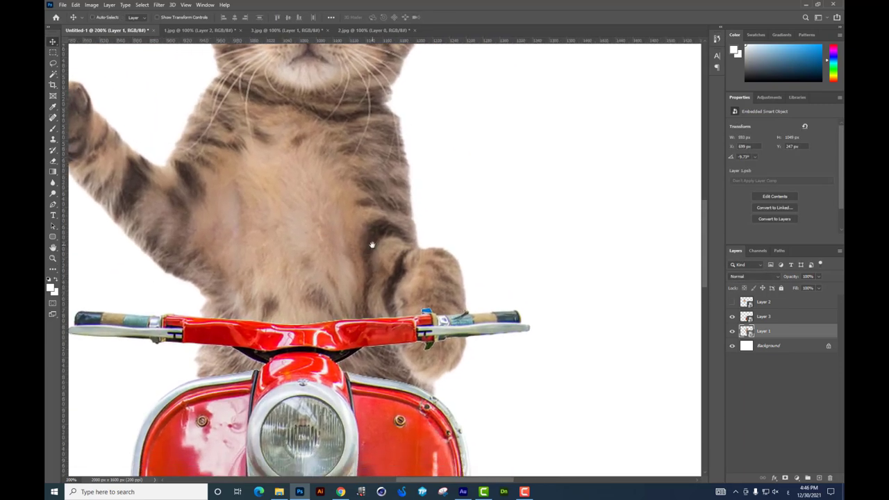
Step: Hide the red scooter layer and switch to the Pen tool to see the paw clearly
{"action": "scroll", "coordinate": [371, 244], "scroll_direction": "up", "scroll_amount": 3}
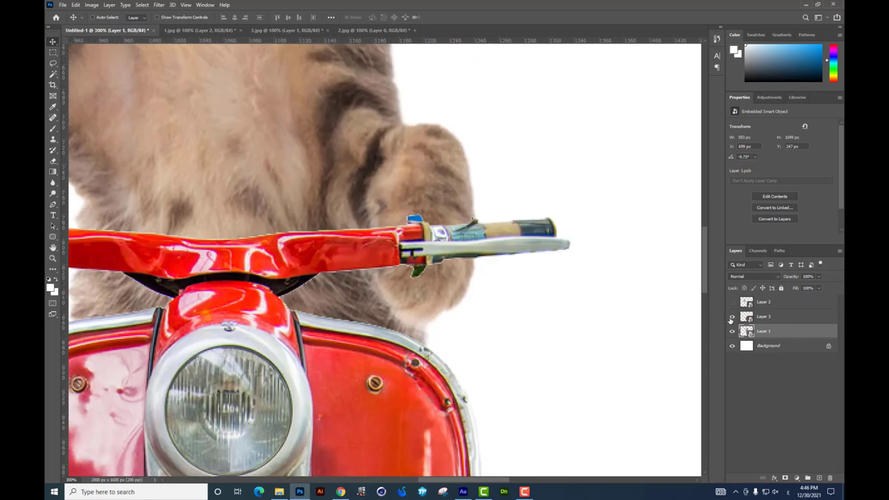
{"action": "left_click", "coordinate": [732, 317]}
{"action": "scroll", "coordinate": [462, 221], "scroll_direction": "up", "scroll_amount": 2}
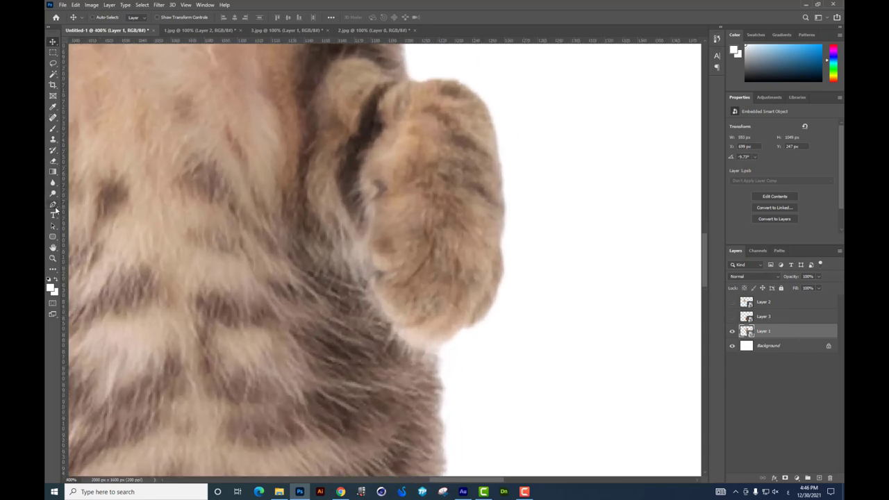
{"action": "left_click", "coordinate": [53, 206]}
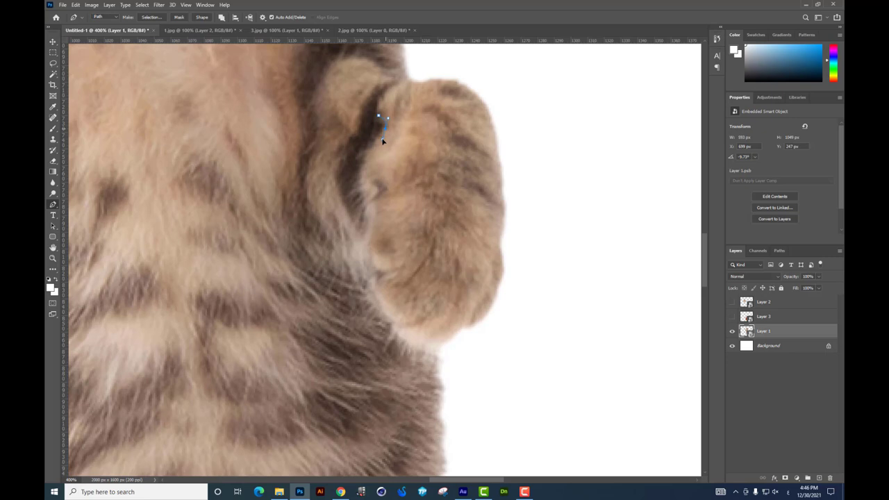
Step: Trace a curved path around the lowered paw and load it as a selection
{"action": "left_click", "coordinate": [376, 215]}
{"action": "left_click_drag", "start_coordinate": [616, 233], "coordinate": [615, 179]}
{"action": "left_click", "coordinate": [609, 113]}
{"action": "left_click_drag", "start_coordinate": [609, 113], "coordinate": [590, 293]}
{"action": "left_click", "coordinate": [499, 227]}
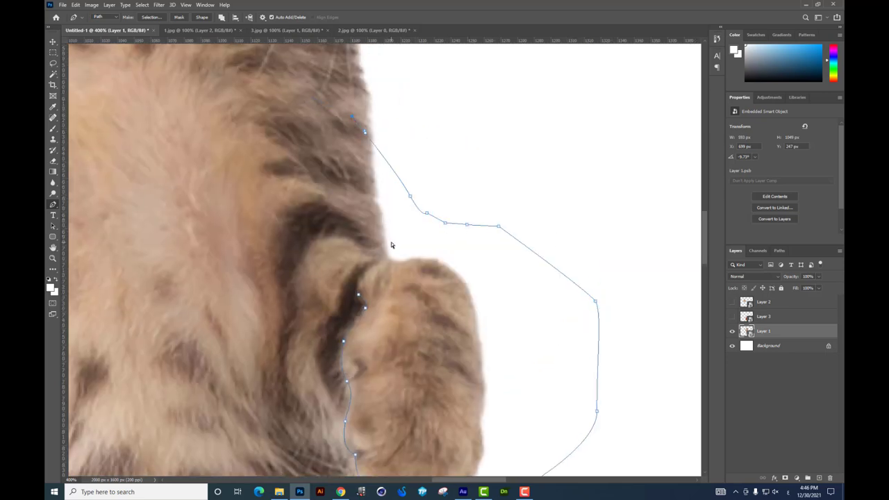
{"action": "key", "text": "ctrl+z"}
{"action": "key", "text": "ctrl+z"}
{"action": "key", "text": "ctrl+z"}
{"action": "key", "text": "ctrl+z"}
{"action": "left_click_drag", "start_coordinate": [399, 229], "coordinate": [417, 148]}
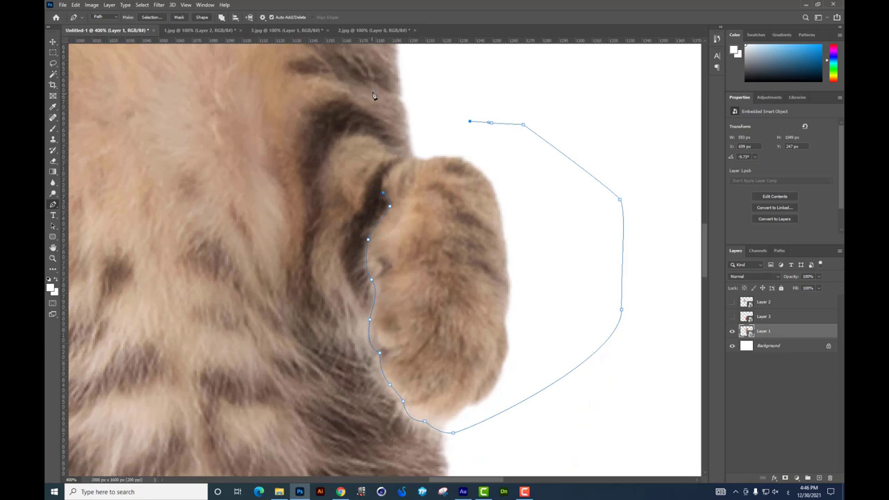
{"action": "left_click_drag", "start_coordinate": [373, 95], "coordinate": [361, 128]}
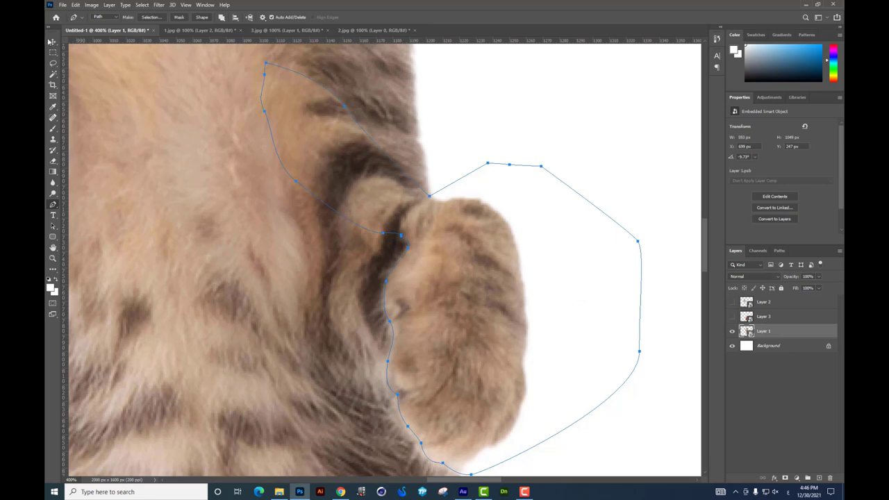
{"action": "key", "text": "ctrl+Return"}
{"action": "key", "text": "m"}
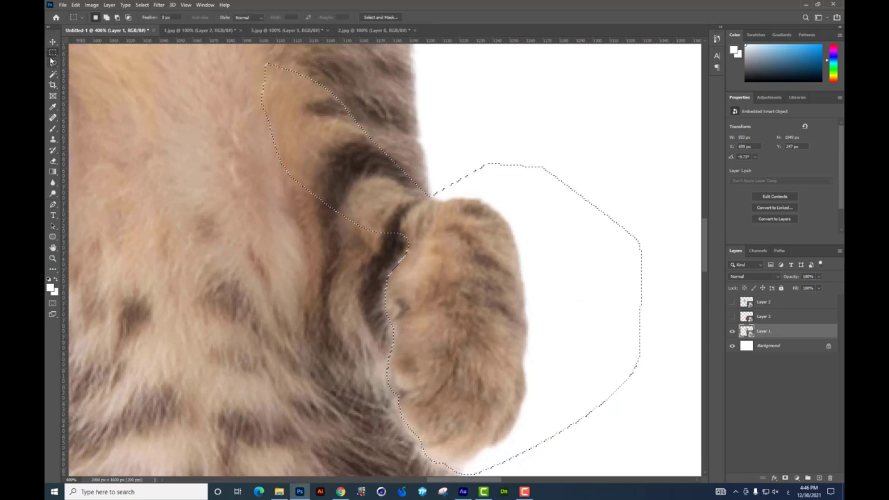
Step: Rasterize Layer 1 and copy the selected paw onto a new Layer 4 with Layer Via Copy
{"action": "right_click", "coordinate": [440, 256]}
{"action": "right_click", "coordinate": [803, 331]}
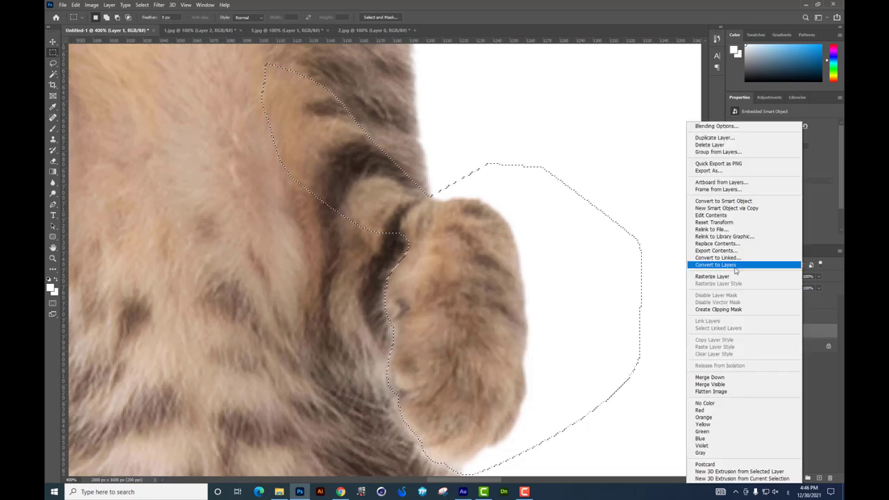
{"action": "left_click", "coordinate": [715, 277]}
{"action": "right_click", "coordinate": [512, 259]}
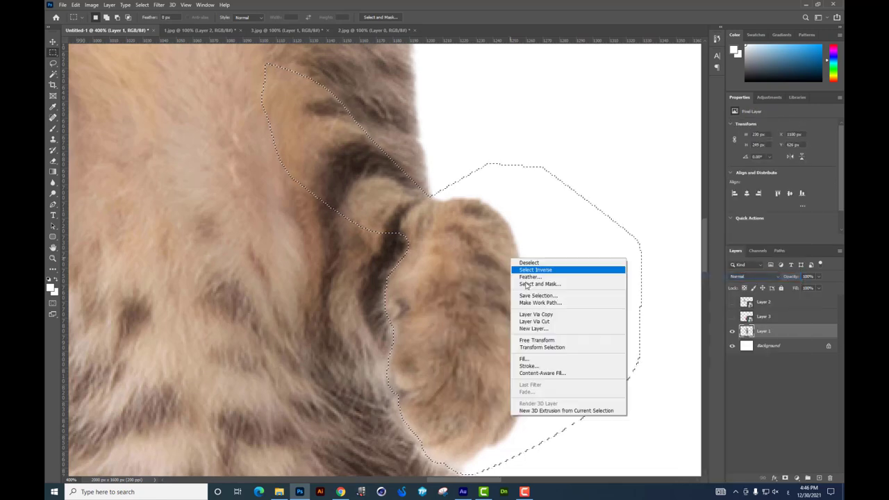
{"action": "left_click", "coordinate": [538, 315]}
Step: Test-move the copied paw, undo the move, and return the zoom to 100%
{"action": "key", "text": "v"}
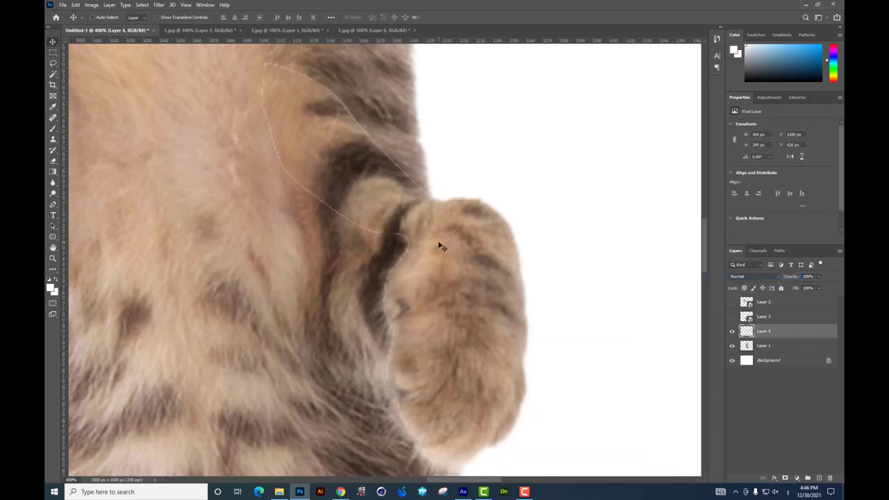
{"action": "left_click_drag", "start_coordinate": [440, 247], "coordinate": [564, 259]}
{"action": "key", "text": "ctrl+z"}
{"action": "key", "text": "ctrl+minus"}
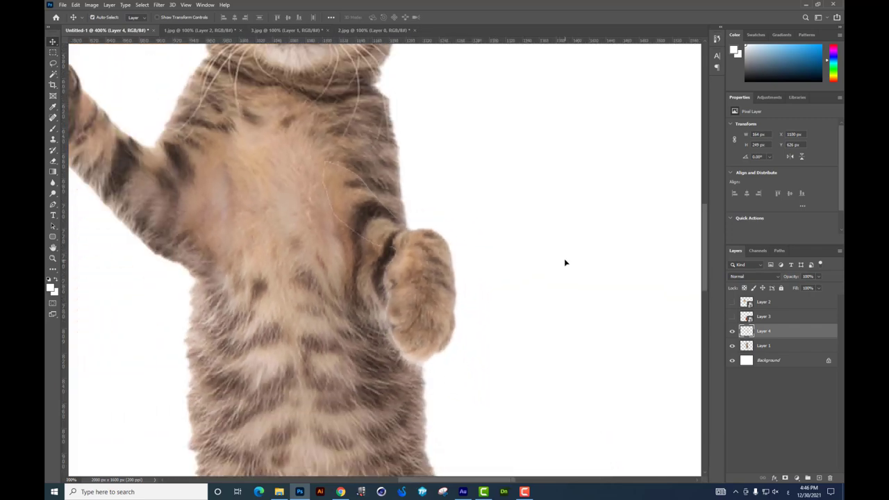
{"action": "key", "text": "ctrl+minus"}
{"action": "key", "text": "ctrl+minus"}
{"action": "key", "text": "ctrl+plus"}
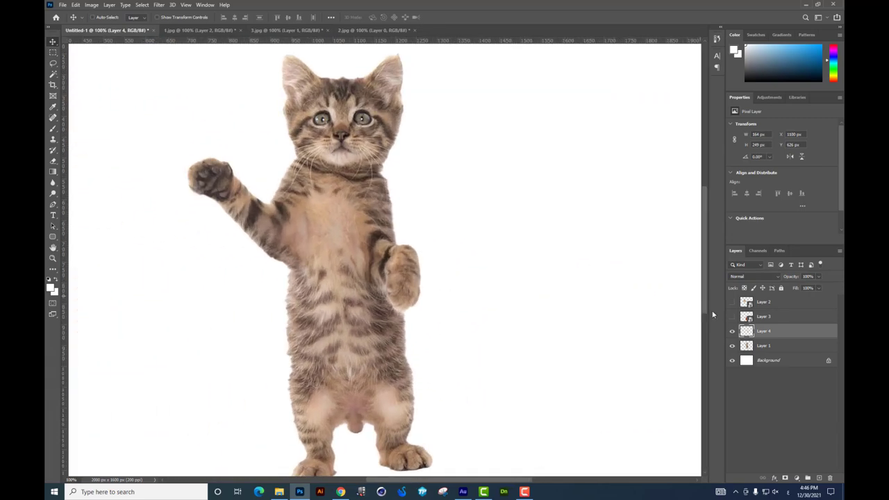
Step: Show the scooter's Layer 3 and move the paw's Layer 4 above it
{"action": "left_click", "coordinate": [732, 317]}
{"action": "left_click_drag", "start_coordinate": [397, 248], "coordinate": [398, 228]}
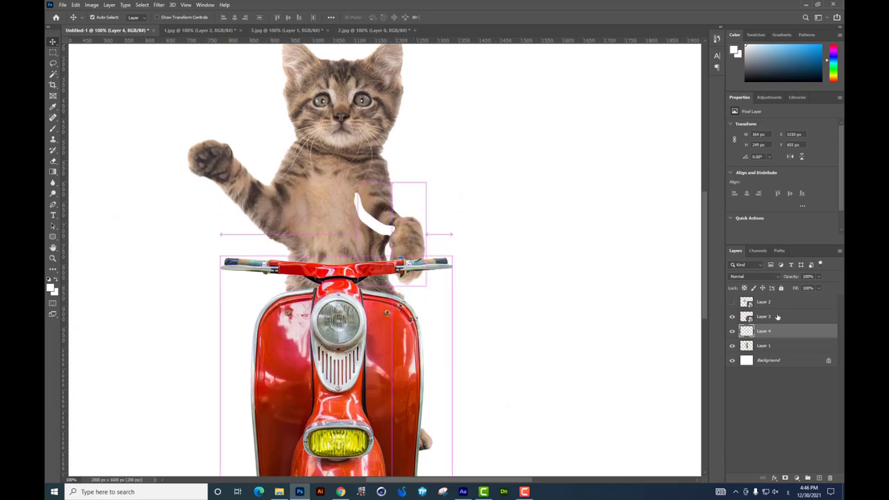
{"action": "left_click_drag", "start_coordinate": [780, 308], "coordinate": [778, 312]}
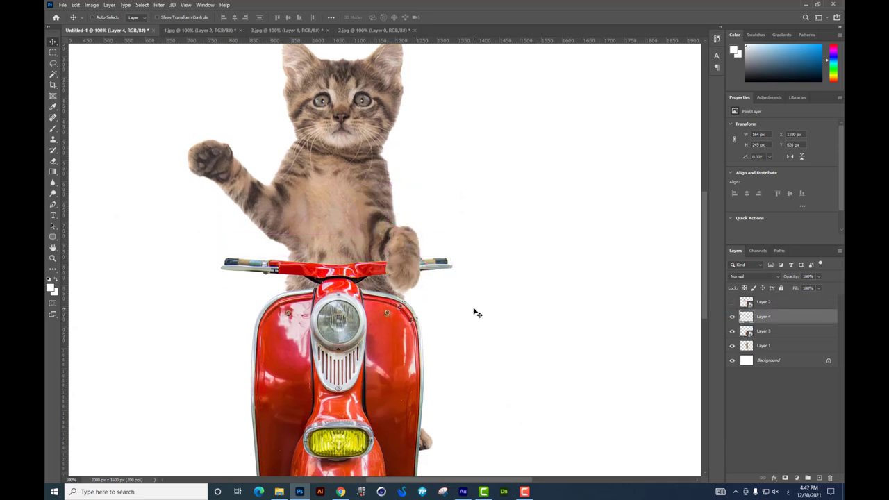
{"action": "key", "text": "ctrl+minus"}
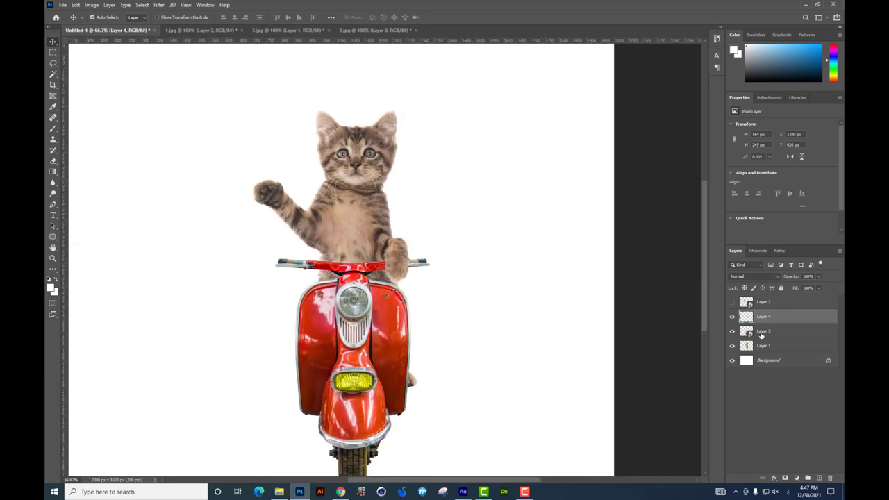
Step: Try rotating the cat and paw layers together, then cancel the transform
{"action": "left_click", "coordinate": [762, 347], "text": "ctrl"}
{"action": "key", "text": "ctrl+t"}
{"action": "left_click_drag", "start_coordinate": [473, 252], "coordinate": [475, 237]}
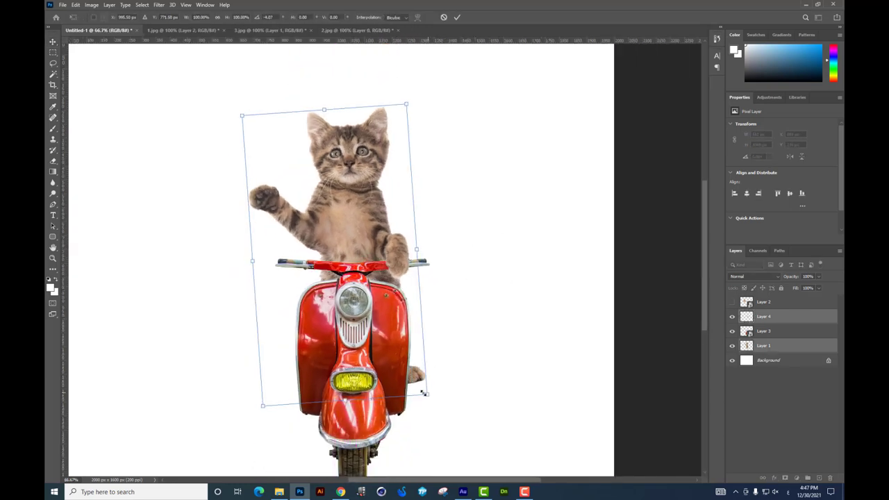
{"action": "key", "text": "Escape"}
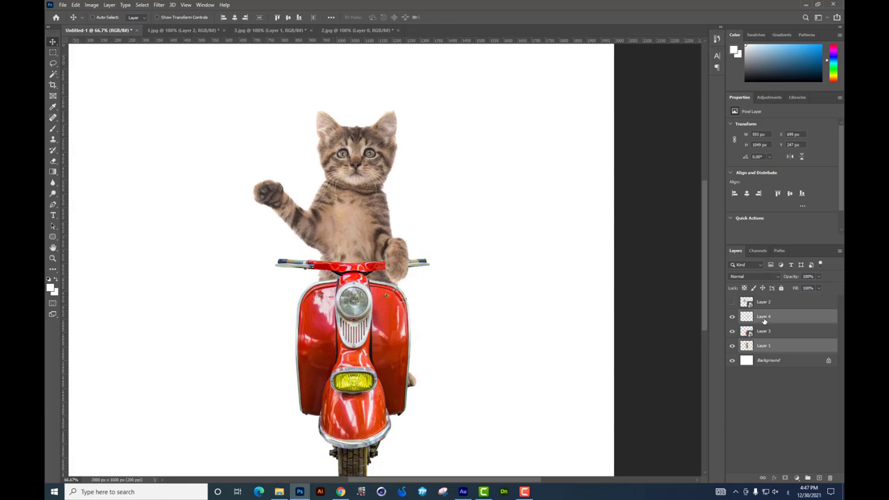
{"action": "right_click", "coordinate": [747, 304]}
{"action": "key", "text": "Escape"}
Step: Convert Layer 1 to a Smart Object and rotate the cat about 3 degrees
{"action": "right_click", "coordinate": [783, 342]}
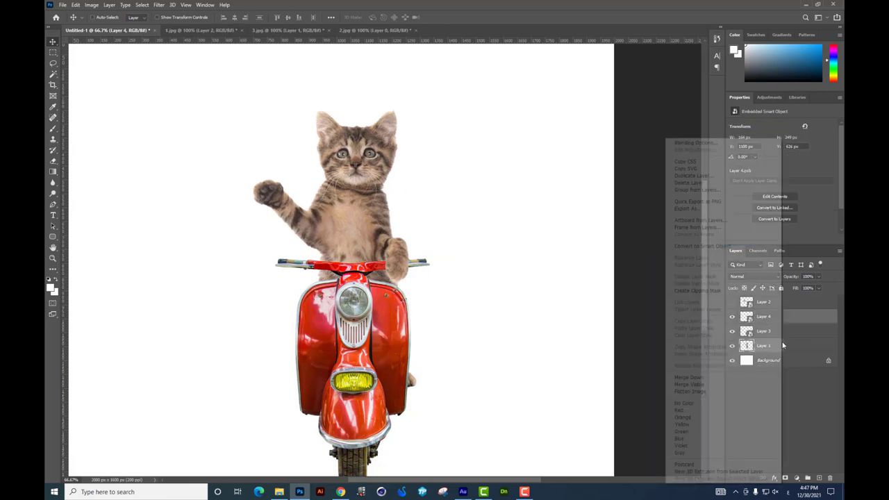
{"action": "left_click", "coordinate": [705, 246]}
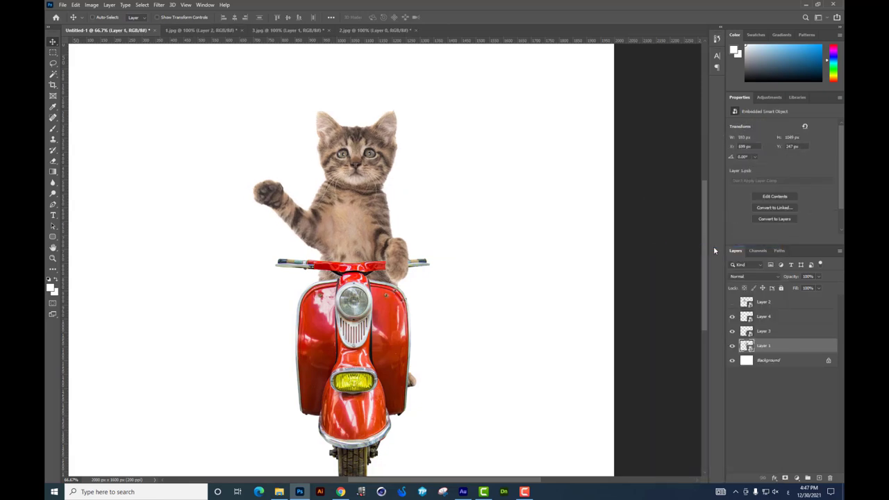
{"action": "key", "text": "ctrl+t"}
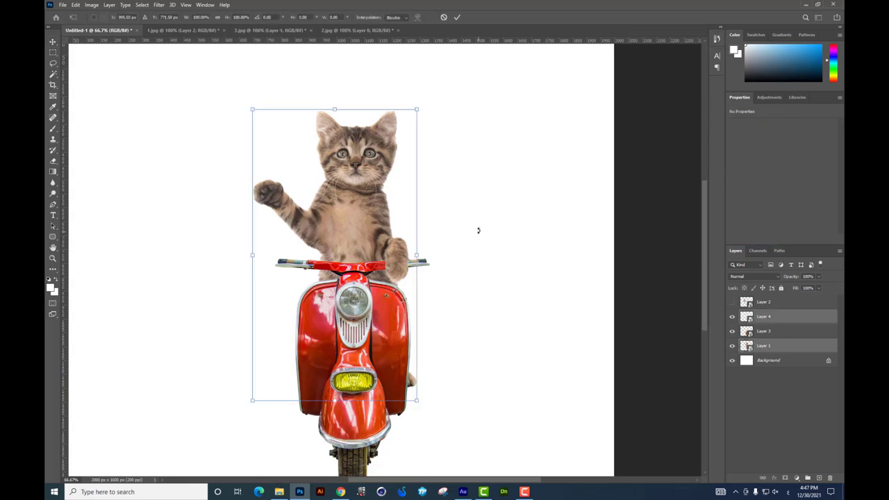
{"action": "mouse_move", "coordinate": [478, 230]}
{"action": "left_mouse_down"}
{"action": "mouse_move", "coordinate": [449, 385]}
{"action": "mouse_move", "coordinate": [430, 403]}
{"action": "left_mouse_up"}
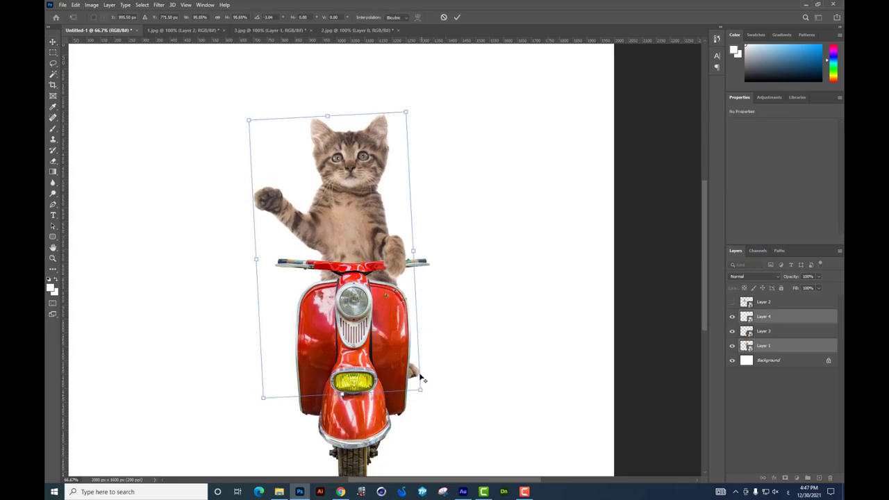
{"action": "key", "text": "Return"}
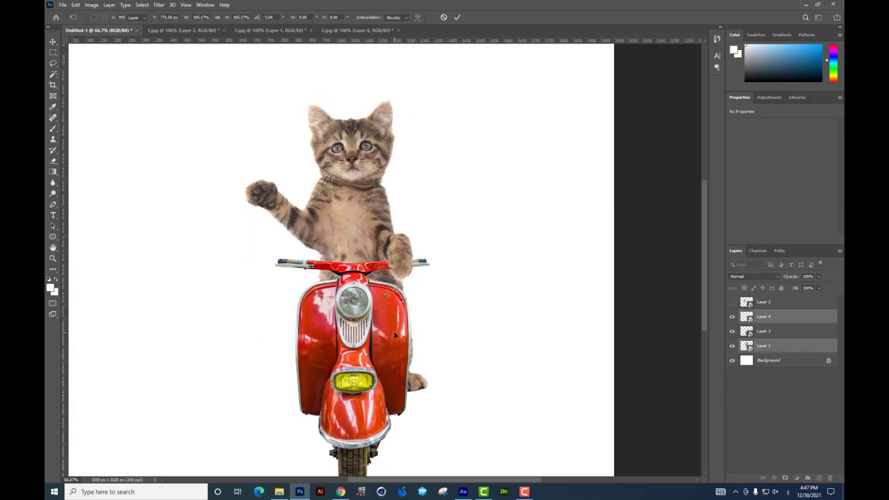
{"action": "scroll", "coordinate": [400, 240], "scroll_direction": "up", "scroll_amount": 2, "text": "alt"}
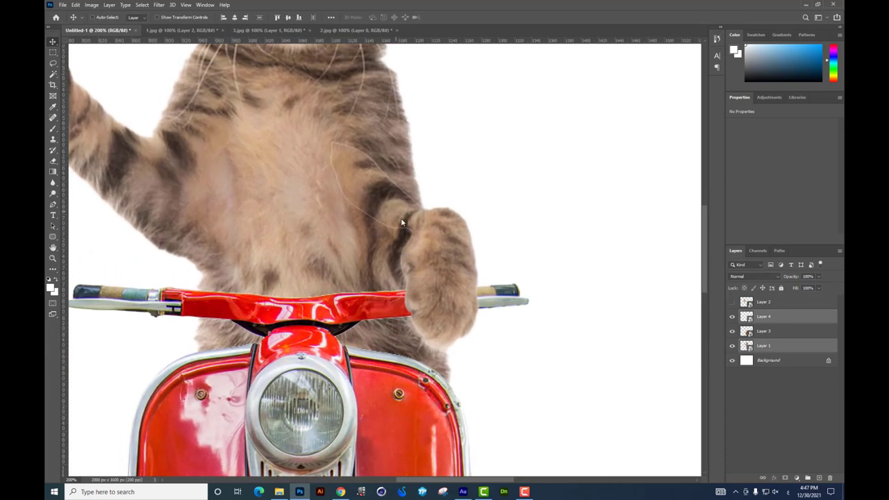
Step: Undo the accidental paw nudge, hide Layer 4, and bring the chest gap into view
{"action": "left_click_drag", "start_coordinate": [400, 241], "coordinate": [417, 268]}
{"action": "key", "text": "ctrl+z"}
{"action": "scroll", "coordinate": [631, 270], "scroll_direction": "up", "scroll_amount": 1}
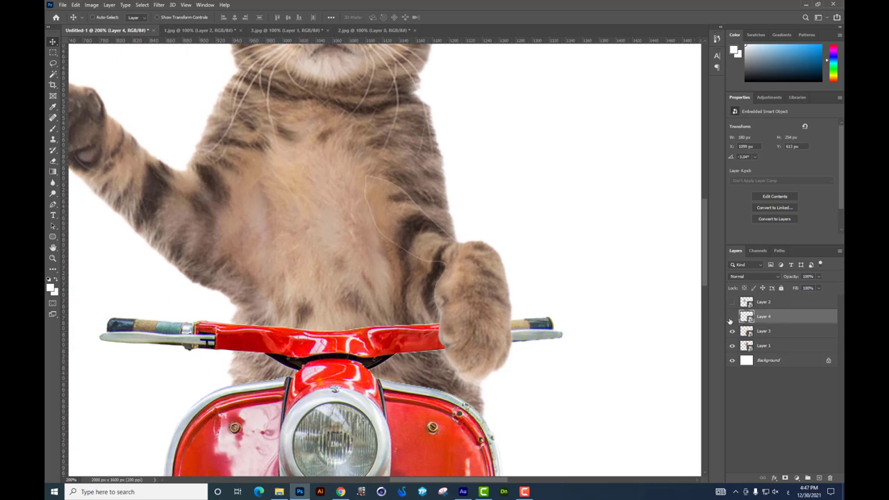
{"action": "left_click", "coordinate": [731, 317]}
{"action": "mouse_move", "coordinate": [426, 257]}
{"action": "left_mouse_down"}
{"action": "mouse_move", "coordinate": [387, 191]}
{"action": "mouse_move", "coordinate": [357, 225]}
{"action": "mouse_move", "coordinate": [339, 221]}
{"action": "left_mouse_up"}
Step: Select the cat body's Layer 1, set up the Clone Stamp brush, and rasterize the layer
{"action": "right_click", "coordinate": [357, 202]}
{"action": "left_click", "coordinate": [361, 191]}
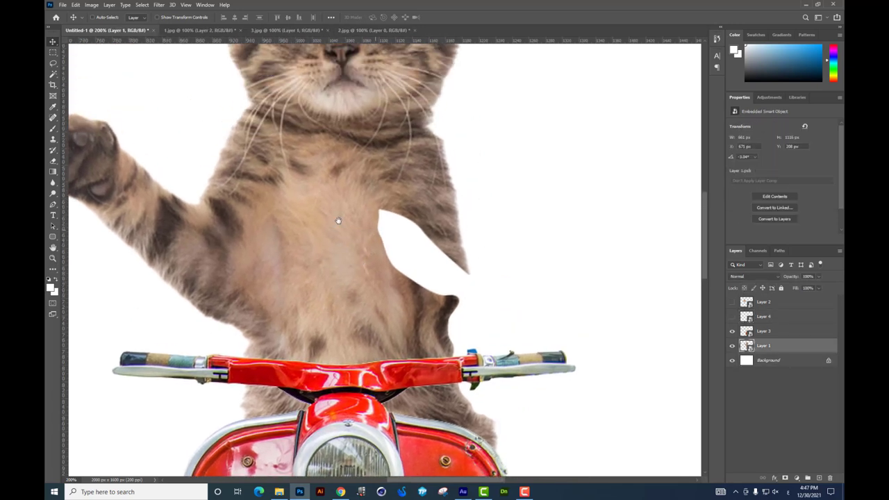
{"action": "left_click", "coordinate": [53, 139]}
{"action": "right_click", "coordinate": [428, 212]}
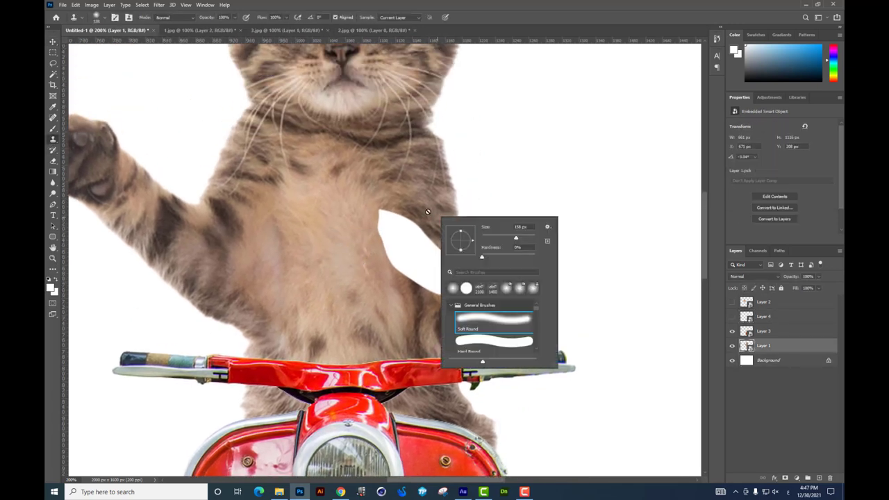
{"action": "left_click", "coordinate": [397, 195]}
{"action": "key", "text": "Return"}
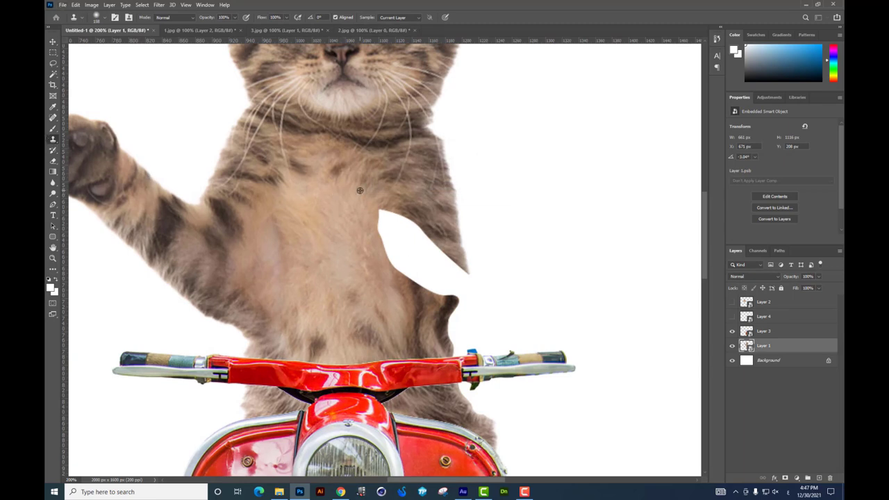
{"action": "right_click", "coordinate": [421, 227]}
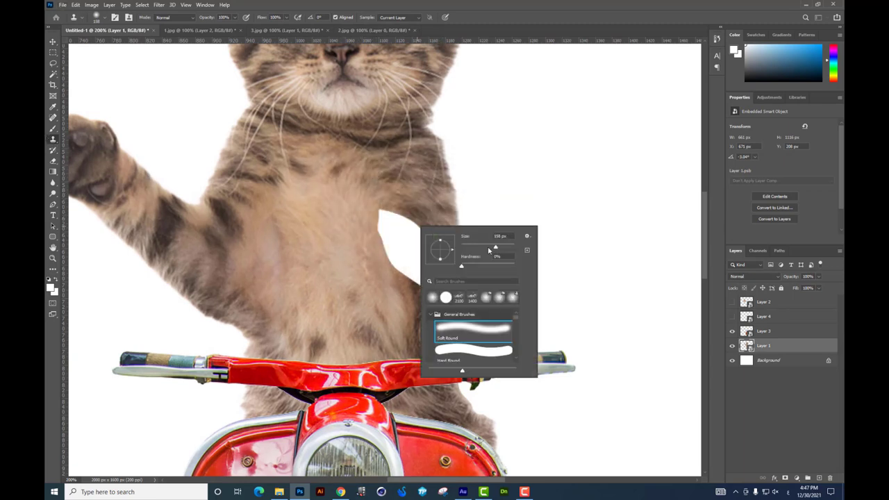
{"action": "left_click", "coordinate": [341, 200]}
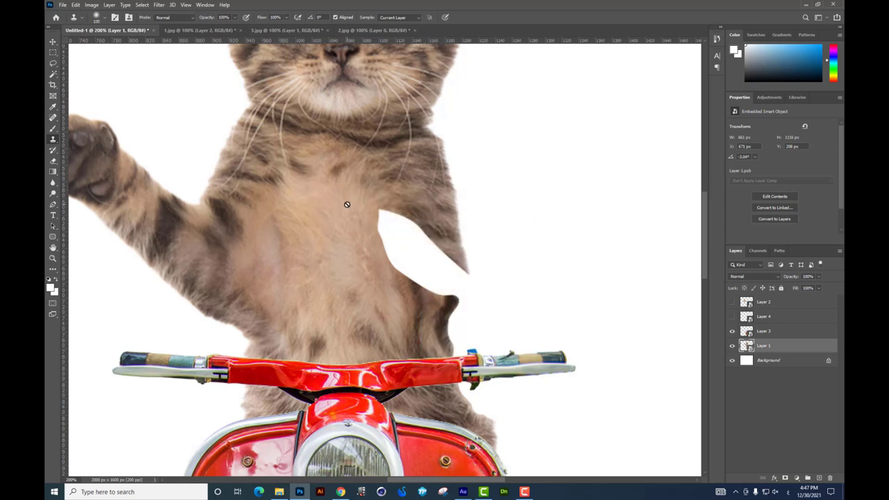
{"action": "key", "text": "Return"}
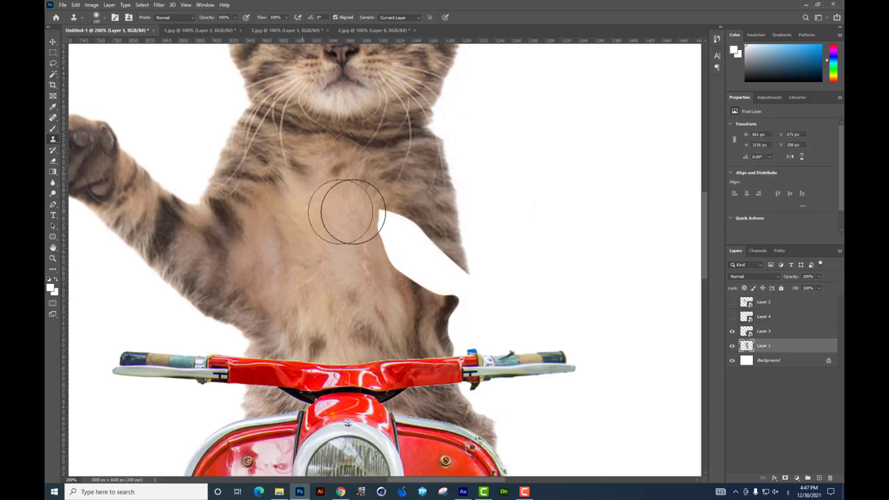
Step: Select the chest area with a Pen path, clone fur over the white notch, then deselect
{"action": "left_click", "coordinate": [53, 204]}
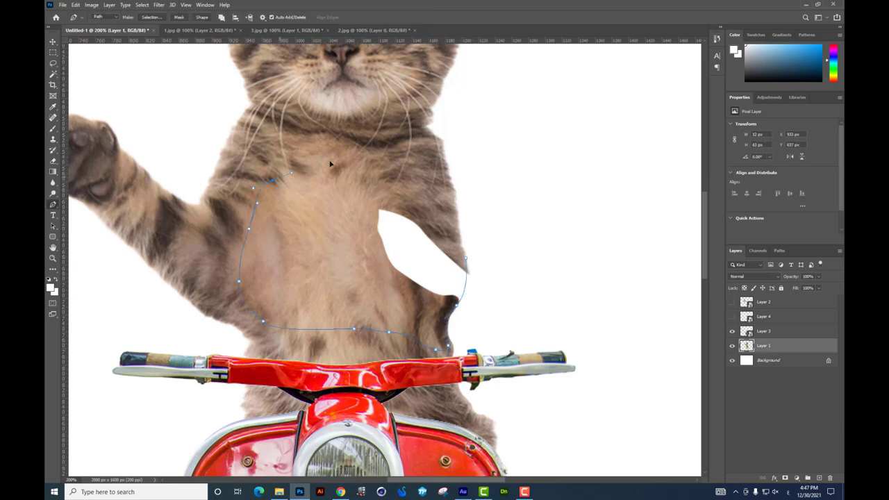
{"action": "key", "text": "ctrl+Return"}
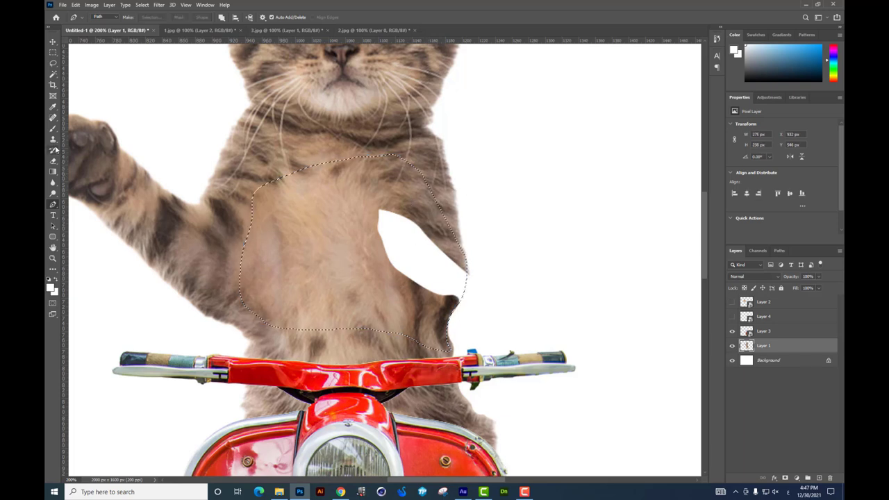
{"action": "left_click", "coordinate": [53, 139]}
{"action": "left_click", "coordinate": [341, 196], "text": "alt"}
{"action": "left_click_drag", "start_coordinate": [387, 223], "coordinate": [468, 307]}
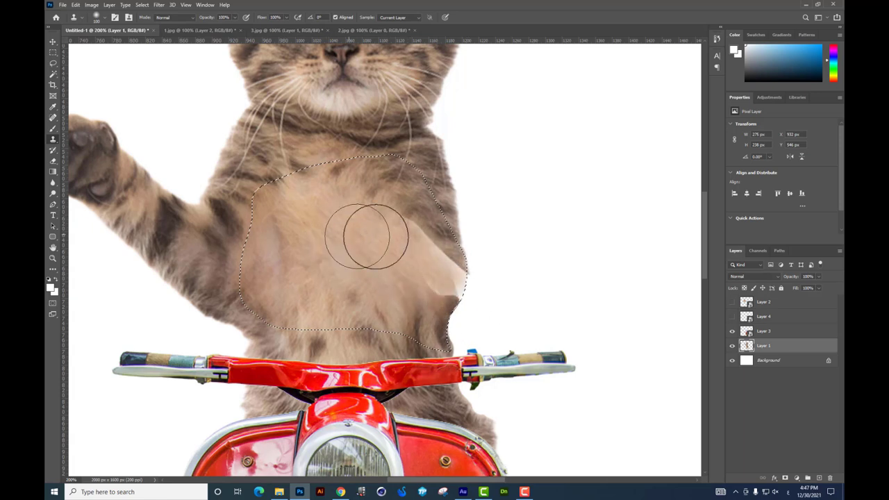
{"action": "left_click_drag", "start_coordinate": [367, 234], "coordinate": [476, 278]}
{"action": "key", "text": "ctrl+d"}
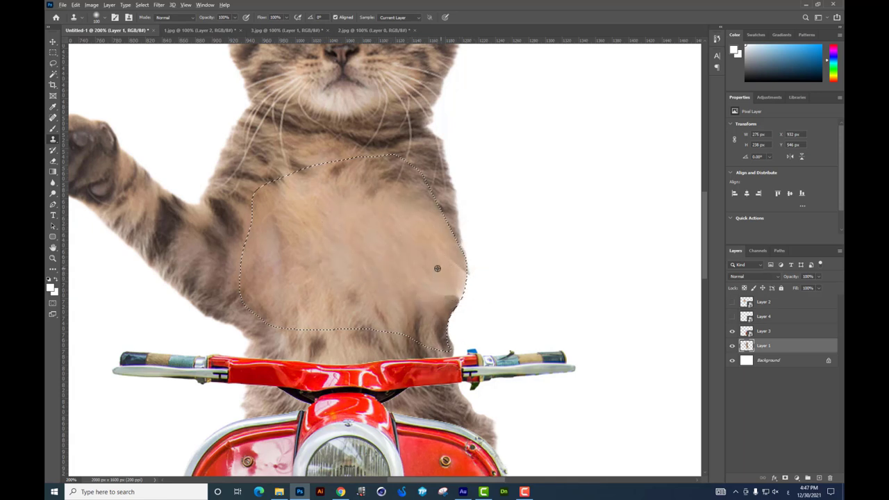
Step: Compare the composite with Layer 4 hidden and shown, leaving it visible, and clear the selection
{"action": "left_click", "coordinate": [731, 303]}
{"action": "left_click", "coordinate": [733, 318]}
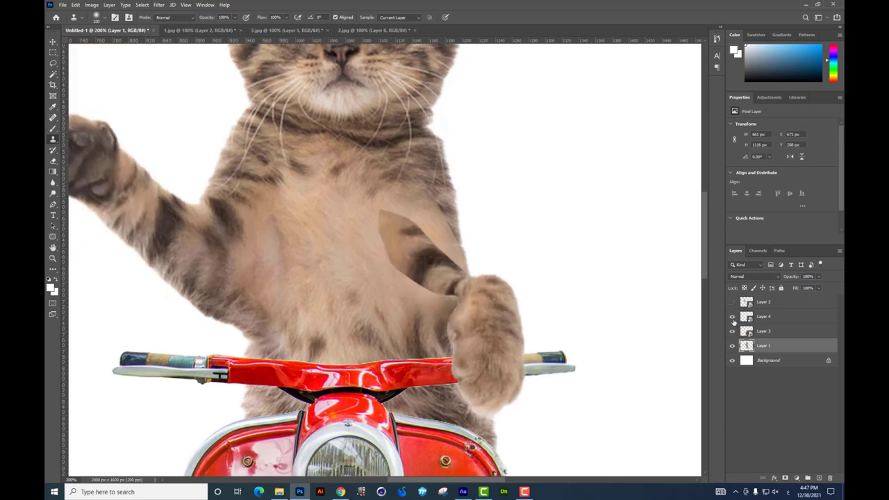
{"action": "left_click", "coordinate": [732, 318]}
{"action": "left_click", "coordinate": [732, 318]}
{"action": "left_click", "coordinate": [732, 317]}
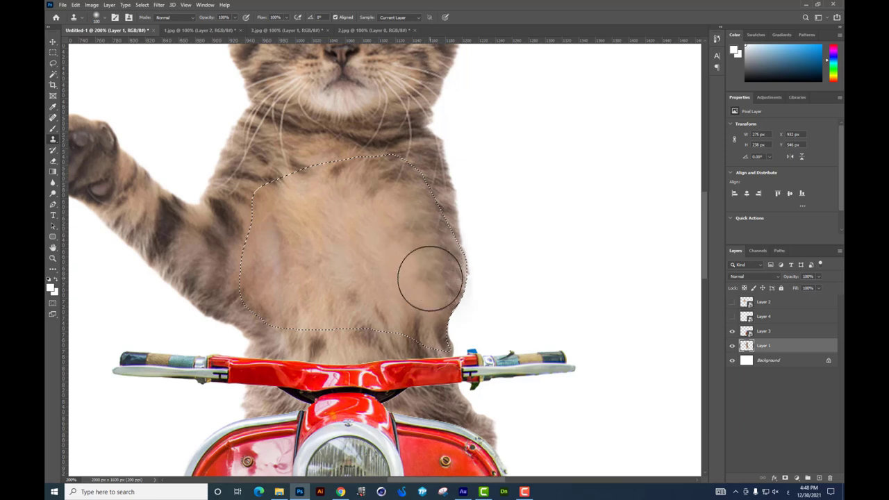
{"action": "key", "text": "ctrl+d"}
{"action": "left_click", "coordinate": [733, 316]}
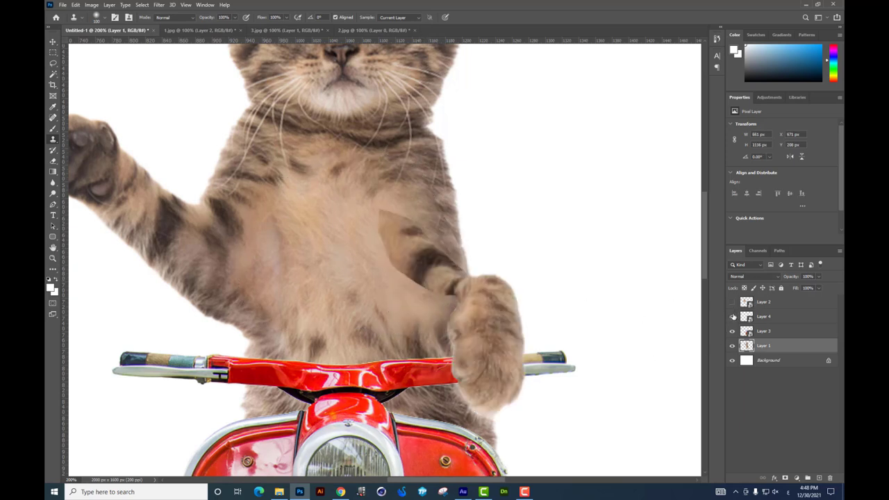
{"action": "key", "text": "ctrl+minus"}
{"action": "key", "text": "ctrl+minus"}
{"action": "key", "text": "ctrl+minus"}
{"action": "key", "text": "ctrl+plus"}
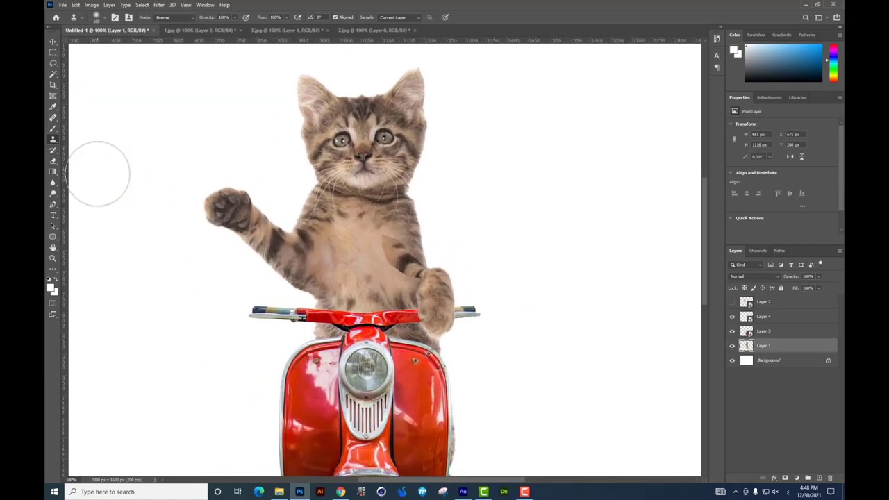
{"action": "key", "text": "ctrl+plus"}
{"action": "key", "text": "ctrl+plus"}
{"action": "key", "text": "ctrl+minus"}
{"action": "key", "text": "ctrl+minus"}
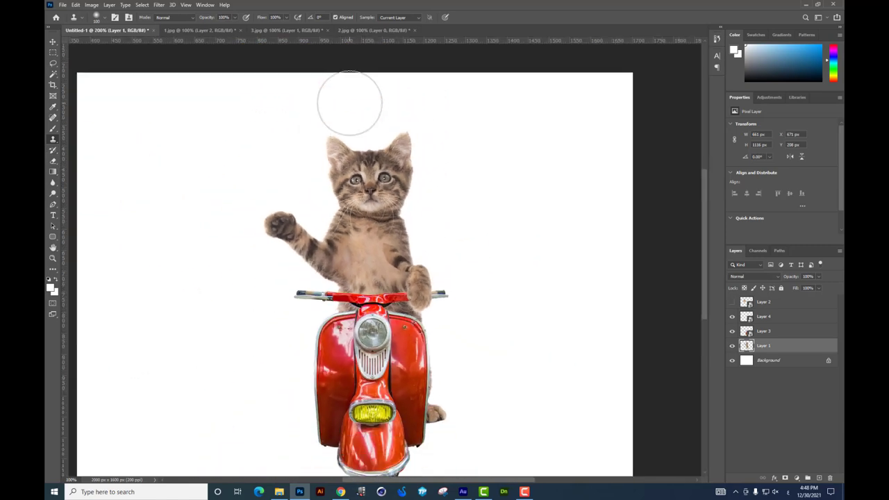
Step: Check the 2.jpg image, return to Untitled-1, and make the wide-eyed cat's Layer 2 visible
{"action": "key", "text": "alt+Tab"}
{"action": "key", "text": "Escape"}
{"action": "left_click", "coordinate": [372, 30]}
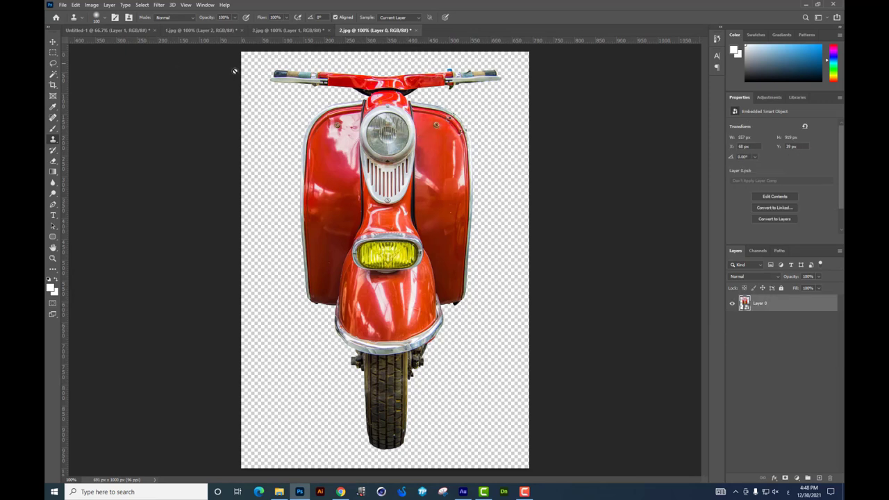
{"action": "left_click", "coordinate": [111, 30]}
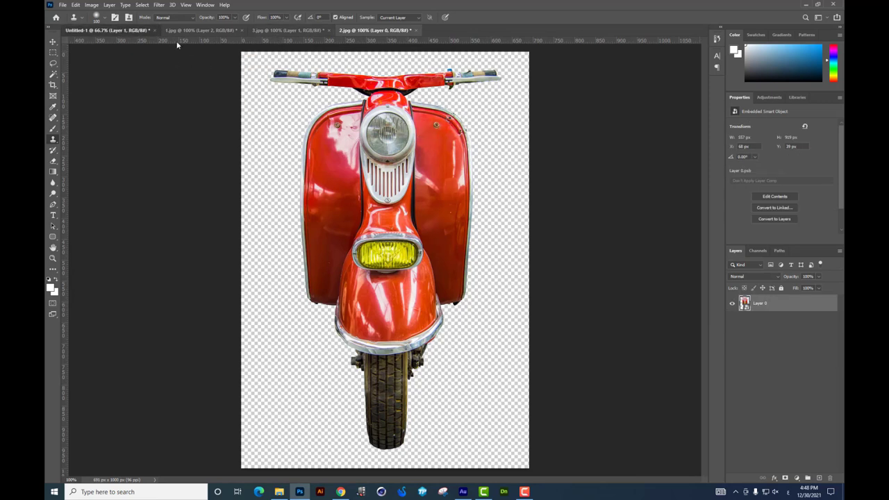
{"action": "left_click", "coordinate": [733, 303]}
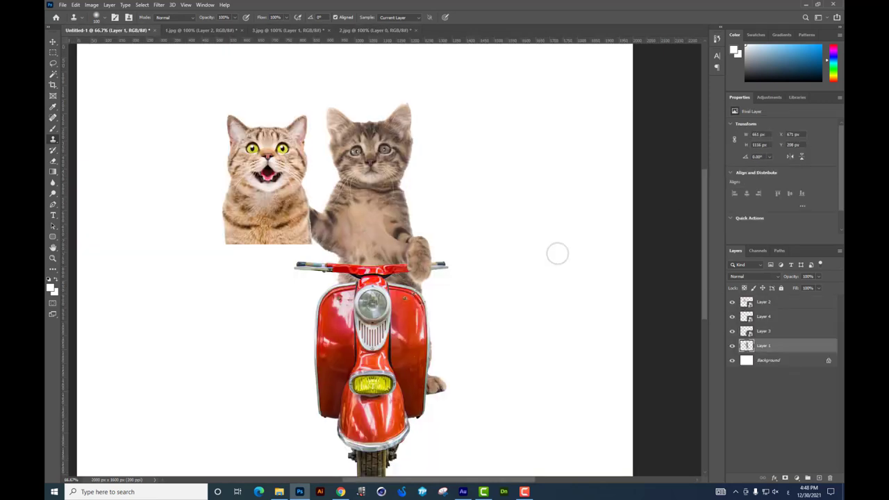
Step: Move the wide-eyed cat's Layer 2 onto the kitten, tilting and scaling it slightly
{"action": "left_click", "coordinate": [53, 41]}
{"action": "right_click", "coordinate": [299, 205]}
{"action": "left_click", "coordinate": [313, 207]}
{"action": "left_click_drag", "start_coordinate": [306, 221], "coordinate": [405, 204]}
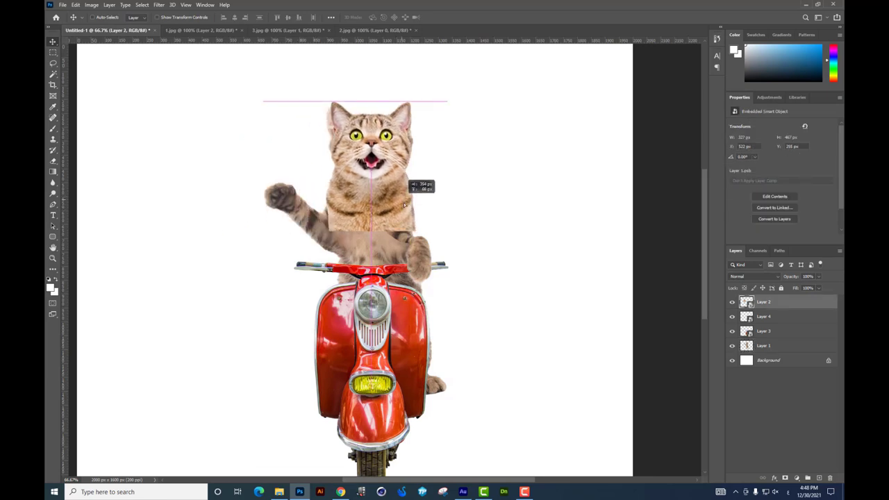
{"action": "key", "text": "ctrl+t"}
{"action": "left_click_drag", "start_coordinate": [465, 174], "coordinate": [468, 165]}
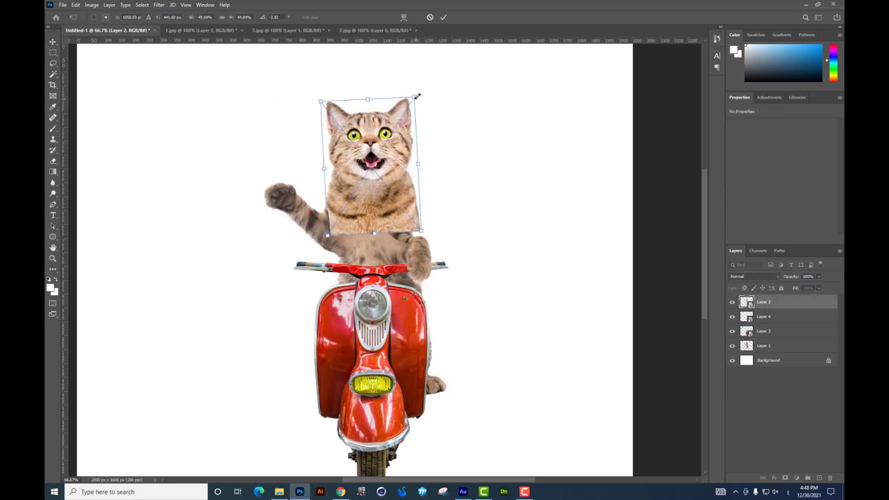
{"action": "left_click_drag", "start_coordinate": [417, 95], "coordinate": [414, 103]}
{"action": "key", "text": "Return"}
Step: Lower Layer 2's opacity and shift and resize the head so its eyes line up with the kitten's
{"action": "key", "text": "ctrl+plus"}
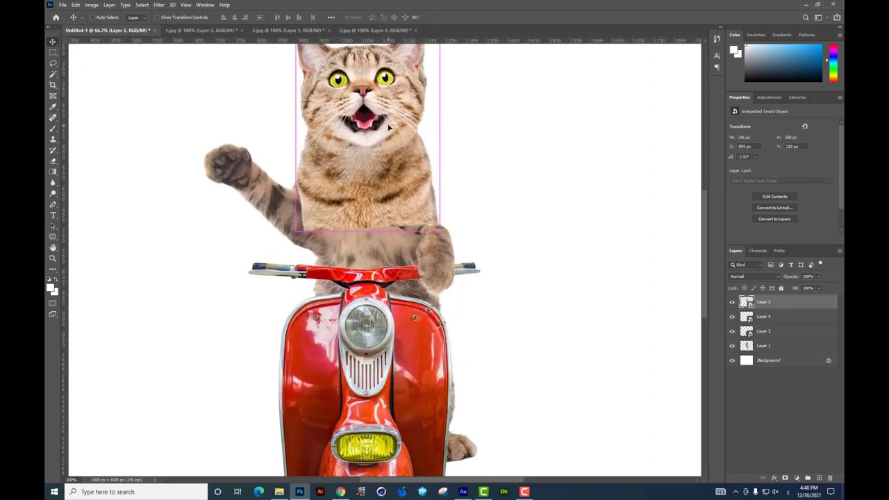
{"action": "key", "text": "ctrl+plus"}
{"action": "key", "text": "ctrl+plus"}
{"action": "scroll", "coordinate": [389, 127], "scroll_direction": "up", "scroll_amount": 5}
{"action": "scroll", "coordinate": [389, 127], "scroll_direction": "up", "scroll_amount": 2}
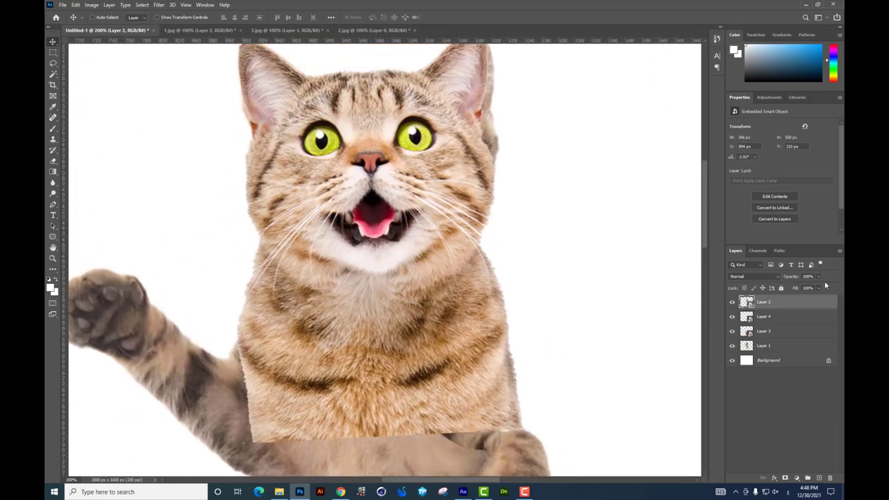
{"action": "left_click", "coordinate": [797, 288]}
{"action": "left_click_drag", "start_coordinate": [472, 177], "coordinate": [472, 197]}
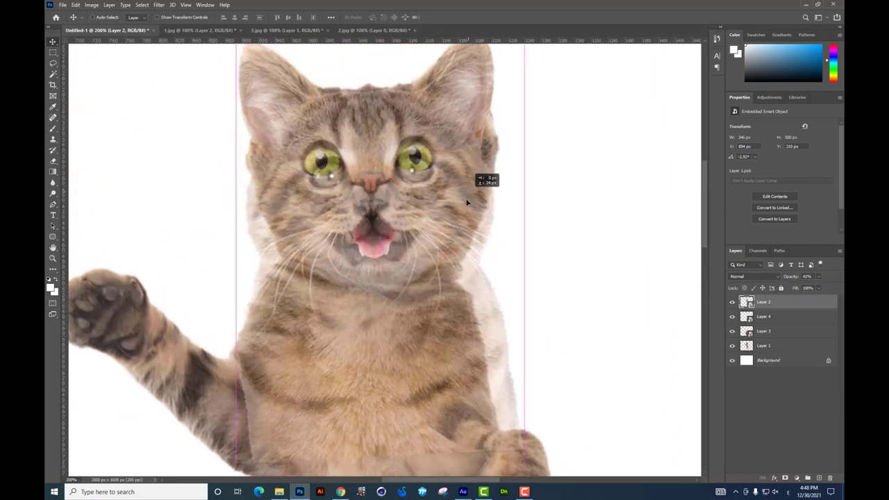
{"action": "key", "text": "ctrl+minus"}
{"action": "key", "text": "ctrl+t"}
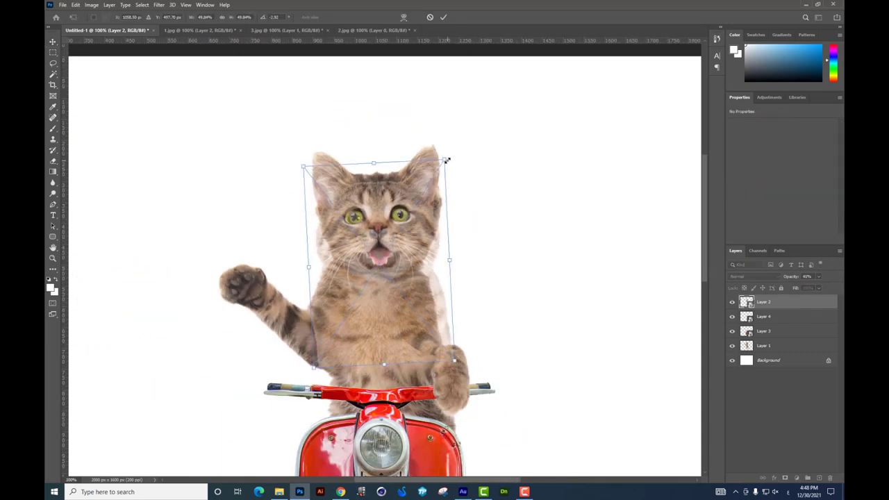
{"action": "left_click_drag", "start_coordinate": [422, 167], "coordinate": [422, 168]}
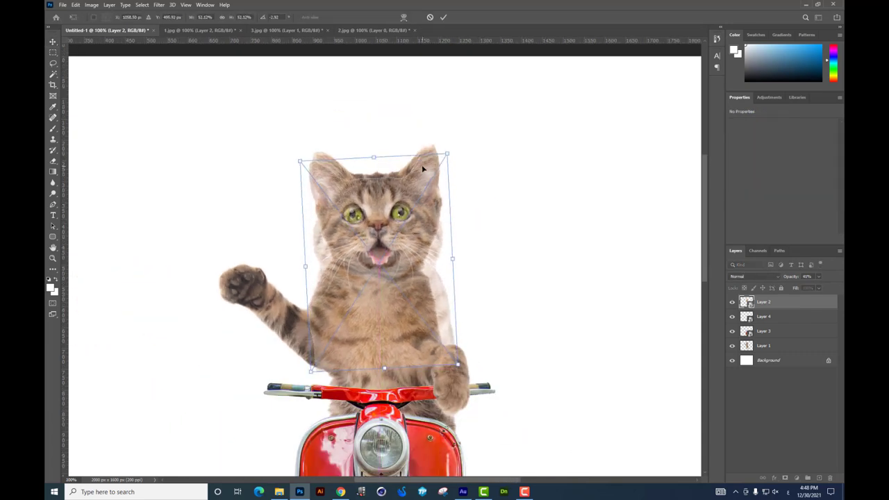
{"action": "key", "text": "Return"}
Step: Restore the wide-eyed cat to 100% opacity, shrink it slightly, and select Layer 1
{"action": "key", "text": "0"}
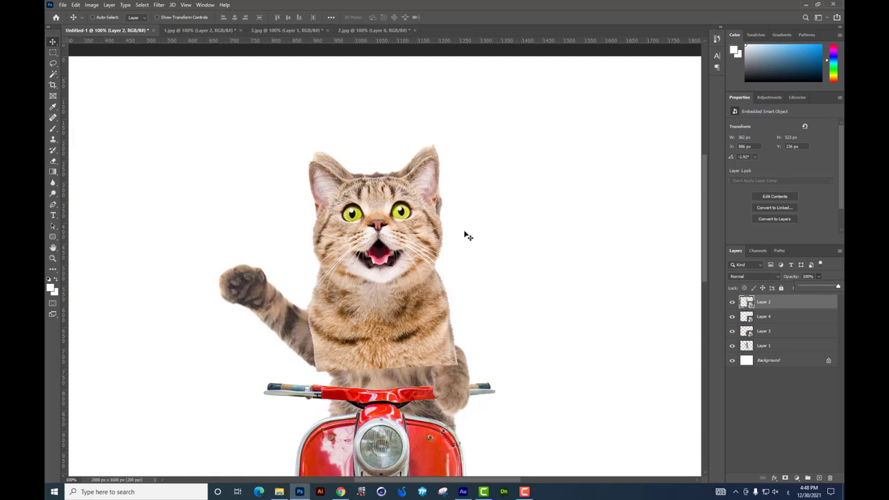
{"action": "key", "text": "ctrl+t"}
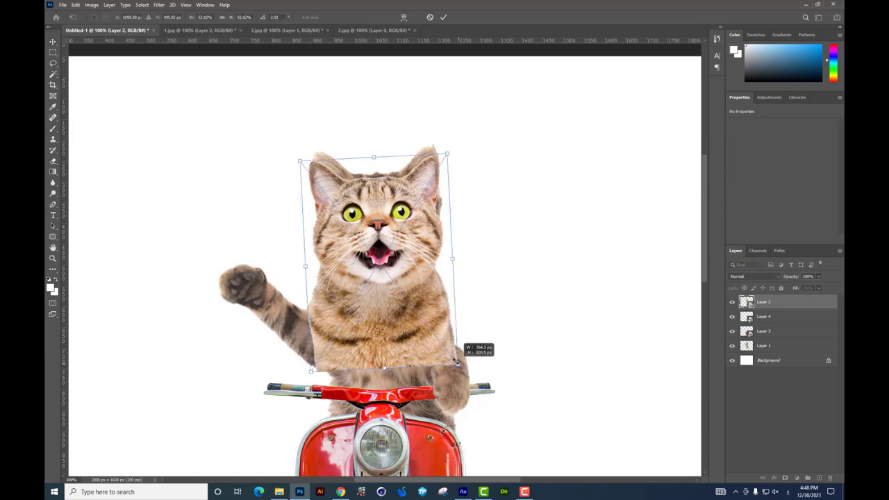
{"action": "left_click_drag", "start_coordinate": [457, 362], "coordinate": [453, 353]}
{"action": "key", "text": "Return"}
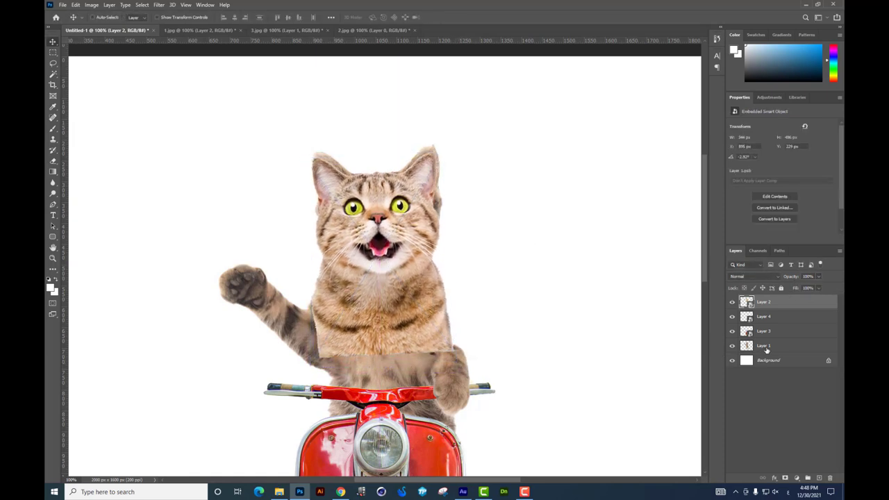
{"action": "left_click", "coordinate": [767, 349]}
Step: Erase the kitten's ears on Layer 1 behind the new head, then select Layer 2
{"action": "key", "text": "e"}
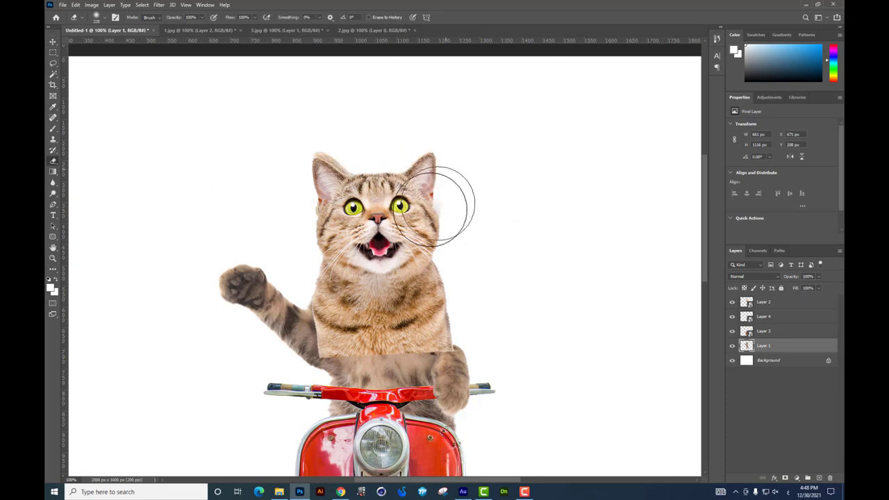
{"action": "left_click_drag", "start_coordinate": [435, 206], "coordinate": [348, 169]}
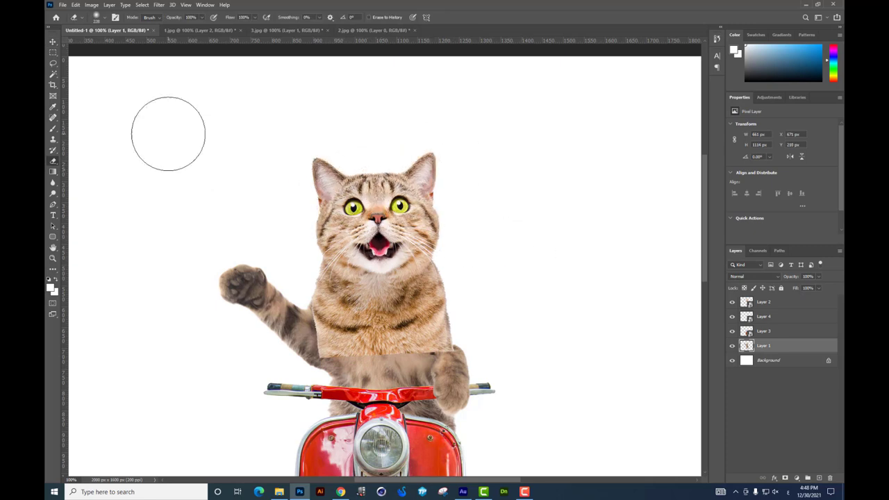
{"action": "left_click", "coordinate": [53, 43]}
{"action": "left_click", "coordinate": [396, 207]}
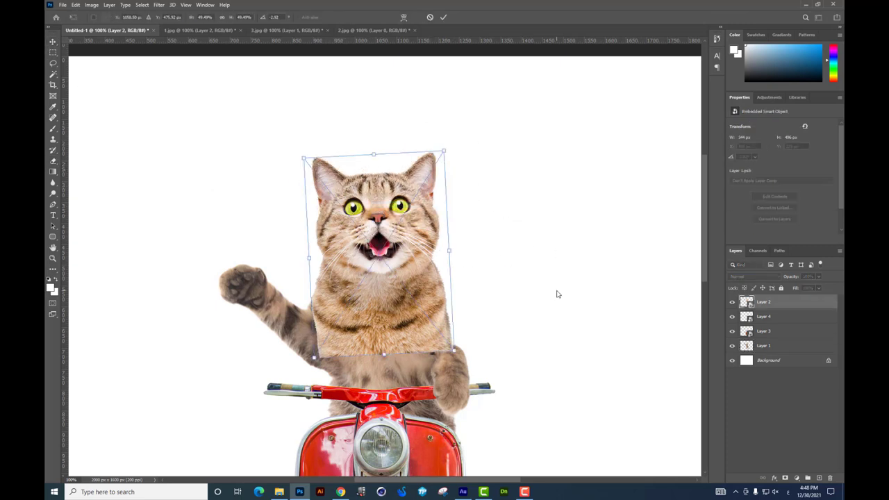
Step: Rasterize Layer 2 and soft-erase its hard chest edge and raised arm to blend
{"action": "left_click", "coordinate": [52, 162]}
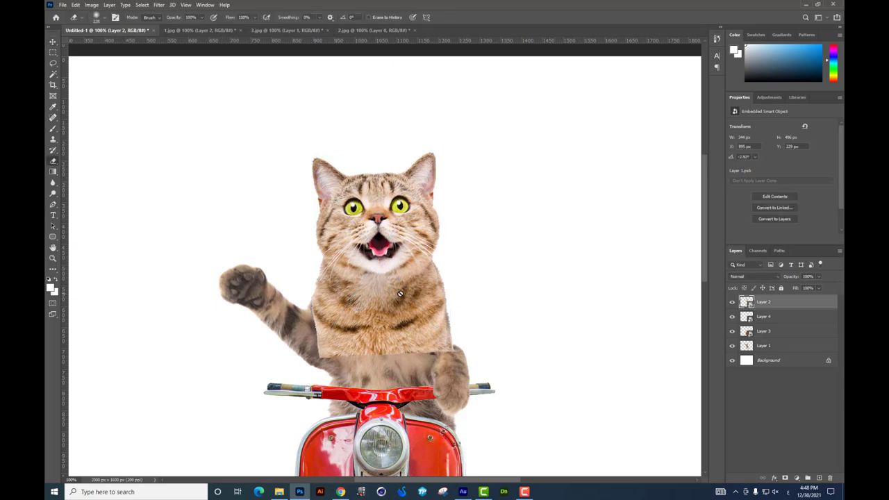
{"action": "left_click", "coordinate": [348, 174]}
{"action": "left_click", "coordinate": [425, 185]}
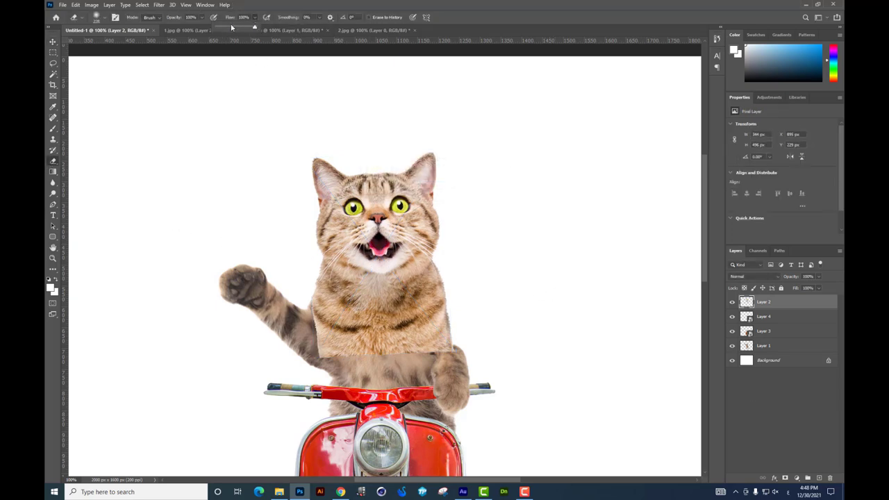
{"action": "left_click_drag", "start_coordinate": [298, 363], "coordinate": [460, 377]}
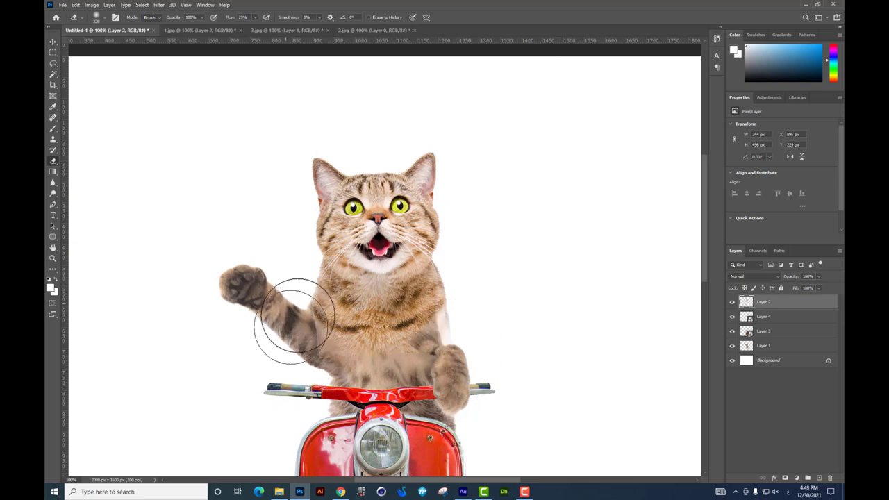
{"action": "left_click_drag", "start_coordinate": [303, 345], "coordinate": [308, 317]}
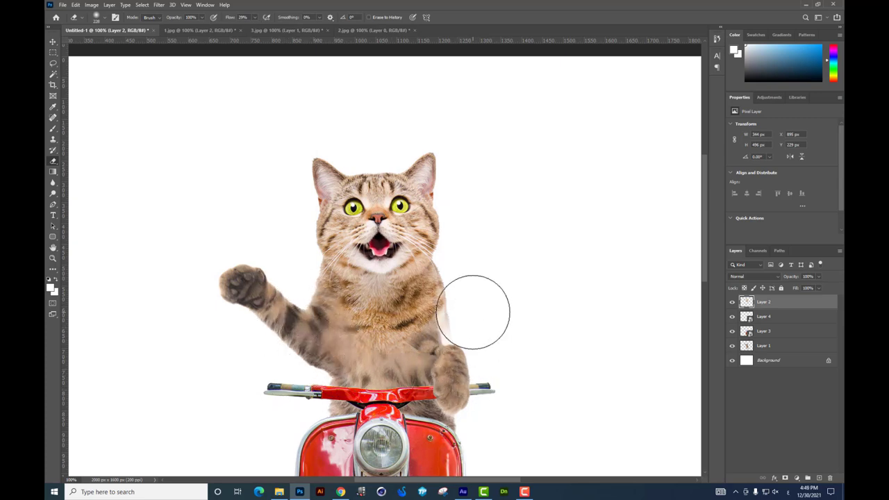
Step: Warp the cat layer, pulling its right side in toward the scooter
{"action": "key", "text": "ctrl+t"}
{"action": "right_click", "coordinate": [443, 301]}
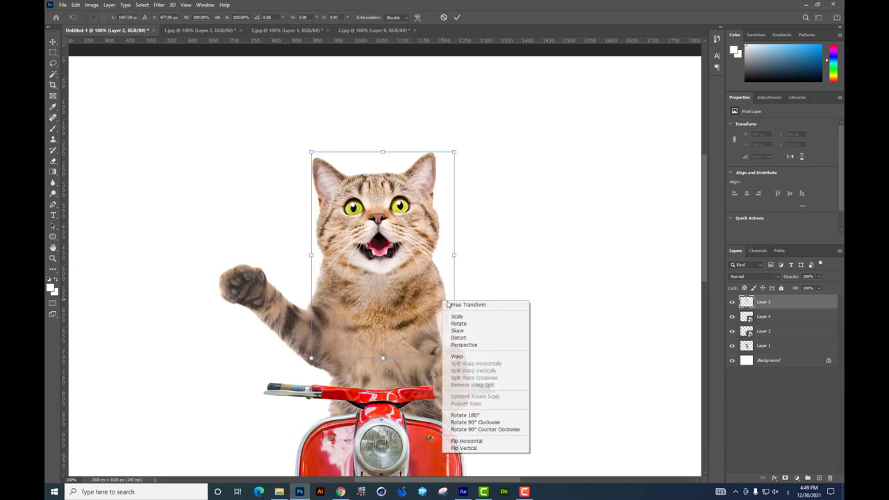
{"action": "left_click", "coordinate": [457, 358]}
{"action": "left_click_drag", "start_coordinate": [453, 358], "coordinate": [435, 355]}
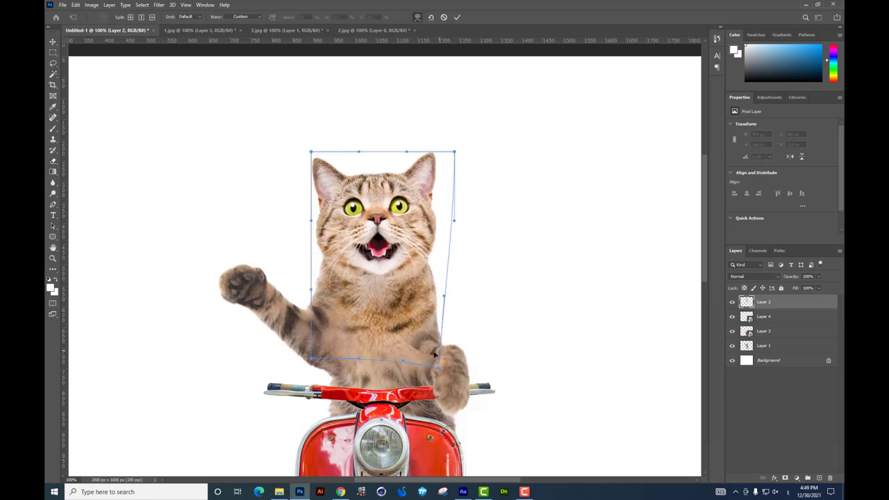
{"action": "key", "text": "Return"}
{"action": "scroll", "coordinate": [425, 312], "scroll_direction": "down", "scroll_amount": 3}
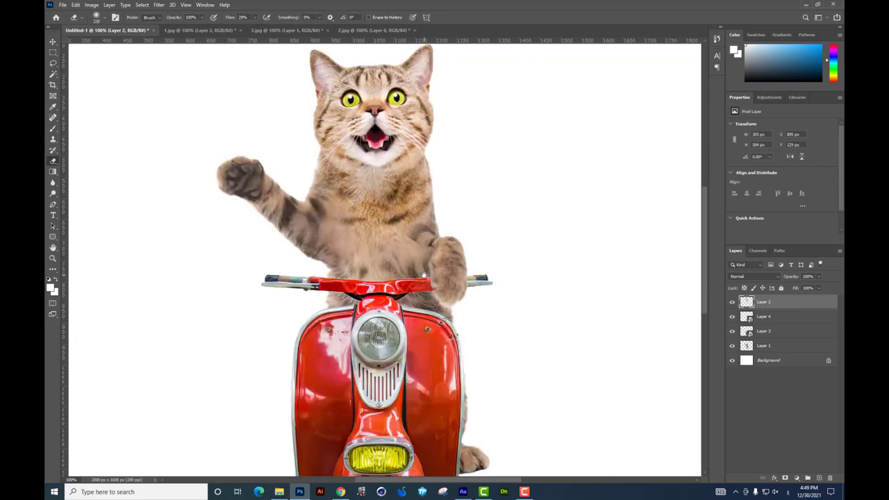
Step: Move Layer 4 to the top of the stack and rasterize the paw layer
{"action": "left_click", "coordinate": [759, 345]}
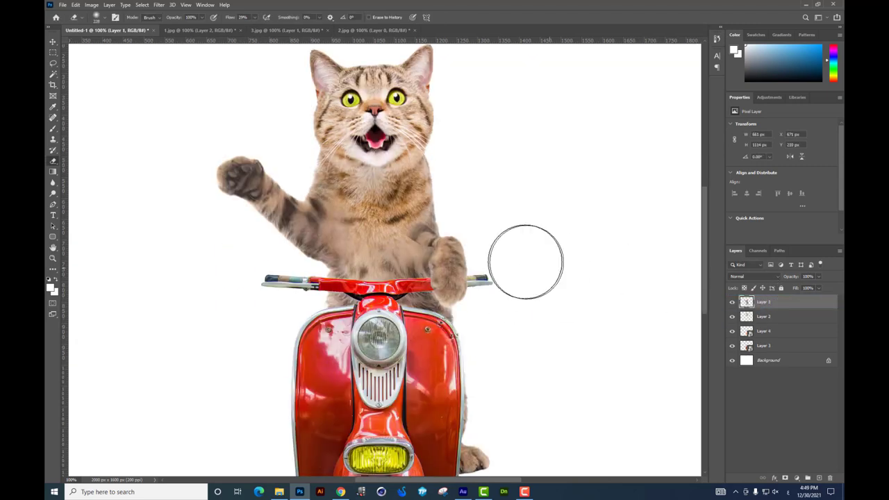
{"action": "left_click_drag", "start_coordinate": [760, 297], "coordinate": [760, 299]}
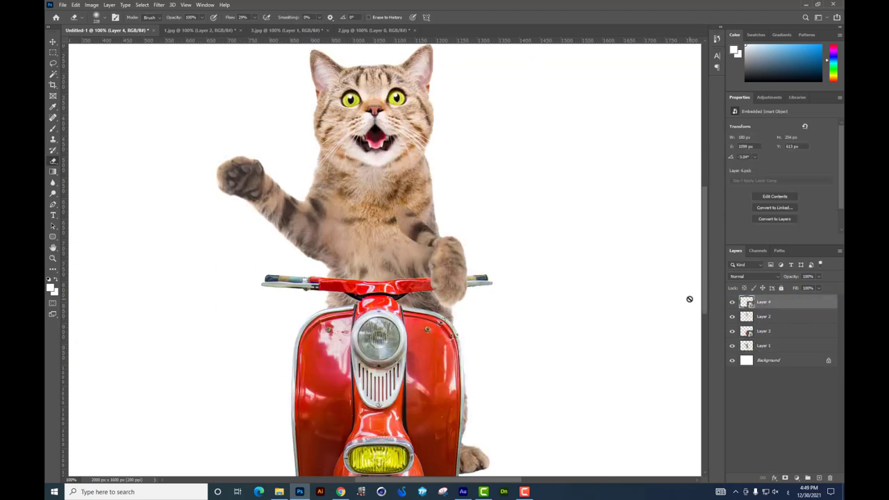
{"action": "key", "text": "ctrl+plus"}
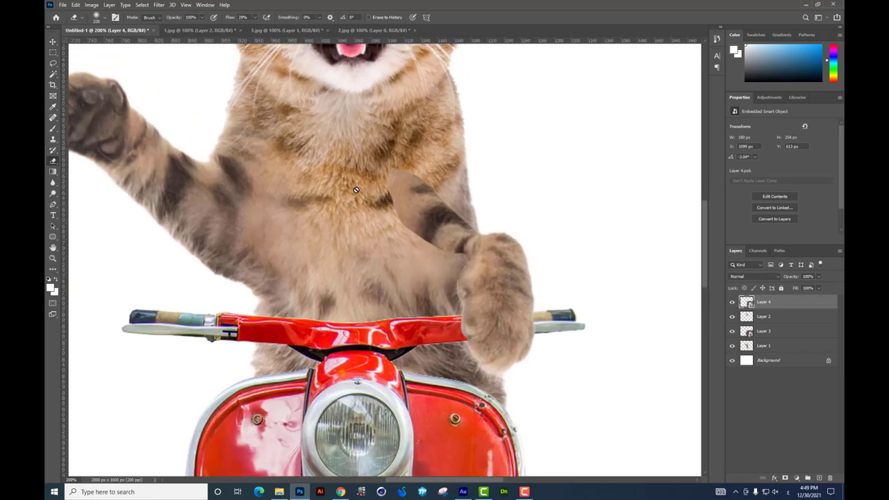
{"action": "left_click", "coordinate": [356, 190]}
{"action": "left_click", "coordinate": [429, 185]}
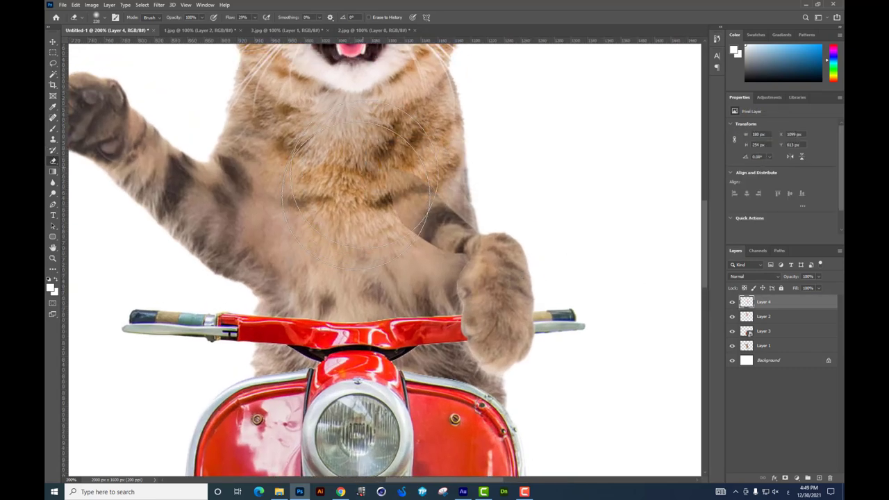
{"action": "right_click", "coordinate": [499, 201]}
{"action": "key", "text": "Return"}
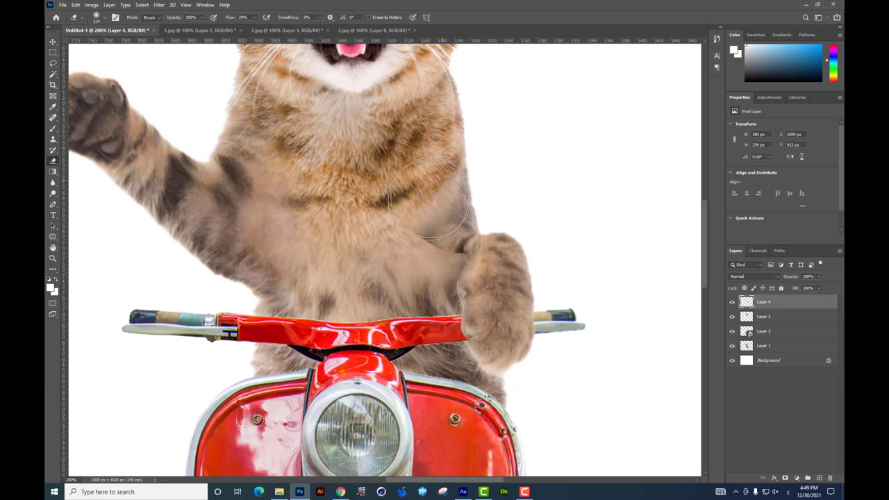
{"action": "key", "text": "ctrl+minus"}
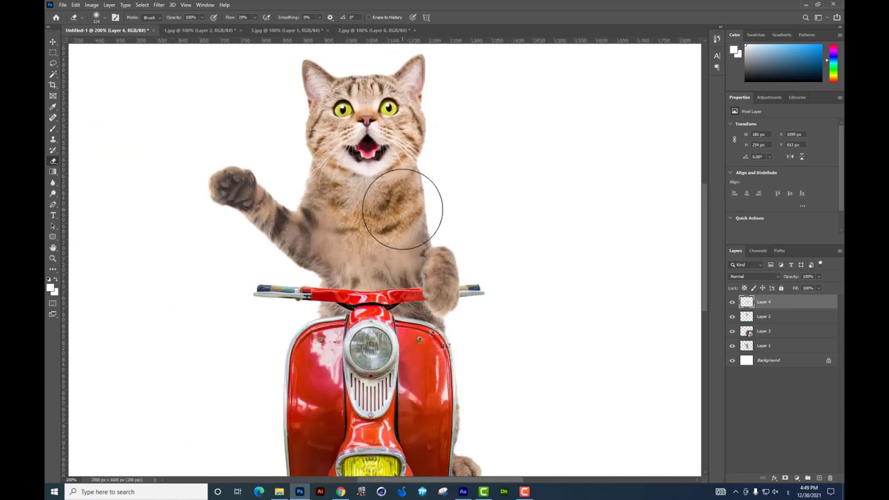
{"action": "key", "text": "ctrl+minus"}
Step: Rotate and warp the arm layer, pulling its top edge up into the chest
{"action": "key", "text": "ctrl+t"}
{"action": "left_click_drag", "start_coordinate": [417, 239], "coordinate": [406, 218]}
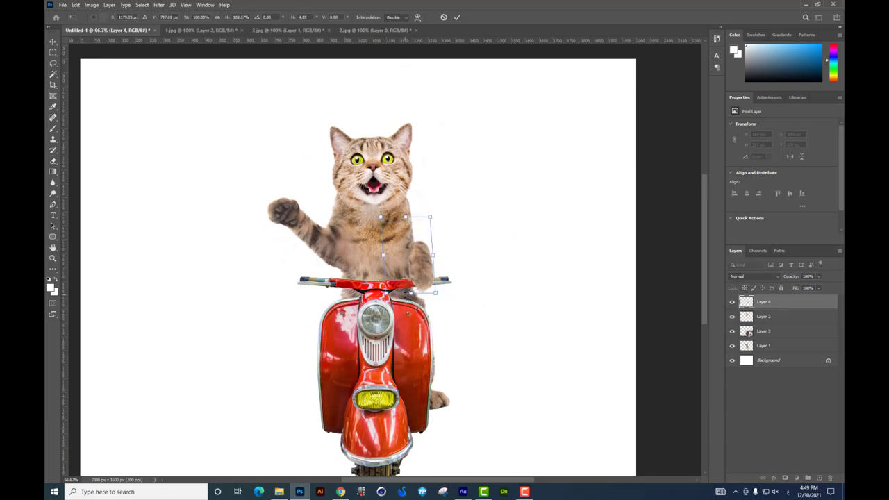
{"action": "key", "text": "ctrl+plus"}
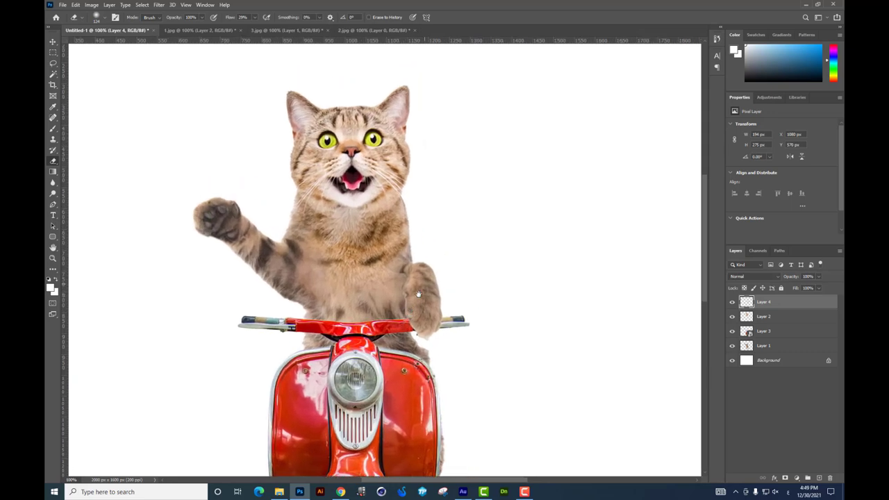
{"action": "right_click", "coordinate": [418, 269]}
{"action": "left_click", "coordinate": [432, 324]}
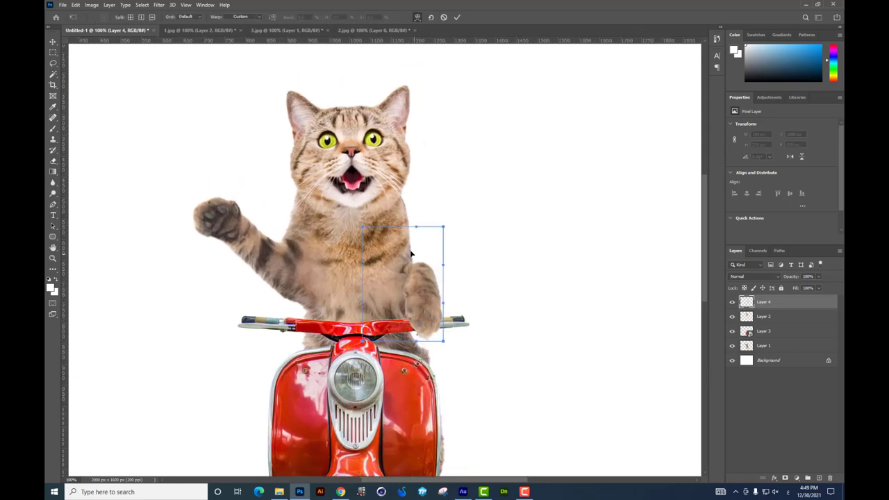
{"action": "left_click_drag", "start_coordinate": [413, 255], "coordinate": [408, 250]}
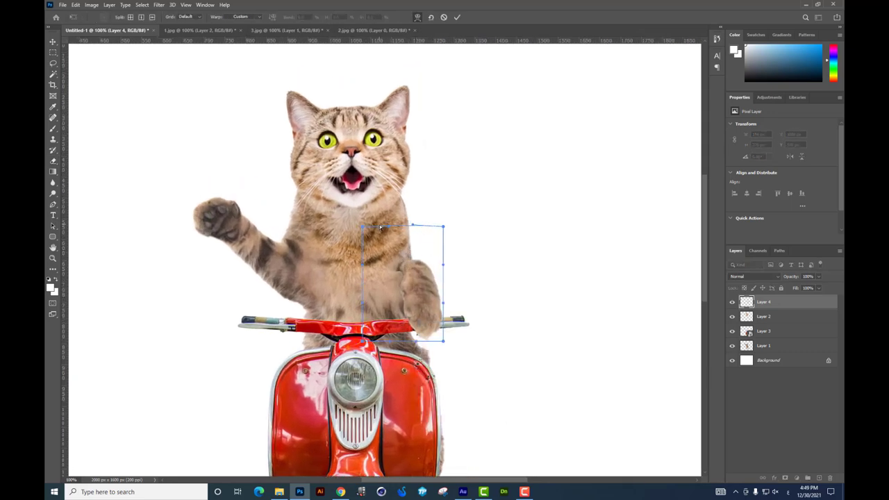
{"action": "left_click_drag", "start_coordinate": [388, 202], "coordinate": [387, 136]}
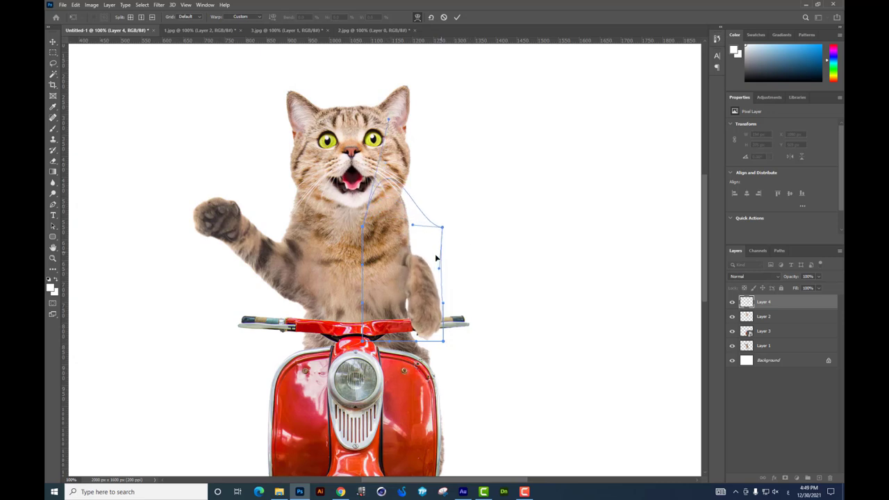
{"action": "mouse_move", "coordinate": [433, 244]}
{"action": "left_mouse_down"}
{"action": "mouse_move", "coordinate": [422, 238]}
{"action": "mouse_move", "coordinate": [443, 209]}
{"action": "left_mouse_up"}
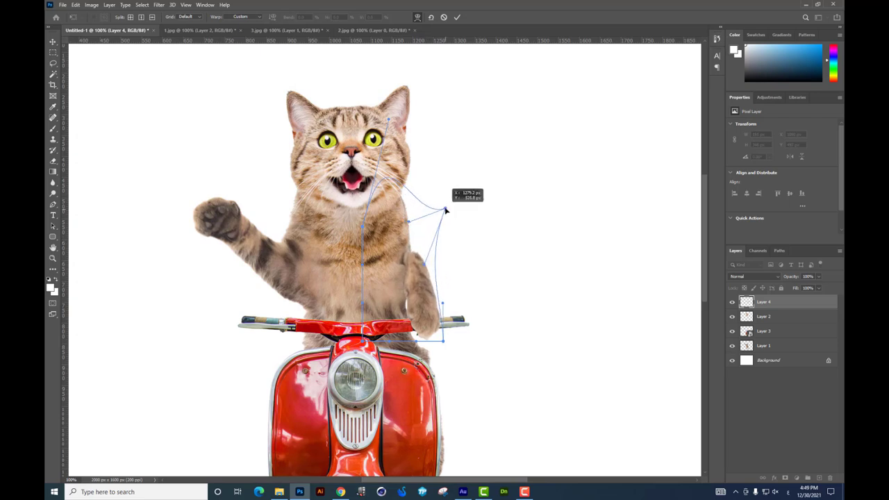
{"action": "left_click_drag", "start_coordinate": [444, 209], "coordinate": [438, 229]}
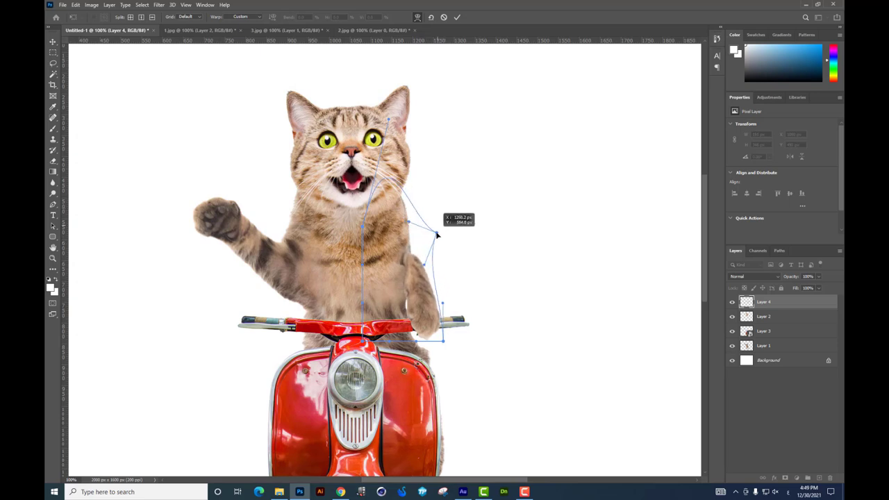
{"action": "key", "text": "Return"}
Step: Softly erase the arm's inner edge into the chest with the Eraser
{"action": "key", "text": "e"}
{"action": "scroll", "coordinate": [397, 248], "scroll_direction": "up", "scroll_amount": 2}
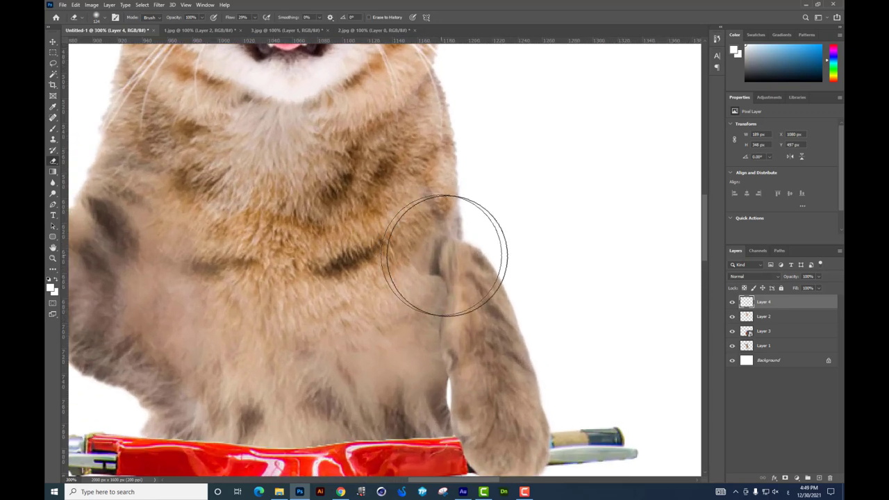
{"action": "right_click", "coordinate": [450, 256]}
{"action": "key", "text": "Return"}
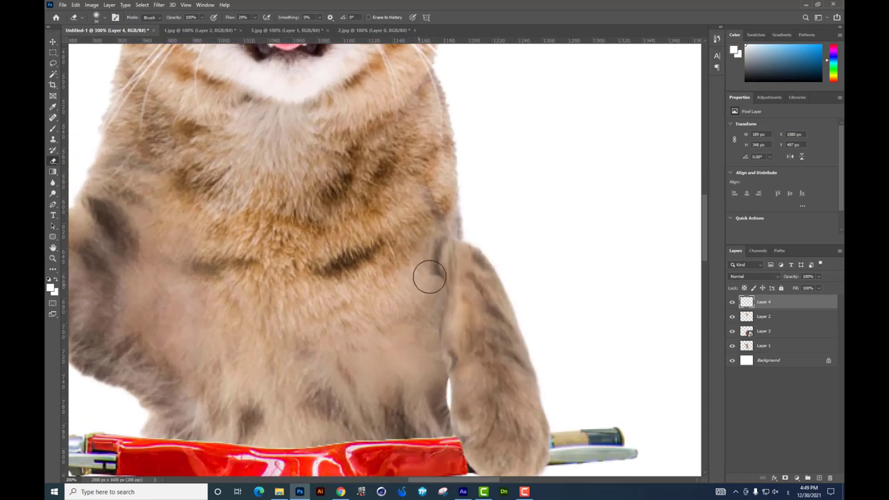
{"action": "key", "text": "ctrl+minus"}
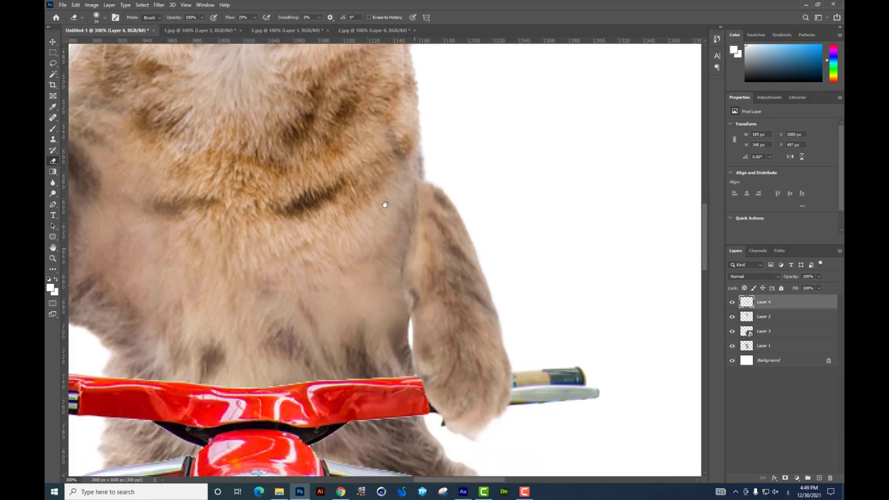
{"action": "left_click_drag", "start_coordinate": [383, 200], "coordinate": [364, 152]}
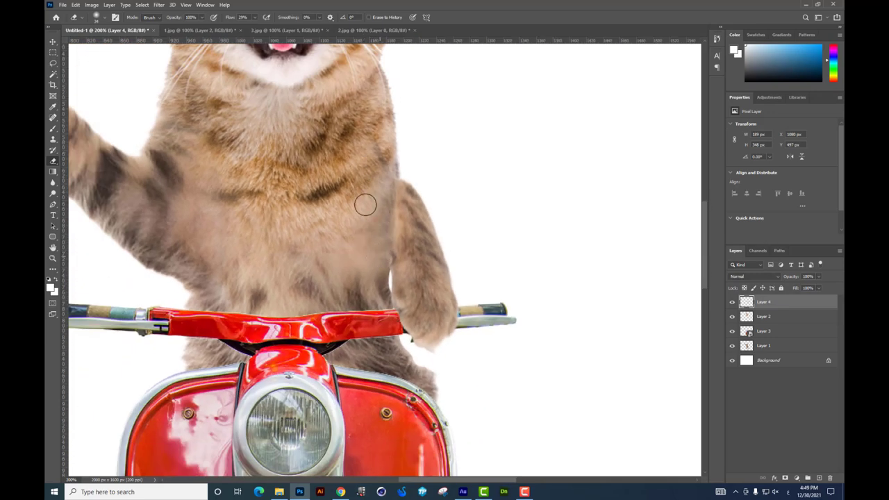
{"action": "key", "text": "ctrl+minus"}
{"action": "key", "text": "ctrl+t"}
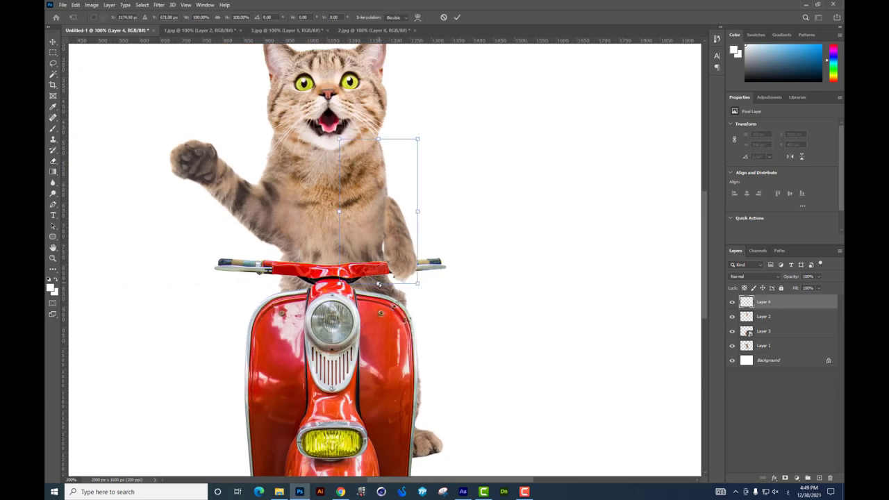
Step: Shorten the arm by pulling its bottom edge up to the handlebar
{"action": "left_click_drag", "start_coordinate": [379, 284], "coordinate": [383, 271]}
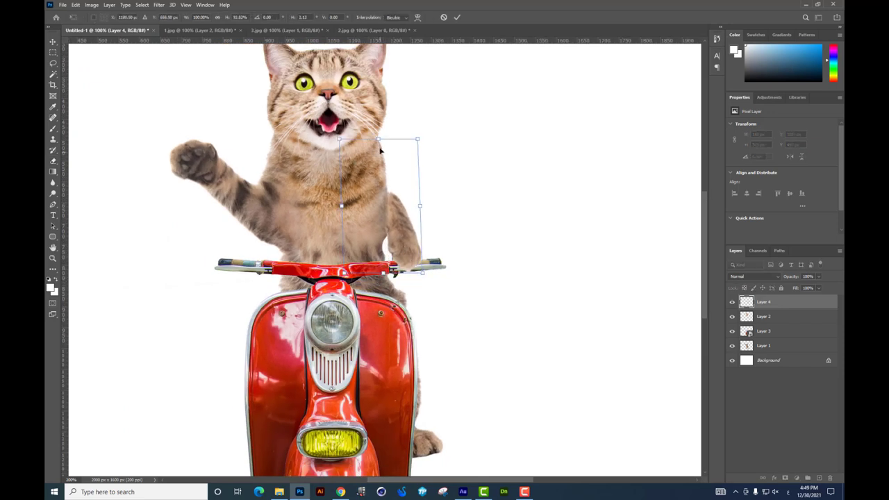
{"action": "key", "text": "Return"}
{"action": "key", "text": "e"}
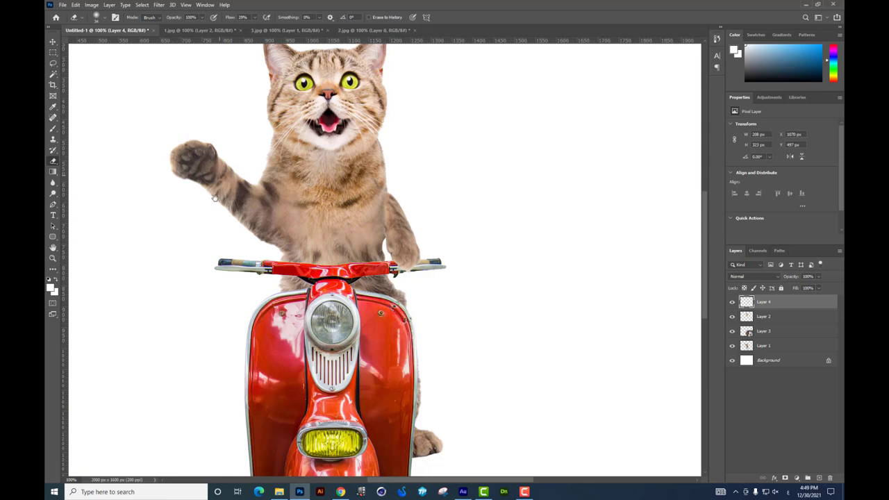
{"action": "scroll", "coordinate": [214, 198], "scroll_direction": "up", "scroll_amount": 2}
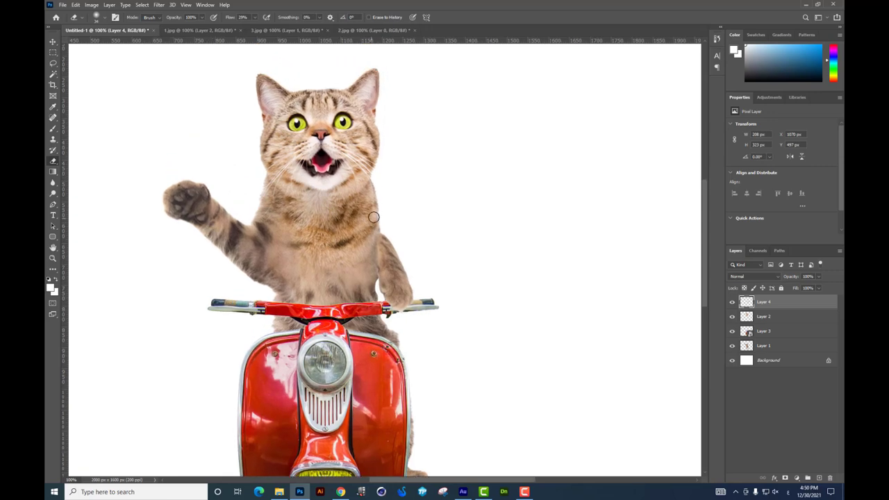
{"action": "scroll", "coordinate": [382, 259], "scroll_direction": "up", "scroll_amount": 5}
Step: Warp the paw down and outward so it rests on the right handlebar grip
{"action": "key", "text": "ctrl+t"}
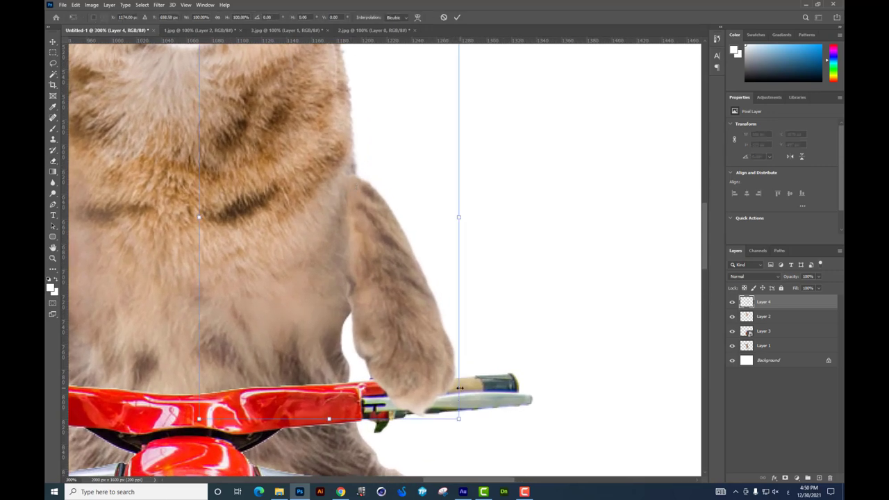
{"action": "right_click", "coordinate": [446, 390]}
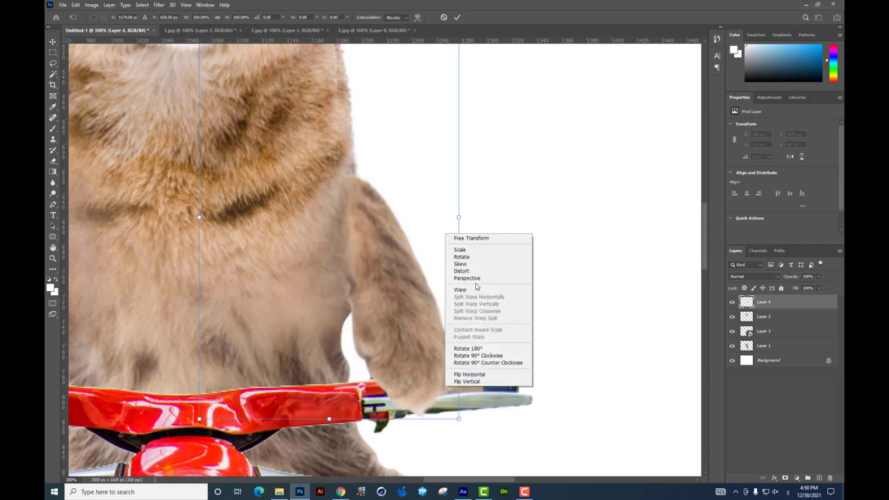
{"action": "left_click", "coordinate": [480, 289]}
{"action": "left_click_drag", "start_coordinate": [435, 378], "coordinate": [454, 374]}
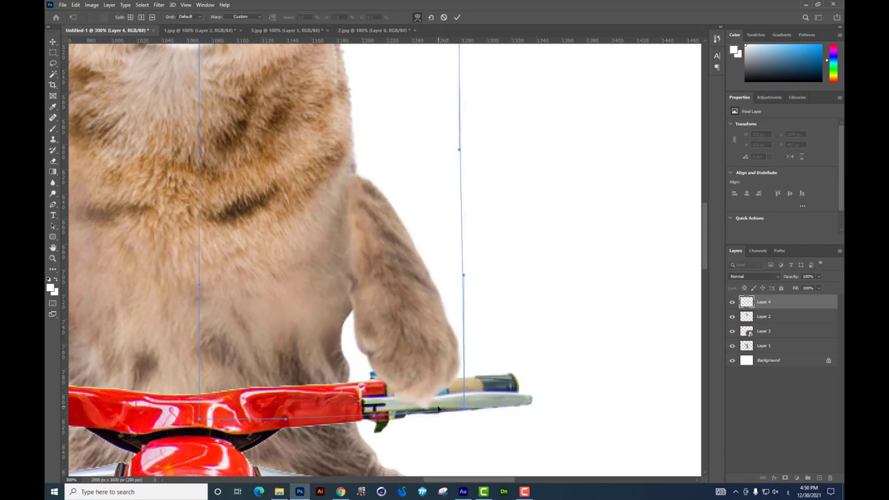
{"action": "left_click_drag", "start_coordinate": [443, 406], "coordinate": [486, 412]}
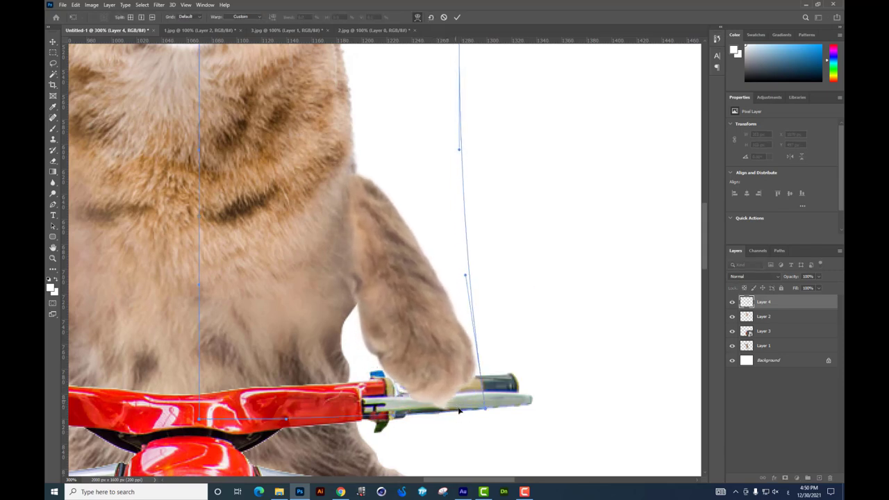
{"action": "left_click_drag", "start_coordinate": [419, 359], "coordinate": [421, 361]}
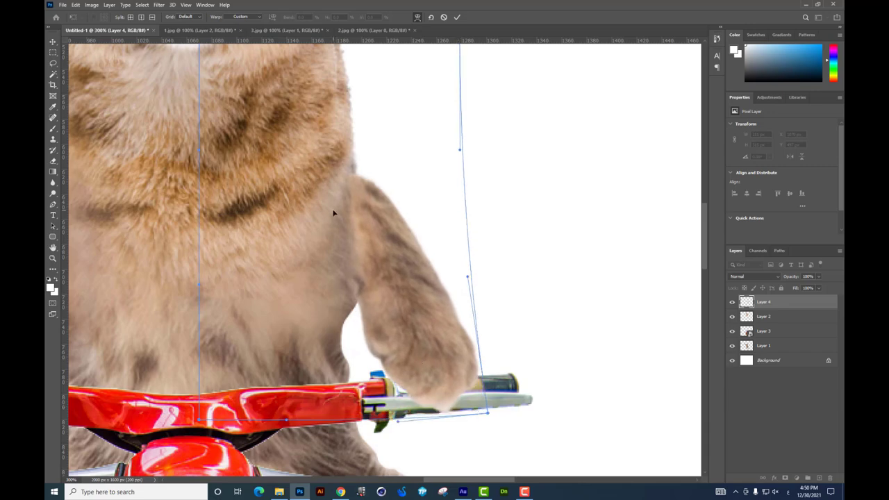
{"action": "key", "text": "Return"}
{"action": "key", "text": "e"}
{"action": "left_click_drag", "start_coordinate": [448, 287], "coordinate": [443, 264]}
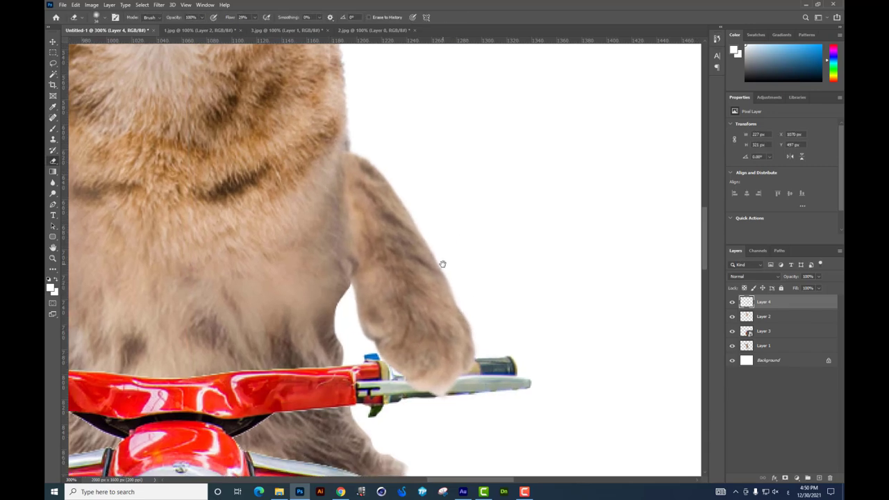
{"action": "key", "text": "ctrl+plus"}
{"action": "left_click", "coordinate": [164, 252], "text": "ctrl"}
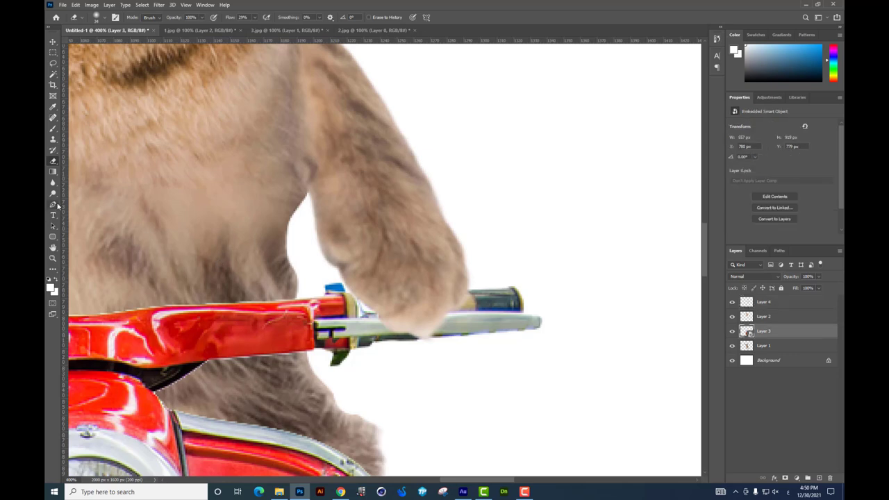
Step: Trace the right handlebar grip, copy it to Layer 5, and move that layer to the top
{"action": "left_click", "coordinate": [53, 205]}
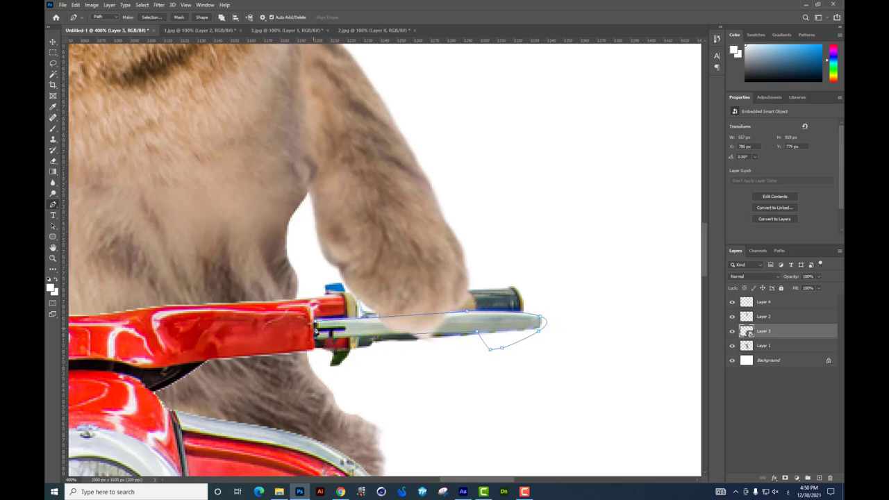
{"action": "key", "text": "ctrl+Return"}
{"action": "key", "text": "ctrl+j"}
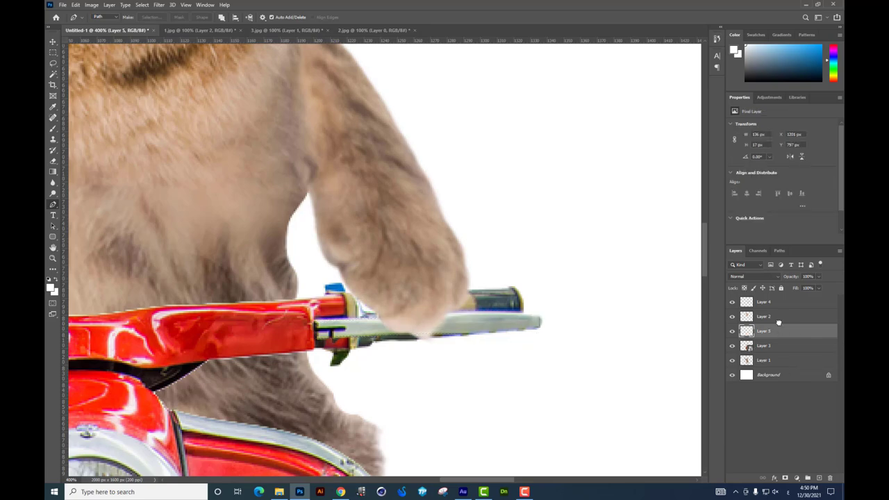
{"action": "left_click_drag", "start_coordinate": [796, 332], "coordinate": [778, 297]}
{"action": "key", "text": "ctrl+minus"}
{"action": "key", "text": "ctrl+minus"}
{"action": "key", "text": "ctrl+minus"}
{"action": "key", "text": "ctrl+minus"}
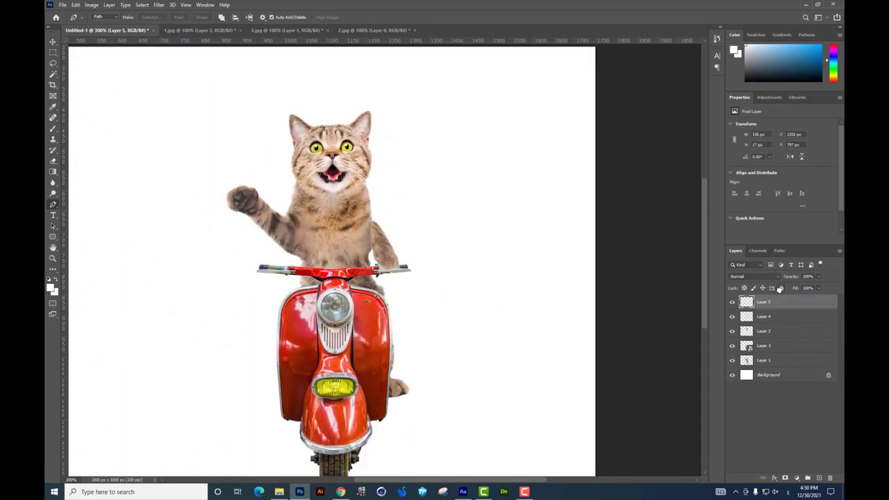
{"action": "key", "text": "ctrl+plus"}
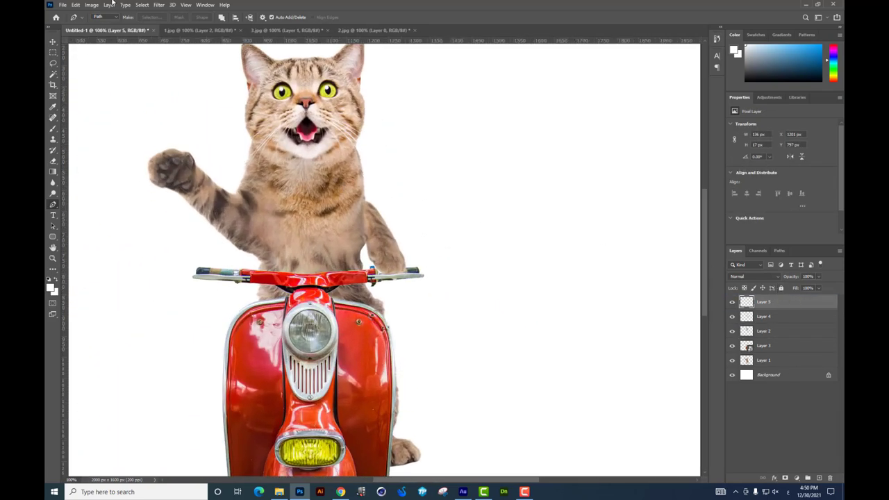
Step: Liquify Layer 4 with Forward Warp, stretching the arm's top end into a thinner point
{"action": "left_click", "coordinate": [52, 42]}
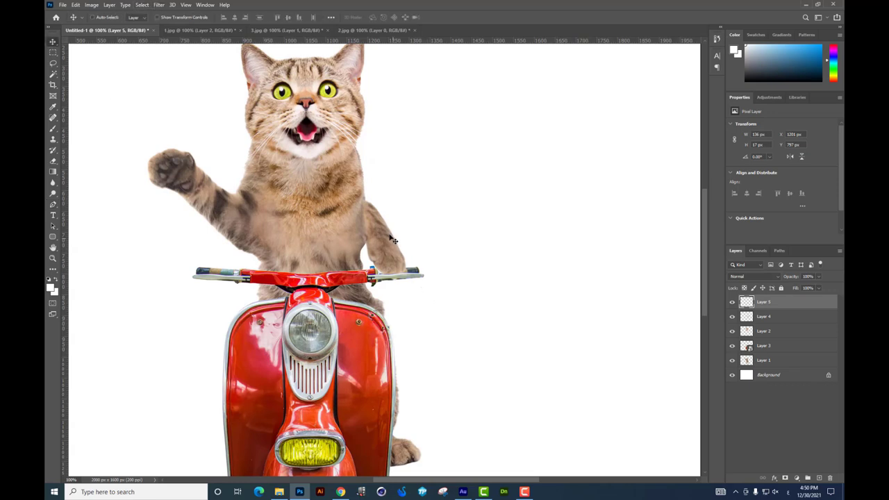
{"action": "left_click", "coordinate": [393, 240], "text": "ctrl"}
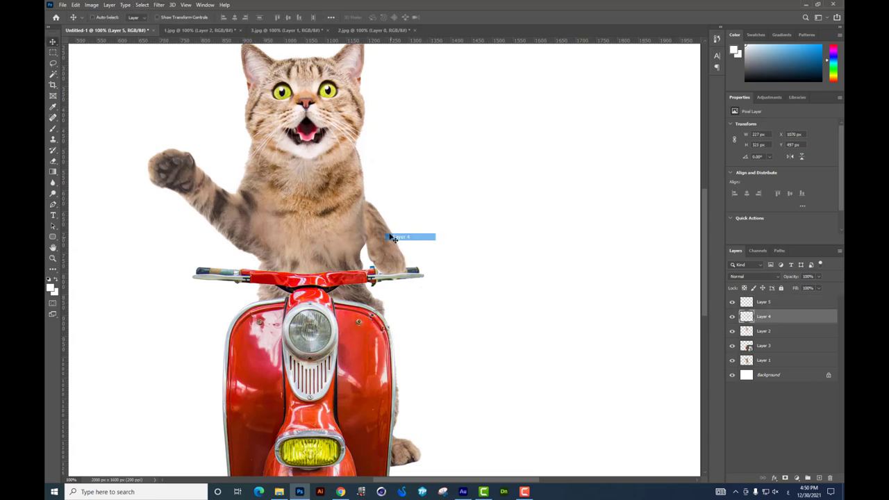
{"action": "left_click", "coordinate": [159, 4]}
{"action": "left_click", "coordinate": [174, 86]}
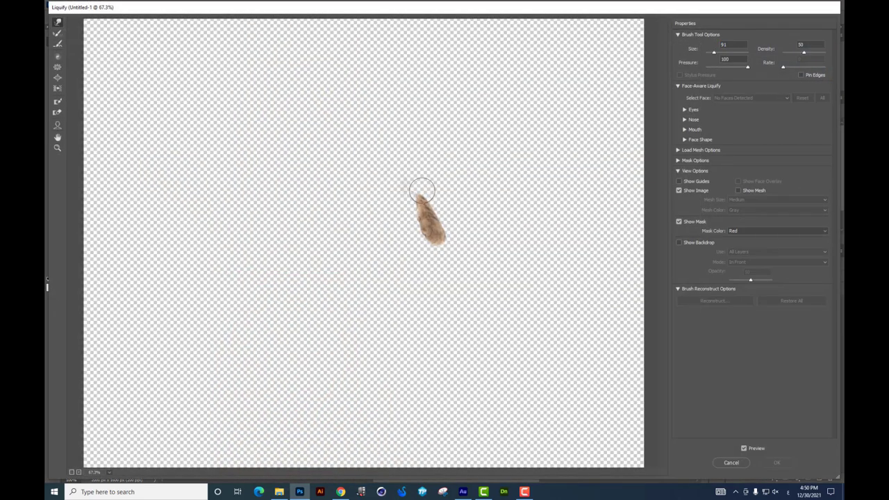
{"action": "left_click_drag", "start_coordinate": [412, 182], "coordinate": [422, 196]}
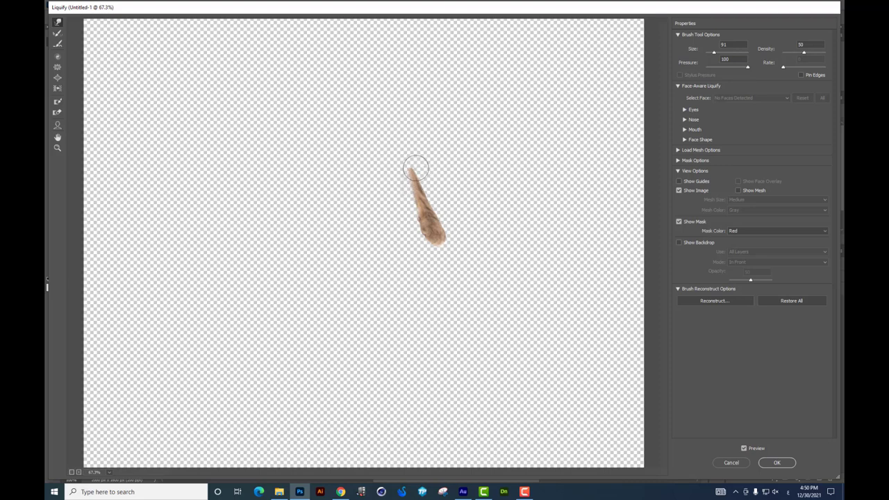
{"action": "key", "text": "Return"}
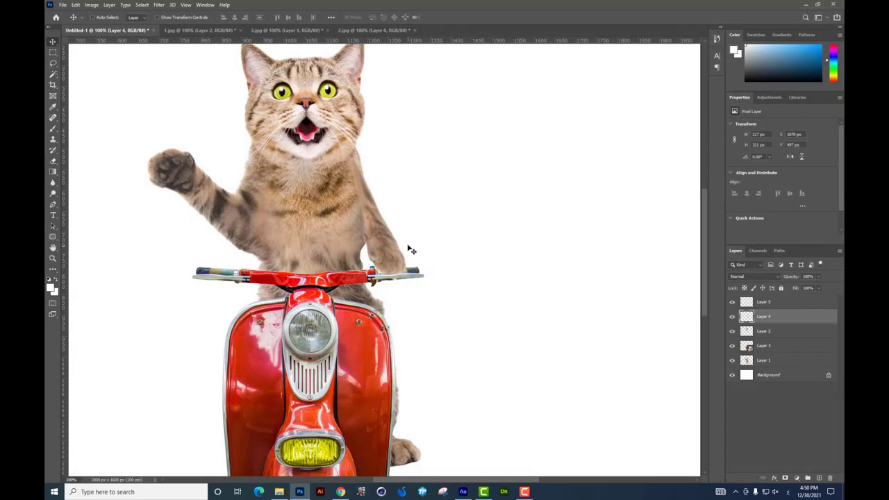
Step: Warp Layer 4 so the arm's right edge bends outward
{"action": "scroll", "coordinate": [411, 250], "scroll_direction": "up", "scroll_amount": 2}
{"action": "left_click", "coordinate": [52, 160]}
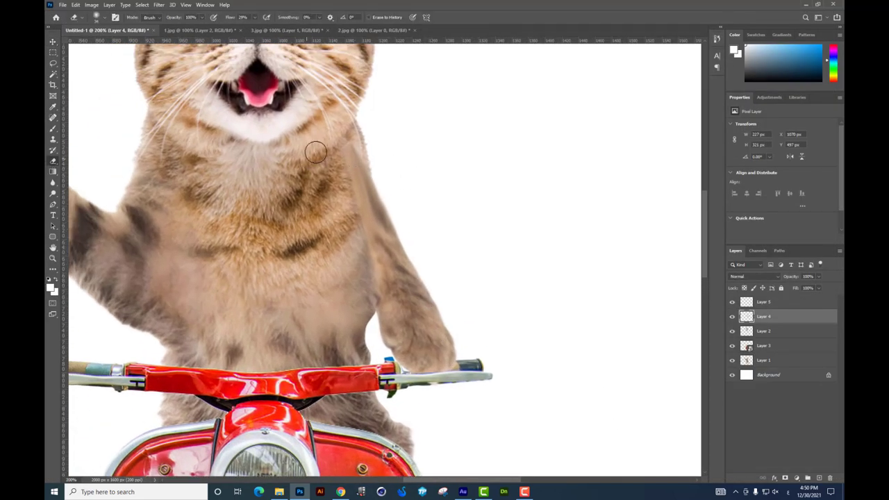
{"action": "right_click", "coordinate": [385, 180]}
{"action": "key", "text": "Escape"}
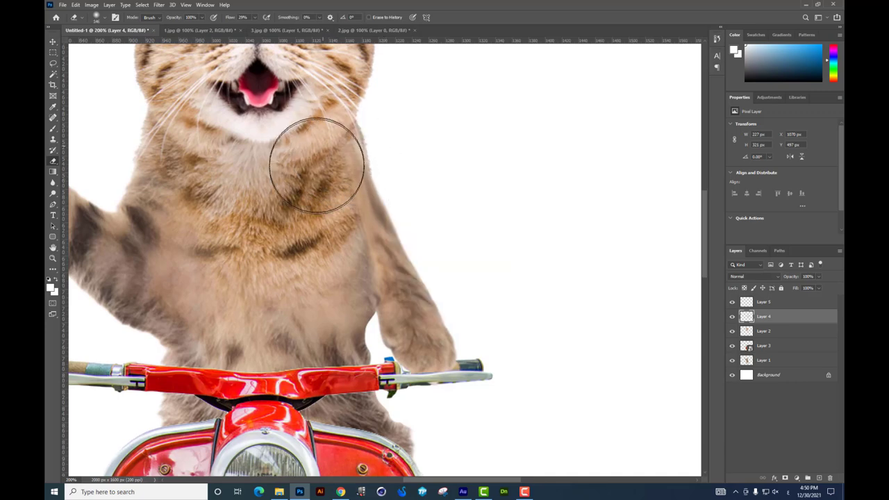
{"action": "scroll", "coordinate": [312, 225], "scroll_direction": "down", "scroll_amount": 2}
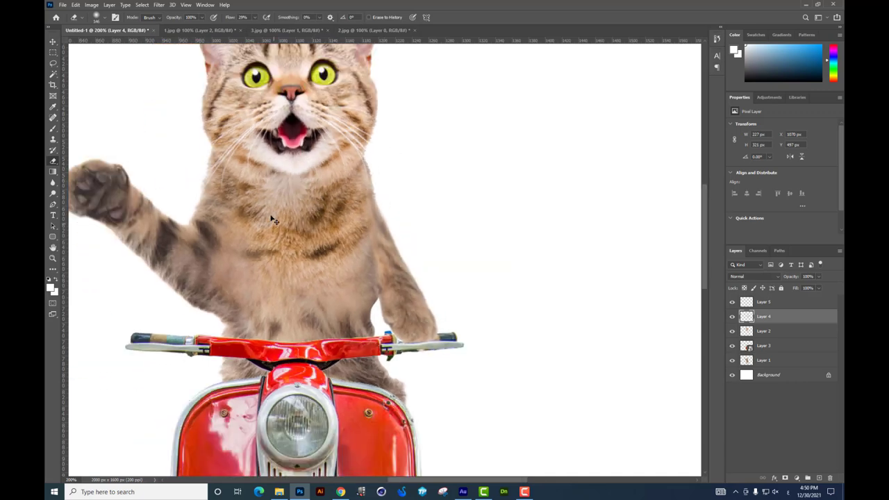
{"action": "scroll", "coordinate": [269, 219], "scroll_direction": "down", "scroll_amount": 2}
{"action": "scroll", "coordinate": [429, 232], "scroll_direction": "up", "scroll_amount": 3}
{"action": "key", "text": "ctrl+t"}
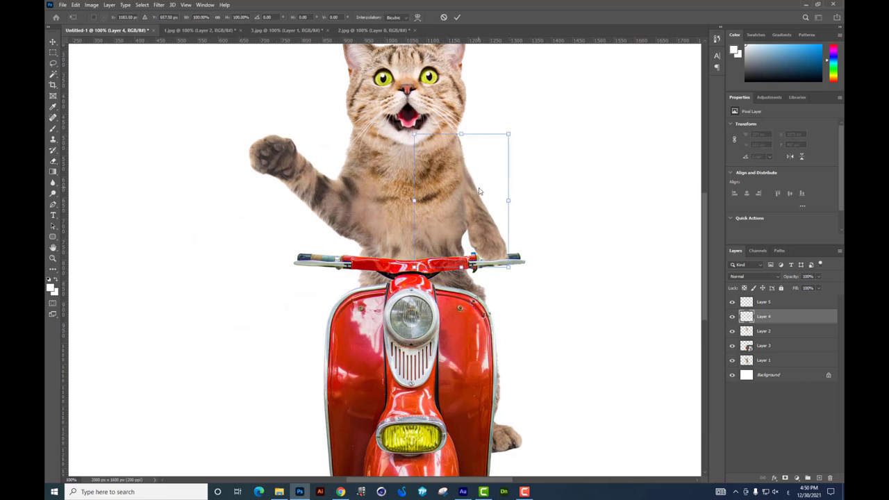
{"action": "right_click", "coordinate": [512, 185]}
{"action": "left_click", "coordinate": [521, 246]}
{"action": "mouse_move", "coordinate": [509, 172]}
{"action": "left_mouse_down"}
{"action": "mouse_move", "coordinate": [517, 156]}
{"action": "mouse_move", "coordinate": [496, 261]}
{"action": "left_mouse_up"}
{"action": "key", "text": "Return"}
Step: Warp the arm again, bowing its right side out and adjusting the top-left
{"action": "key", "text": "e"}
{"action": "scroll", "coordinate": [495, 261], "scroll_direction": "down", "scroll_amount": 2}
{"action": "scroll", "coordinate": [495, 261], "scroll_direction": "down", "scroll_amount": 1}
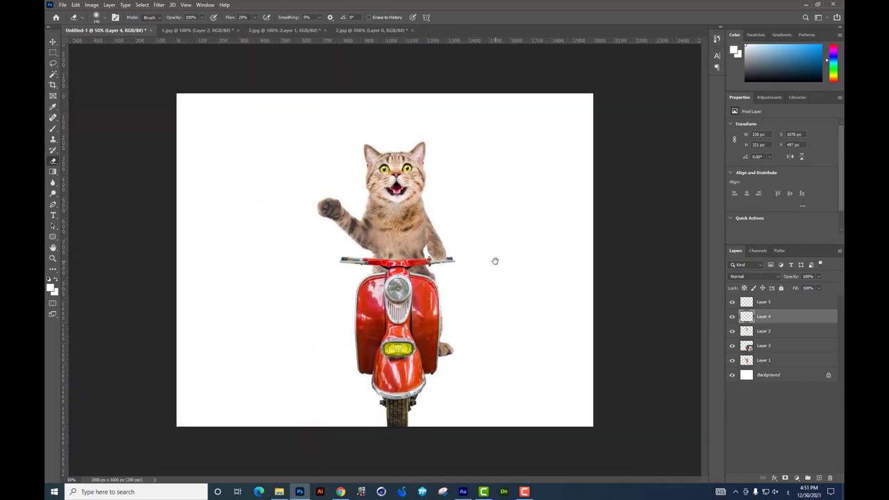
{"action": "scroll", "coordinate": [495, 261], "scroll_direction": "up", "scroll_amount": 3}
{"action": "scroll", "coordinate": [410, 226], "scroll_direction": "up", "scroll_amount": 1}
{"action": "key", "text": "ctrl+t"}
{"action": "right_click", "coordinate": [432, 211]}
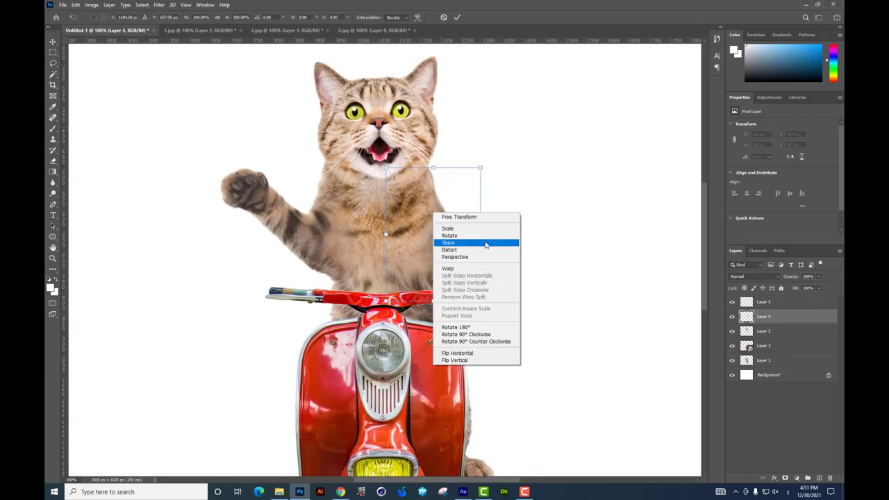
{"action": "left_click", "coordinate": [460, 270]}
{"action": "left_click_drag", "start_coordinate": [477, 210], "coordinate": [503, 191]}
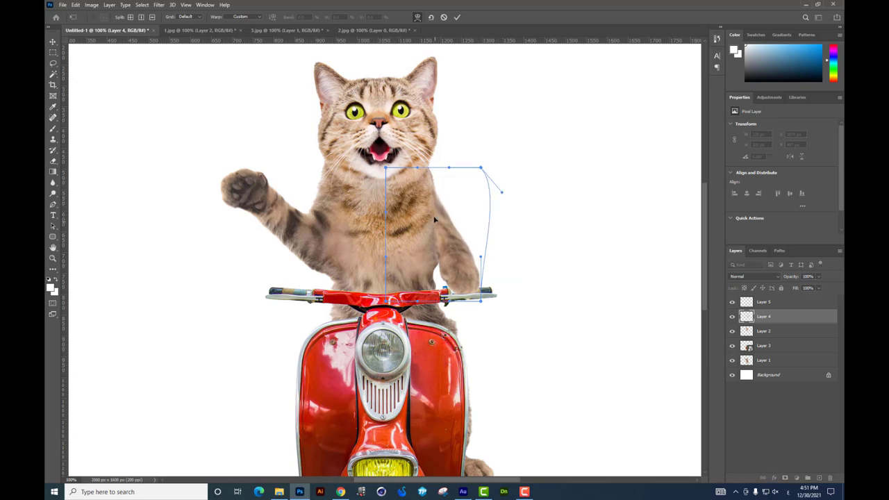
{"action": "left_click_drag", "start_coordinate": [408, 199], "coordinate": [439, 203]}
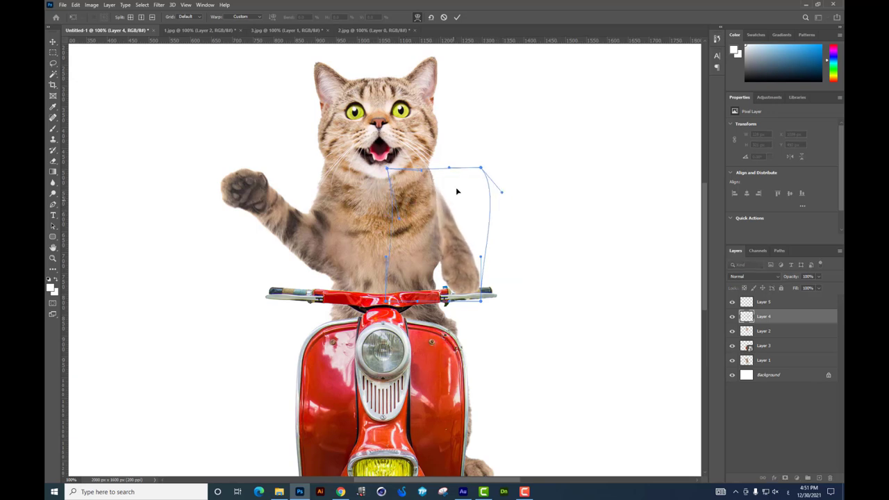
{"action": "key", "text": "Return"}
Step: Duplicate the arm layer and merge the Layer 4 copies into one layer
{"action": "key", "text": "ctrl+j"}
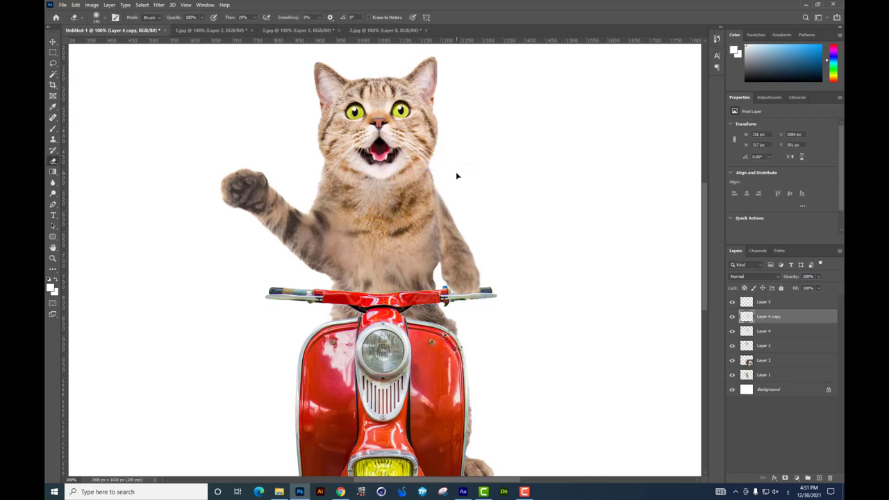
{"action": "key", "text": "e"}
{"action": "key", "text": "ctrl+j"}
{"action": "key", "text": "ctrl+j"}
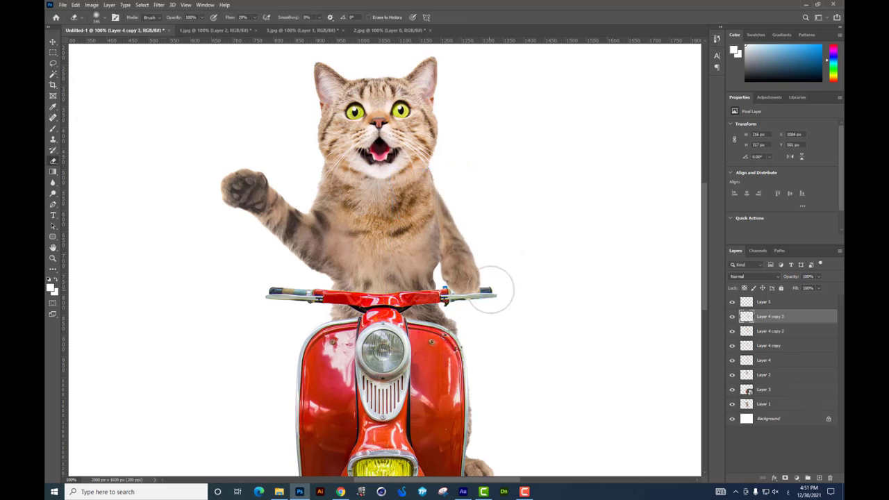
{"action": "left_click", "coordinate": [773, 360], "text": "shift"}
{"action": "key", "text": "ctrl+e"}
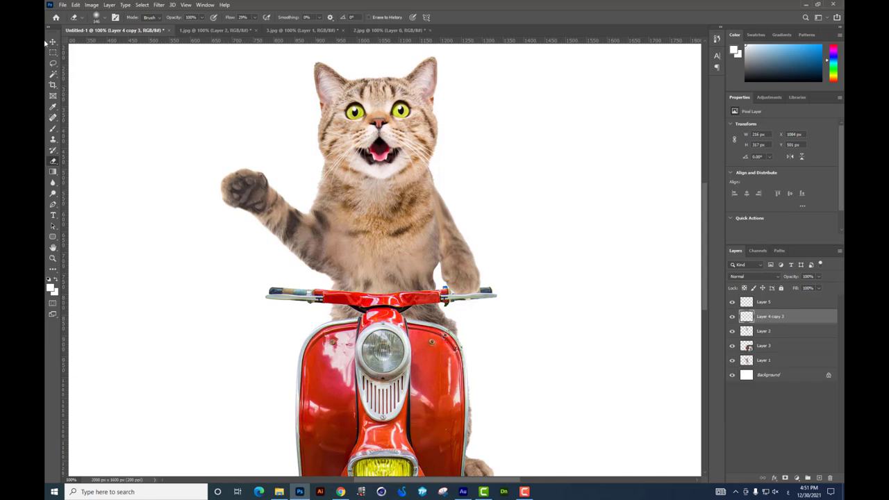
Step: Narrow the arm from its left side and nudge it slightly left
{"action": "left_click", "coordinate": [53, 42]}
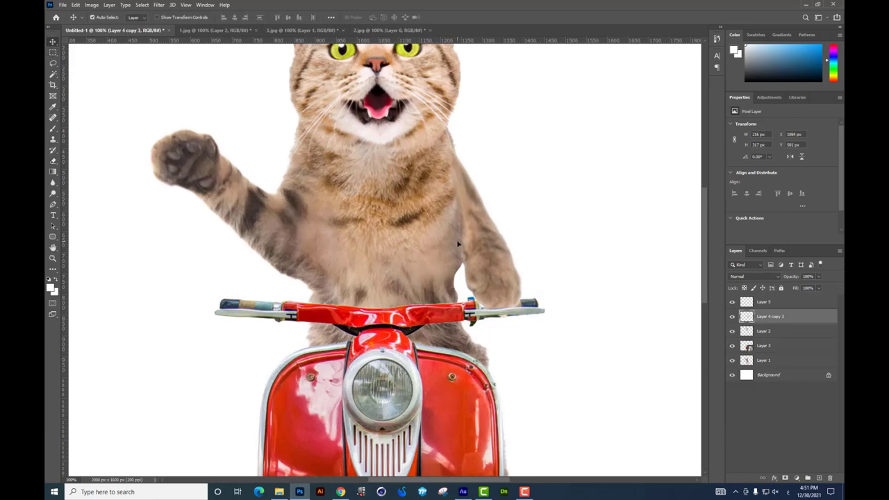
{"action": "scroll", "coordinate": [425, 229], "scroll_direction": "up", "scroll_amount": 1}
{"action": "key", "text": "ctrl+t"}
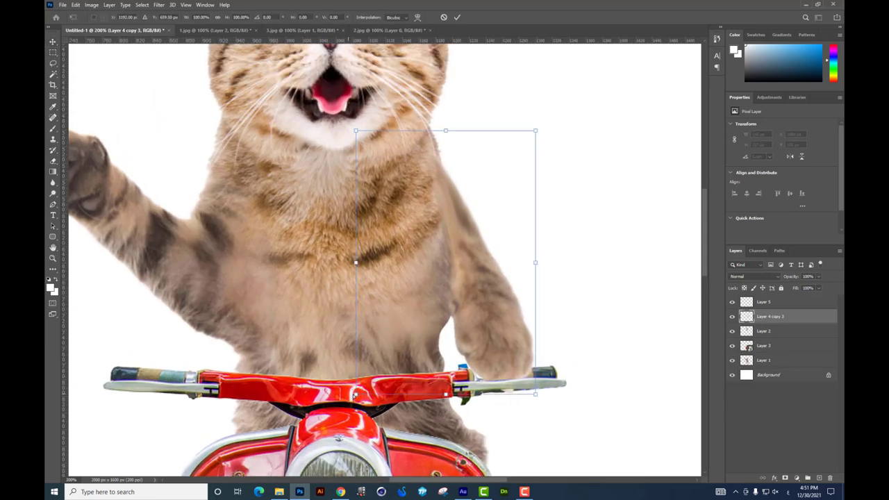
{"action": "left_click_drag", "start_coordinate": [354, 395], "coordinate": [442, 387]}
{"action": "key", "text": "Return"}
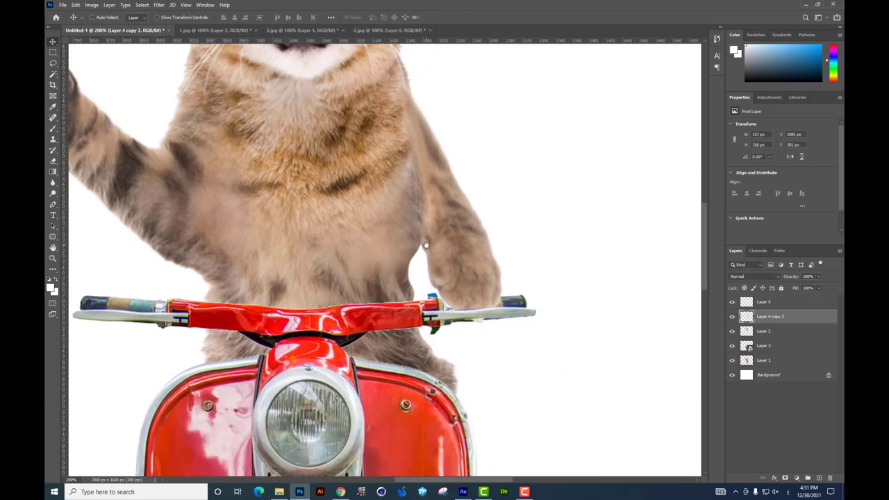
{"action": "scroll", "coordinate": [430, 250], "scroll_direction": "down", "scroll_amount": 3}
{"action": "left_click_drag", "start_coordinate": [427, 244], "coordinate": [426, 244]}
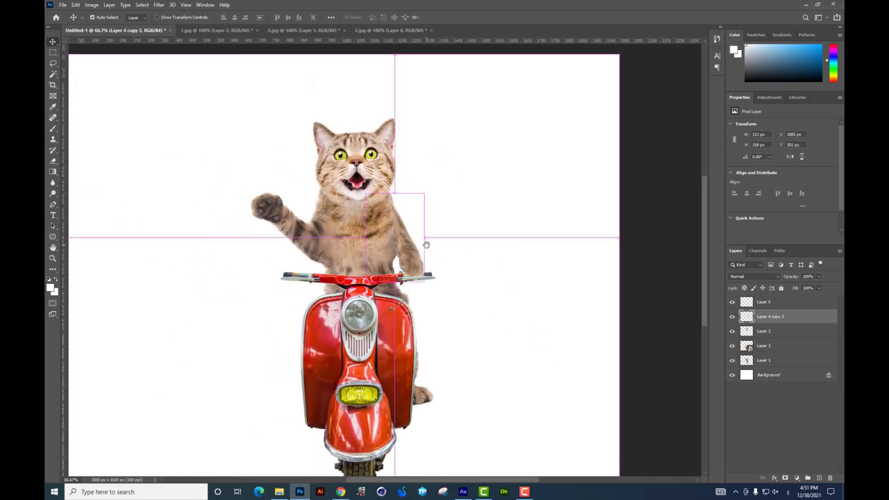
{"action": "key", "text": "ctrl+plus"}
Step: Erase the arm's edges into the chest, then zoom out to 50%
{"action": "left_click", "coordinate": [52, 160]}
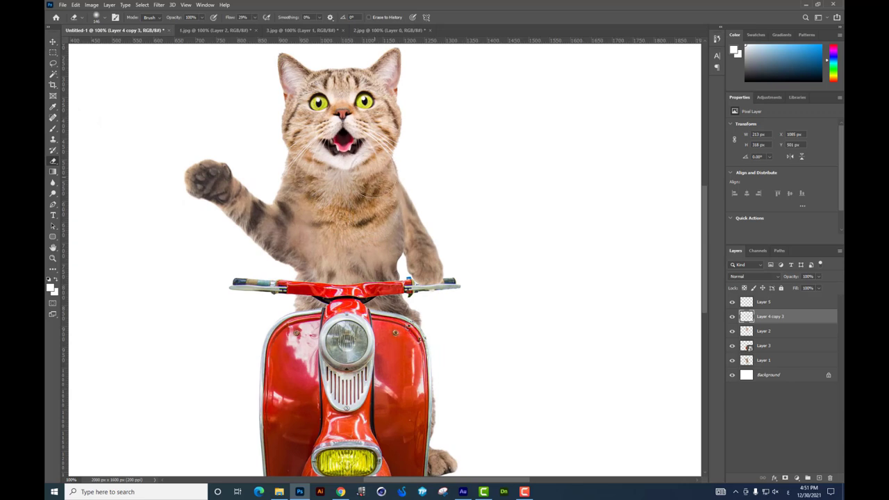
{"action": "right_click", "coordinate": [456, 222]}
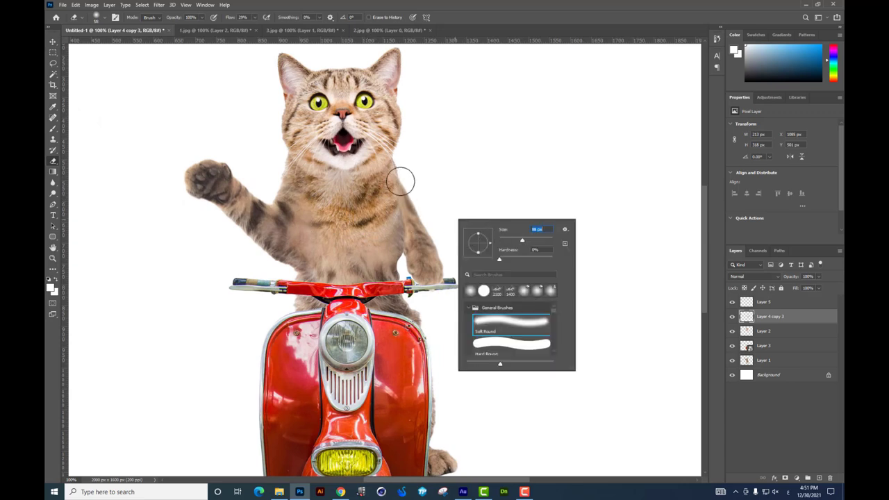
{"action": "key", "text": "Return"}
{"action": "key", "text": "ctrl+minus"}
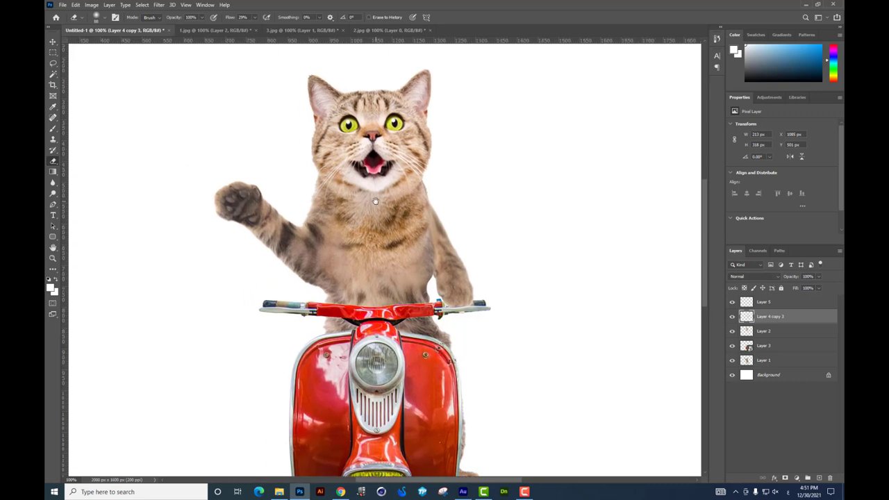
{"action": "left_click_drag", "start_coordinate": [379, 271], "coordinate": [387, 235]}
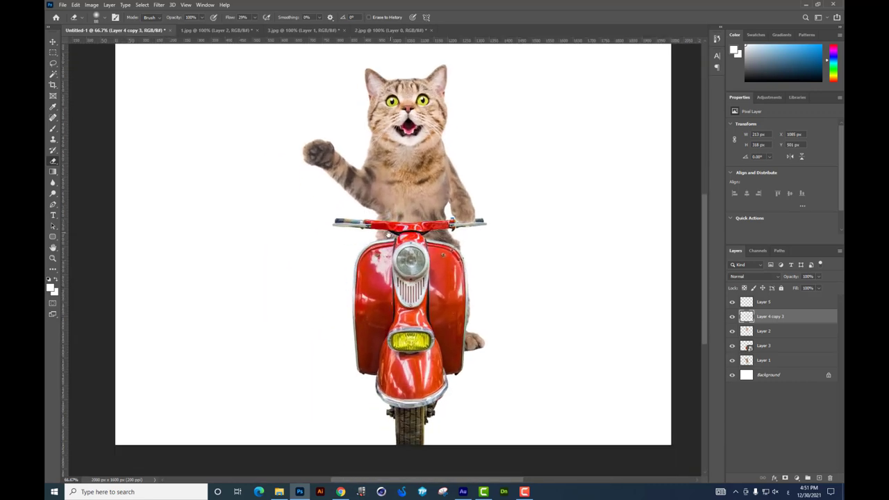
{"action": "left_click", "coordinate": [53, 42]}
{"action": "key", "text": "ctrl+minus"}
Step: Select Layers 1–5 and move, enlarge, and slightly tilt the cat and scooter
{"action": "left_click", "coordinate": [778, 304]}
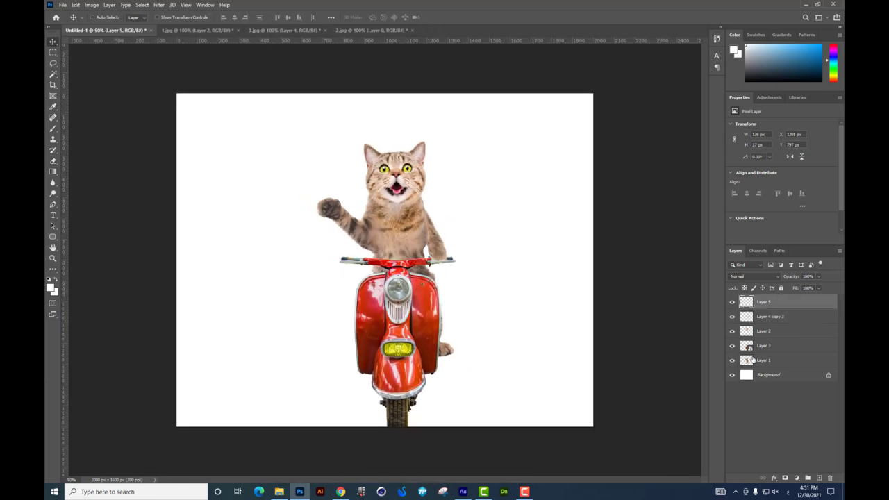
{"action": "left_click", "coordinate": [757, 358], "text": "shift"}
{"action": "left_click_drag", "start_coordinate": [440, 328], "coordinate": [422, 239]}
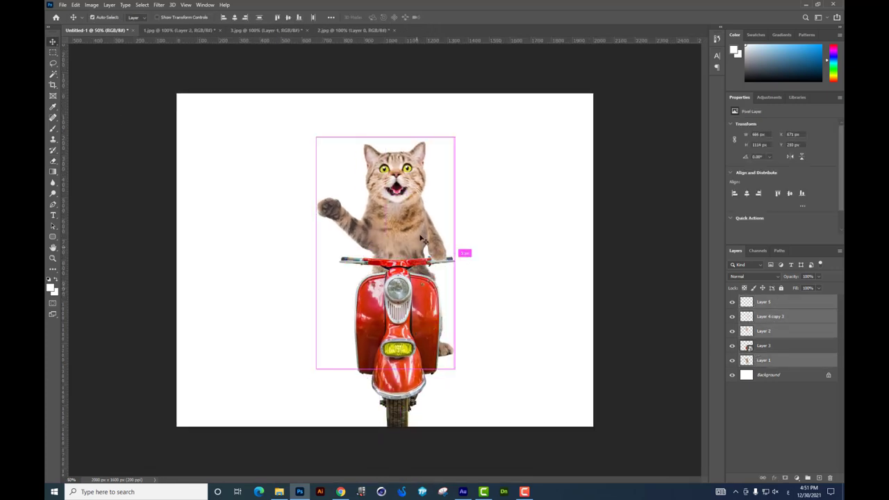
{"action": "right_click", "coordinate": [452, 265]}
{"action": "left_click", "coordinate": [478, 264]}
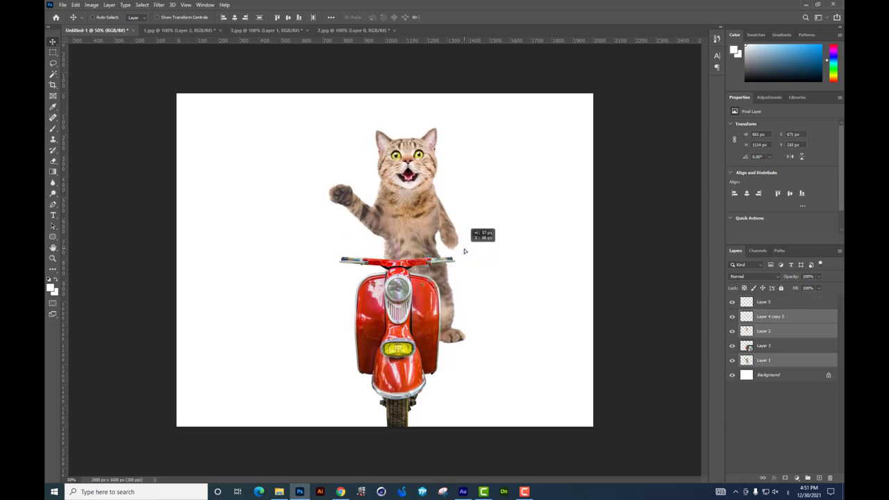
{"action": "key", "text": "ctrl+t"}
{"action": "mouse_move", "coordinate": [453, 137]}
{"action": "left_mouse_down"}
{"action": "mouse_move", "coordinate": [458, 132]}
{"action": "mouse_move", "coordinate": [445, 153]}
{"action": "left_mouse_up"}
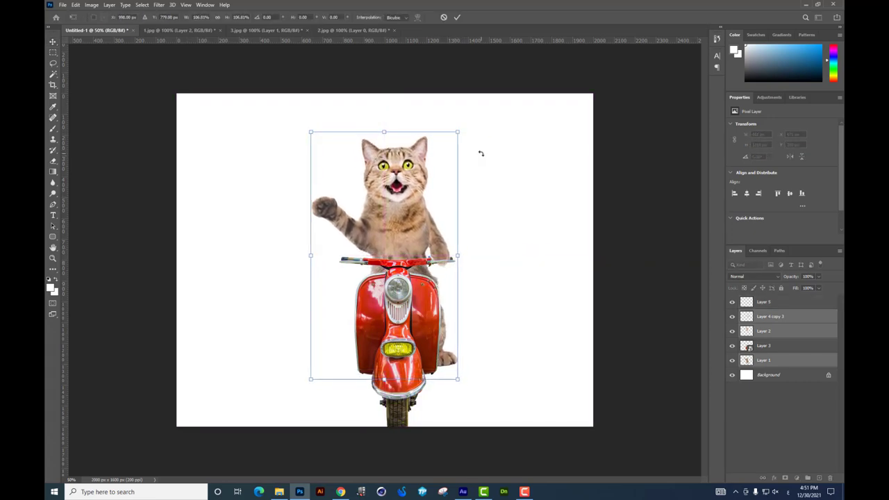
{"action": "left_click_drag", "start_coordinate": [476, 372], "coordinate": [474, 366]}
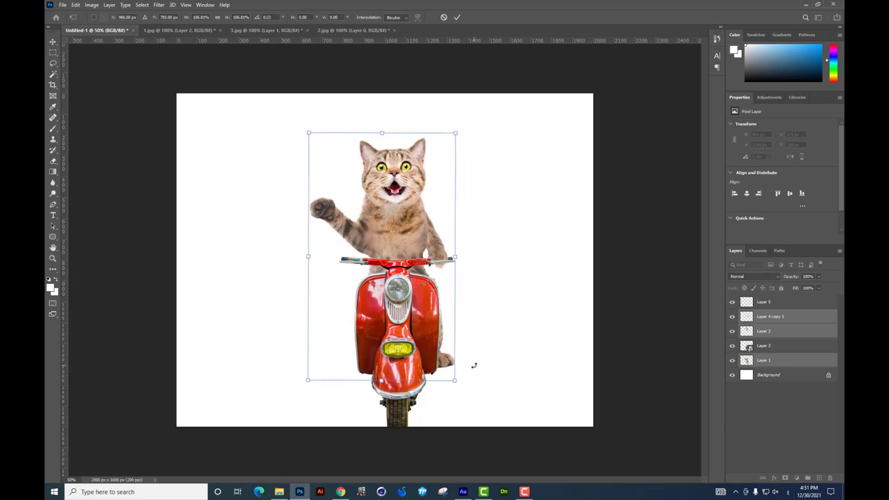
{"action": "key", "text": "Return"}
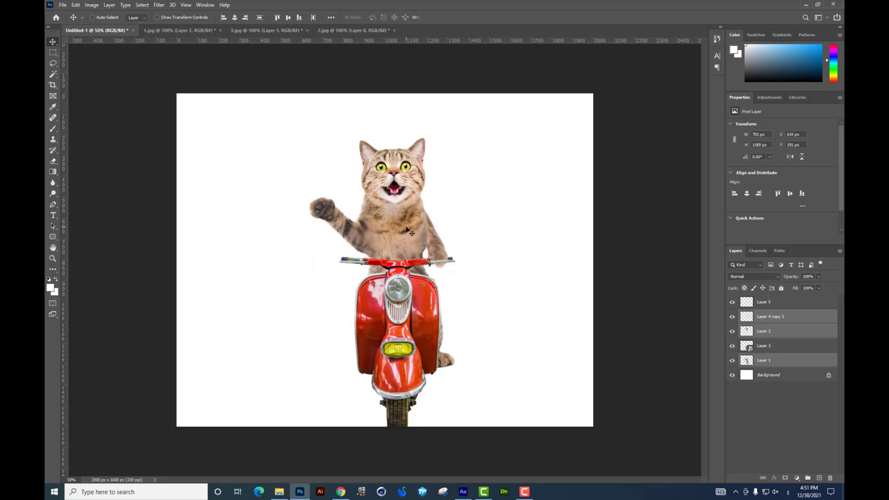
Step: Shift one cat layer down and right and touch it up with the Eraser
{"action": "left_click", "coordinate": [410, 231]}
{"action": "mouse_move", "coordinate": [464, 361]}
{"action": "left_mouse_down"}
{"action": "mouse_move", "coordinate": [474, 368]}
{"action": "mouse_move", "coordinate": [446, 359]}
{"action": "left_mouse_up"}
{"action": "key", "text": "e"}
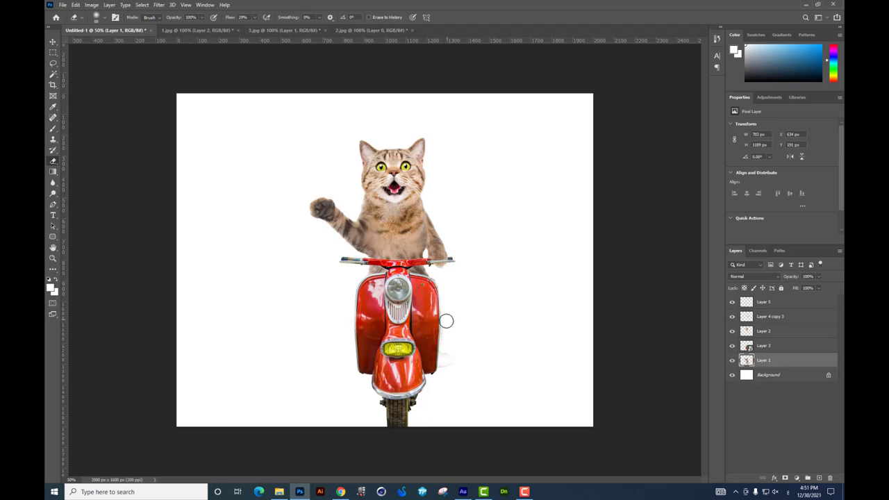
{"action": "left_click", "coordinate": [53, 42]}
{"action": "left_click", "coordinate": [476, 213]}
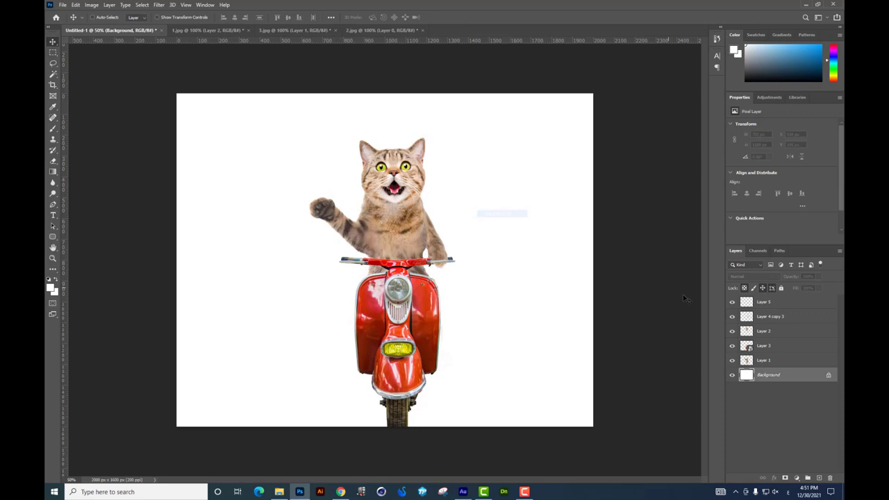
Step: Enlarge and tilt Layers 1–5 again, then drag 6.jpg in from File Explorer
{"action": "left_click", "coordinate": [792, 304]}
{"action": "left_click", "coordinate": [792, 360], "text": "shift"}
{"action": "key", "text": "ctrl+t"}
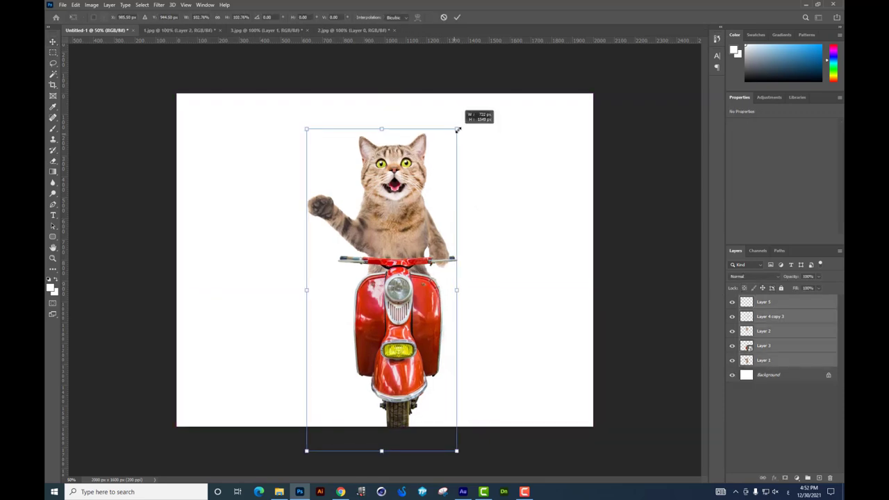
{"action": "mouse_move", "coordinate": [457, 129]}
{"action": "left_mouse_down"}
{"action": "mouse_move", "coordinate": [470, 122]}
{"action": "mouse_move", "coordinate": [458, 120]}
{"action": "mouse_move", "coordinate": [437, 155]}
{"action": "left_mouse_up"}
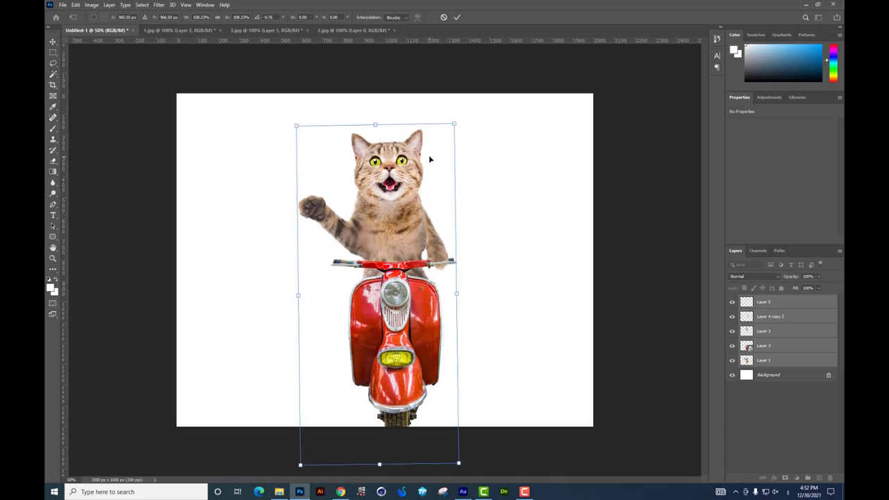
{"action": "key", "text": "Return"}
{"action": "left_click", "coordinate": [279, 492]}
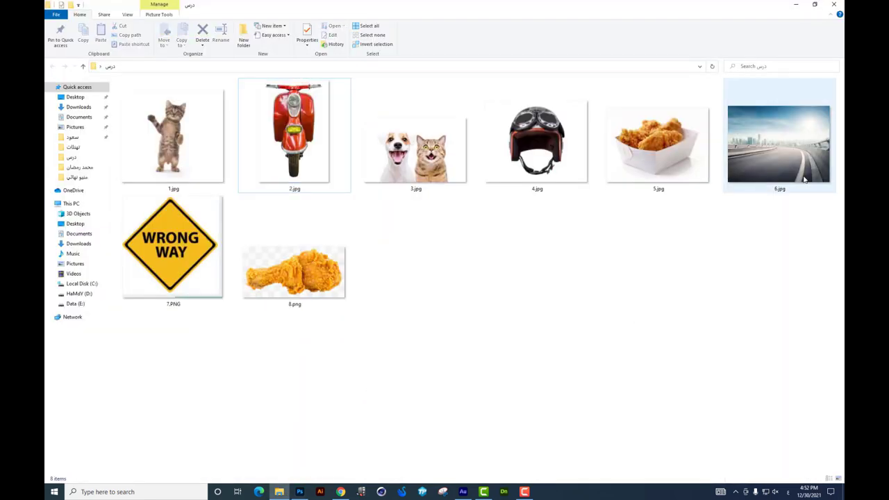
{"action": "mouse_move", "coordinate": [778, 150]}
{"action": "left_mouse_down"}
{"action": "mouse_move", "coordinate": [487, 316]}
{"action": "mouse_move", "coordinate": [299, 486]}
{"action": "mouse_move", "coordinate": [524, 254]}
{"action": "left_mouse_up"}
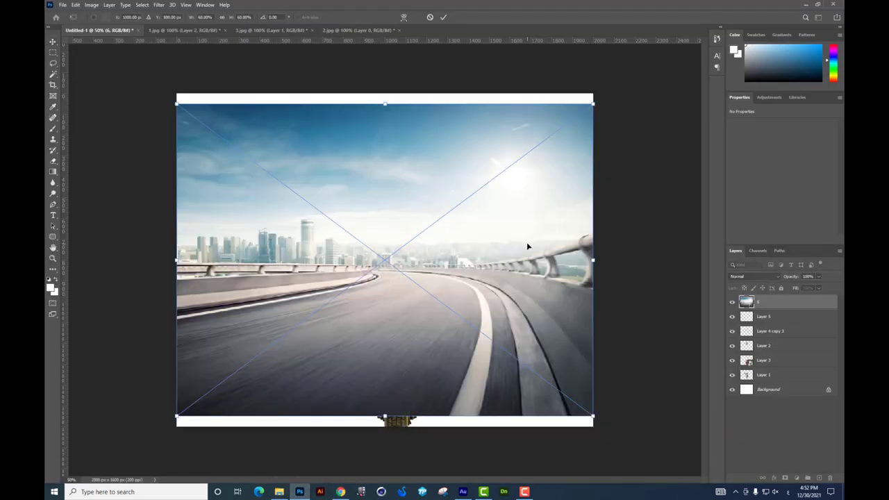
Step: Place the 6.jpg road photo below the cat layers and scale it to fill the canvas
{"action": "key", "text": "Return"}
{"action": "left_click_drag", "start_coordinate": [764, 302], "coordinate": [767, 381]}
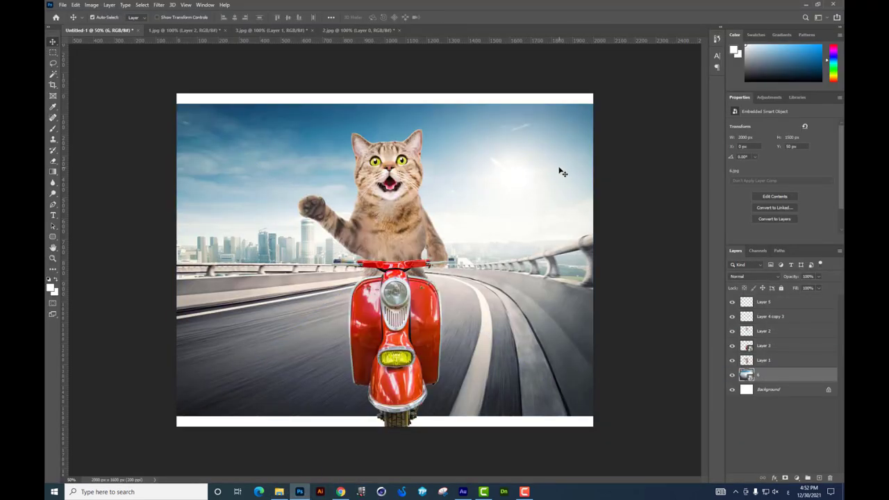
{"action": "key", "text": "ctrl+t"}
{"action": "left_click_drag", "start_coordinate": [592, 104], "coordinate": [606, 91]}
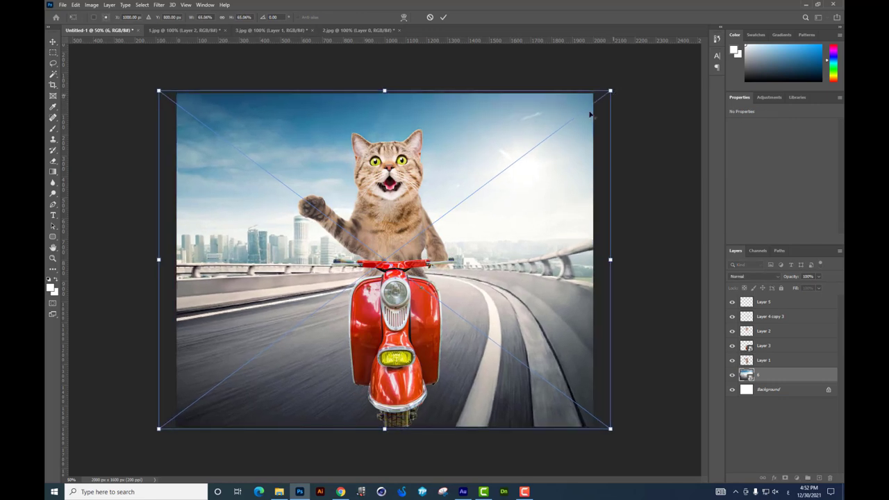
{"action": "key", "text": "Return"}
Step: Try Rotate 180° and Flip Vertical on all layers, then cancel the transform
{"action": "key", "text": "ctrl+alt+a"}
{"action": "key", "text": "ctrl+t"}
{"action": "right_click", "coordinate": [492, 278]}
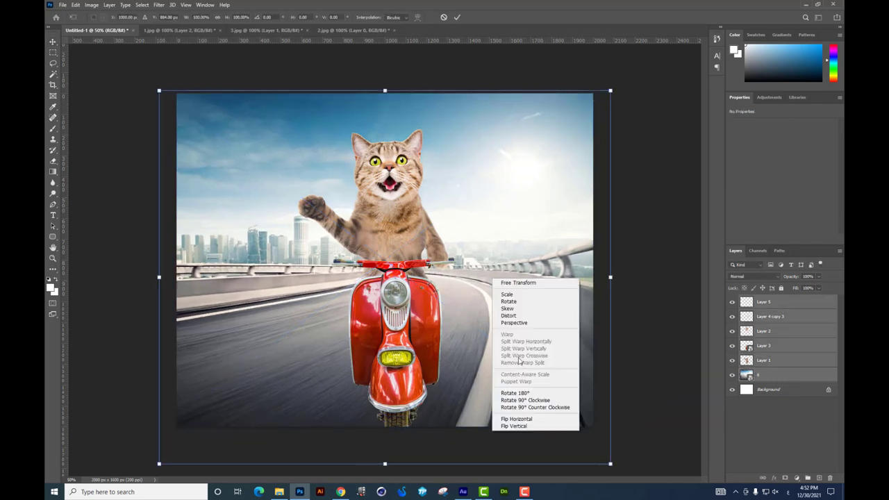
{"action": "left_click", "coordinate": [517, 394]}
{"action": "right_click", "coordinate": [493, 417]}
{"action": "left_click", "coordinate": [528, 475]}
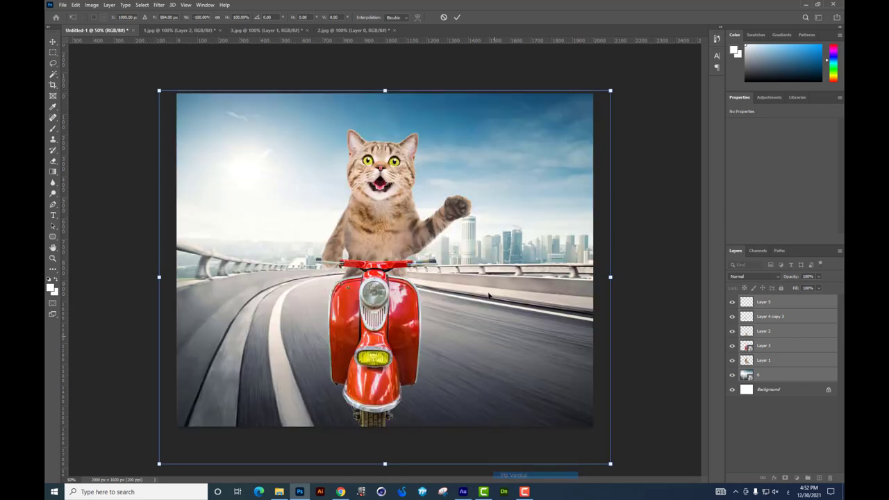
{"action": "key", "text": "Return"}
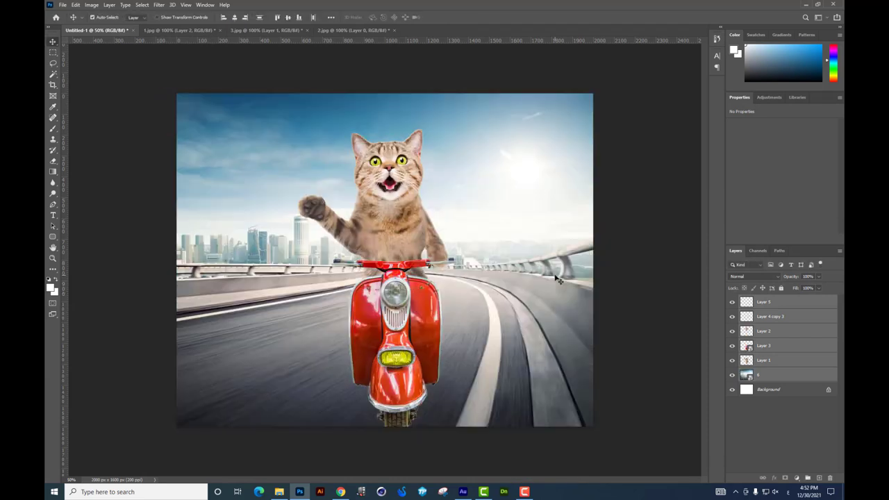
Step: Rotate the cat's handlebar arm piece (Layer 4 copy 3) slightly
{"action": "left_click", "coordinate": [437, 240], "text": "ctrl"}
{"action": "key", "text": "ctrl+t"}
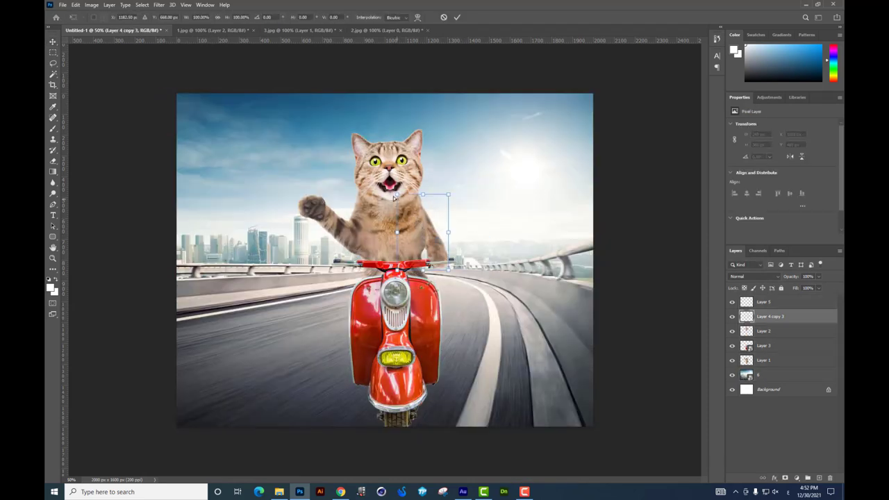
{"action": "left_click_drag", "start_coordinate": [392, 197], "coordinate": [393, 182]}
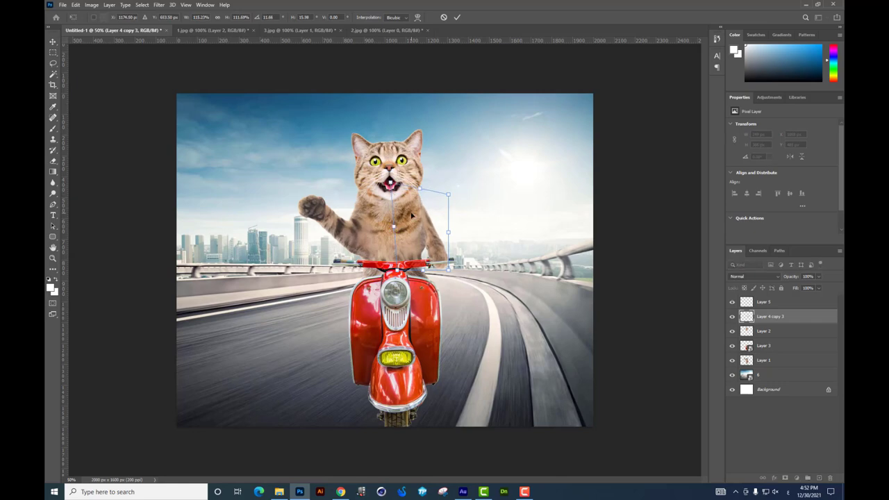
{"action": "key", "text": "Return"}
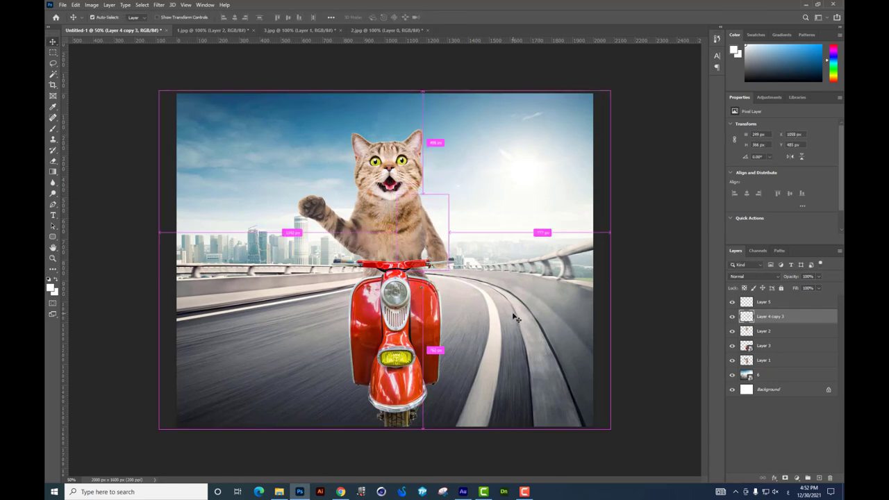
Step: Select Layer 2 and nudge the cat's body slightly into place
{"action": "key", "text": "ctrl+plus"}
{"action": "key", "text": "ctrl+plus"}
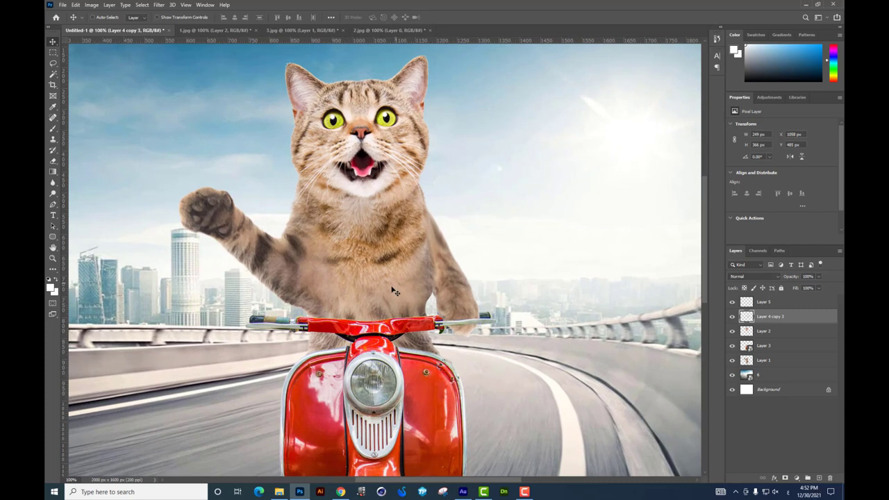
{"action": "left_click", "coordinate": [416, 324], "text": "shift"}
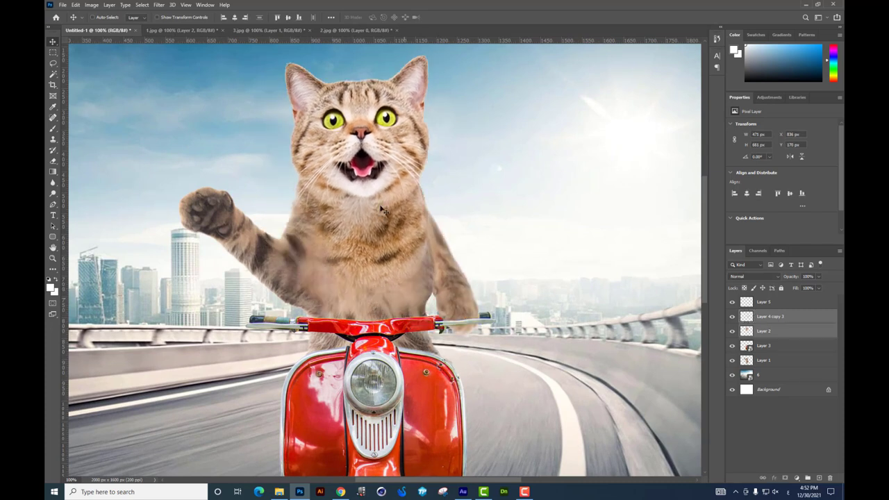
{"action": "right_click", "coordinate": [428, 353]}
{"action": "left_click", "coordinate": [444, 360]}
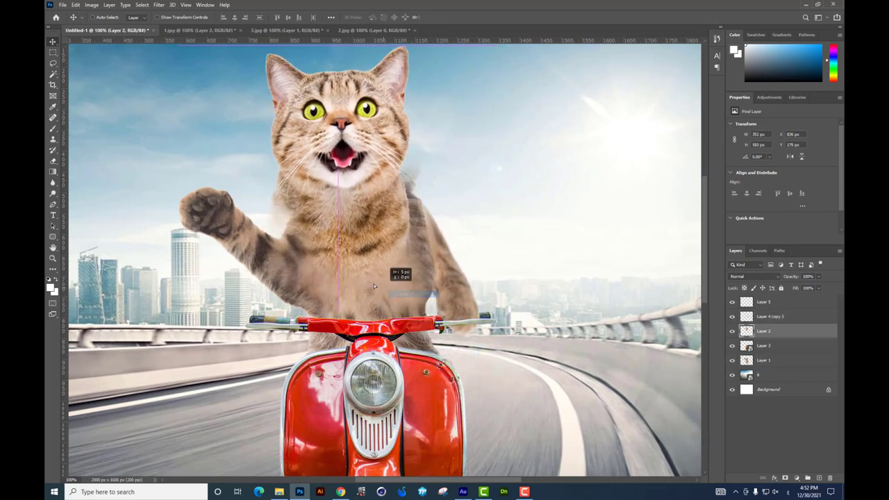
{"action": "left_click_drag", "start_coordinate": [417, 306], "coordinate": [431, 308]}
Step: Merge the arm, Layer 2 and Layer 1 into one cat layer
{"action": "left_click", "coordinate": [445, 295], "text": "ctrl+shift"}
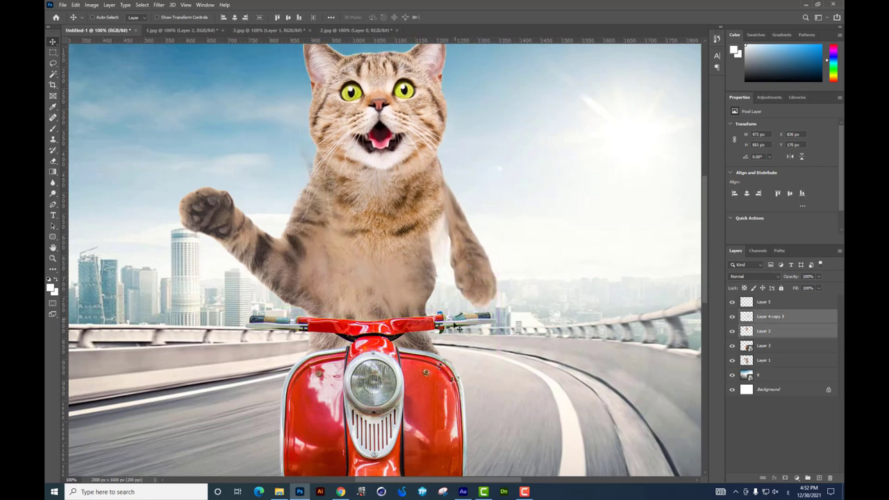
{"action": "left_click", "coordinate": [453, 255], "text": "ctrl+shift"}
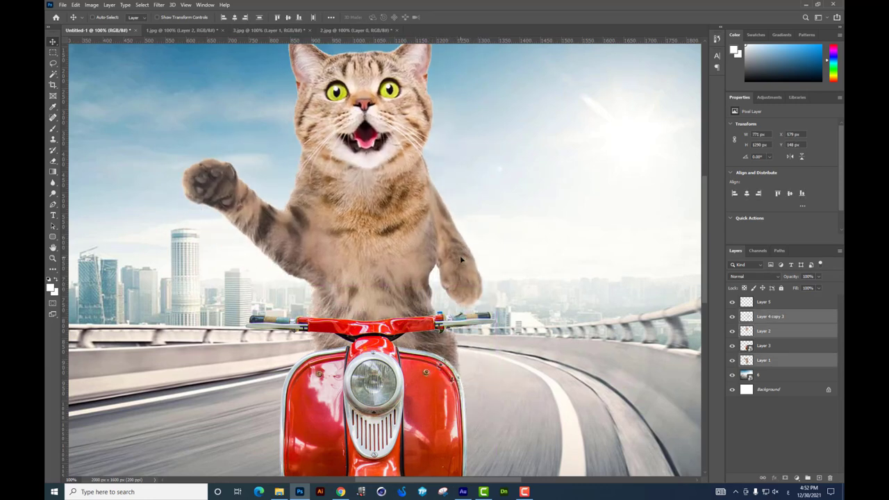
{"action": "key", "text": "ctrl+e"}
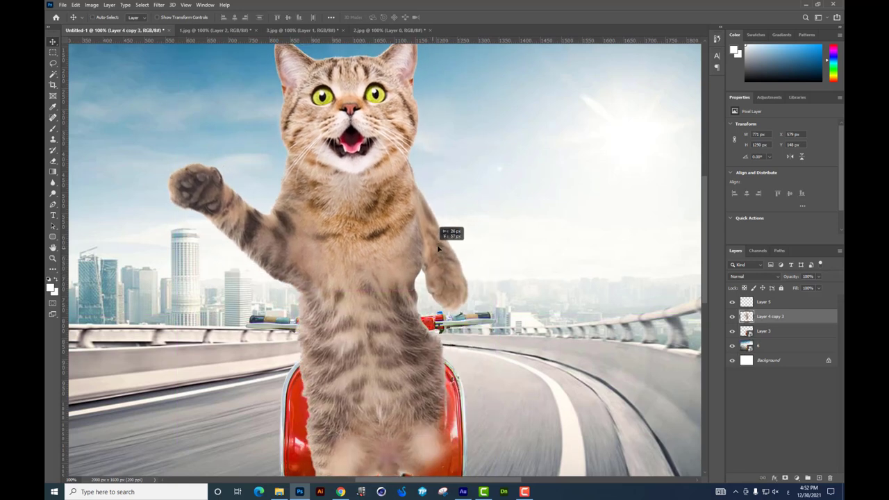
{"action": "left_click", "coordinate": [159, 5]}
Step: In Liquify, push the merged cat's handlebar paw slightly downward with Forward Warp
{"action": "left_click", "coordinate": [198, 83]}
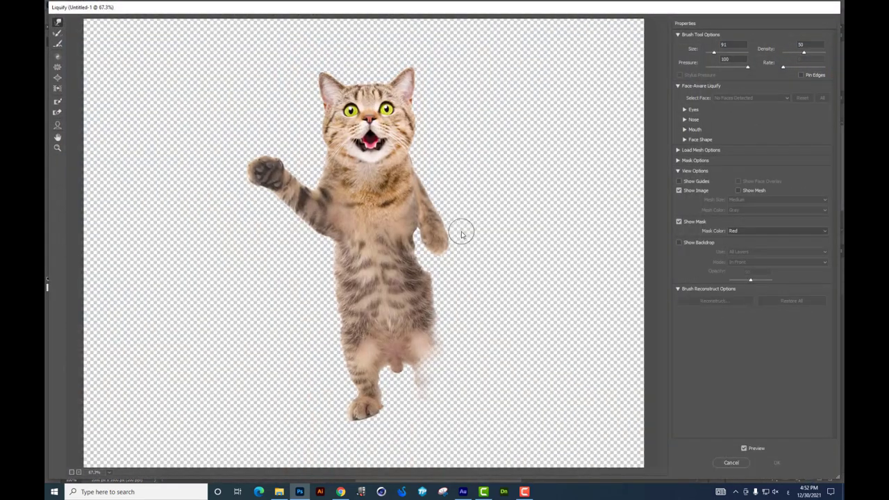
{"action": "scroll", "coordinate": [461, 234], "scroll_direction": "up", "scroll_amount": 3}
{"action": "left_click_drag", "start_coordinate": [461, 234], "coordinate": [391, 280]}
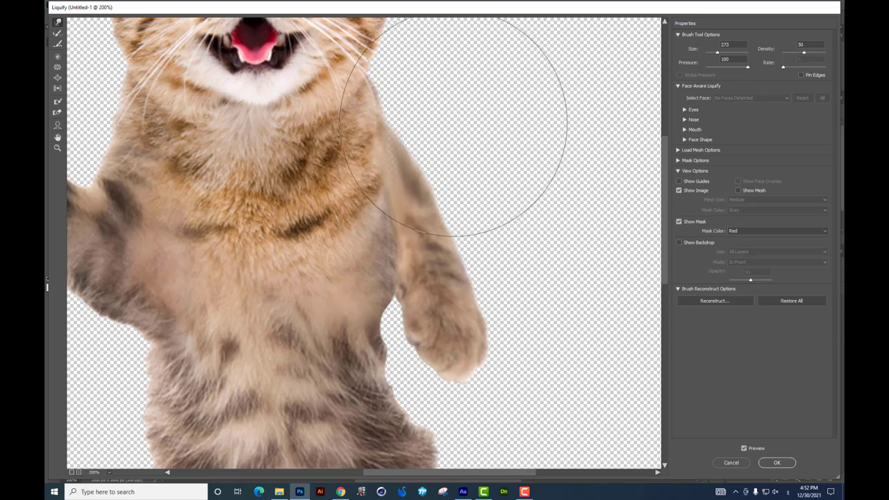
{"action": "key", "text": "ctrl+minus"}
{"action": "key", "text": "ctrl+minus"}
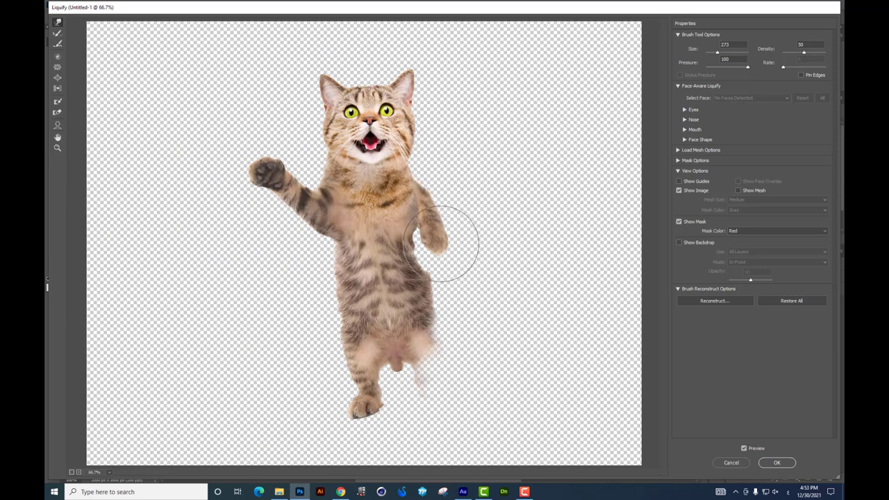
{"action": "left_click_drag", "start_coordinate": [440, 179], "coordinate": [443, 199]}
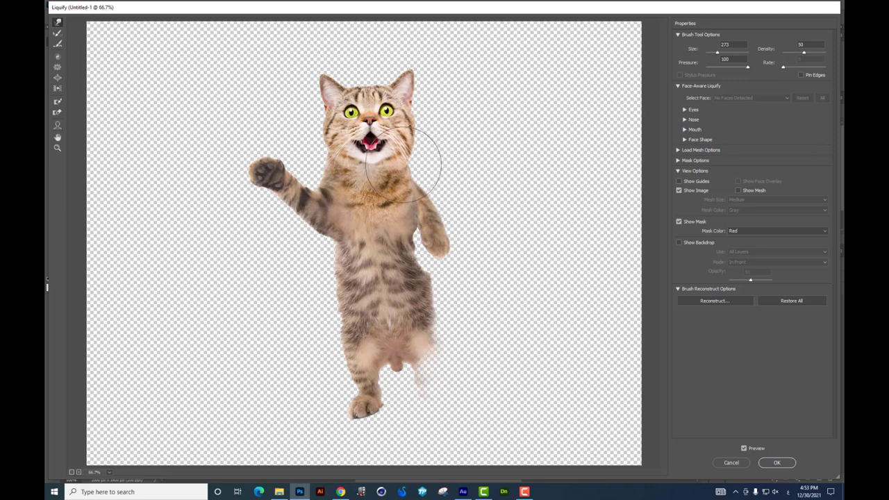
{"action": "left_click", "coordinate": [788, 464]}
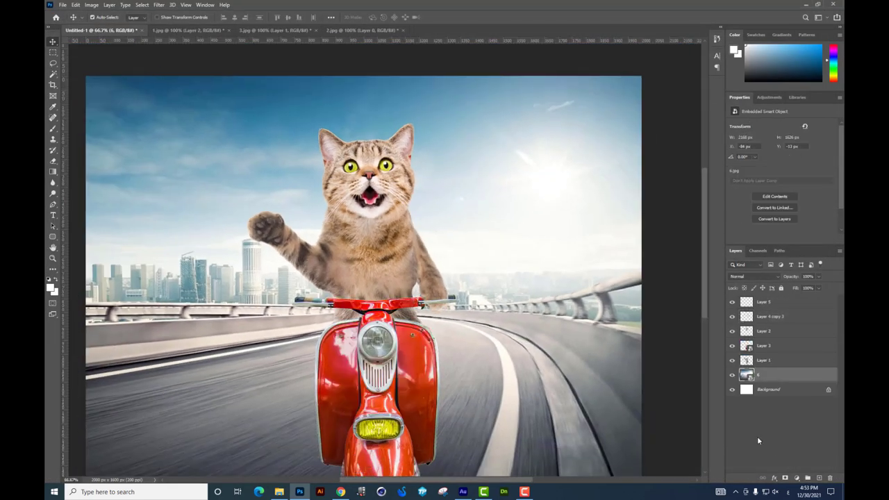
Step: Warp the handlebar arm layer, curving its top edge and upper right upward
{"action": "key", "text": "ctrl+minus"}
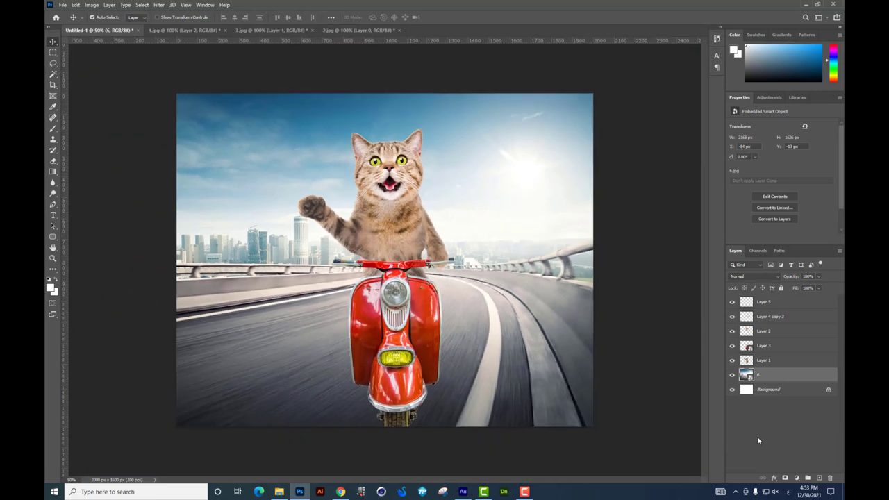
{"action": "key", "text": "ctrl+plus"}
{"action": "right_click", "coordinate": [453, 219]}
{"action": "left_click", "coordinate": [472, 215]}
{"action": "key", "text": "ctrl+t"}
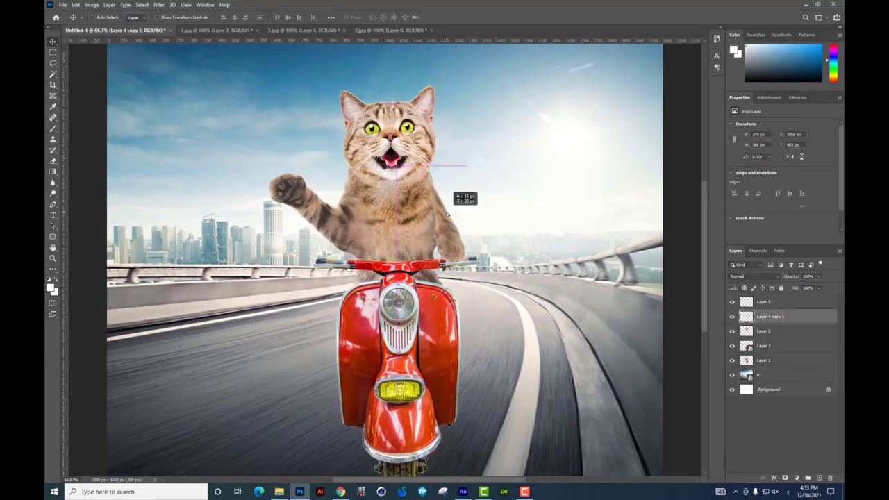
{"action": "left_click", "coordinate": [479, 321]}
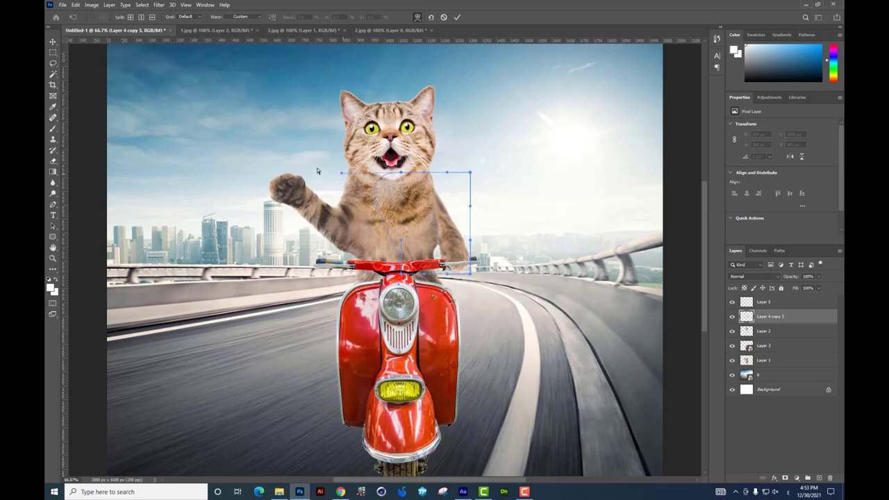
{"action": "left_click_drag", "start_coordinate": [317, 171], "coordinate": [311, 166]}
{"action": "left_click_drag", "start_coordinate": [448, 173], "coordinate": [452, 159]}
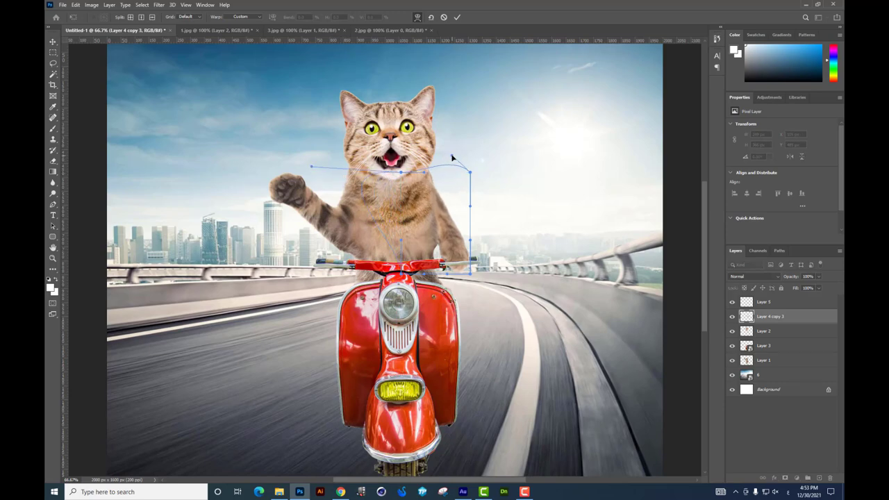
{"action": "key", "text": "Return"}
Step: Soften the chest join where the arm meets the body with the Eraser
{"action": "scroll", "coordinate": [451, 158], "scroll_direction": "up", "scroll_amount": 3}
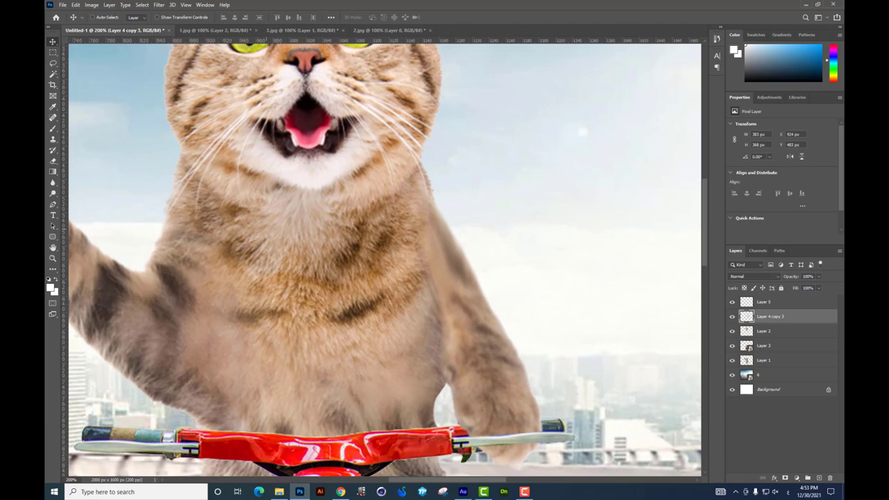
{"action": "left_click", "coordinate": [50, 161]}
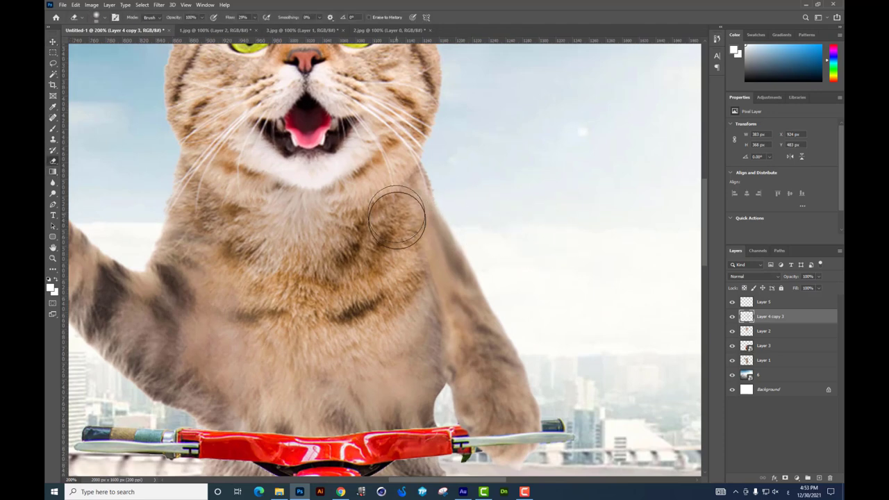
{"action": "scroll", "coordinate": [324, 246], "scroll_direction": "down", "scroll_amount": 3}
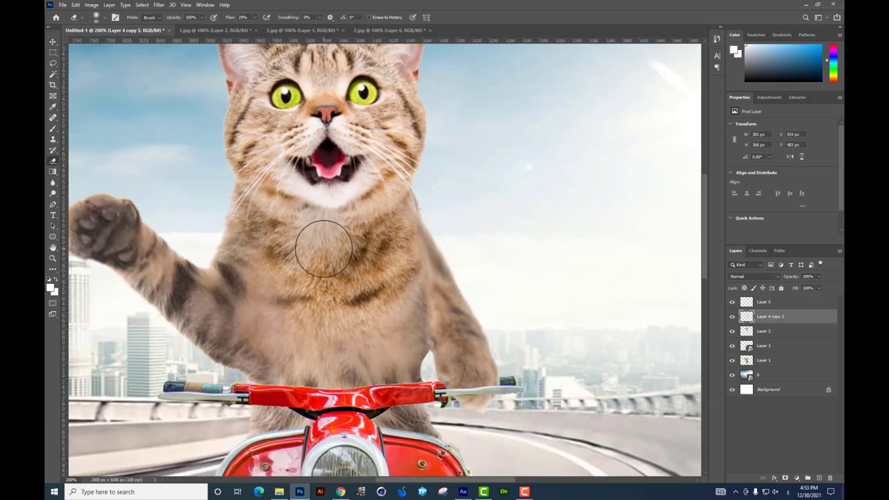
{"action": "scroll", "coordinate": [593, 193], "scroll_direction": "down", "scroll_amount": 1}
{"action": "scroll", "coordinate": [593, 194], "scroll_direction": "up", "scroll_amount": 1}
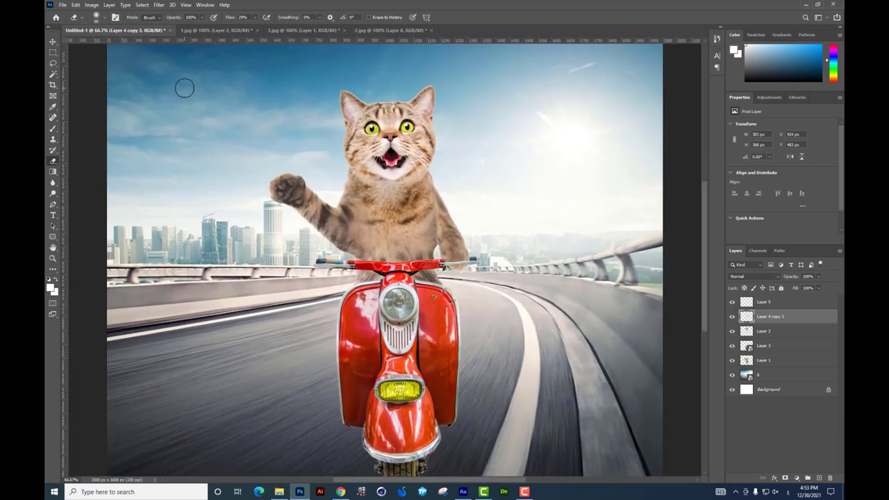
Step: Nudge the handlebar arm piece slightly with the Move tool
{"action": "left_click", "coordinate": [53, 42]}
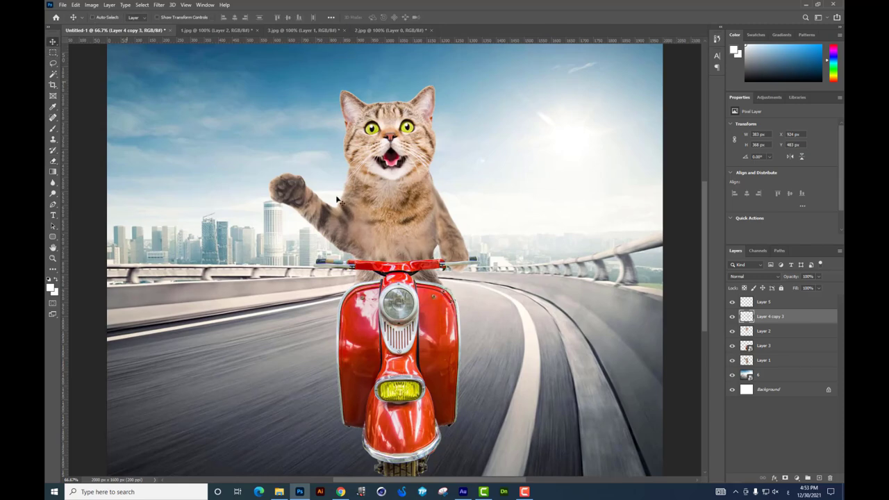
{"action": "mouse_move", "coordinate": [467, 241]}
{"action": "left_mouse_down"}
{"action": "mouse_move", "coordinate": [499, 237]}
{"action": "mouse_move", "coordinate": [494, 224]}
{"action": "mouse_move", "coordinate": [463, 242]}
{"action": "left_mouse_up"}
{"action": "scroll", "coordinate": [499, 236], "scroll_direction": "up", "scroll_amount": 1}
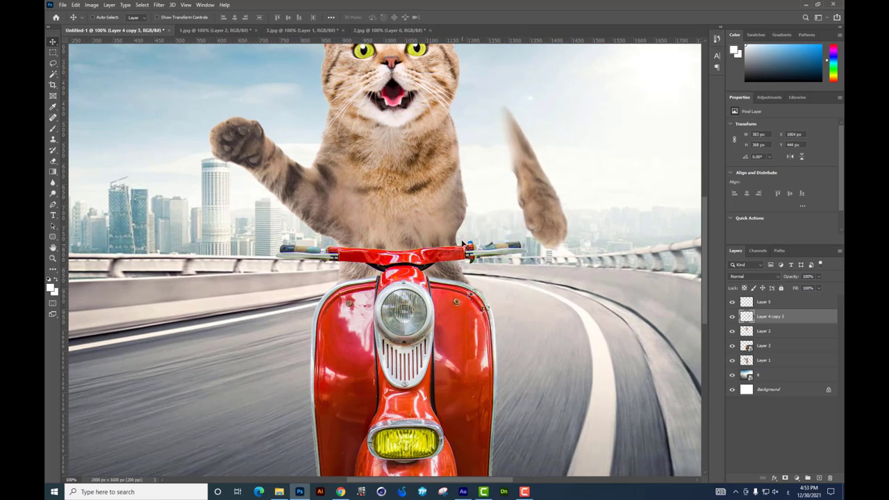
Step: Make Layer 1, the cat's body, active and open Liquify on it
{"action": "right_click", "coordinate": [421, 241]}
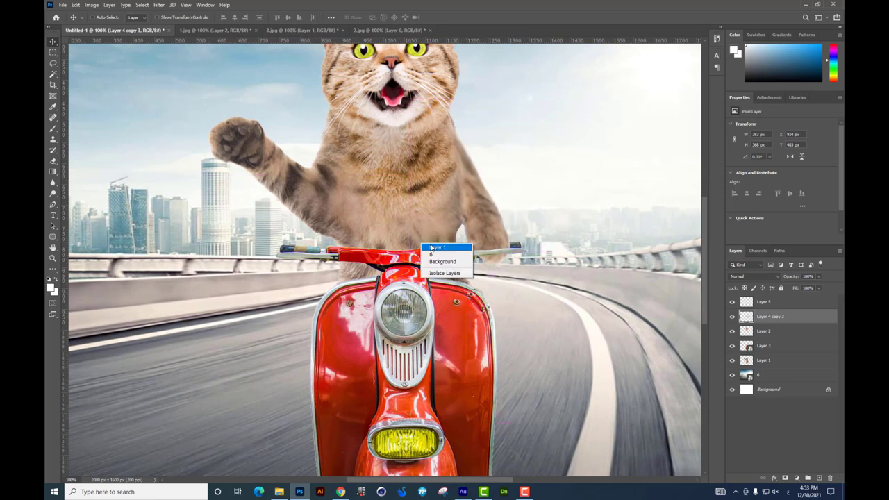
{"action": "left_click", "coordinate": [434, 257]}
{"action": "mouse_move", "coordinate": [441, 232]}
{"action": "left_mouse_down"}
{"action": "mouse_move", "coordinate": [409, 245]}
{"action": "mouse_move", "coordinate": [439, 231]}
{"action": "left_mouse_up"}
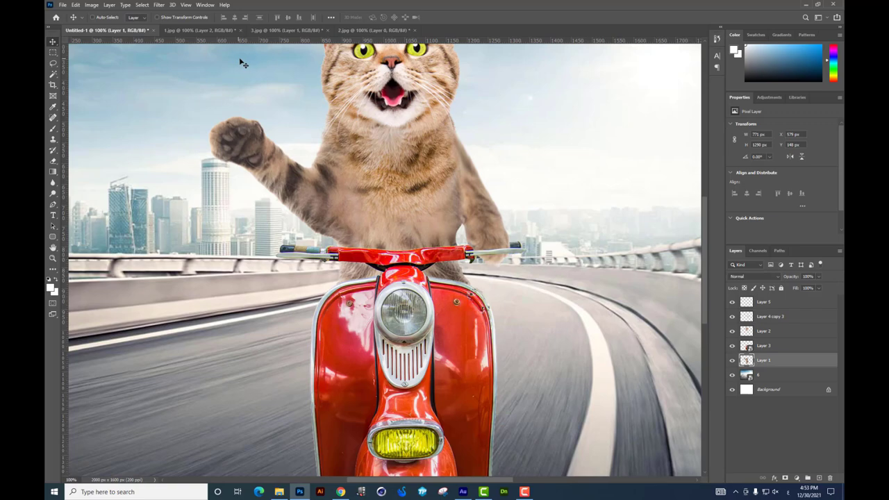
{"action": "left_click", "coordinate": [159, 4]}
{"action": "left_click", "coordinate": [171, 83]}
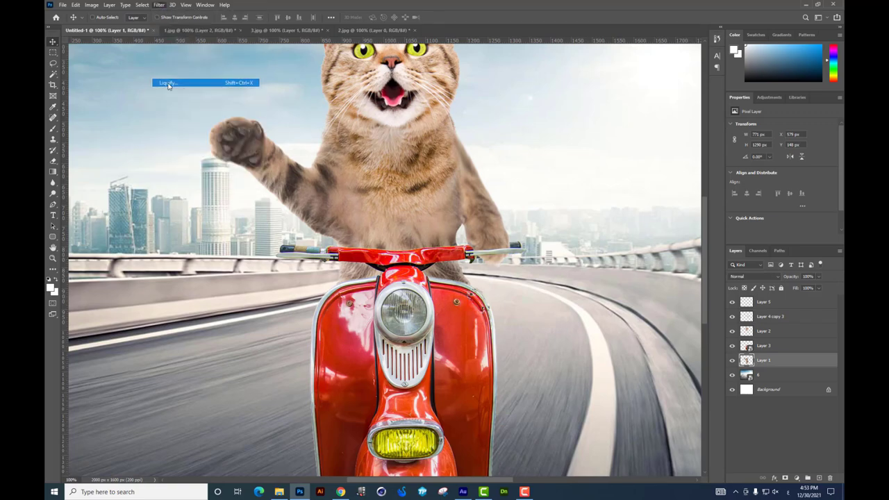
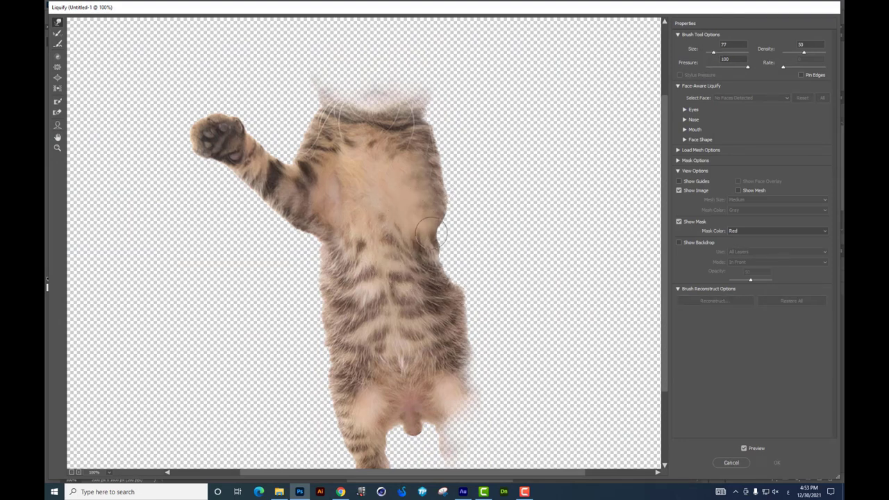
Step: Push the cat's right body edge inward with two Forward Warp strokes and apply Liquify
{"action": "left_click_drag", "start_coordinate": [441, 226], "coordinate": [448, 228]}
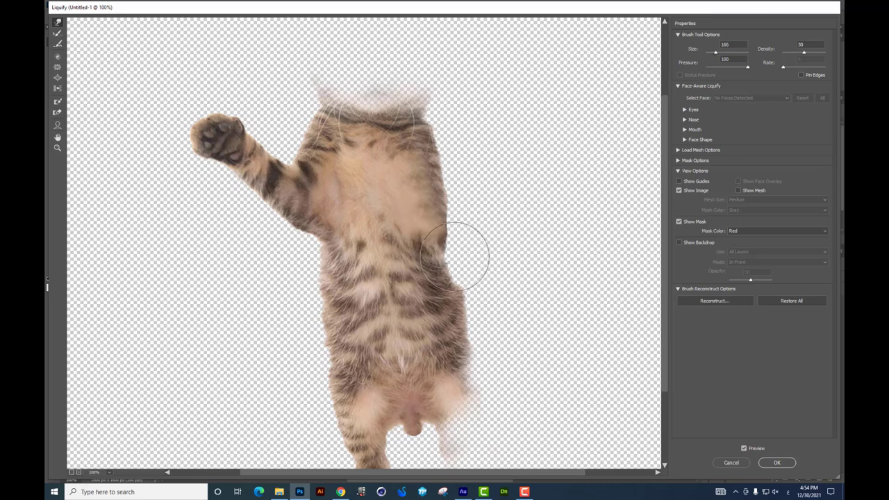
{"action": "mouse_move", "coordinate": [454, 257]}
{"action": "left_mouse_down"}
{"action": "mouse_move", "coordinate": [467, 248]}
{"action": "mouse_move", "coordinate": [448, 207]}
{"action": "left_mouse_up"}
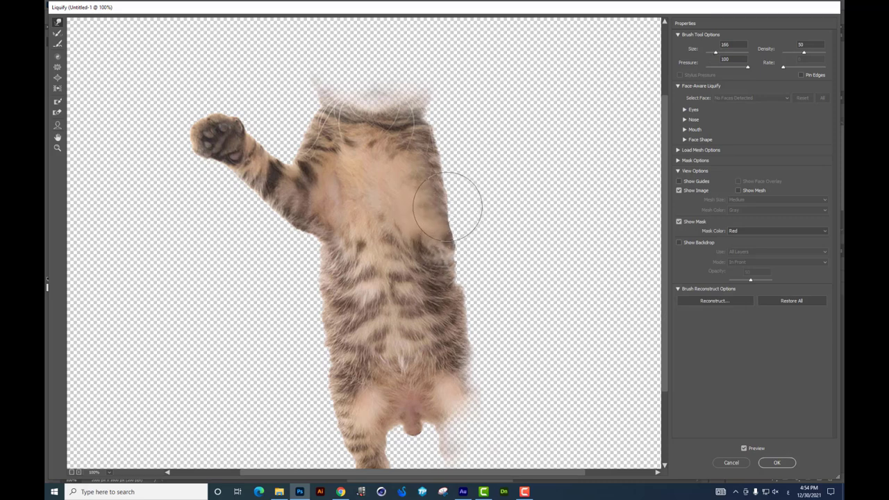
{"action": "left_click", "coordinate": [777, 462]}
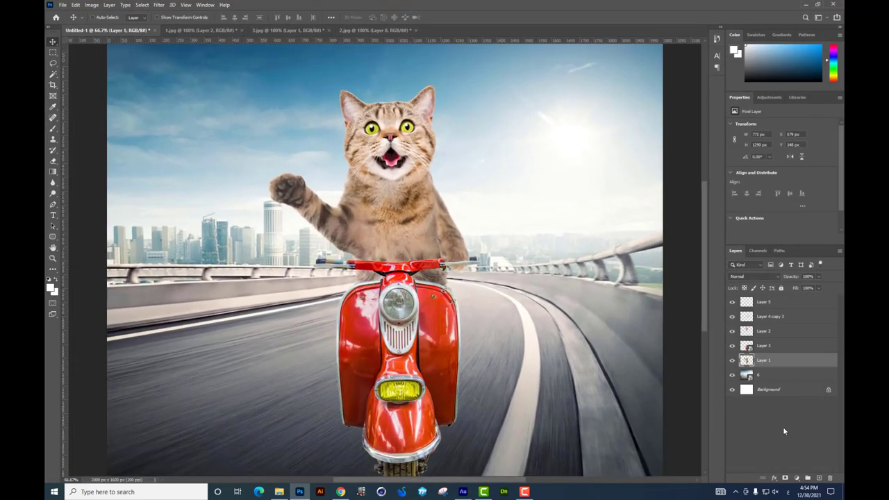
Step: Select the Layer 4 copy 3 fur piece and warp-bend its upper right edge
{"action": "right_click", "coordinate": [447, 208]}
{"action": "left_click", "coordinate": [458, 205]}
{"action": "key", "text": "ctrl+t"}
{"action": "right_click", "coordinate": [452, 201]}
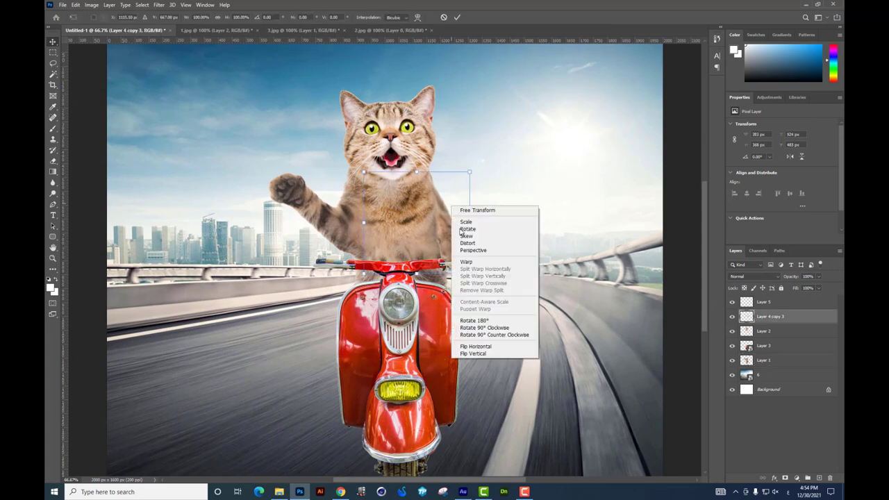
{"action": "left_click", "coordinate": [471, 266]}
{"action": "left_click_drag", "start_coordinate": [469, 200], "coordinate": [469, 179]}
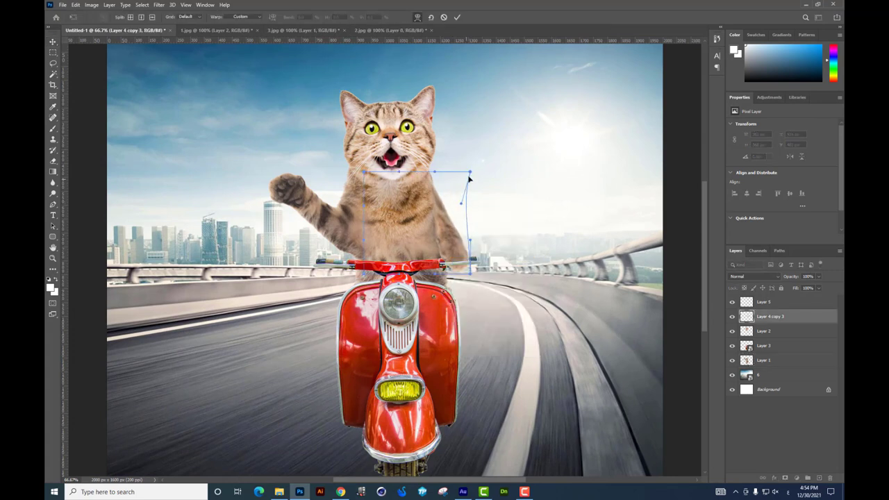
{"action": "key", "text": "Return"}
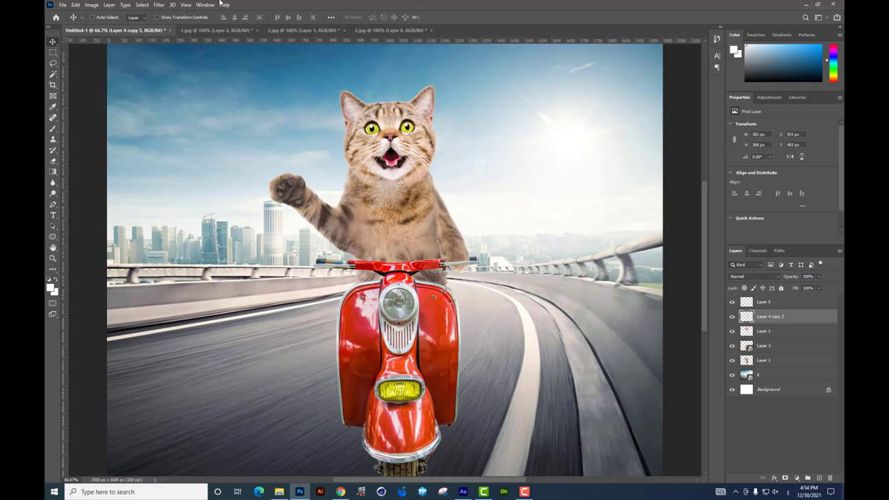
Step: Reshape the fur piece with Liquify, then slightly resize it with Free Transform
{"action": "left_click", "coordinate": [159, 5]}
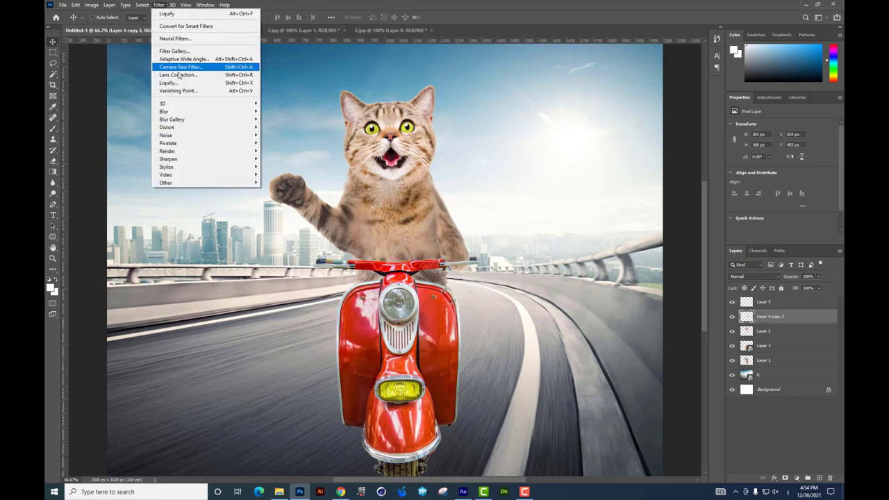
{"action": "left_click", "coordinate": [176, 81]}
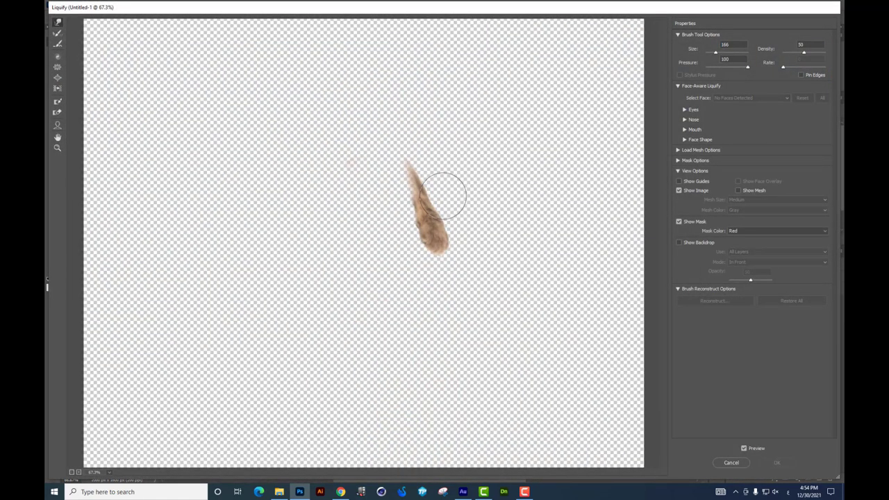
{"action": "left_click_drag", "start_coordinate": [443, 195], "coordinate": [440, 183]}
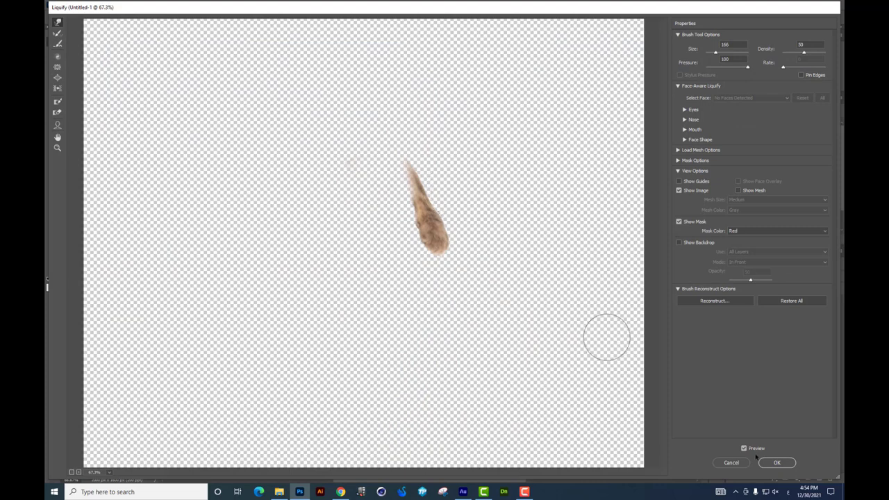
{"action": "left_click", "coordinate": [776, 462]}
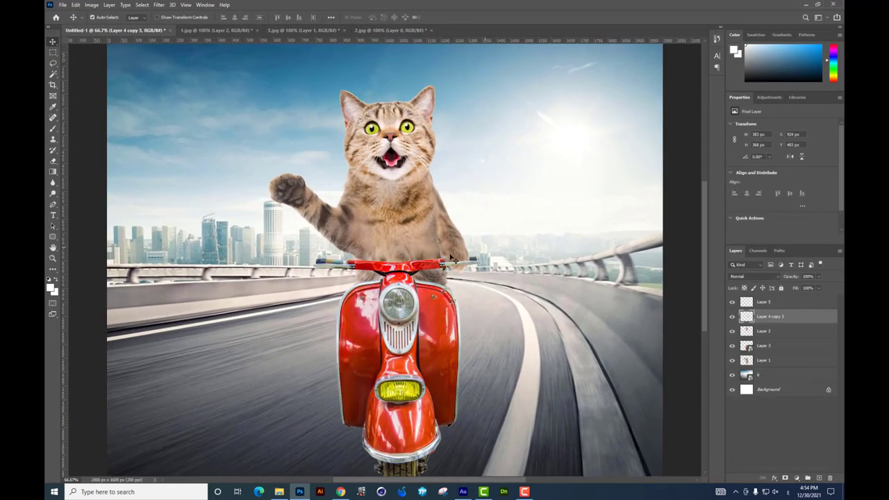
{"action": "key", "text": "ctrl+t"}
{"action": "left_click_drag", "start_coordinate": [469, 276], "coordinate": [462, 258]}
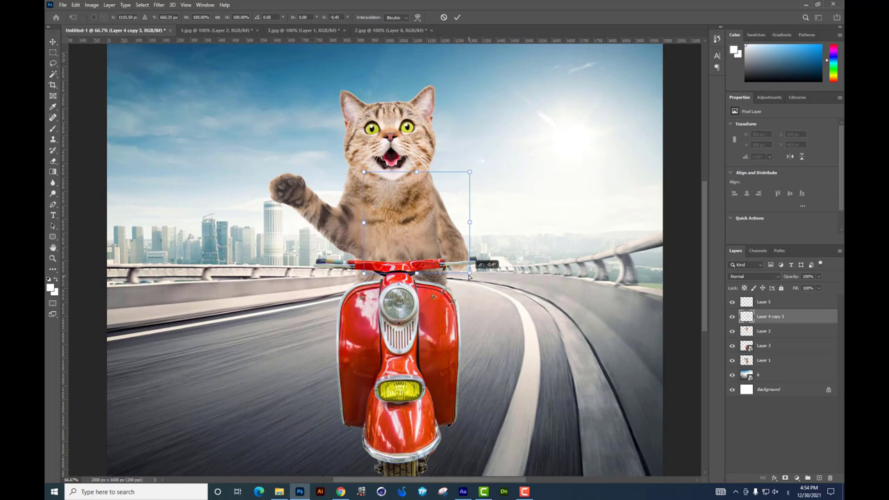
{"action": "key", "text": "Return"}
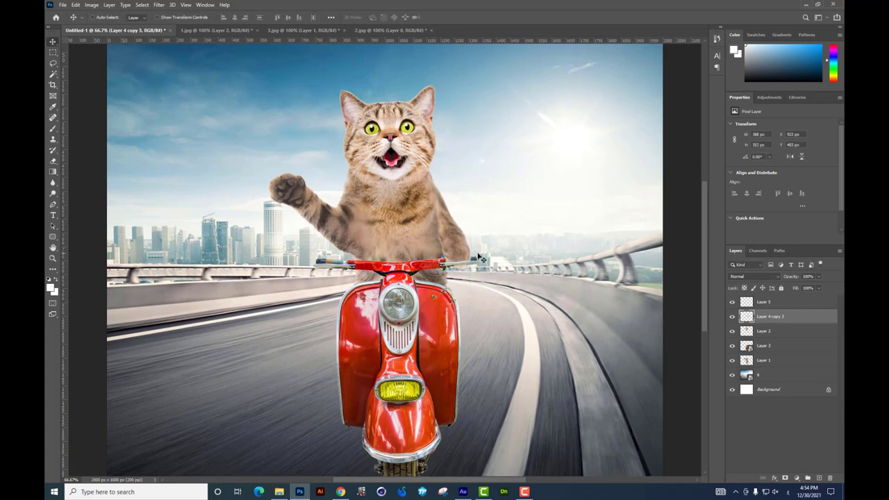
Step: Zoom out on the composite and open the helmet photo 4.jpg from the source folder
{"action": "left_click_drag", "start_coordinate": [506, 258], "coordinate": [559, 234]}
{"action": "key", "text": "ctrl+minus"}
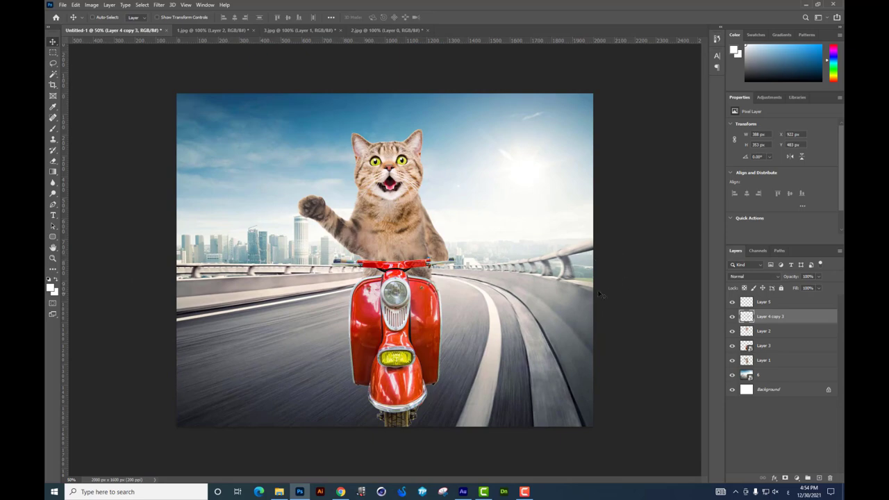
{"action": "key", "text": "alt+Tab"}
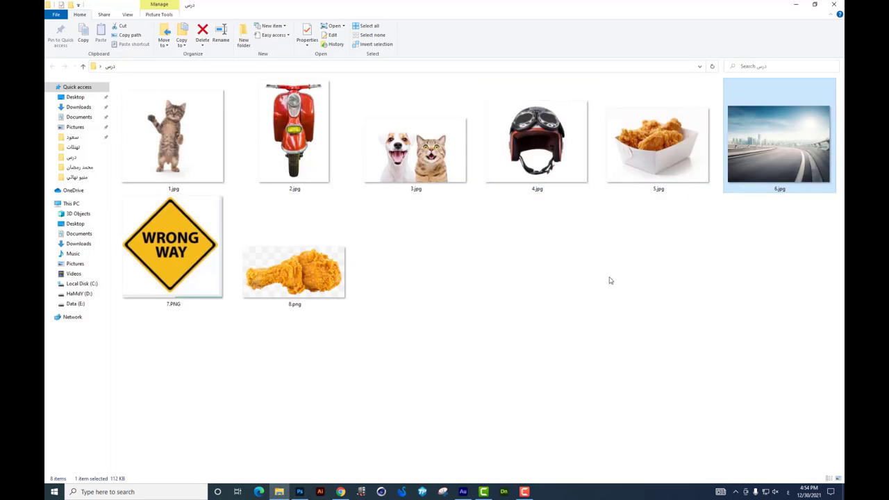
{"action": "left_click_drag", "start_coordinate": [542, 152], "coordinate": [568, 6]}
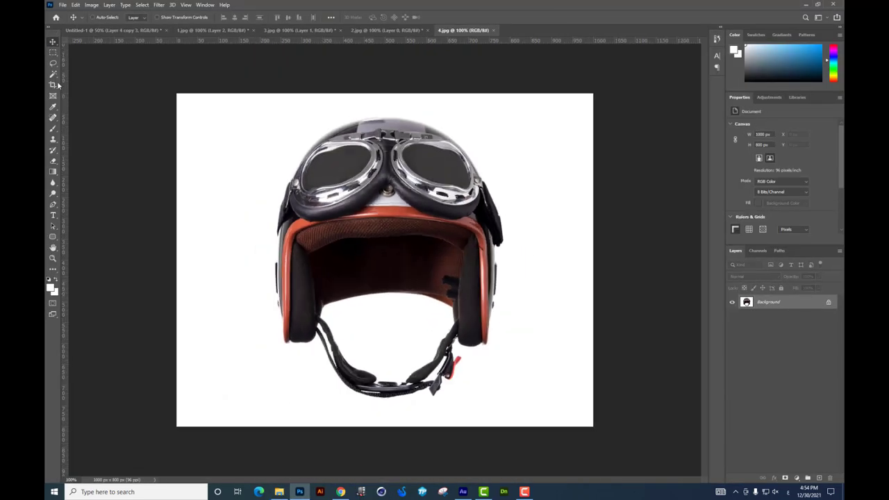
Step: Unlock the Background as Layer 0 and delete the helmet's Magic Wand-selected white background
{"action": "key", "text": "w"}
{"action": "left_click", "coordinate": [569, 198]}
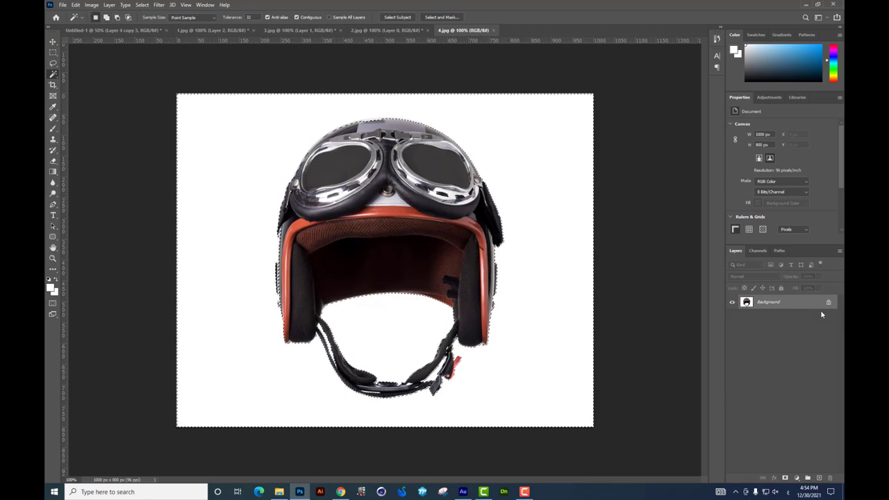
{"action": "double_click", "coordinate": [794, 306]}
{"action": "key", "text": "Return"}
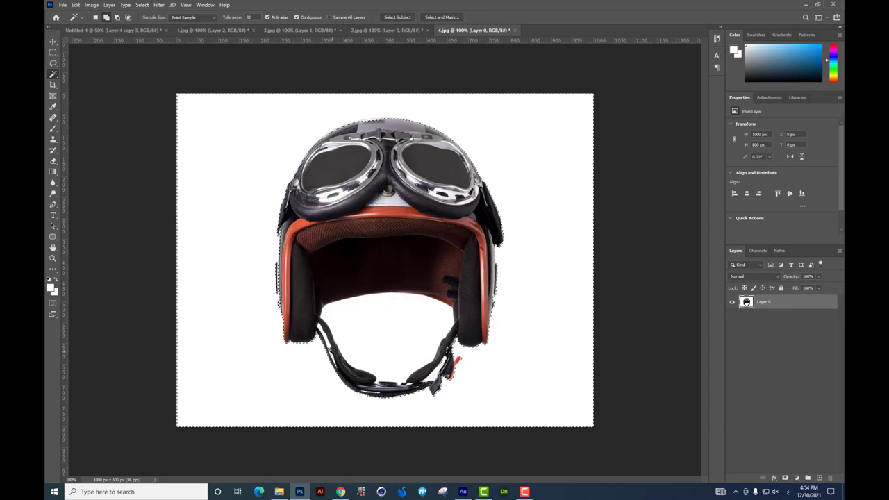
{"action": "key", "text": "Delete"}
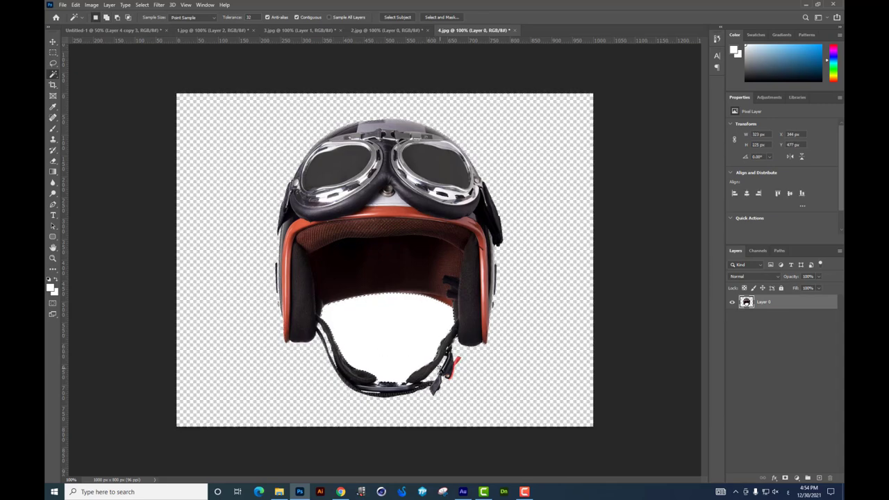
{"action": "key", "text": "ctrl+d"}
Step: Trace the chin strap with the Pen tool and turn the path into a selection
{"action": "scroll", "coordinate": [444, 341], "scroll_direction": "up", "scroll_amount": 2}
{"action": "scroll", "coordinate": [468, 301], "scroll_direction": "up", "scroll_amount": 1}
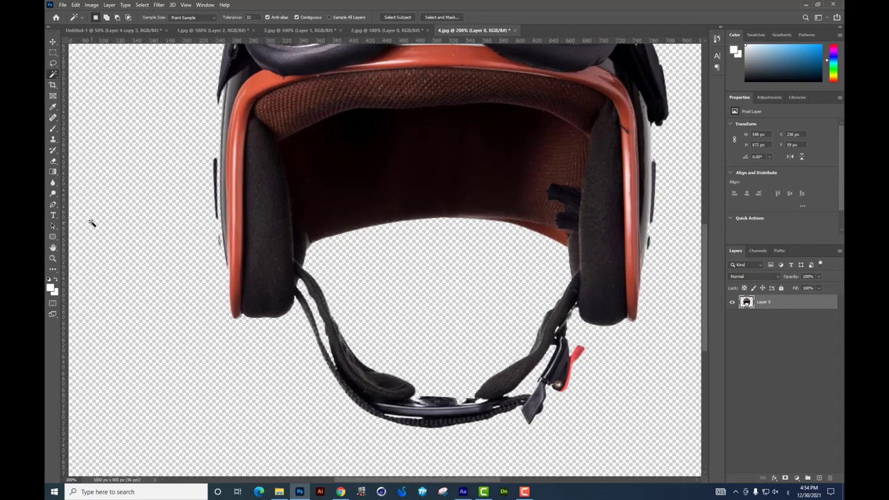
{"action": "left_click", "coordinate": [53, 204]}
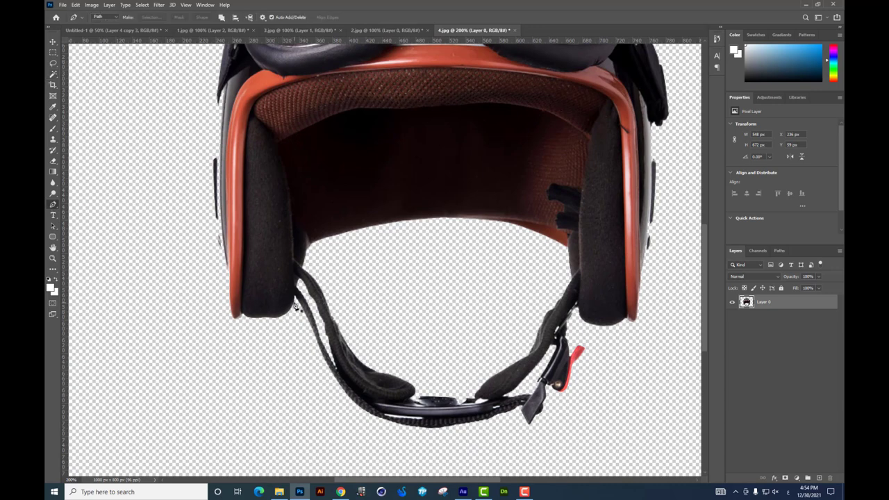
{"action": "left_click", "coordinate": [295, 305]}
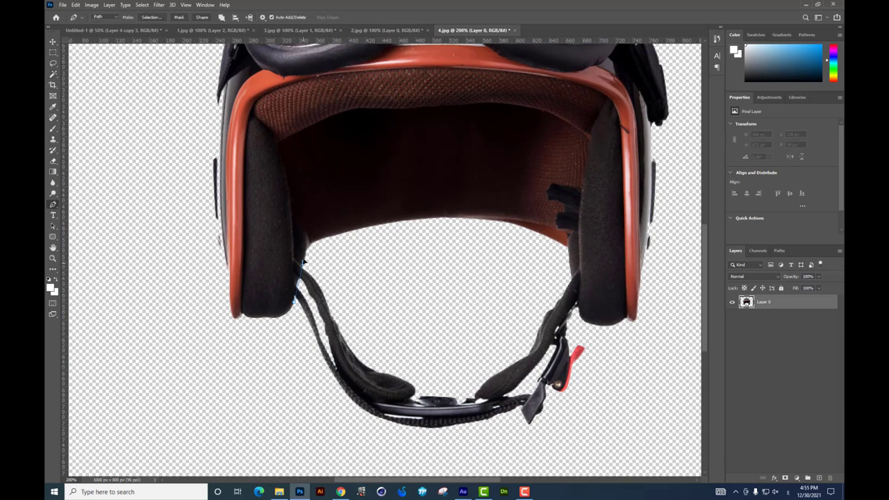
{"action": "left_click_drag", "start_coordinate": [467, 256], "coordinate": [494, 259]}
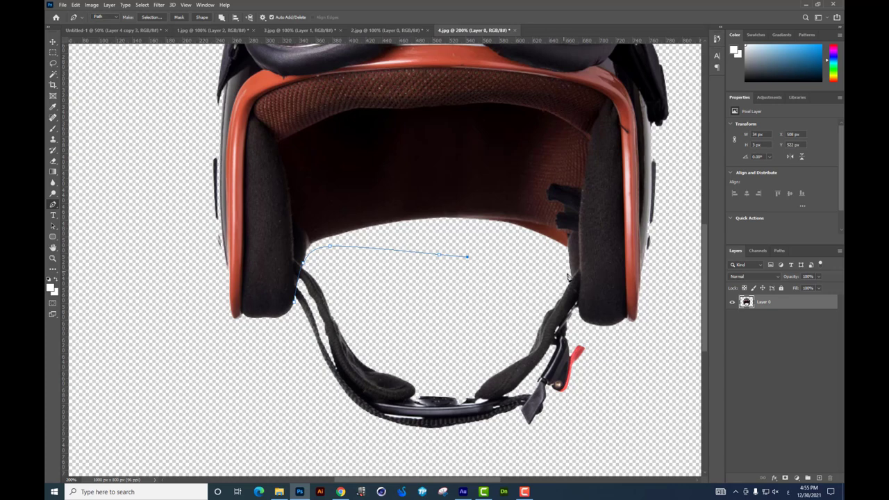
{"action": "left_click", "coordinate": [572, 273]}
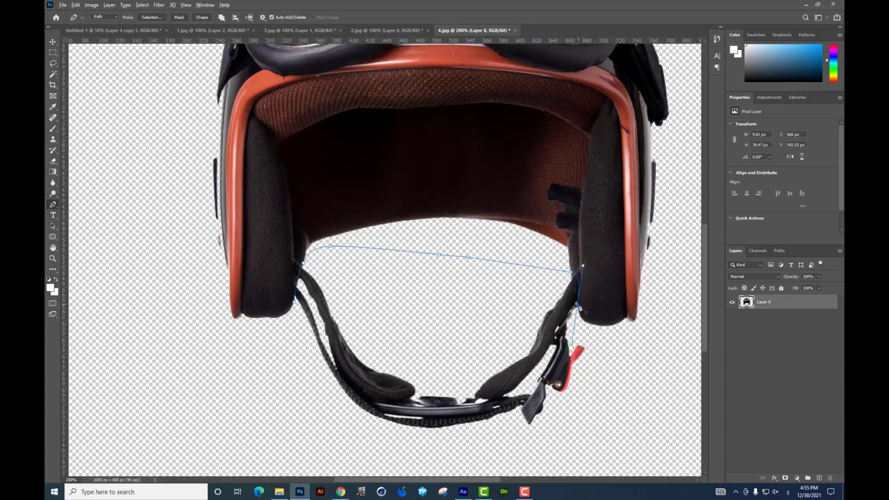
{"action": "left_click", "coordinate": [612, 389]}
{"action": "left_click", "coordinate": [605, 452]}
{"action": "left_click", "coordinate": [397, 463]}
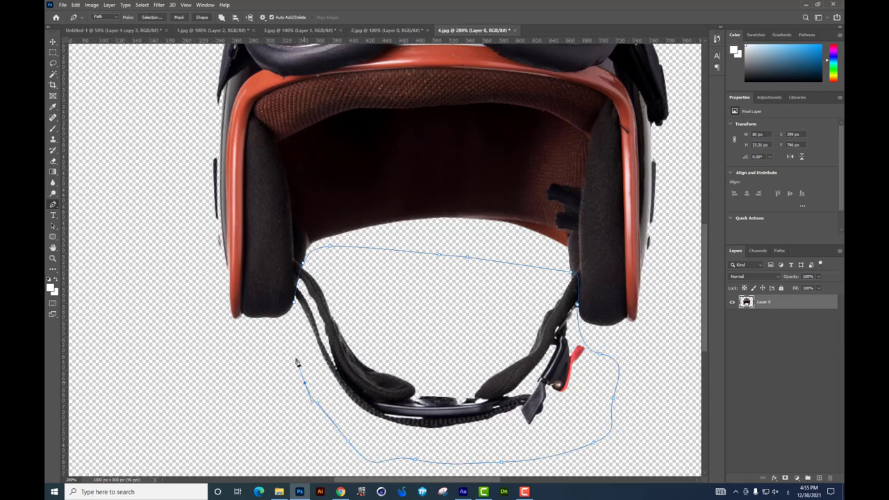
{"action": "left_click", "coordinate": [294, 304]}
{"action": "key", "text": "Escape"}
{"action": "key", "text": "ctrl+Return"}
Step: Cut the strap onto its own Layer 1 and confirm it separated by toggling visibility
{"action": "key", "text": "m"}
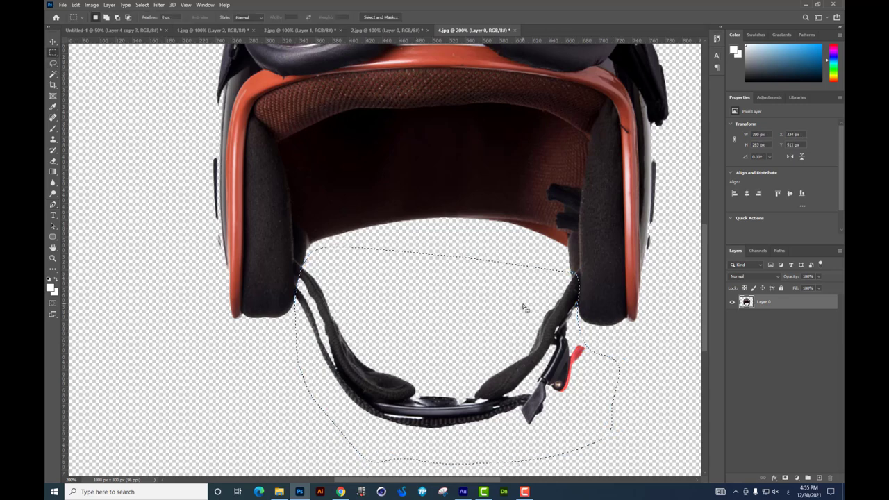
{"action": "right_click", "coordinate": [524, 305]}
{"action": "left_click", "coordinate": [555, 362]}
{"action": "left_click", "coordinate": [734, 304]}
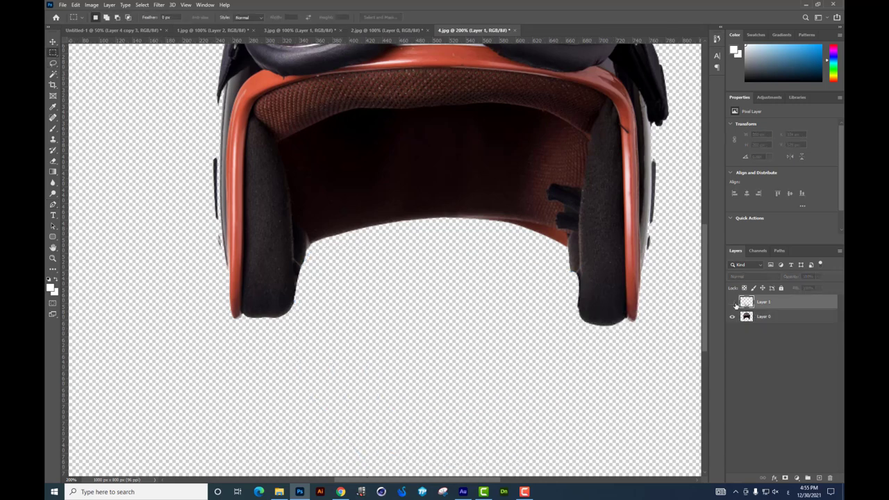
{"action": "scroll", "coordinate": [561, 241], "scroll_direction": "up", "scroll_amount": 3}
{"action": "left_click", "coordinate": [732, 302]}
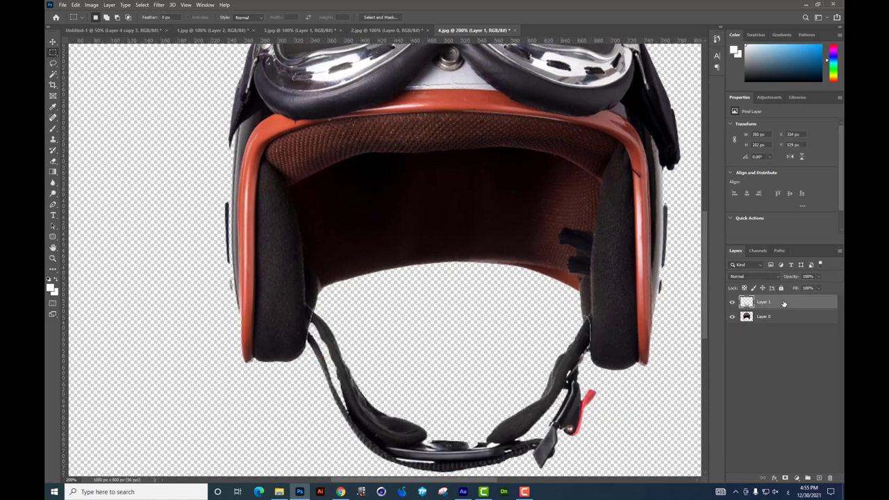
Step: Convert Layer 0 to a smart object and select both helmet layers
{"action": "right_click", "coordinate": [782, 302]}
{"action": "left_click", "coordinate": [704, 246]}
{"action": "right_click", "coordinate": [777, 316]}
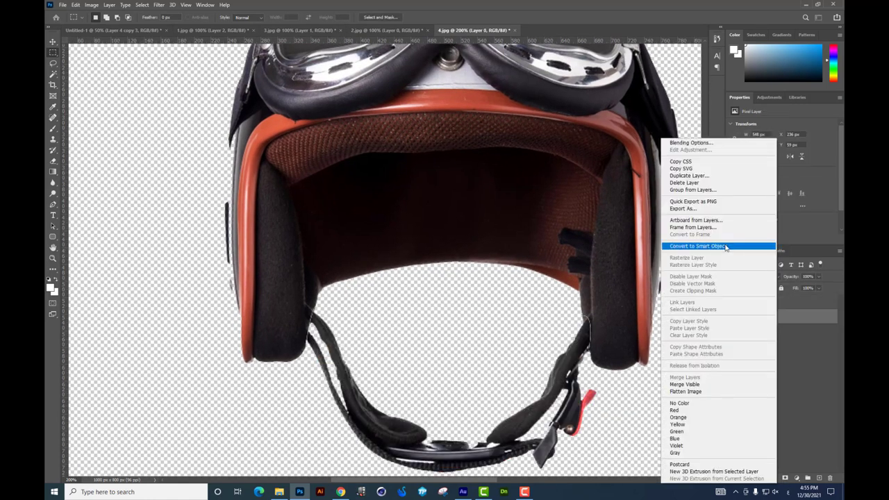
{"action": "left_click", "coordinate": [702, 246]}
{"action": "left_click", "coordinate": [763, 302], "text": "shift"}
{"action": "key", "text": "ctrl+1"}
Step: Drag the helmet and strap layers into the Untitled-1 scene and position each over the cat
{"action": "key", "text": "v"}
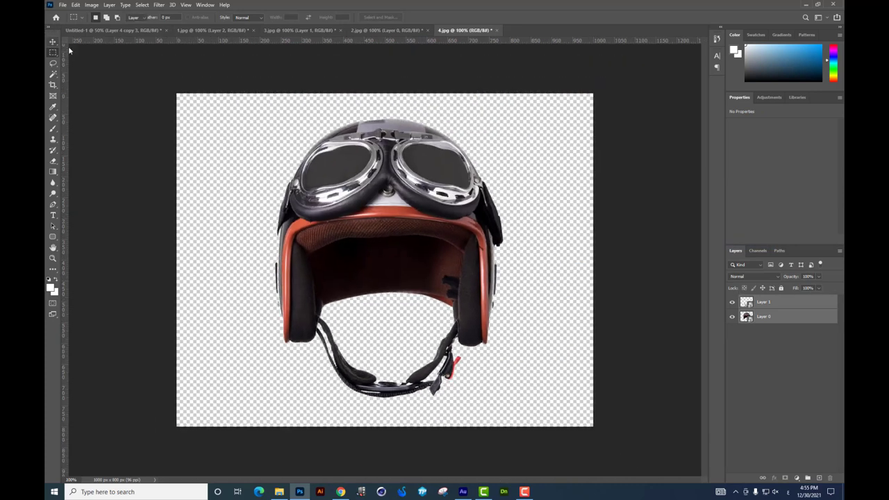
{"action": "mouse_move", "coordinate": [552, 223]}
{"action": "left_mouse_down"}
{"action": "mouse_move", "coordinate": [322, 59]}
{"action": "mouse_move", "coordinate": [198, 35]}
{"action": "left_mouse_up"}
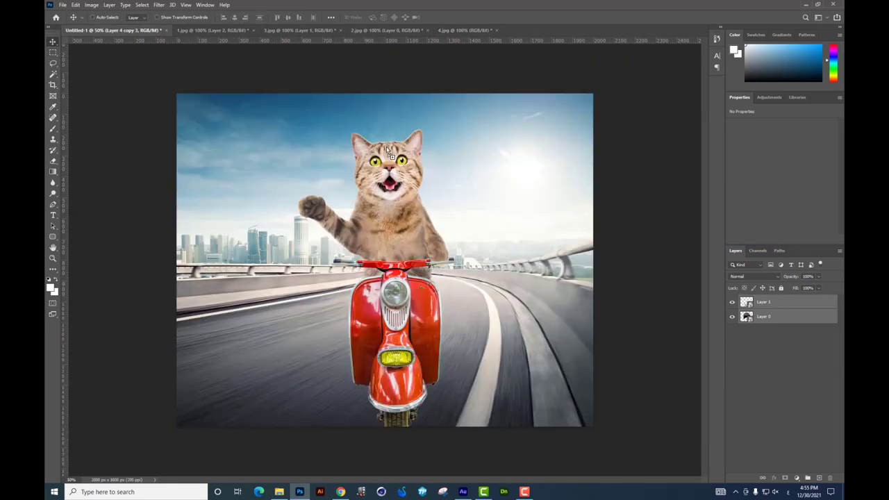
{"action": "mouse_move", "coordinate": [97, 31]}
{"action": "left_mouse_down"}
{"action": "mouse_move", "coordinate": [407, 132]}
{"action": "mouse_move", "coordinate": [406, 159]}
{"action": "left_mouse_up"}
{"action": "key", "text": "ctrl+plus"}
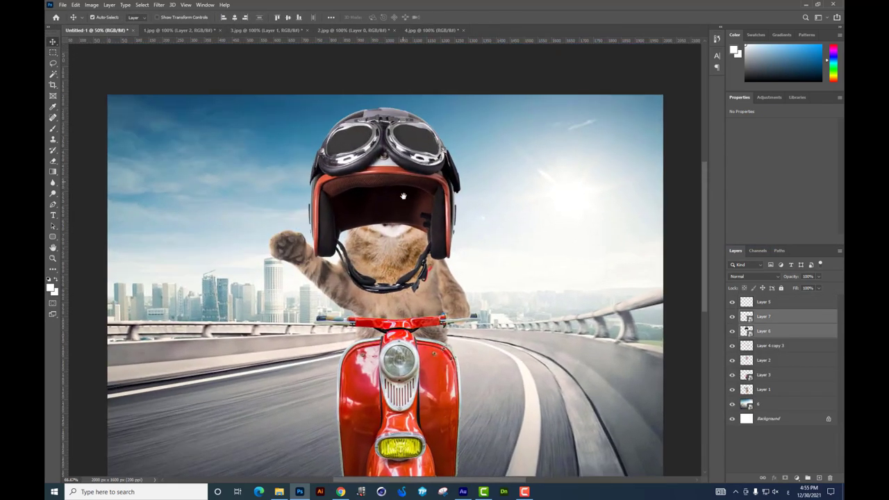
{"action": "left_click", "coordinate": [401, 184]}
{"action": "left_click_drag", "start_coordinate": [326, 386], "coordinate": [260, 448]}
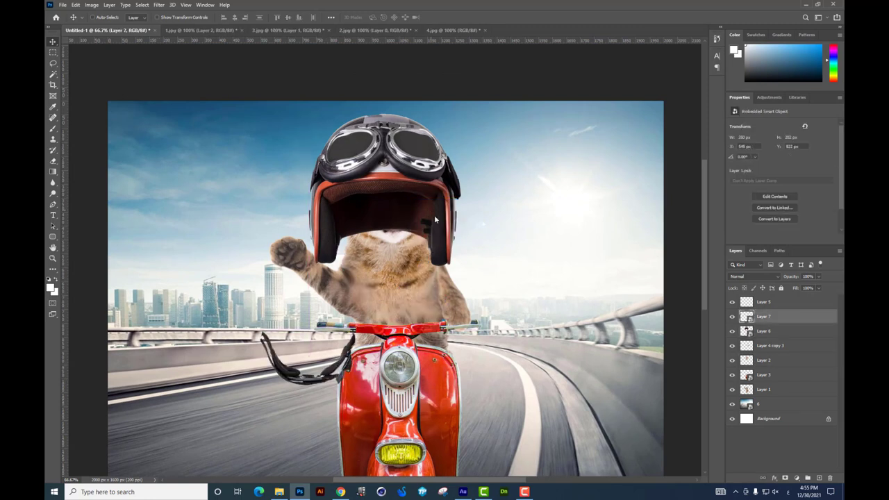
{"action": "left_click", "coordinate": [434, 214], "text": "ctrl"}
{"action": "left_click_drag", "start_coordinate": [434, 215], "coordinate": [445, 221]}
Step: Scale the helmet down, tilt it slightly and seat it on the cat's head
{"action": "right_click", "coordinate": [796, 332]}
{"action": "left_click", "coordinate": [710, 224]}
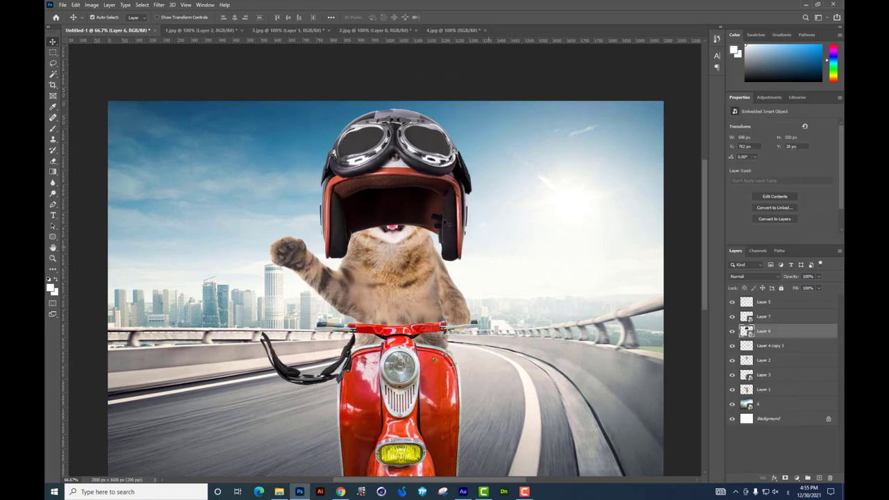
{"action": "key", "text": "ctrl+t"}
{"action": "left_click_drag", "start_coordinate": [470, 263], "coordinate": [462, 221]}
{"action": "left_click_drag", "start_coordinate": [414, 180], "coordinate": [421, 198]}
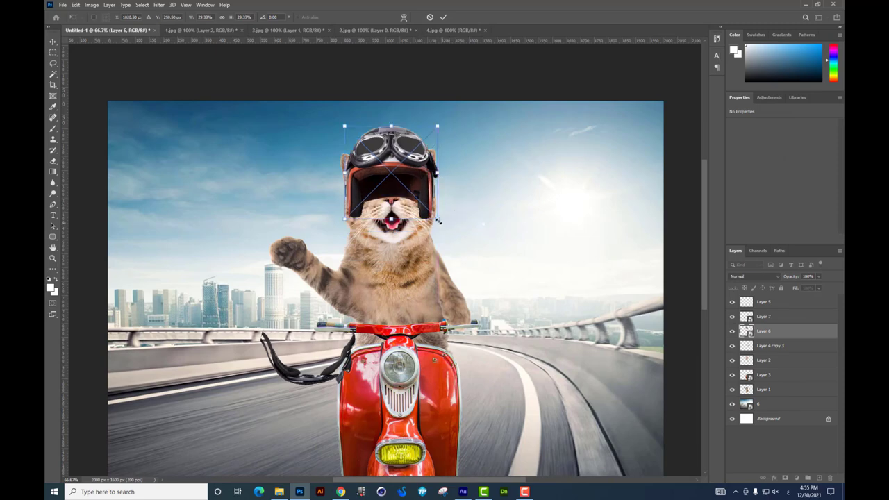
{"action": "left_click_drag", "start_coordinate": [443, 228], "coordinate": [476, 201]}
{"action": "key", "text": "Return"}
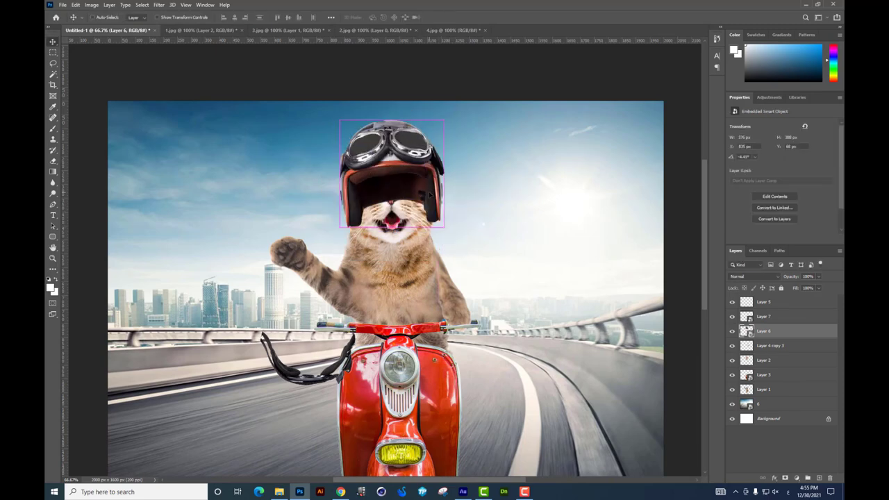
{"action": "key", "text": "ctrl+plus"}
{"action": "key", "text": "ctrl+plus"}
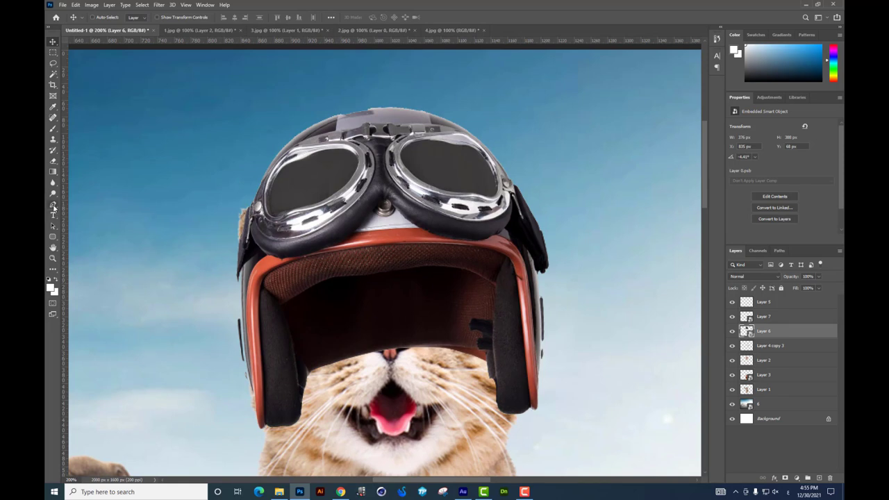
Step: Pen-trace the dark helmet interior around the cat's face and convert it to a selection
{"action": "left_click", "coordinate": [53, 206]}
{"action": "left_click", "coordinate": [334, 278]}
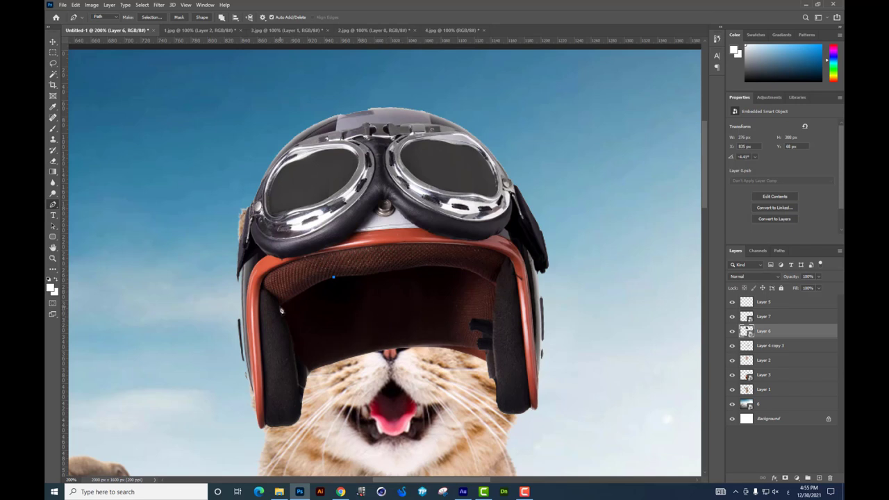
{"action": "left_click_drag", "start_coordinate": [283, 309], "coordinate": [272, 320]}
{"action": "left_click_drag", "start_coordinate": [277, 420], "coordinate": [265, 453]}
{"action": "left_click_drag", "start_coordinate": [338, 440], "coordinate": [360, 405]}
{"action": "left_click", "coordinate": [462, 394]}
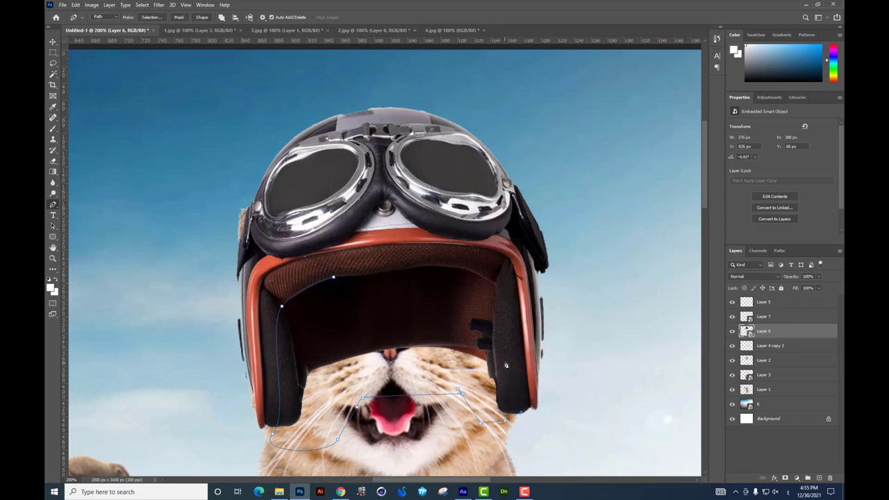
{"action": "left_click_drag", "start_coordinate": [505, 336], "coordinate": [505, 304]}
{"action": "left_click_drag", "start_coordinate": [421, 265], "coordinate": [393, 276]}
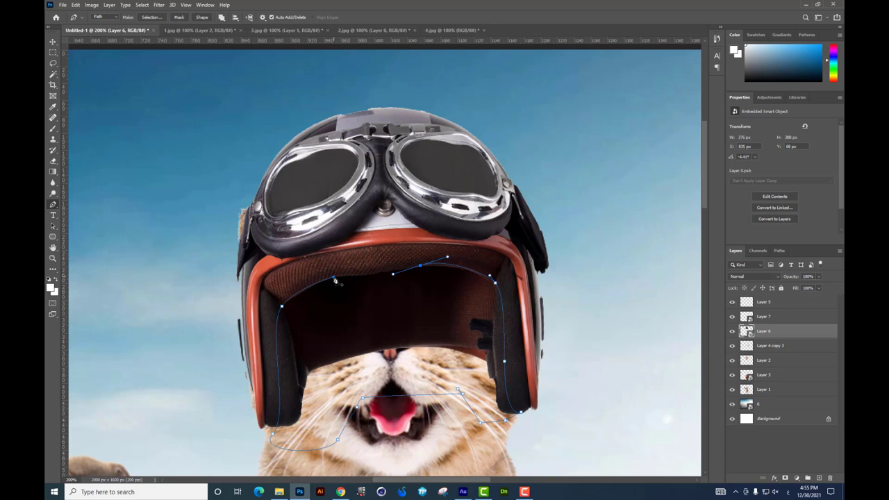
{"action": "left_click", "coordinate": [334, 278]}
{"action": "key", "text": "ctrl+Return"}
Step: Rasterize the helmet layer and delete the selected interior to reveal the cat's face
{"action": "key", "text": "Delete"}
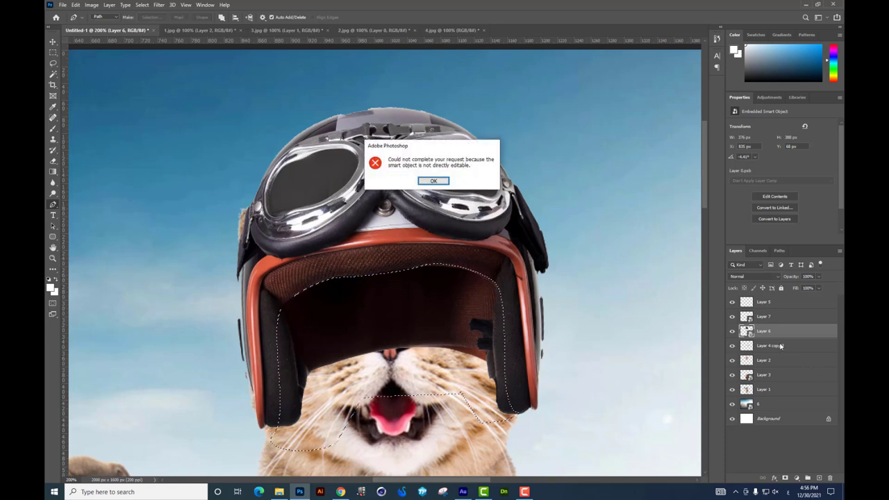
{"action": "key", "text": "Return"}
{"action": "right_click", "coordinate": [767, 332]}
{"action": "left_click", "coordinate": [671, 276]}
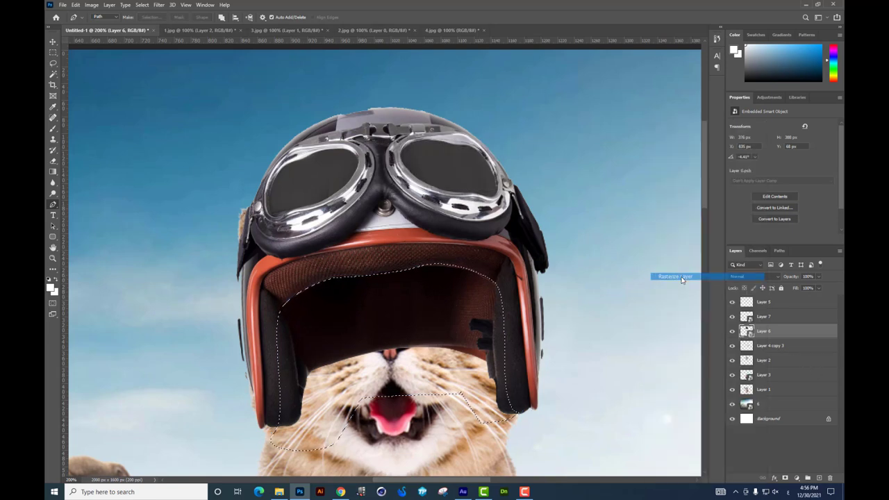
{"action": "key", "text": "Delete"}
{"action": "left_click", "coordinate": [674, 280]}
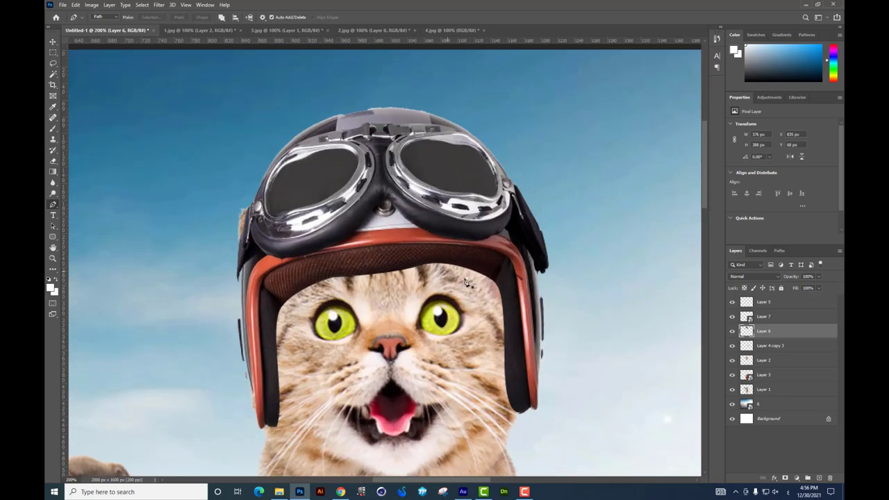
Step: Trace a new path along the helmet's inner rim around the cat's face
{"action": "left_click", "coordinate": [500, 292]}
{"action": "left_click", "coordinate": [499, 292]}
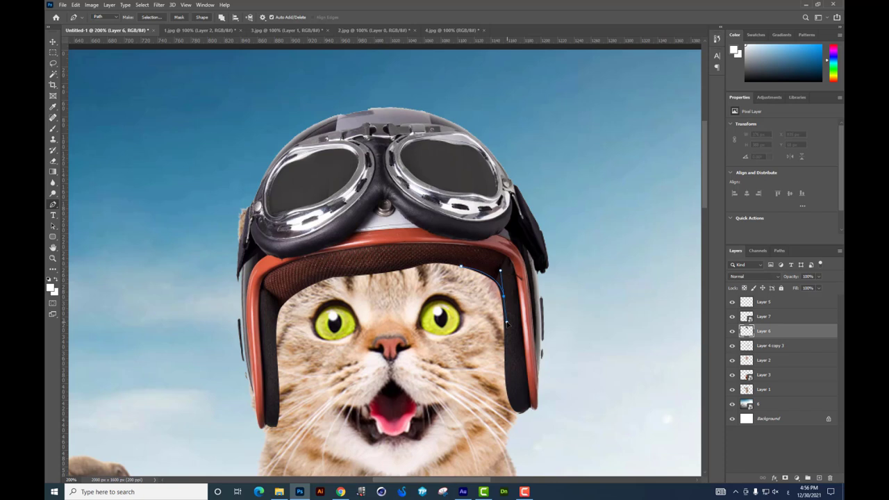
{"action": "left_click", "coordinate": [507, 323]}
{"action": "left_click_drag", "start_coordinate": [529, 412], "coordinate": [546, 413]}
{"action": "left_click_drag", "start_coordinate": [403, 330], "coordinate": [429, 293]}
{"action": "left_click", "coordinate": [354, 254]}
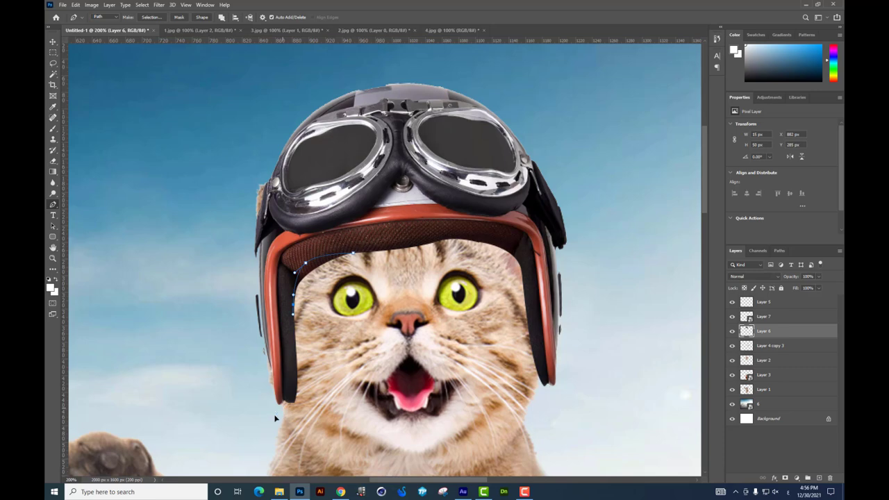
{"action": "left_click_drag", "start_coordinate": [282, 408], "coordinate": [267, 421]}
{"action": "left_click", "coordinate": [460, 425]}
Step: Close the face outline, then pen-select and delete the lining above the cat's forehead
{"action": "left_click", "coordinate": [466, 384]}
{"action": "key", "text": "ctrl+Return"}
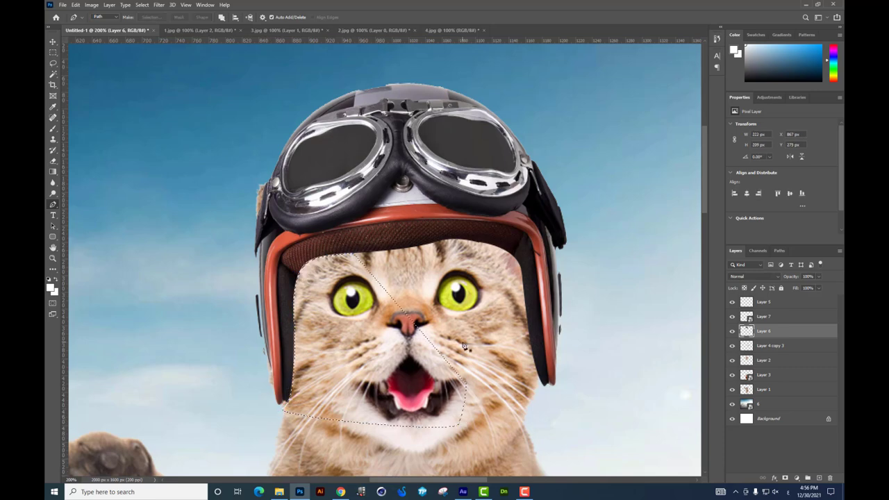
{"action": "key", "text": "ctrl+d"}
{"action": "left_click", "coordinate": [326, 256]}
{"action": "left_click_drag", "start_coordinate": [432, 236], "coordinate": [472, 242]}
{"action": "key", "text": "ctrl+Return"}
{"action": "key", "text": "Delete"}
{"action": "key", "text": "ctrl+d"}
Step: Convert the helmet to a smart object and enlarge it about 4%
{"action": "right_click", "coordinate": [776, 336]}
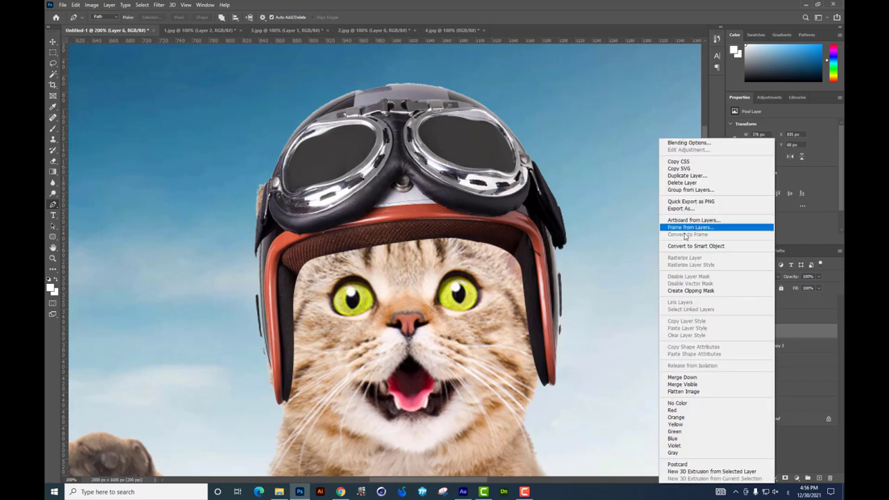
{"action": "left_click", "coordinate": [688, 231]}
{"action": "key", "text": "ctrl+minus"}
{"action": "key", "text": "ctrl+minus"}
{"action": "key", "text": "ctrl+minus"}
{"action": "key", "text": "ctrl+t"}
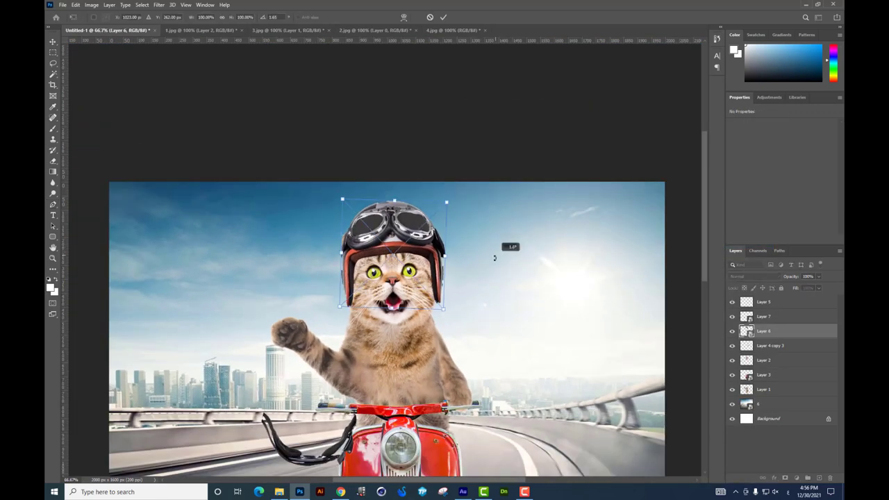
{"action": "left_click_drag", "start_coordinate": [445, 309], "coordinate": [448, 312]}
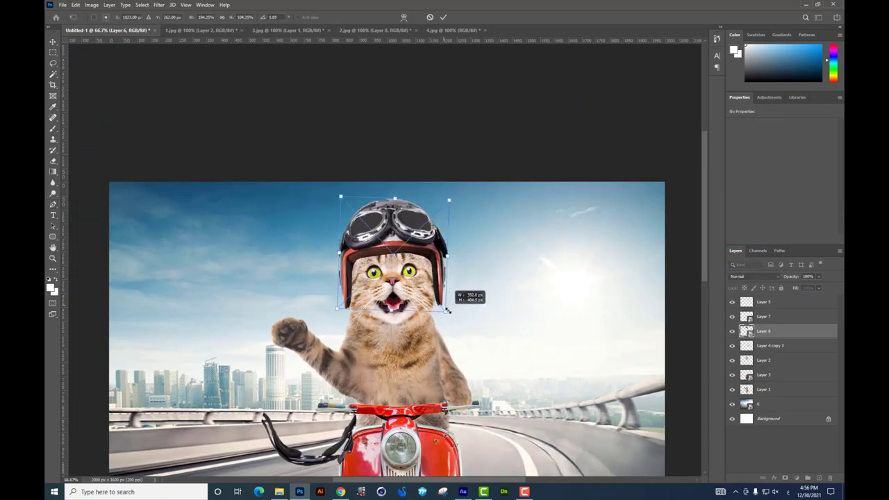
{"action": "key", "text": "Return"}
Step: Zoom to 100% and nudge the helmet into place with the arrow keys
{"action": "key", "text": "ctrl+minus"}
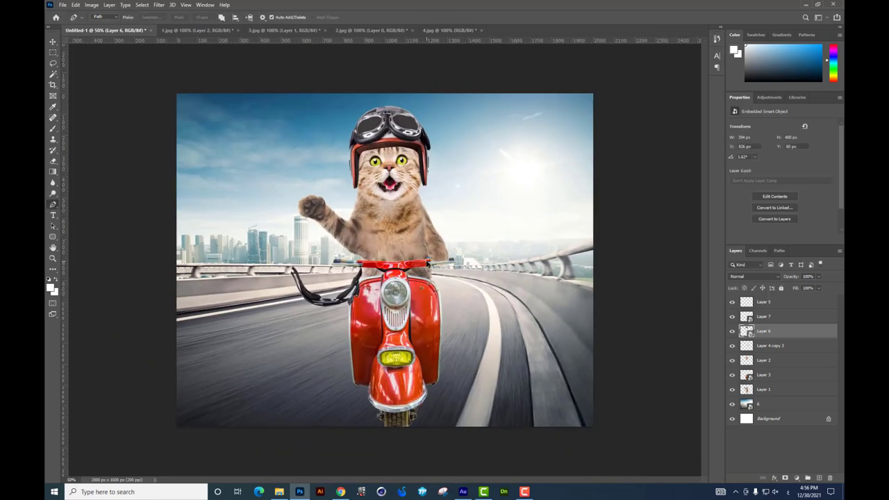
{"action": "key", "text": "ctrl+plus"}
{"action": "key", "text": "p"}
{"action": "left_click_drag", "start_coordinate": [434, 343], "coordinate": [421, 298]}
{"action": "key", "text": "ctrl+plus"}
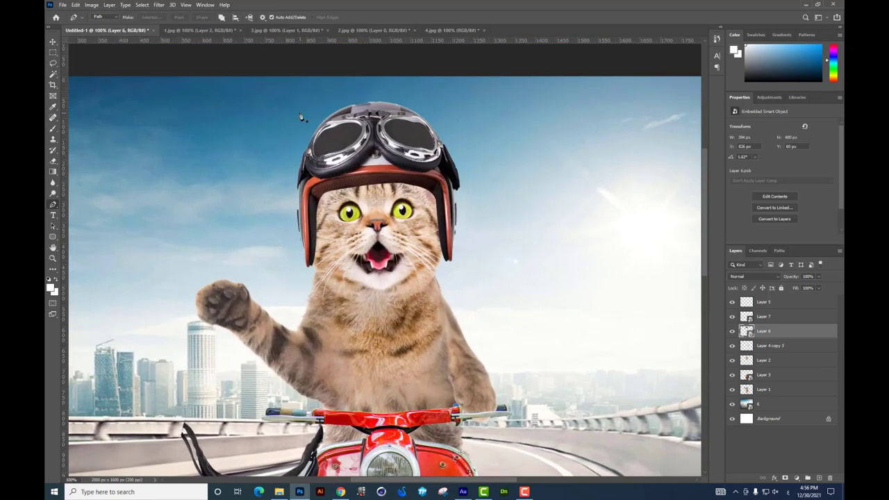
{"action": "key", "text": "v"}
{"action": "key", "text": "Up"}
{"action": "key", "text": "Up"}
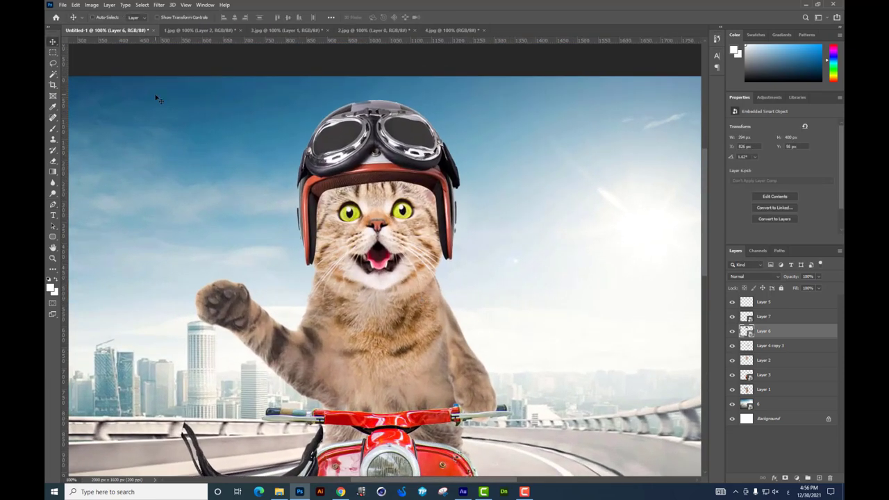
{"action": "key", "text": "Up"}
{"action": "key", "text": "Up"}
{"action": "key", "text": "Up"}
{"action": "key", "text": "Up"}
{"action": "key", "text": "Up"}
{"action": "key", "text": "Down"}
{"action": "key", "text": "Down"}
{"action": "key", "text": "Down"}
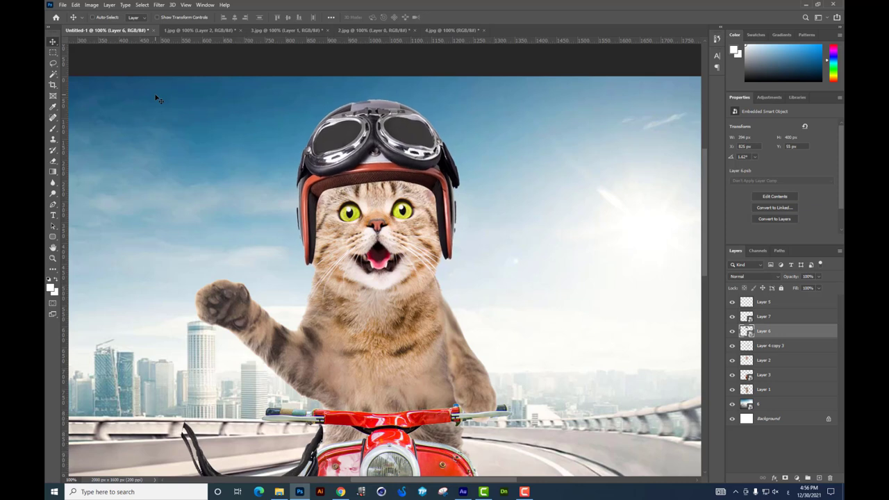
{"action": "key", "text": "Down"}
{"action": "key", "text": "Down"}
Step: Move the chin strap onto the cat's neck, shrink it and fit it under the chin
{"action": "left_click_drag", "start_coordinate": [429, 202], "coordinate": [442, 146]}
{"action": "left_click_drag", "start_coordinate": [333, 406], "coordinate": [462, 247]}
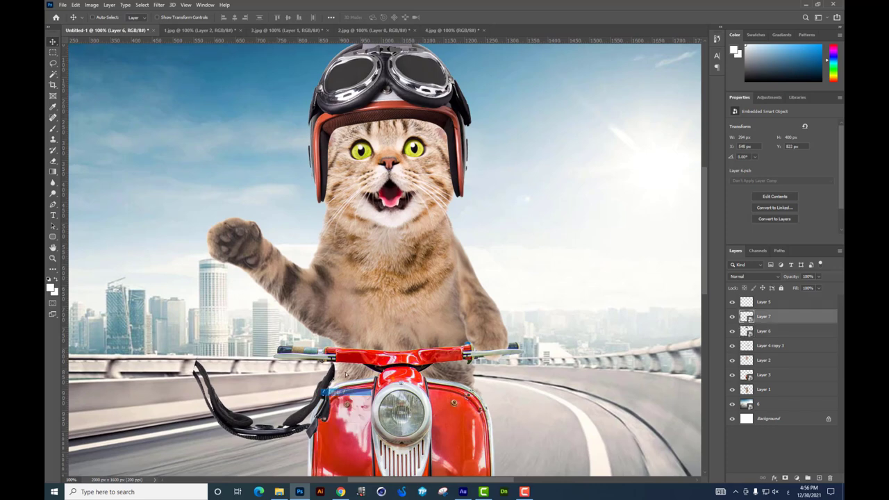
{"action": "right_click", "coordinate": [776, 311]}
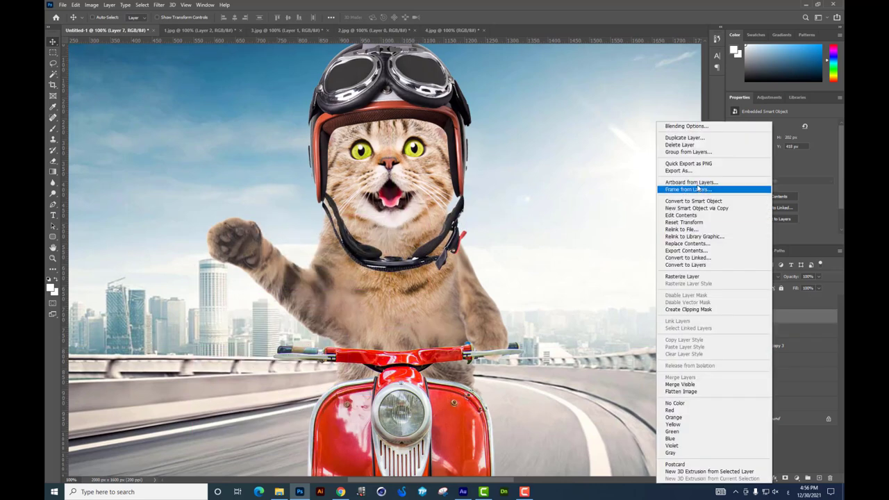
{"action": "key", "text": "ctrl+t"}
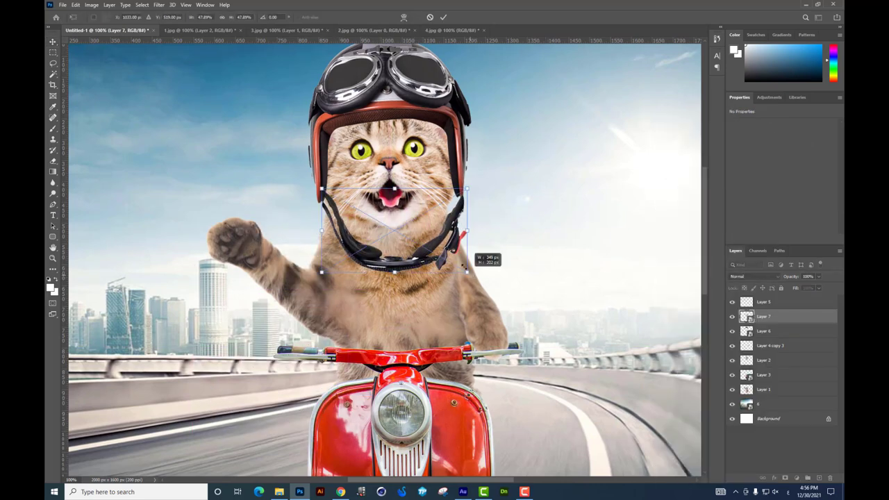
{"action": "left_click_drag", "start_coordinate": [476, 275], "coordinate": [454, 257]}
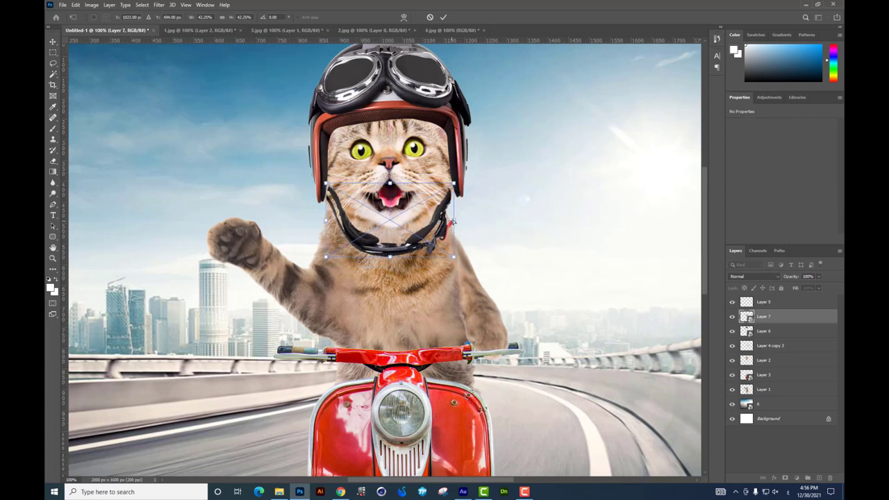
{"action": "left_click_drag", "start_coordinate": [453, 221], "coordinate": [455, 212]}
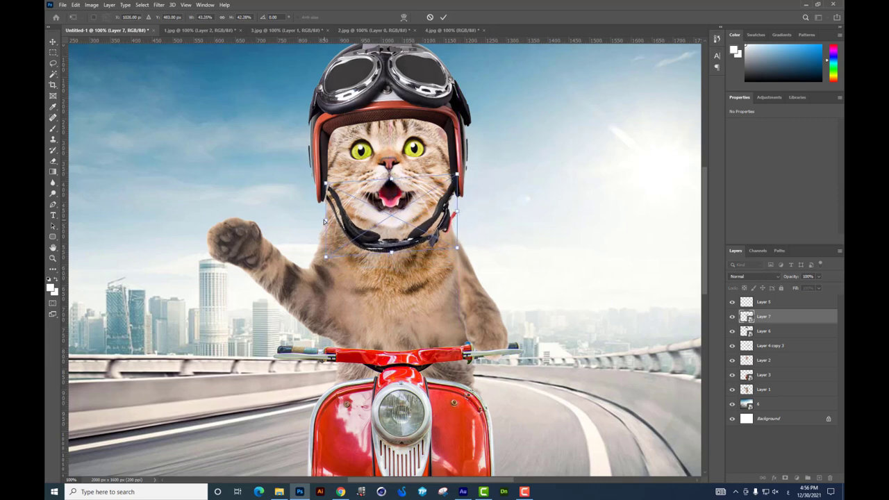
{"action": "key", "text": "Return"}
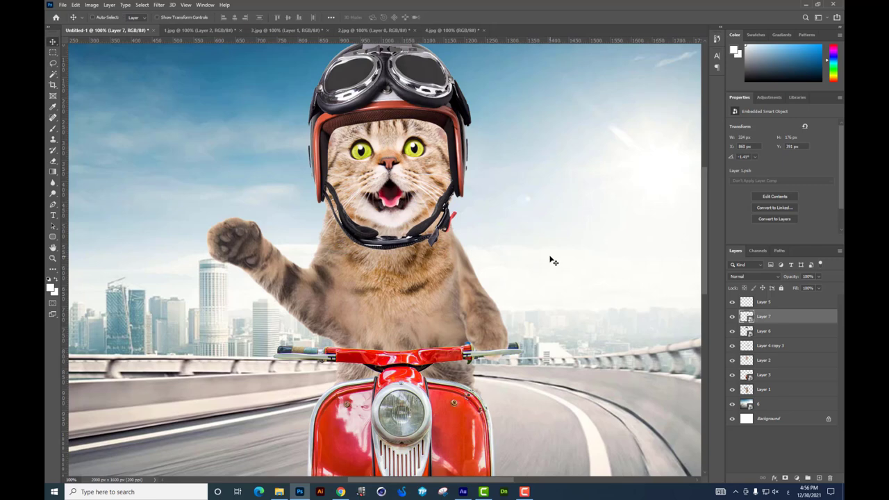
{"action": "key", "text": "ctrl+plus"}
{"action": "key", "text": "ctrl+plus"}
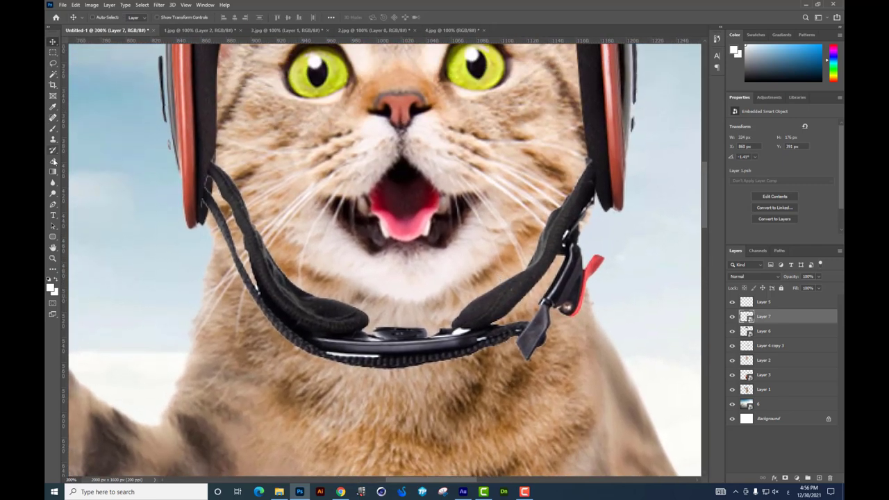
Step: Rasterize the strap layer (Layer 7) so it can be erased
{"action": "key", "text": "e"}
{"action": "right_click", "coordinate": [281, 169]}
{"action": "left_click", "coordinate": [256, 138]}
{"action": "key", "text": "Return"}
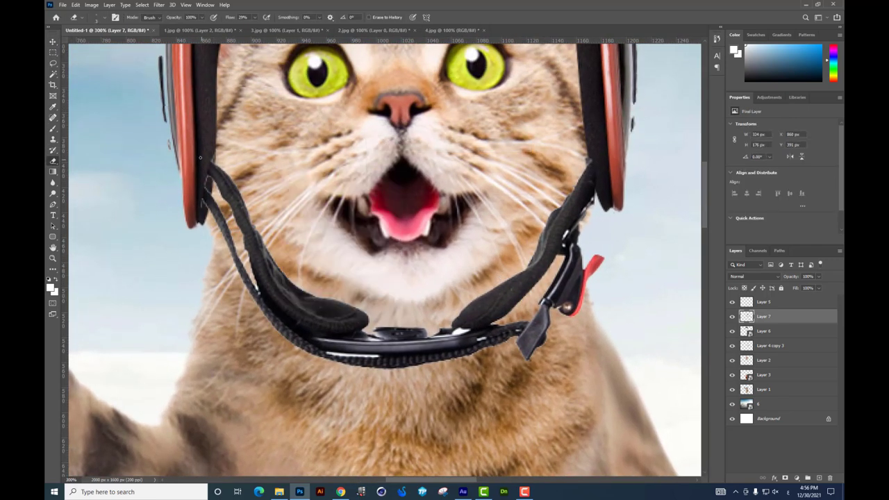
Step: Set up a smaller soft Eraser with flow at 16% to fade the strap ends
{"action": "right_click", "coordinate": [261, 156]}
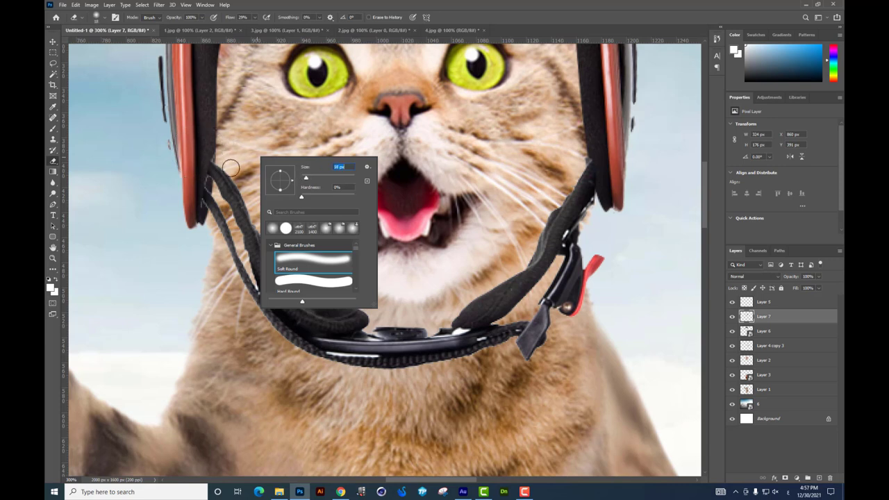
{"action": "key", "text": "Return"}
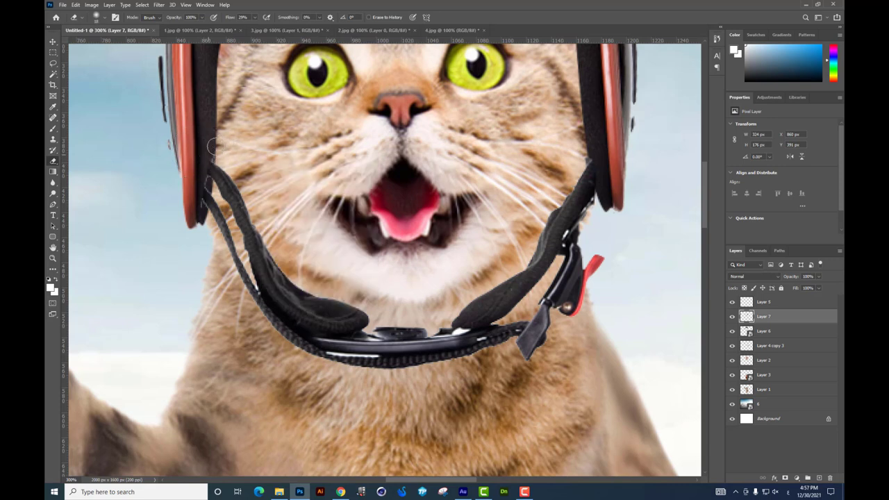
{"action": "left_click", "coordinate": [255, 17]}
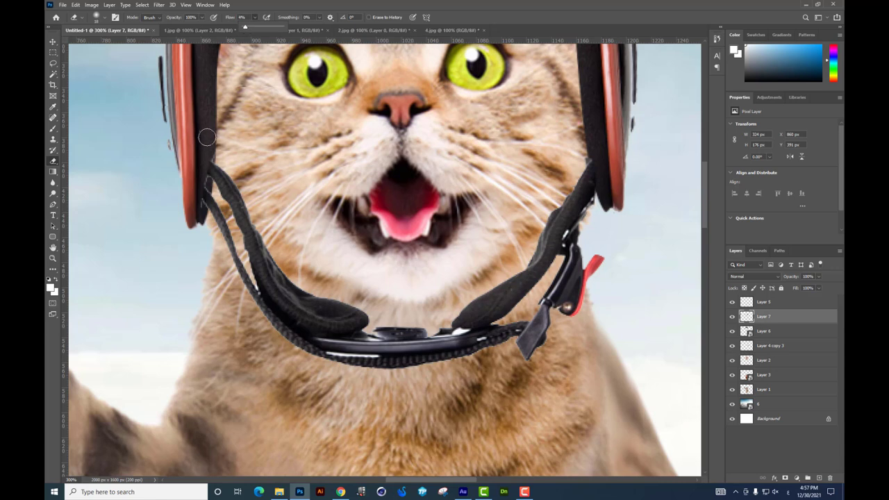
{"action": "key", "text": "Return"}
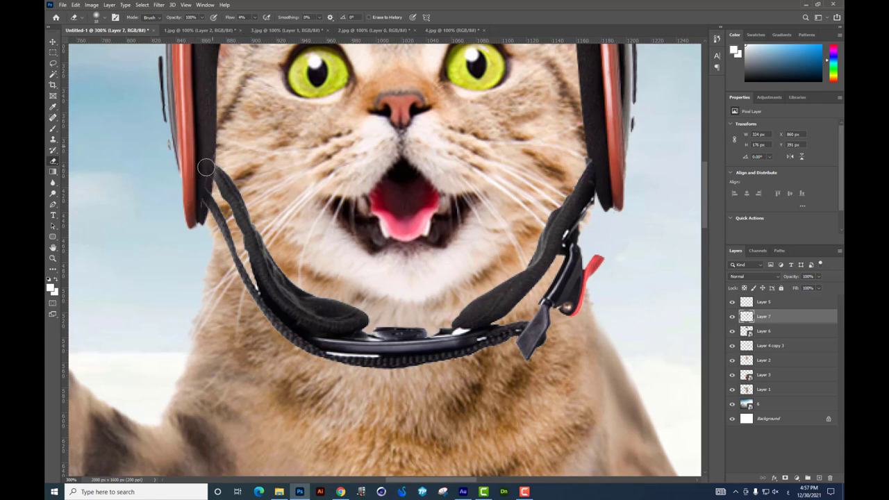
{"action": "left_click", "coordinate": [254, 19]}
{"action": "key", "text": "Return"}
Step: Warp the strap's top-right end upward to meet the helmet
{"action": "key", "text": "ctrl+t"}
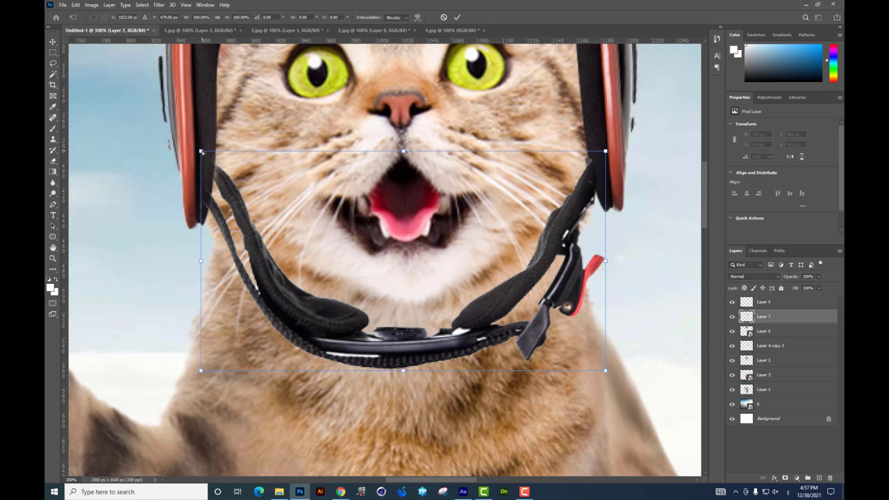
{"action": "key", "text": "Return"}
{"action": "key", "text": "e"}
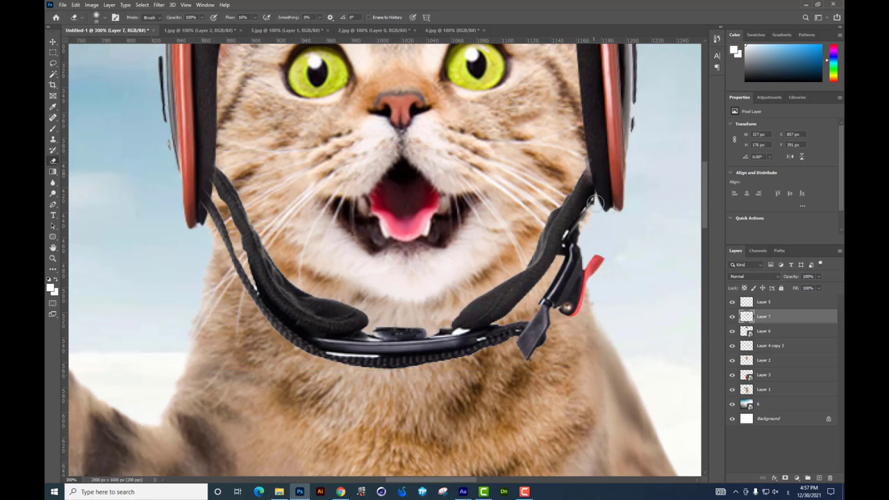
{"action": "key", "text": "ctrl+t"}
{"action": "right_click", "coordinate": [588, 196]}
{"action": "left_click", "coordinate": [602, 249]}
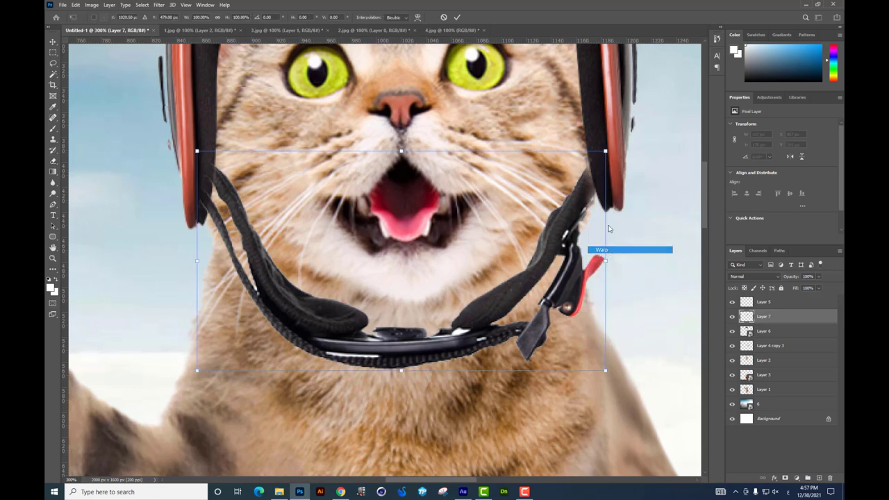
{"action": "left_click_drag", "start_coordinate": [606, 163], "coordinate": [604, 156]}
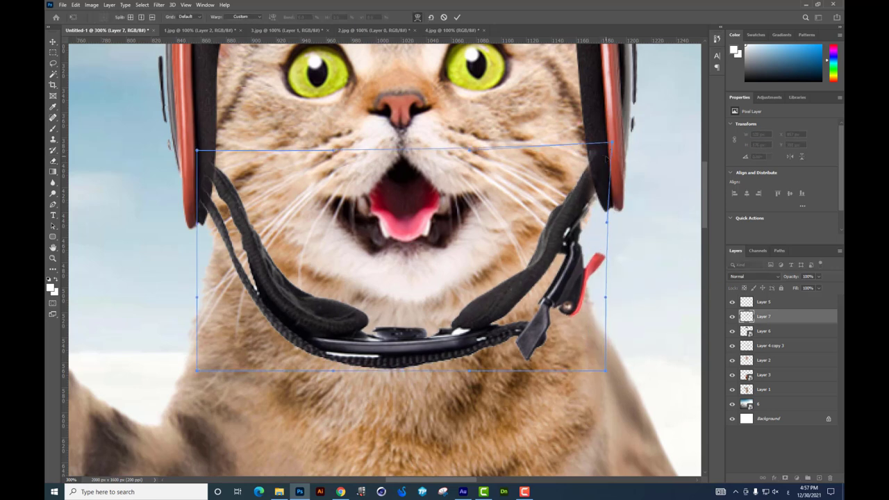
{"action": "key", "text": "Return"}
Step: Duplicate the strap layer and delete the original Layer 7
{"action": "key", "text": "ctrl+j"}
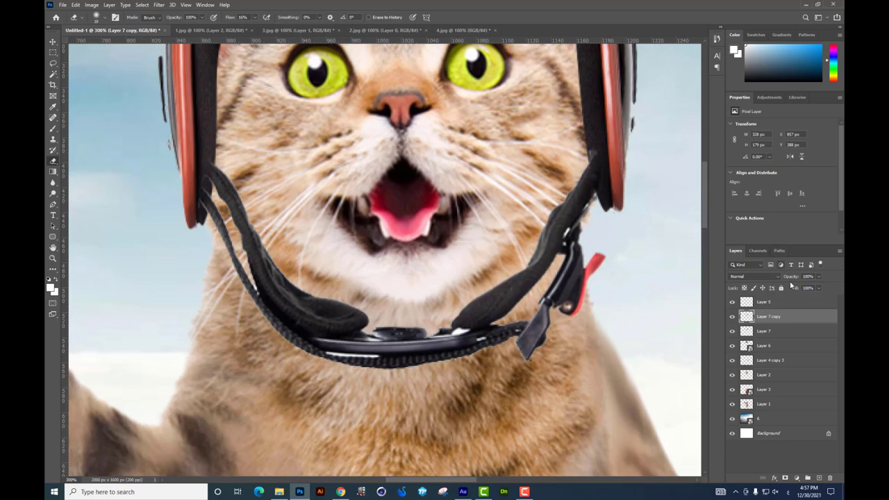
{"action": "left_click", "coordinate": [764, 332]}
{"action": "key", "text": "Delete"}
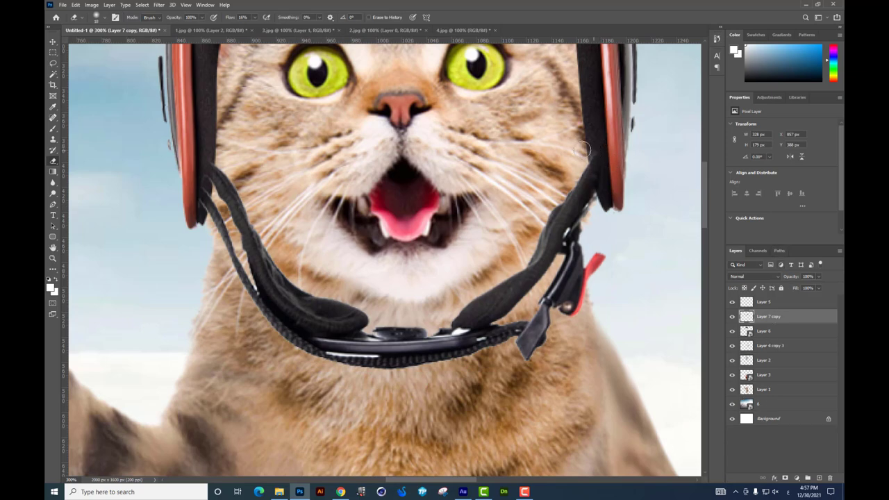
{"action": "key", "text": "ctrl+minus"}
{"action": "key", "text": "ctrl+minus"}
{"action": "key", "text": "ctrl+minus"}
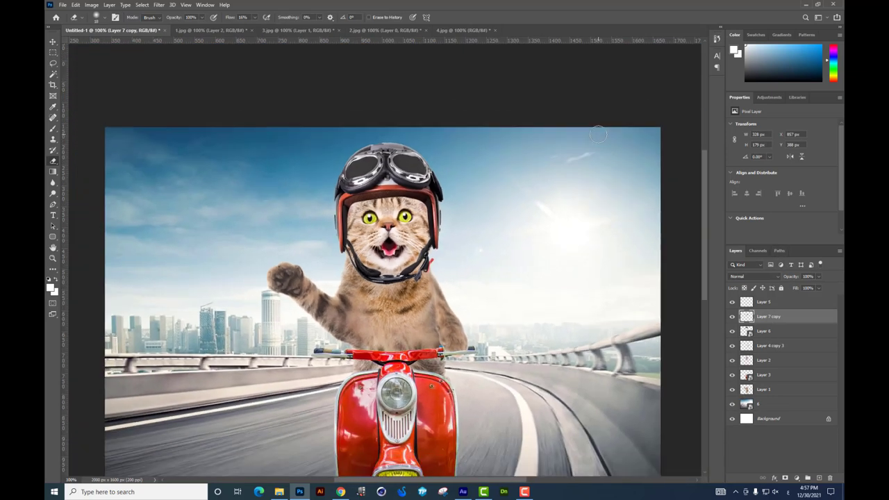
{"action": "key", "text": "ctrl+minus"}
{"action": "key", "text": "ctrl+plus"}
{"action": "key", "text": "ctrl+plus"}
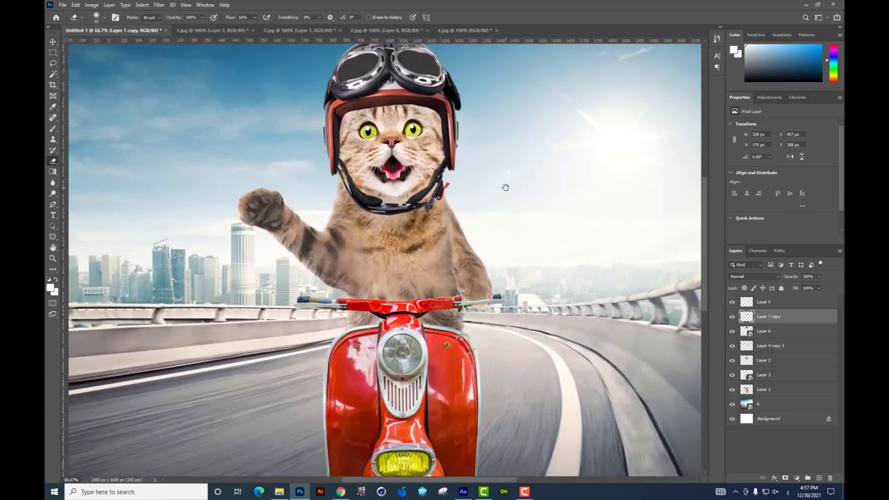
{"action": "key", "text": "ctrl+plus"}
{"action": "scroll", "coordinate": [504, 244], "scroll_direction": "up", "scroll_amount": 2}
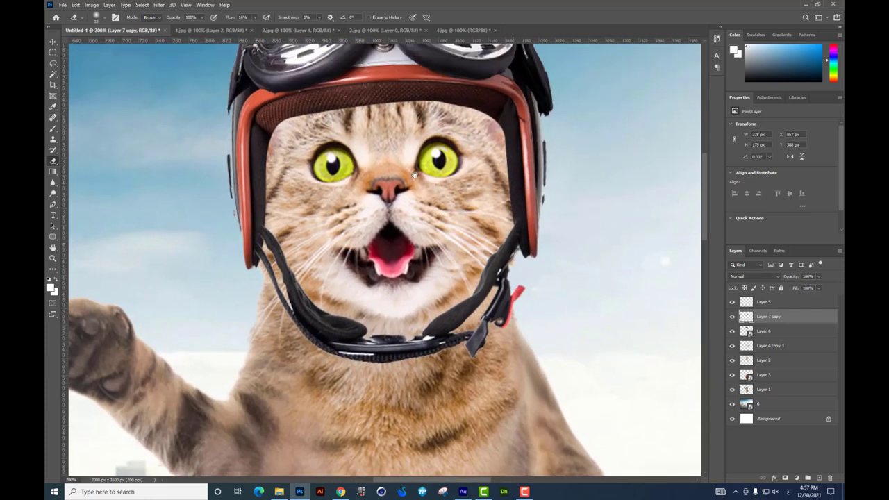
Step: Select the cat's Layer 2 from the canvas with the Move tool
{"action": "left_click", "coordinate": [53, 41]}
{"action": "right_click", "coordinate": [458, 134]}
{"action": "left_click", "coordinate": [473, 147]}
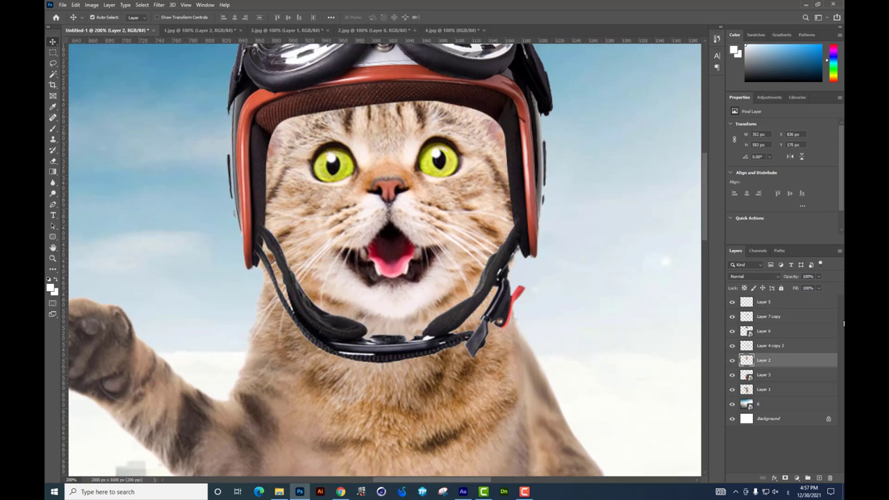
Step: Add a new layer clipped to the cat's Layer 2 and prepare a soft round black brush
{"action": "left_click", "coordinate": [820, 478]}
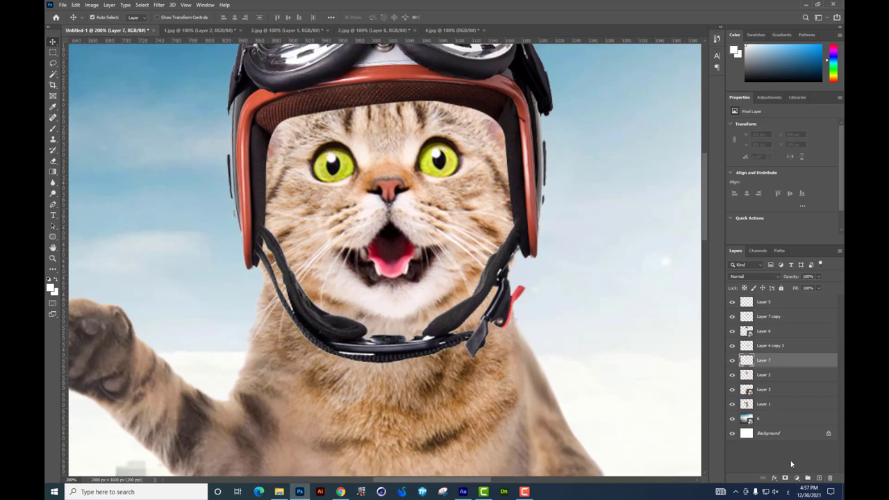
{"action": "key", "text": "ctrl+alt+g"}
{"action": "left_click", "coordinate": [54, 129]}
{"action": "right_click", "coordinate": [511, 212]}
{"action": "left_click", "coordinate": [519, 282]}
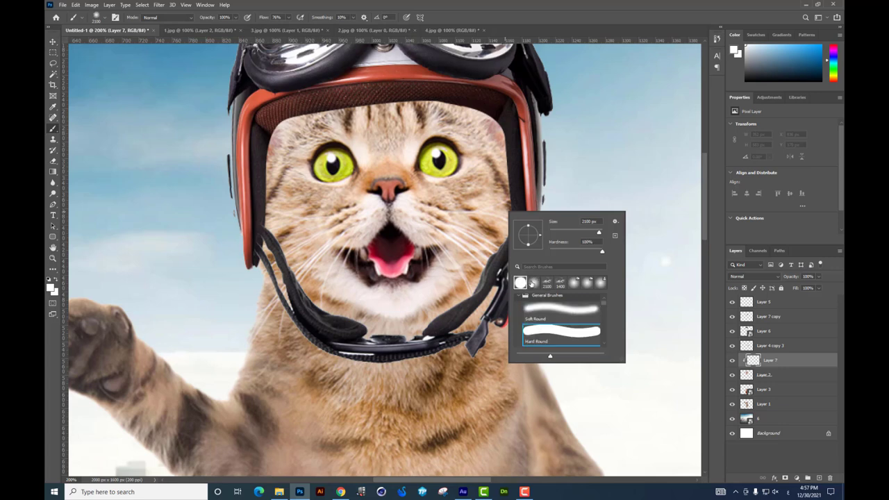
{"action": "left_click", "coordinate": [532, 282]}
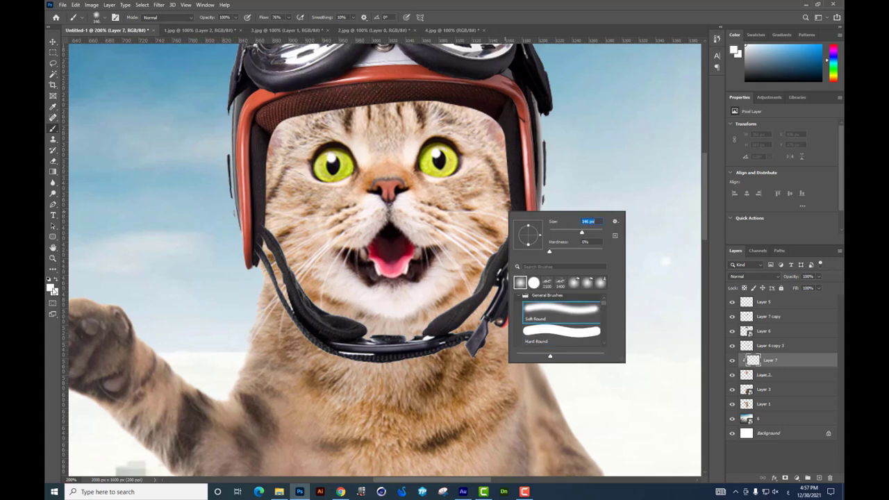
{"action": "left_click", "coordinate": [50, 286]}
{"action": "key", "text": "Return"}
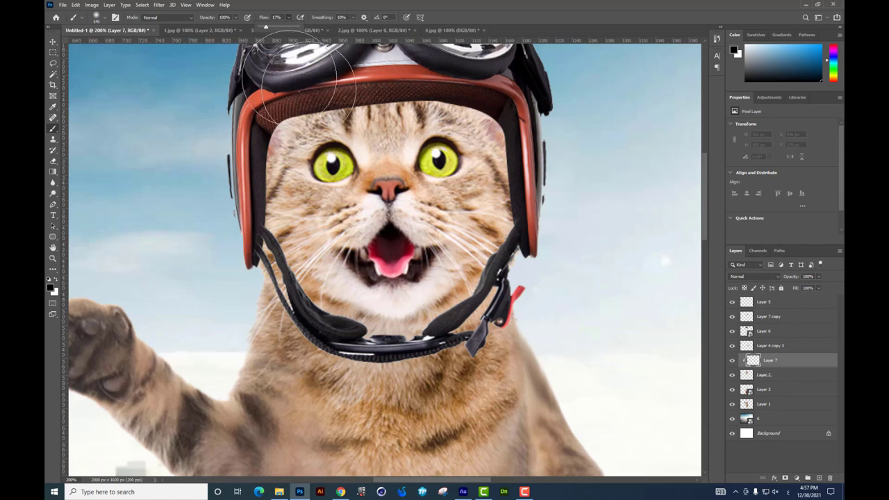
Step: With a smaller brush, shade the fur along the helmet's right edge, side and brim
{"action": "right_click", "coordinate": [498, 119]}
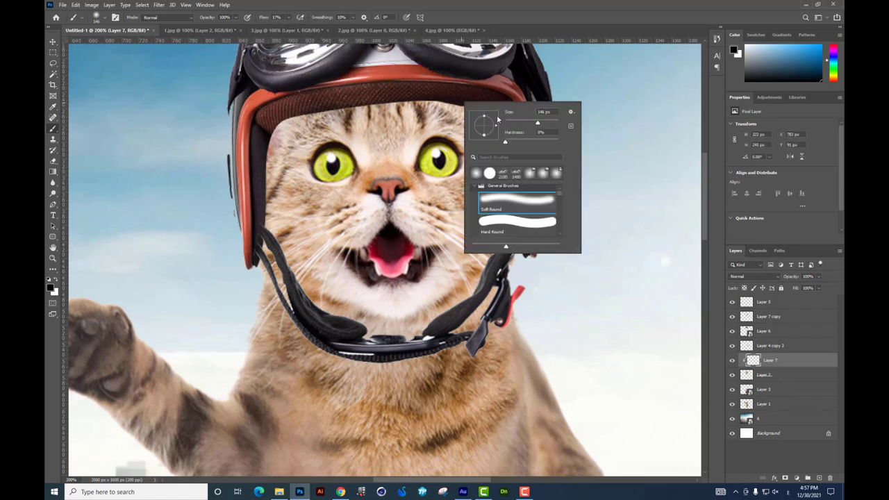
{"action": "left_click_drag", "start_coordinate": [530, 123], "coordinate": [519, 124]}
{"action": "key", "text": "Return"}
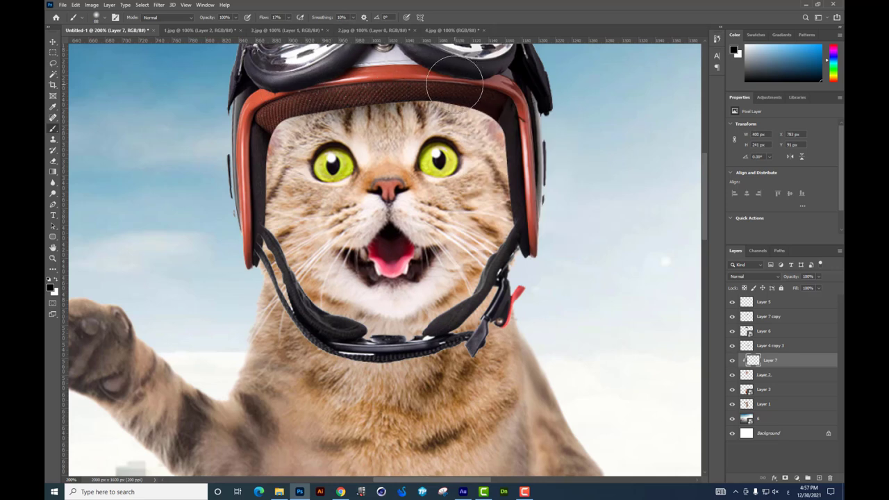
{"action": "mouse_move", "coordinate": [475, 95]}
{"action": "left_mouse_down"}
{"action": "mouse_move", "coordinate": [256, 148]}
{"action": "mouse_move", "coordinate": [258, 94]}
{"action": "mouse_move", "coordinate": [548, 208]}
{"action": "left_mouse_up"}
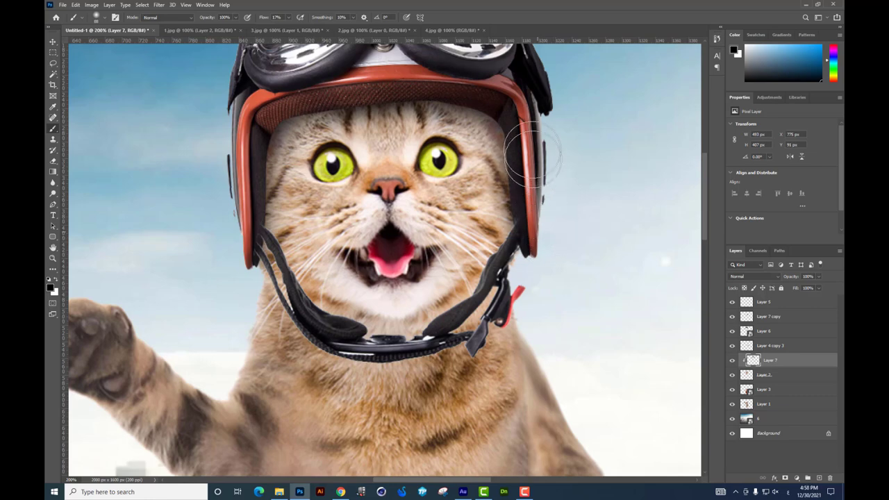
{"action": "mouse_move", "coordinate": [548, 200]}
{"action": "left_mouse_down"}
{"action": "mouse_move", "coordinate": [489, 80]}
{"action": "mouse_move", "coordinate": [229, 232]}
{"action": "left_mouse_up"}
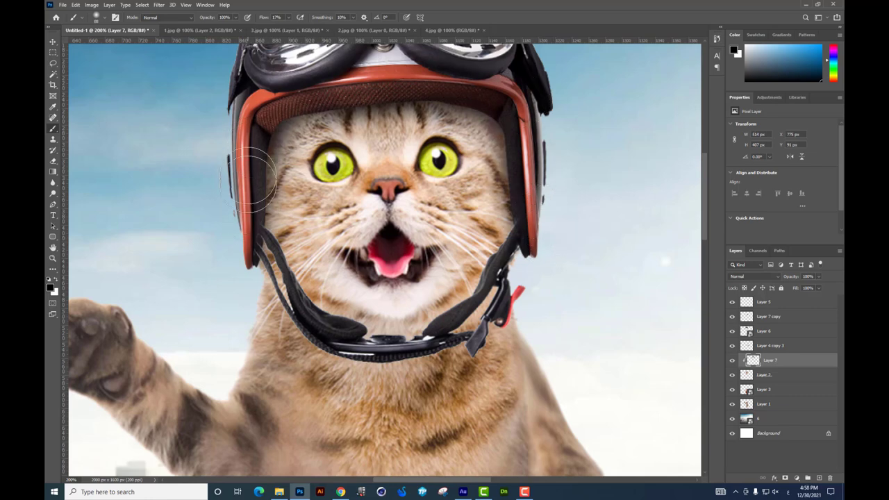
{"action": "scroll", "coordinate": [229, 233], "scroll_direction": "up", "scroll_amount": 5}
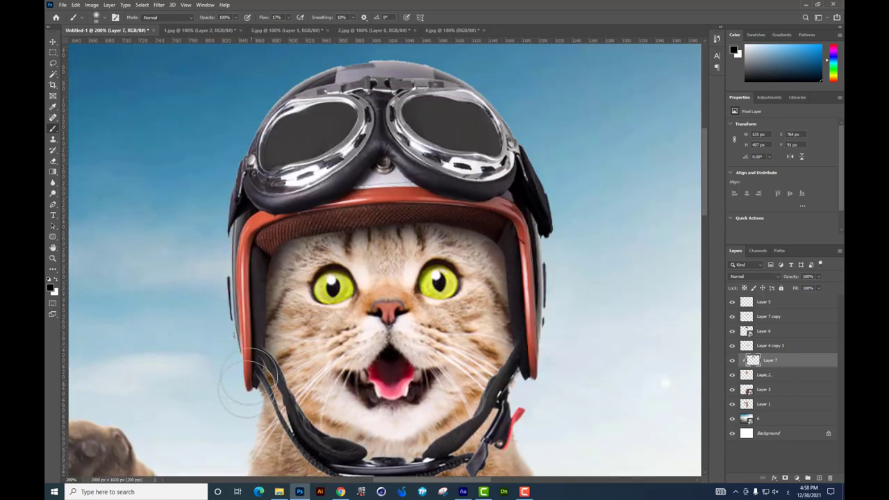
{"action": "mouse_move", "coordinate": [248, 367]}
{"action": "left_mouse_down"}
{"action": "mouse_move", "coordinate": [538, 337]}
{"action": "mouse_move", "coordinate": [539, 371]}
{"action": "left_mouse_up"}
{"action": "scroll", "coordinate": [540, 389], "scroll_direction": "up", "scroll_amount": 2}
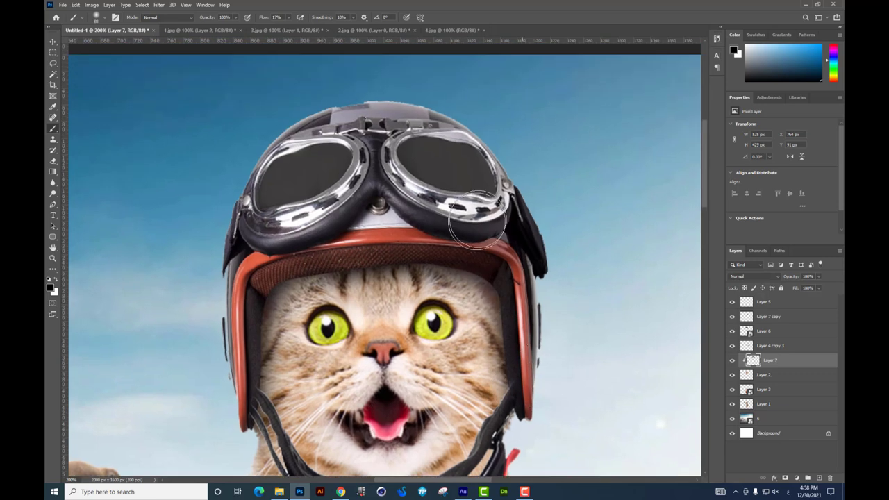
{"action": "left_click_drag", "start_coordinate": [383, 237], "coordinate": [294, 229]}
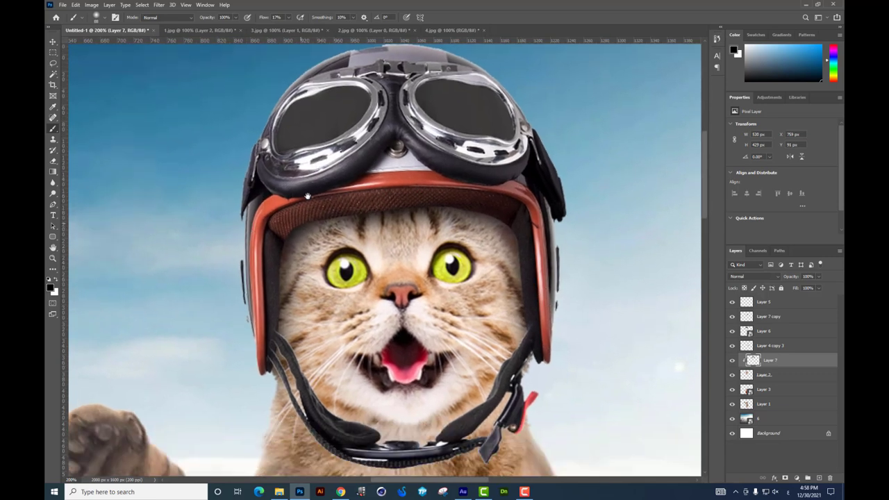
{"action": "scroll", "coordinate": [297, 208], "scroll_direction": "down", "scroll_amount": 3}
Step: Darken the cat's fur along the chin strap, then view the whole scene
{"action": "key", "text": "ctrl+minus"}
{"action": "key", "text": "ctrl+minus"}
{"action": "scroll", "coordinate": [308, 197], "scroll_direction": "down", "scroll_amount": 5}
{"action": "scroll", "coordinate": [233, 164], "scroll_direction": "up", "scroll_amount": 1}
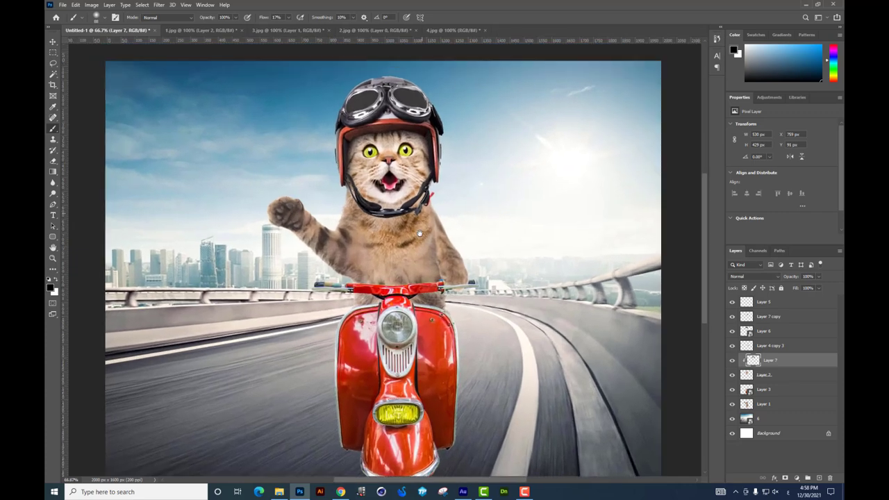
{"action": "scroll", "coordinate": [232, 164], "scroll_direction": "up", "scroll_amount": 1}
{"action": "right_click", "coordinate": [475, 254]}
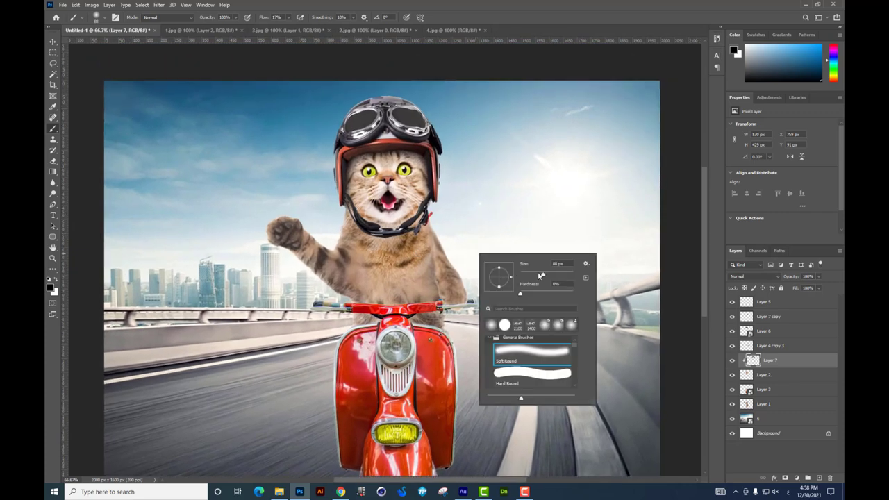
{"action": "key", "text": "Escape"}
{"action": "key", "text": "ctrl+plus"}
{"action": "key", "text": "ctrl+plus"}
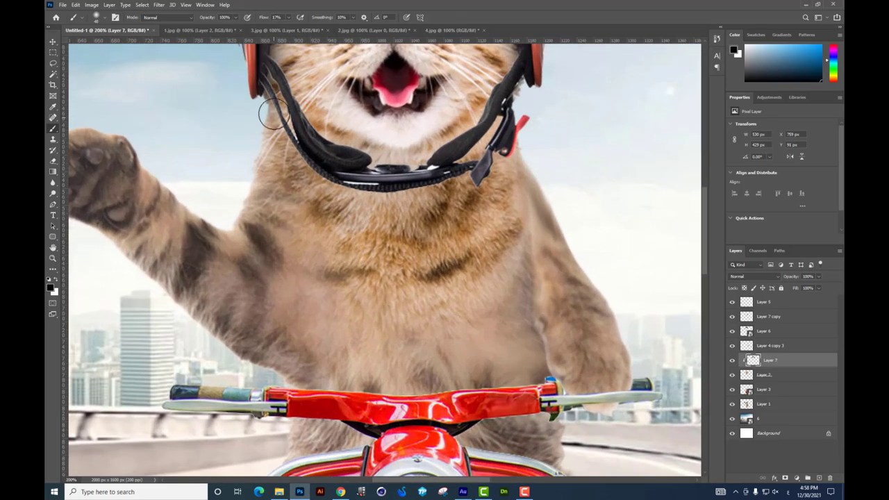
{"action": "left_click_drag", "start_coordinate": [290, 123], "coordinate": [505, 101]}
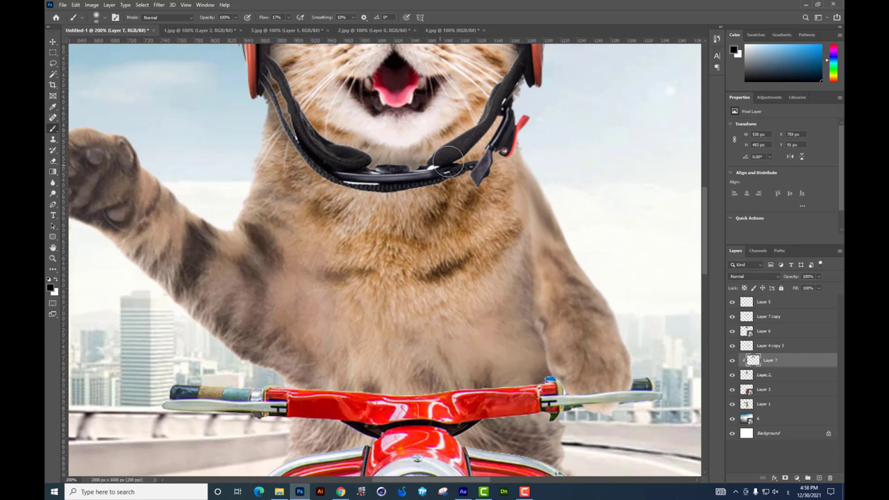
{"action": "key", "text": "ctrl+minus"}
{"action": "key", "text": "ctrl+minus"}
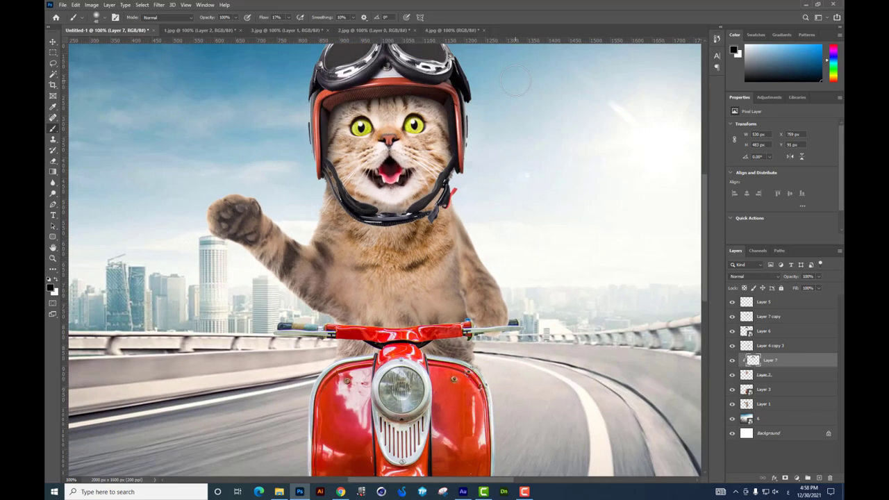
{"action": "key", "text": "ctrl+minus"}
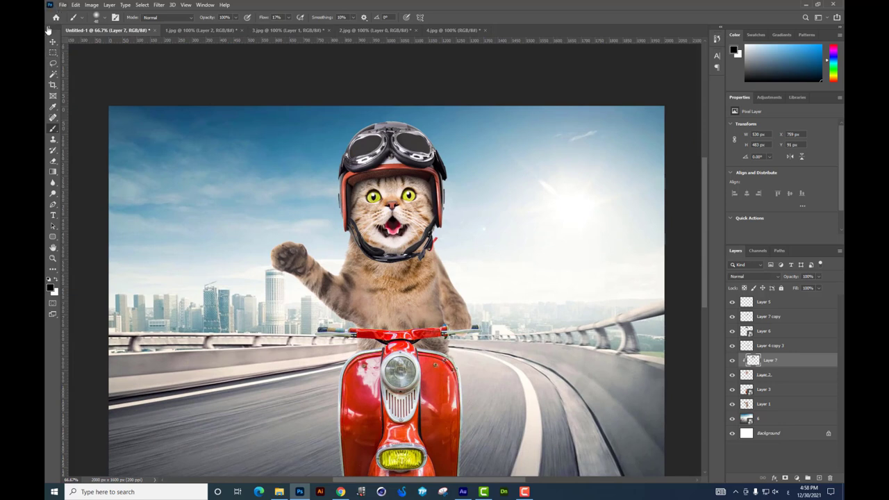
Step: Pick layers from the canvas until only the cat's body Layer 1 is active
{"action": "left_click", "coordinate": [52, 42]}
{"action": "right_click", "coordinate": [391, 306]}
{"action": "left_click", "coordinate": [403, 324]}
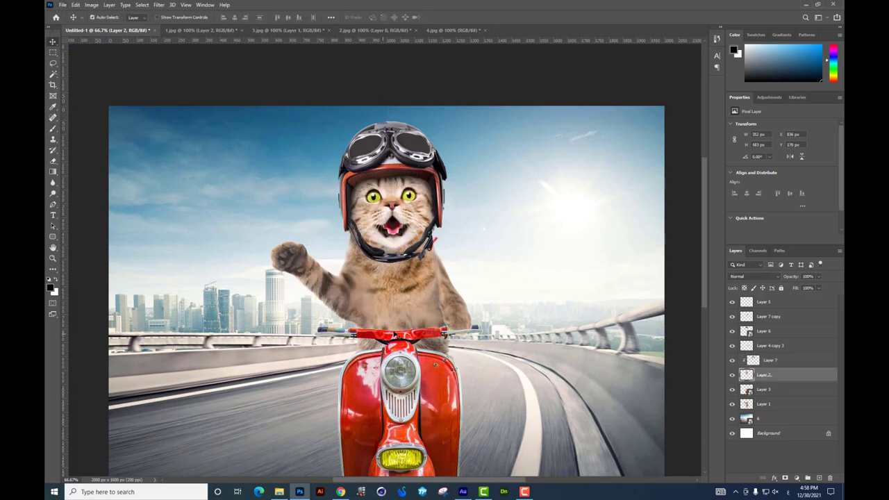
{"action": "left_click", "coordinate": [447, 349]}
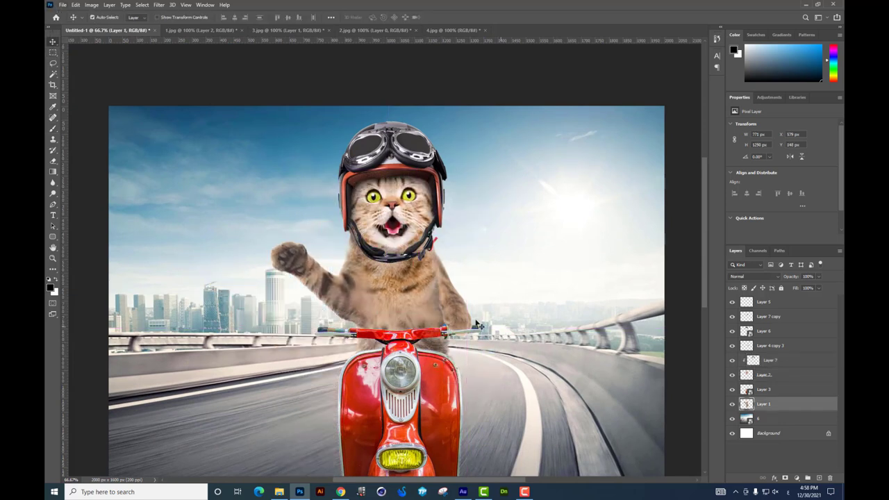
{"action": "left_click", "coordinate": [463, 325], "text": "shift"}
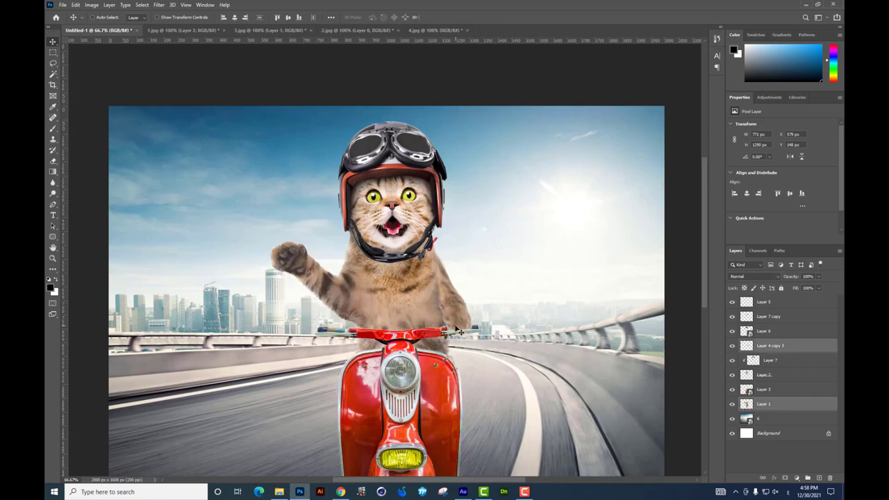
{"action": "right_click", "coordinate": [340, 299]}
{"action": "left_click", "coordinate": [344, 303]}
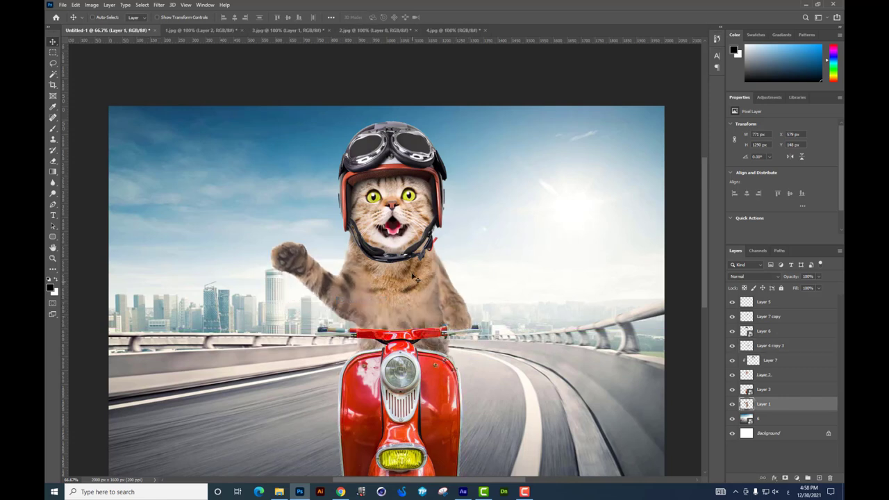
{"action": "right_click", "coordinate": [318, 296]}
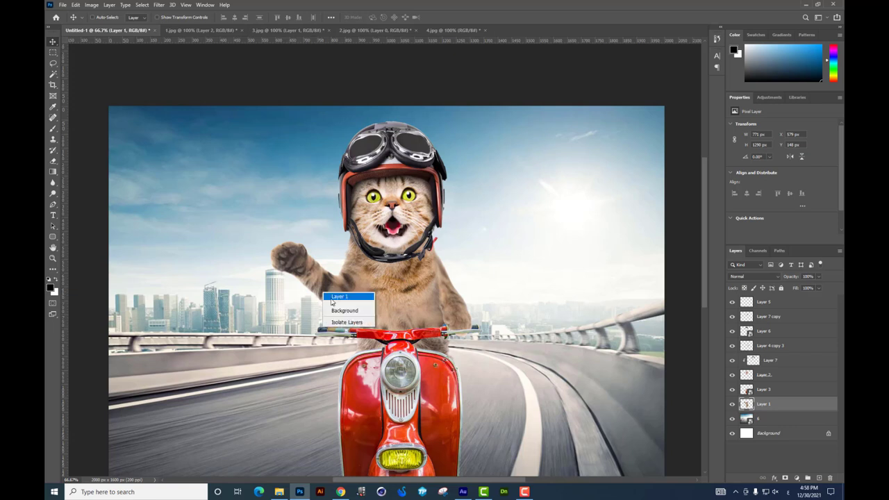
{"action": "left_click", "coordinate": [341, 309]}
Step: Add a colorized Hue/Saturation on Layer 1: Hue 29, Saturation 30, Lightness +9
{"action": "left_click", "coordinate": [806, 478]}
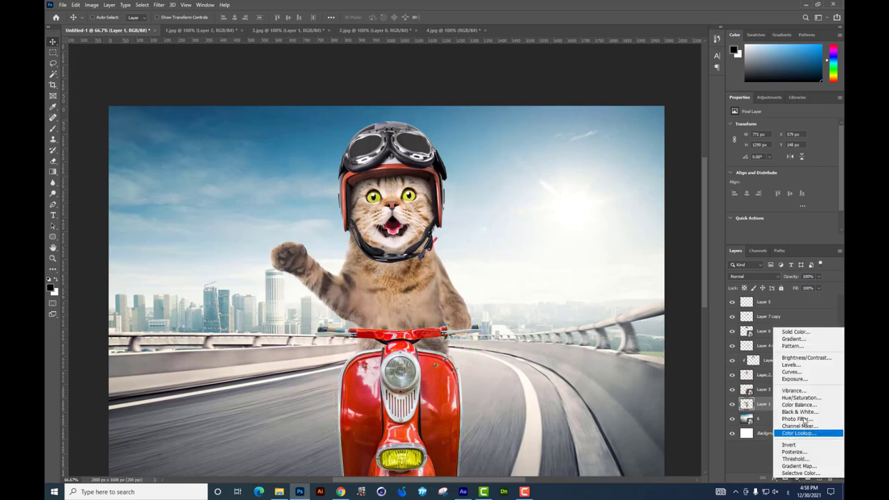
{"action": "left_click", "coordinate": [808, 403]}
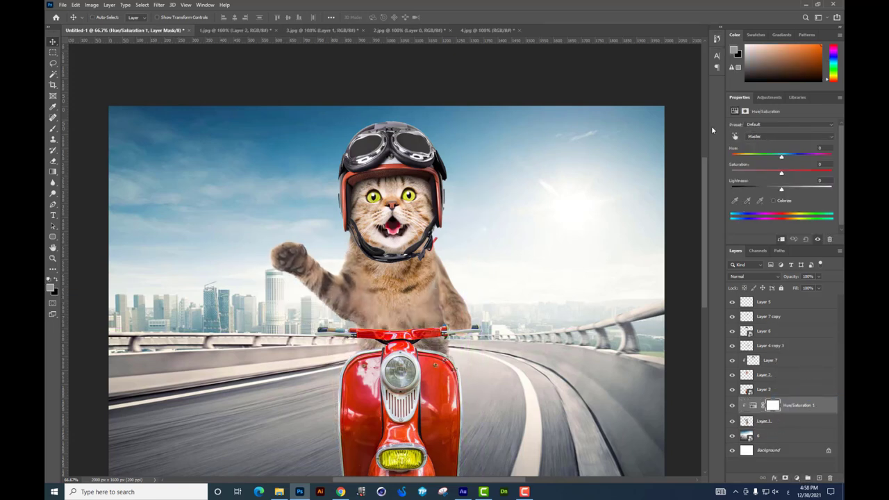
{"action": "left_click", "coordinate": [773, 202]}
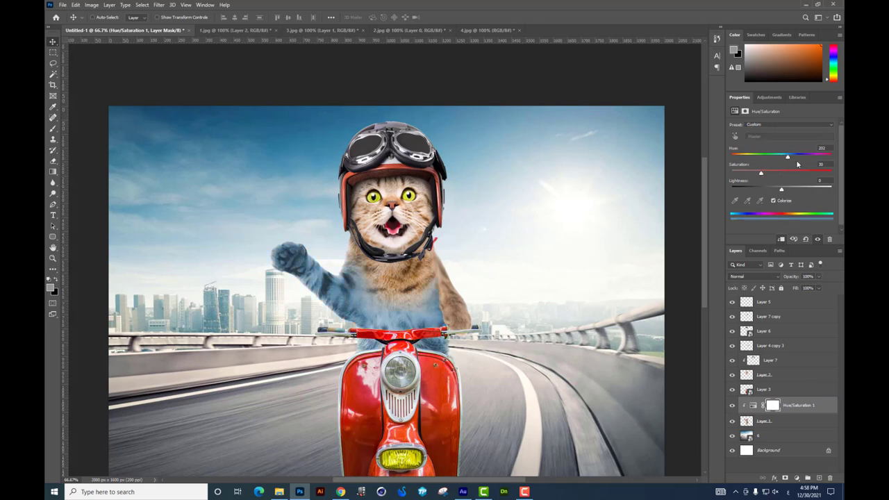
{"action": "left_click_drag", "start_coordinate": [787, 157], "coordinate": [740, 159]}
{"action": "left_click_drag", "start_coordinate": [781, 191], "coordinate": [787, 190]}
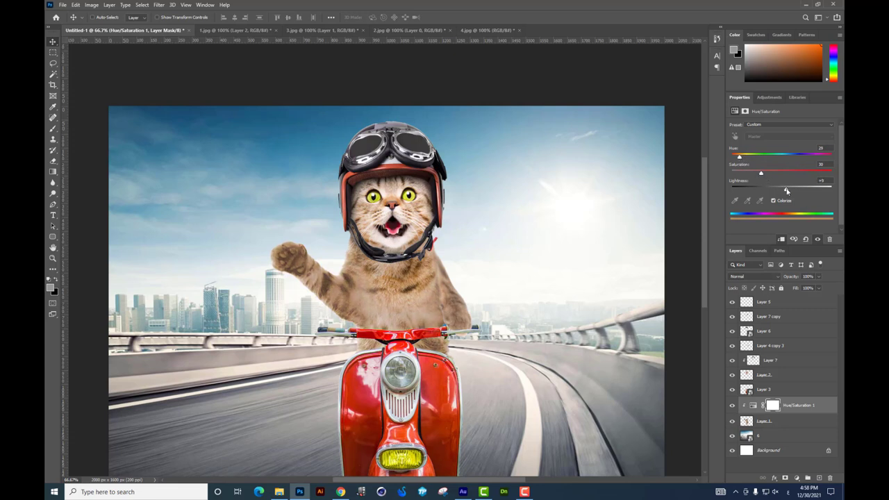
{"action": "left_click", "coordinate": [733, 406]}
Step: Duplicate the Hue/Saturation layer and clip the copy to the paw's Layer 4 copy 3
{"action": "key", "text": "ctrl+j"}
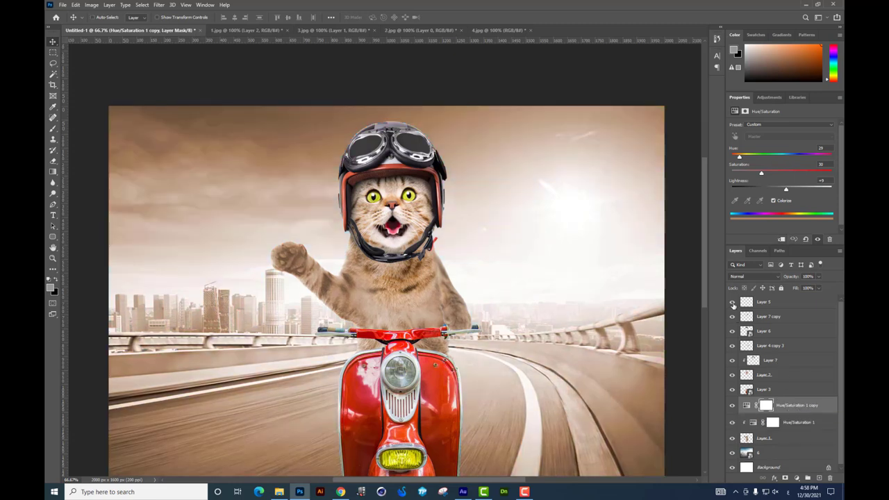
{"action": "left_click", "coordinate": [732, 316]}
{"action": "right_click", "coordinate": [455, 314]}
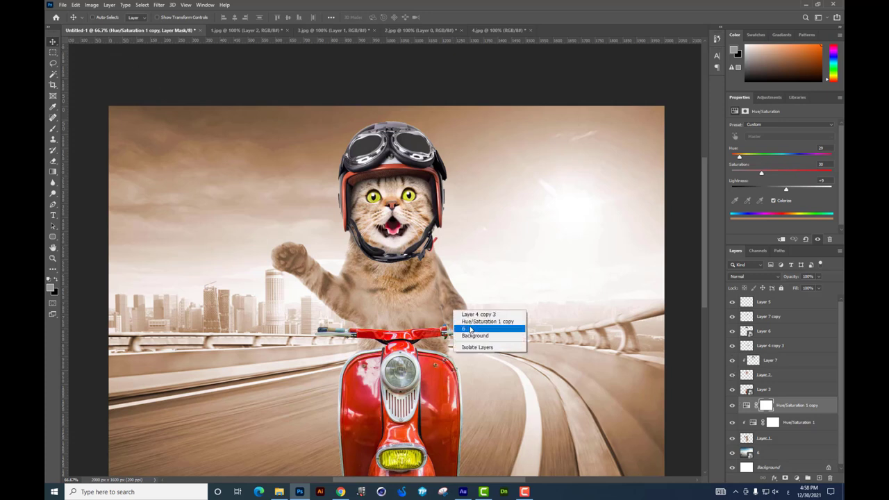
{"action": "left_click", "coordinate": [467, 313]}
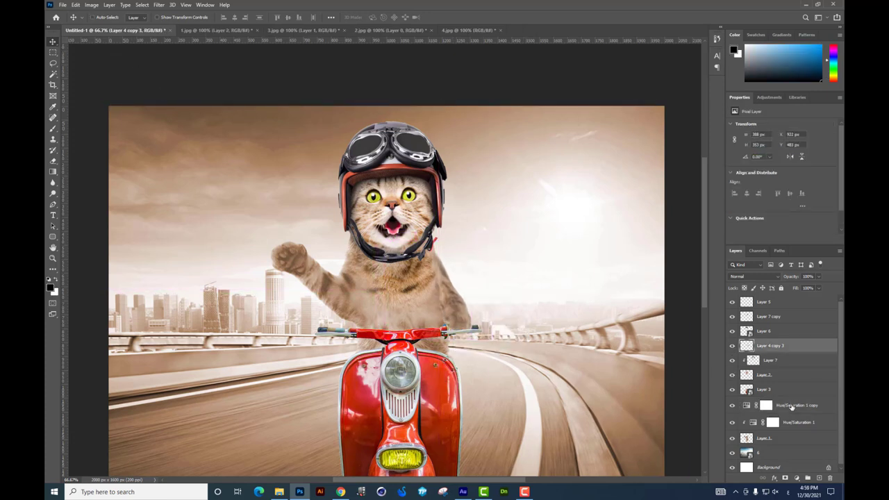
{"action": "mouse_move", "coordinate": [792, 408]}
{"action": "left_mouse_down"}
{"action": "mouse_move", "coordinate": [793, 338]}
{"action": "mouse_move", "coordinate": [786, 363]}
{"action": "left_mouse_up"}
{"action": "key", "text": "ctrl+alt+g"}
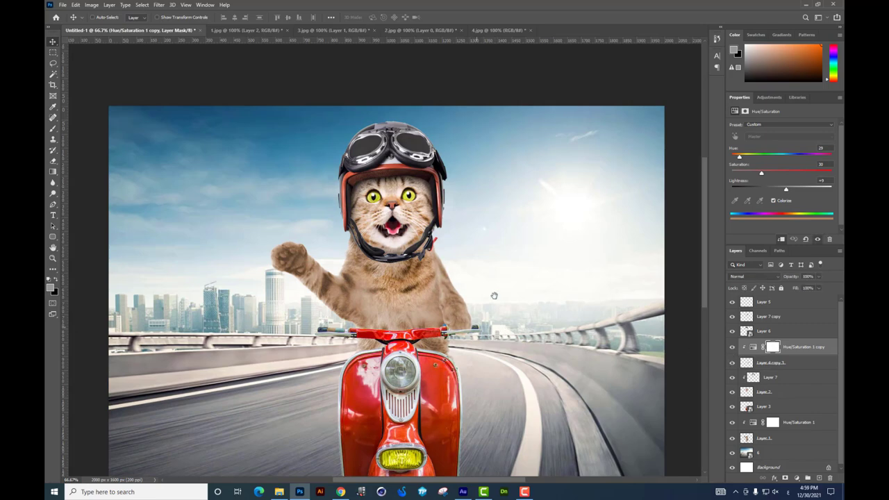
Step: Open the fried-chicken photo 5.jpg by dragging it in from the source folder
{"action": "scroll", "coordinate": [493, 294], "scroll_direction": "down", "scroll_amount": 3}
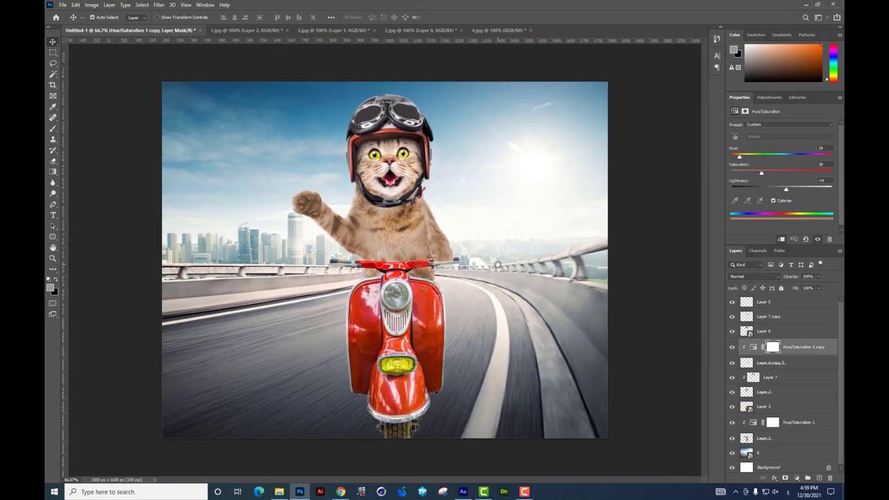
{"action": "scroll", "coordinate": [497, 264], "scroll_direction": "up", "scroll_amount": 2}
{"action": "scroll", "coordinate": [478, 208], "scroll_direction": "down", "scroll_amount": 1}
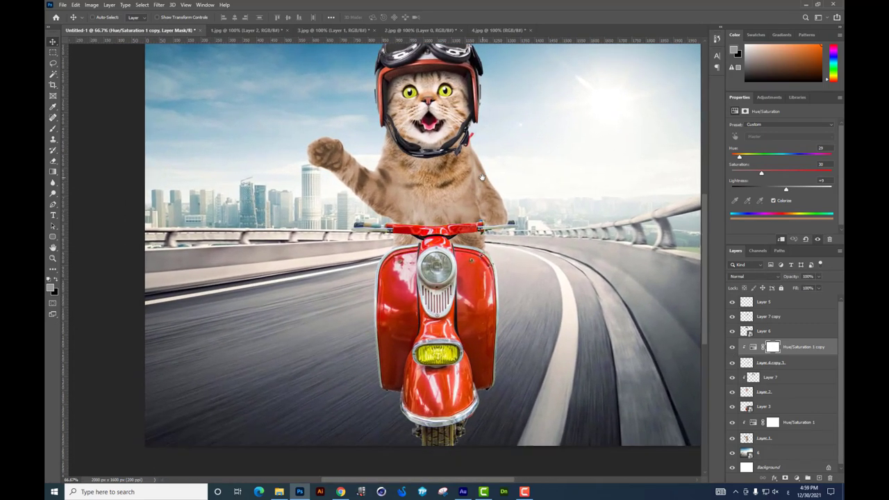
{"action": "scroll", "coordinate": [482, 178], "scroll_direction": "down", "scroll_amount": 2}
{"action": "scroll", "coordinate": [482, 177], "scroll_direction": "up", "scroll_amount": 1}
{"action": "key", "text": "alt+Tab"}
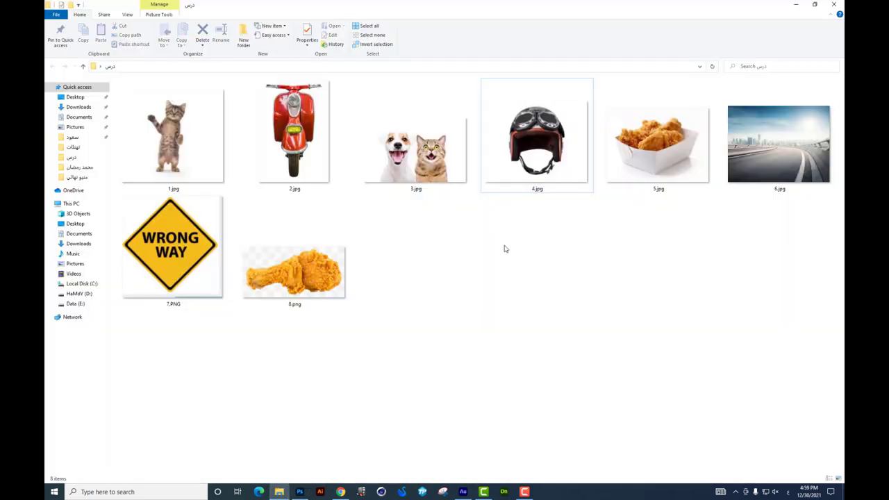
{"action": "mouse_move", "coordinate": [667, 153]}
{"action": "left_mouse_down"}
{"action": "mouse_move", "coordinate": [302, 492]}
{"action": "mouse_move", "coordinate": [278, 278]}
{"action": "left_mouse_up"}
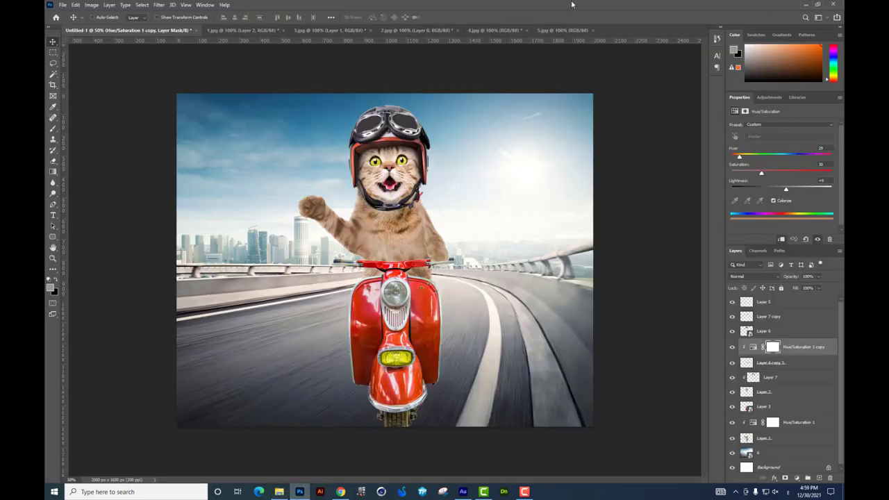
Step: Duplicate 5.jpg's Background and darken the copy with Levels, moving the black input slider right
{"action": "scroll", "coordinate": [236, 278], "scroll_direction": "up", "scroll_amount": 2}
{"action": "scroll", "coordinate": [237, 278], "scroll_direction": "up", "scroll_amount": 2}
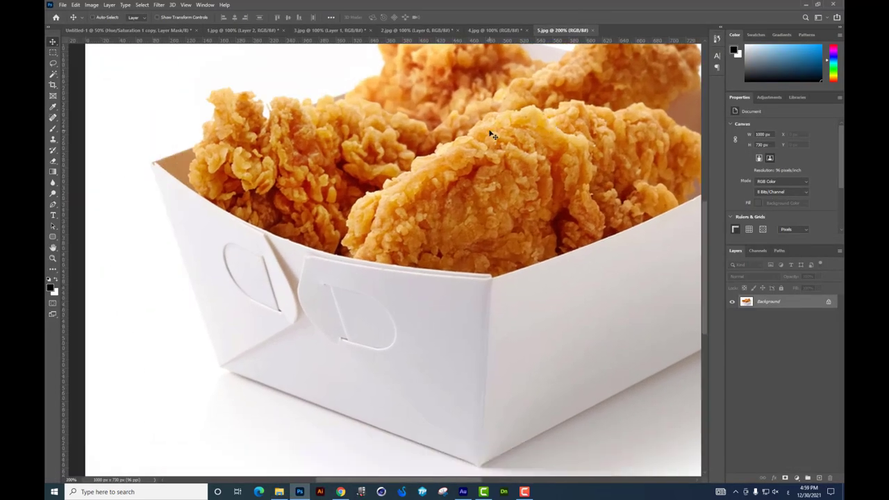
{"action": "scroll", "coordinate": [492, 135], "scroll_direction": "down", "scroll_amount": 1}
{"action": "scroll", "coordinate": [490, 132], "scroll_direction": "down", "scroll_amount": 1}
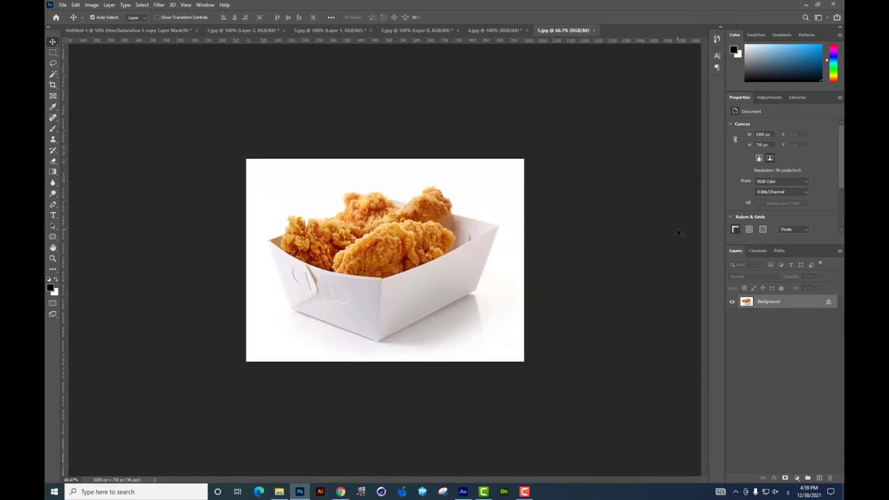
{"action": "key", "text": "ctrl+j"}
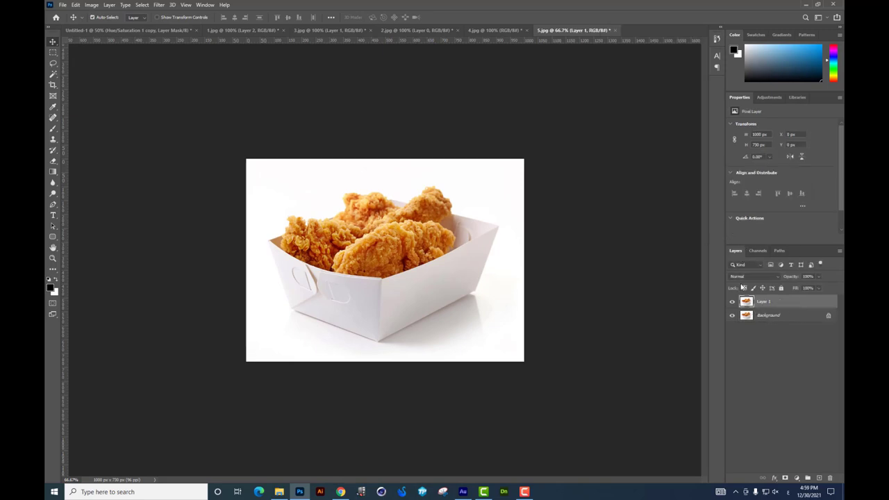
{"action": "key", "text": "ctrl+l"}
{"action": "left_click_drag", "start_coordinate": [462, 206], "coordinate": [519, 205]}
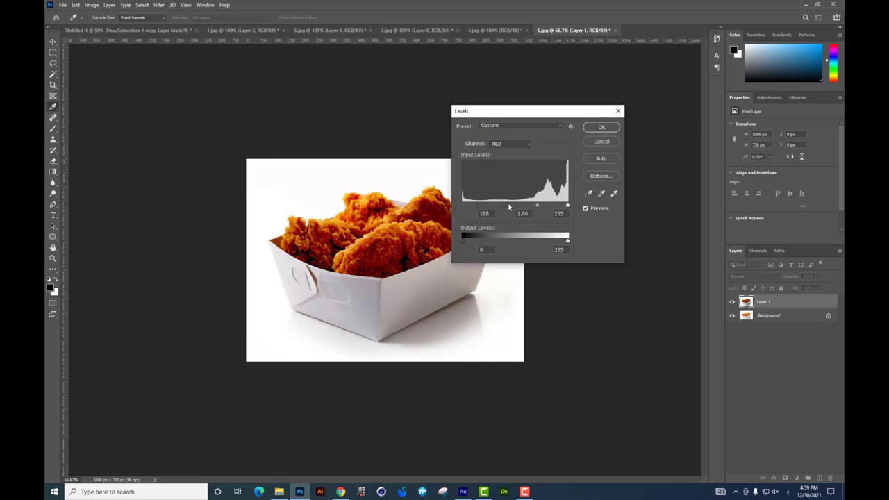
{"action": "key", "text": "Return"}
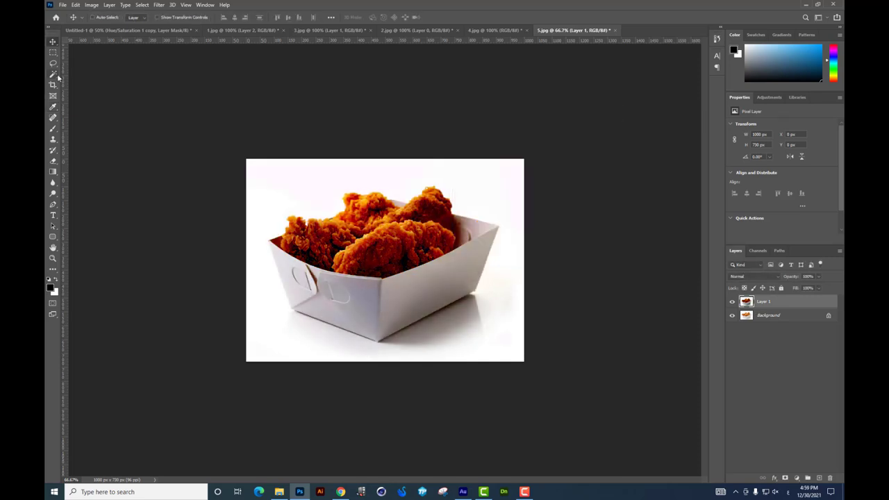
Step: Try a Magic Wand selection of the white background, then zoom in on the box
{"action": "key", "text": "w"}
{"action": "left_click", "coordinate": [416, 180]}
{"action": "key", "text": "ctrl+d"}
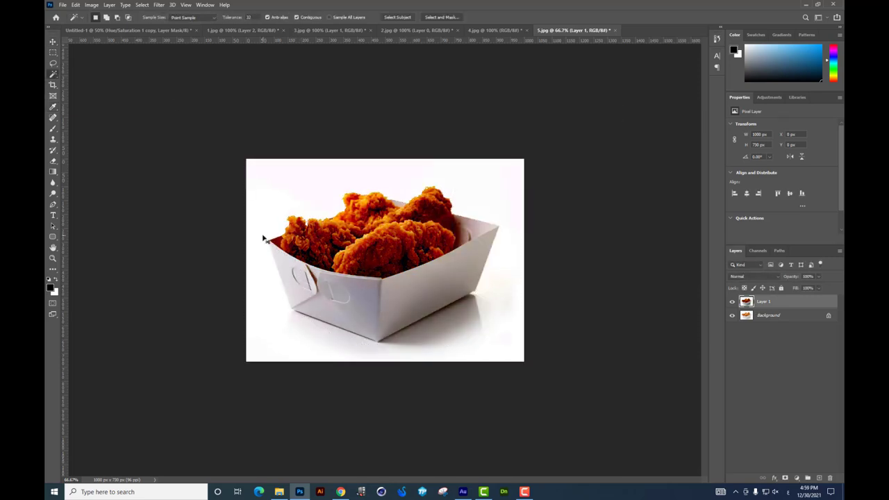
{"action": "key", "text": "ctrl+plus"}
{"action": "key", "text": "ctrl+plus"}
{"action": "left_click_drag", "start_coordinate": [355, 202], "coordinate": [416, 183]}
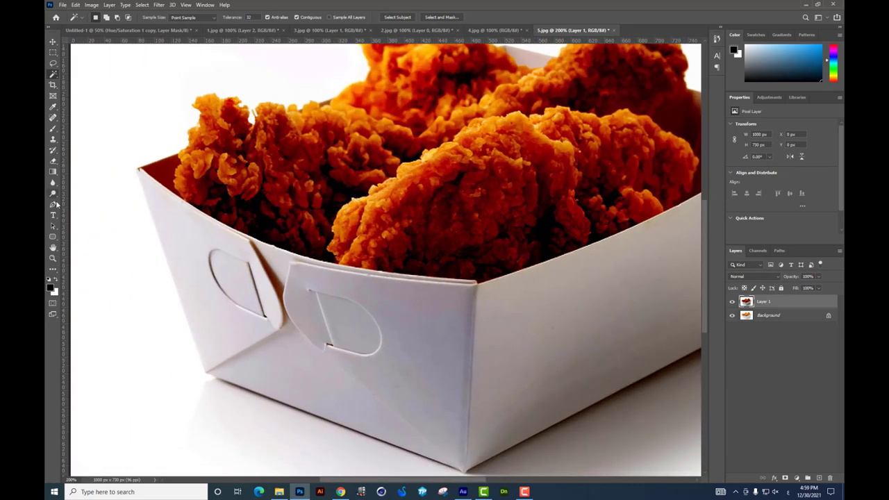
Step: Begin a Pen path along the box's left and bottom corners, undoing the last point
{"action": "left_click", "coordinate": [54, 204]}
{"action": "left_click", "coordinate": [137, 170]}
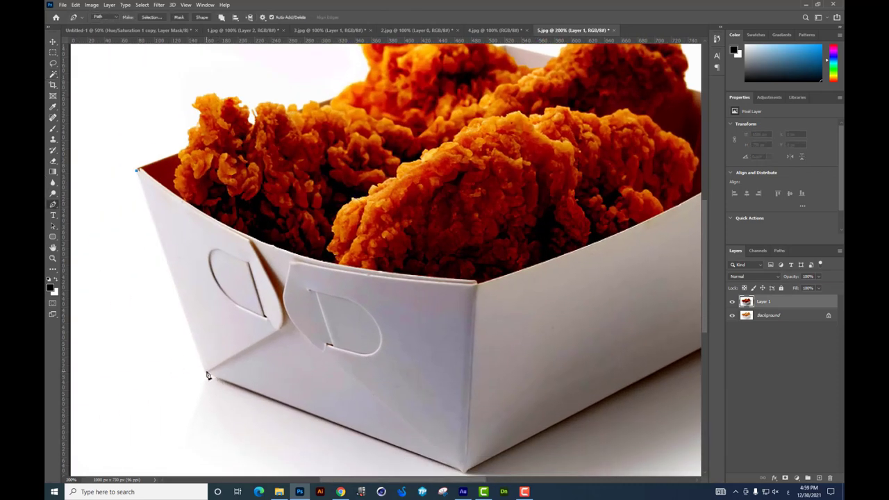
{"action": "left_click", "coordinate": [207, 372]}
{"action": "scroll", "coordinate": [437, 413], "scroll_direction": "down", "scroll_amount": 3}
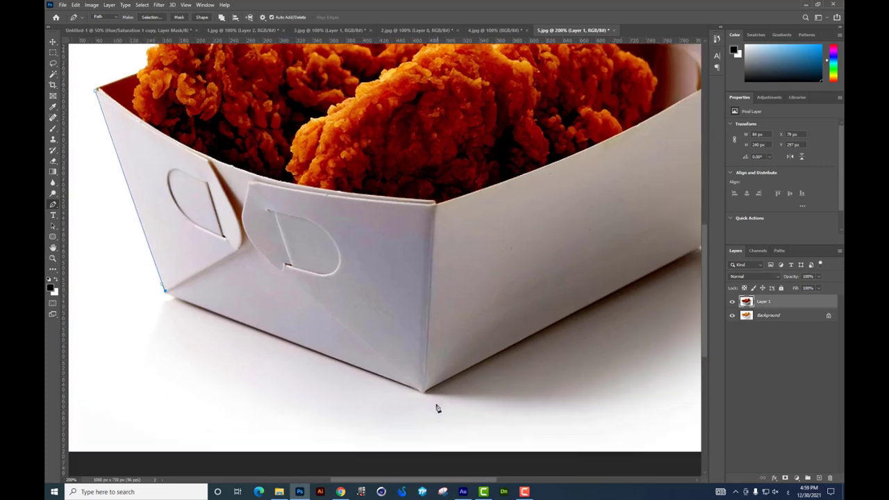
{"action": "left_click", "coordinate": [424, 395]}
{"action": "scroll", "coordinate": [639, 256], "scroll_direction": "right", "scroll_amount": 3}
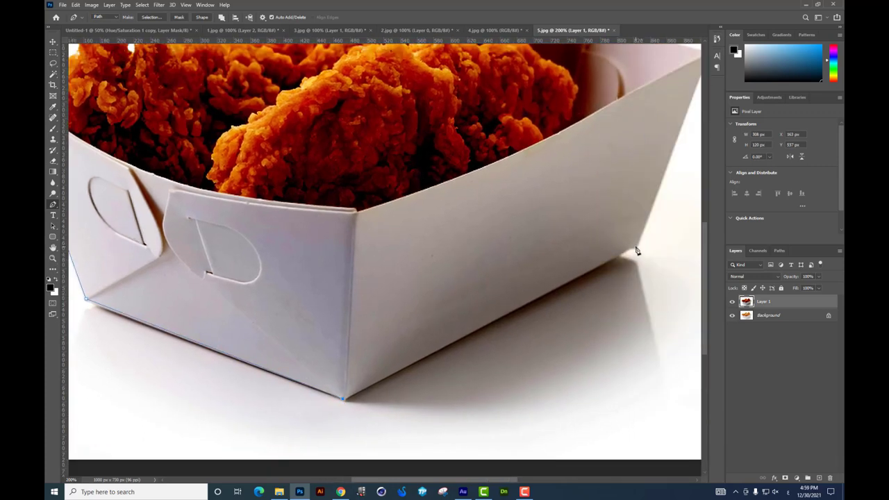
{"action": "scroll", "coordinate": [658, 219], "scroll_direction": "up", "scroll_amount": 4}
{"action": "scroll", "coordinate": [610, 200], "scroll_direction": "right", "scroll_amount": 3}
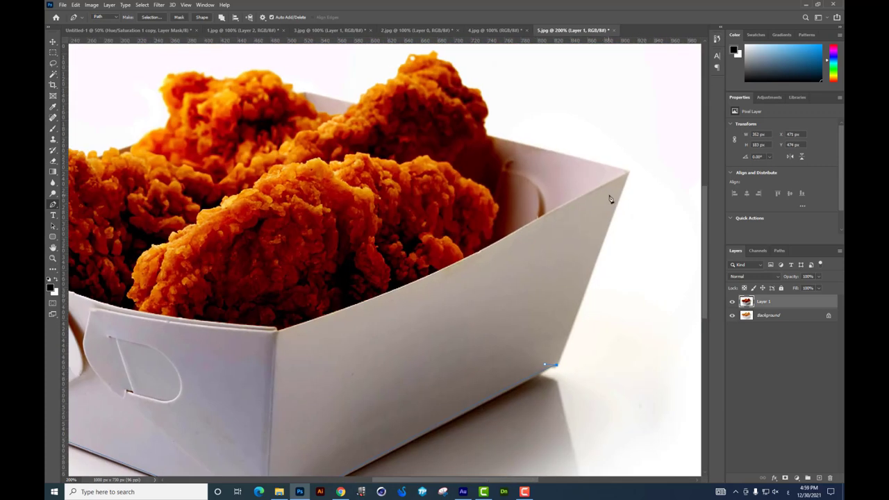
{"action": "left_click", "coordinate": [630, 174]}
{"action": "key", "text": "ctrl+z"}
{"action": "key", "text": "ctrl+minus"}
Step: Trace a closed Pen path around the white area beside and below the box and make it a selection
{"action": "left_click", "coordinate": [627, 172]}
{"action": "left_click", "coordinate": [635, 281]}
{"action": "left_click", "coordinate": [618, 393]}
{"action": "left_click", "coordinate": [596, 446]}
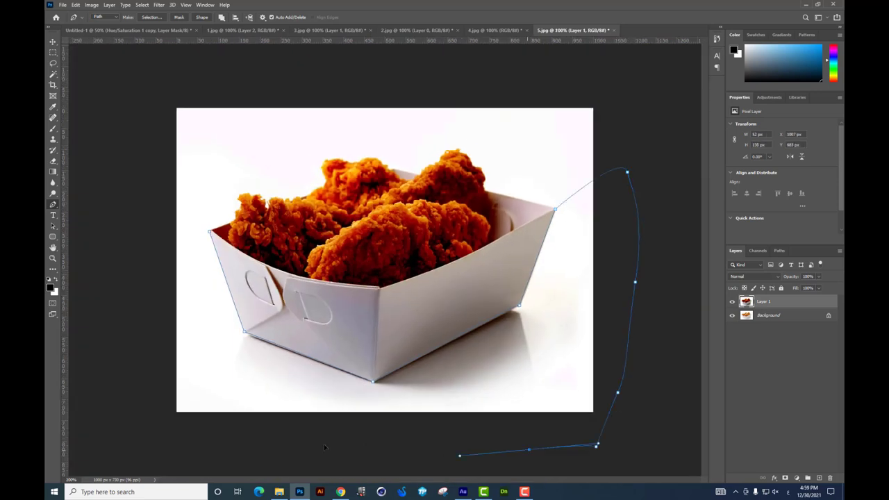
{"action": "left_click", "coordinate": [142, 431]}
{"action": "left_click", "coordinate": [113, 409]}
{"action": "left_click", "coordinate": [107, 215]}
{"action": "left_click", "coordinate": [141, 192]}
{"action": "left_click", "coordinate": [211, 231]}
{"action": "key", "text": "ctrl+Return"}
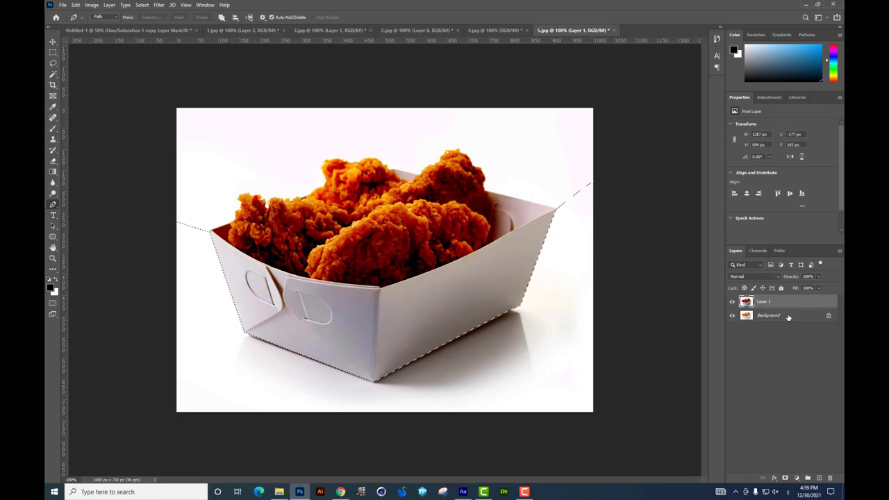
Step: Unlock the Background as Layer 0, delete the selected white area and deselect
{"action": "double_click", "coordinate": [789, 317]}
{"action": "key", "text": "Return"}
{"action": "key", "text": "Delete"}
{"action": "key", "text": "ctrl+d"}
{"action": "left_click", "coordinate": [787, 305]}
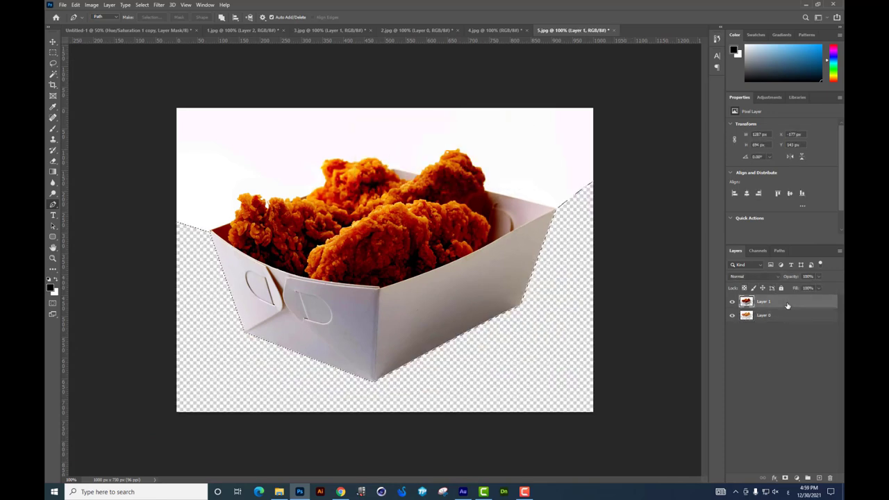
Step: Delete the white sky above the box with the Magic Wand and remove the extra Layer 1
{"action": "left_click", "coordinate": [52, 74]}
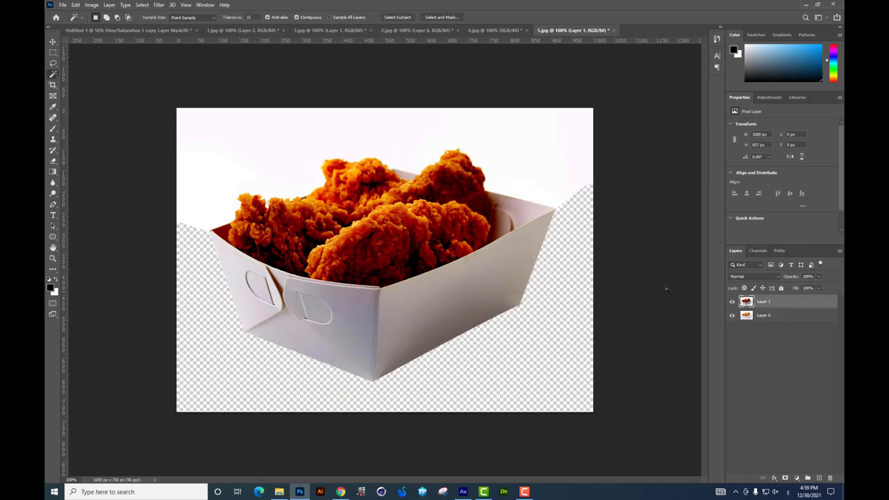
{"action": "left_click", "coordinate": [540, 147]}
{"action": "key", "text": "Delete"}
{"action": "left_click", "coordinate": [774, 316]}
{"action": "key", "text": "ctrl+d"}
{"action": "left_click", "coordinate": [785, 304]}
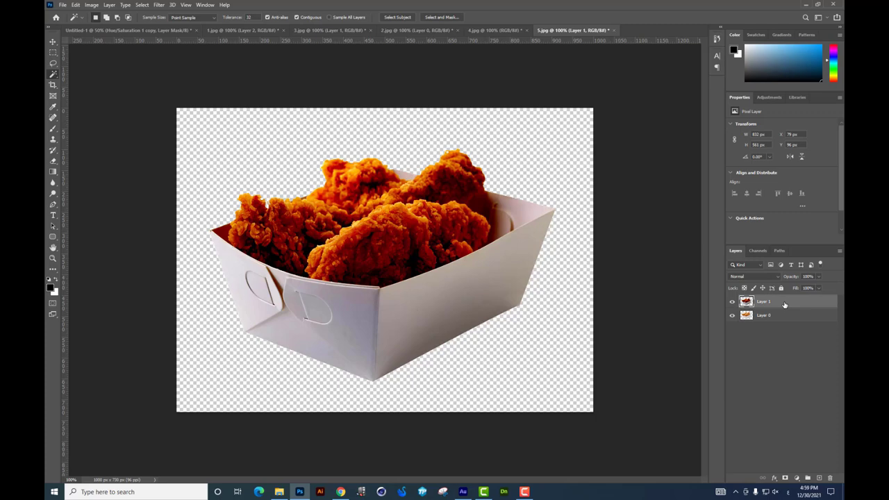
{"action": "key", "text": "Delete"}
Step: Convert the chicken cut-out Layer 0 into a smart object and inspect its edges
{"action": "right_click", "coordinate": [789, 305]}
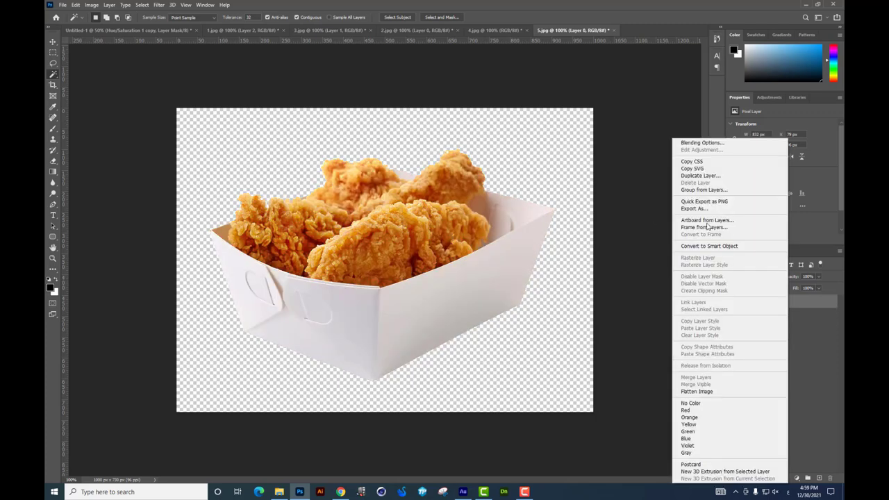
{"action": "left_click", "coordinate": [735, 247]}
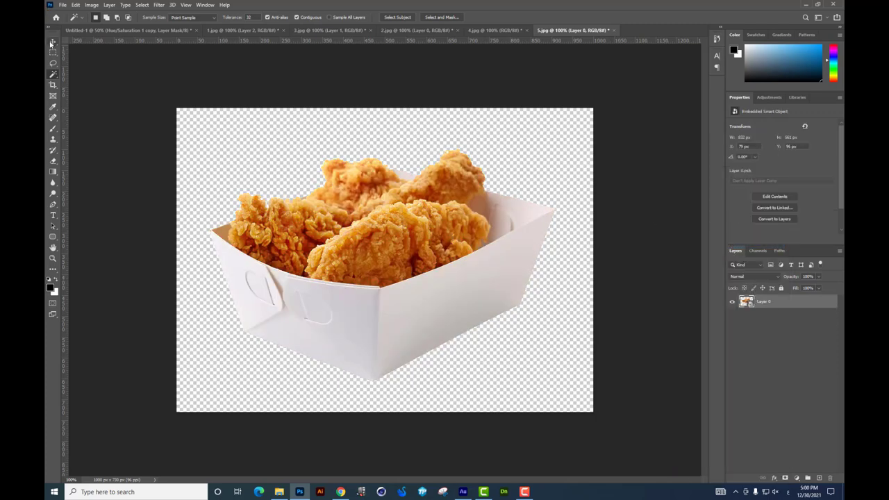
{"action": "left_click", "coordinate": [53, 42]}
{"action": "key", "text": "ctrl+plus"}
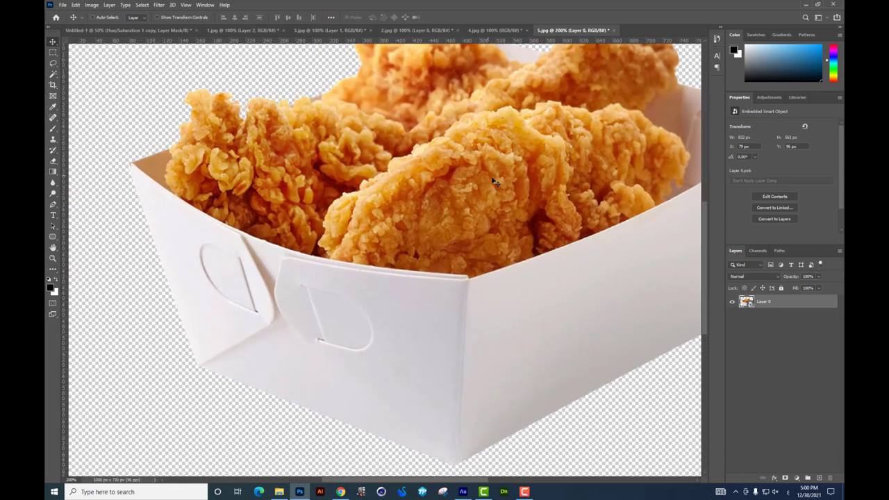
{"action": "scroll", "coordinate": [495, 182], "scroll_direction": "down", "scroll_amount": 3}
{"action": "left_click", "coordinate": [494, 30]}
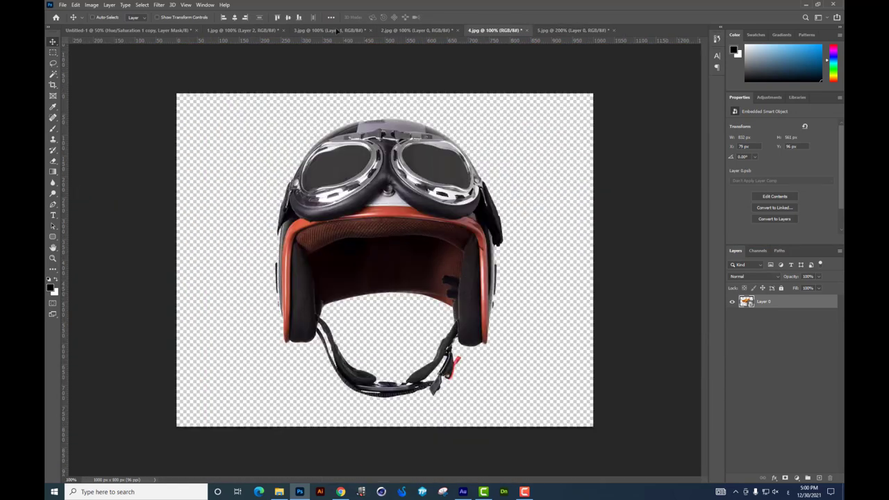
Step: Bring the chicken box into Untitled-1 and scale it to about 30% near the cat's paw
{"action": "left_click", "coordinate": [231, 31]}
{"action": "left_click", "coordinate": [183, 32]}
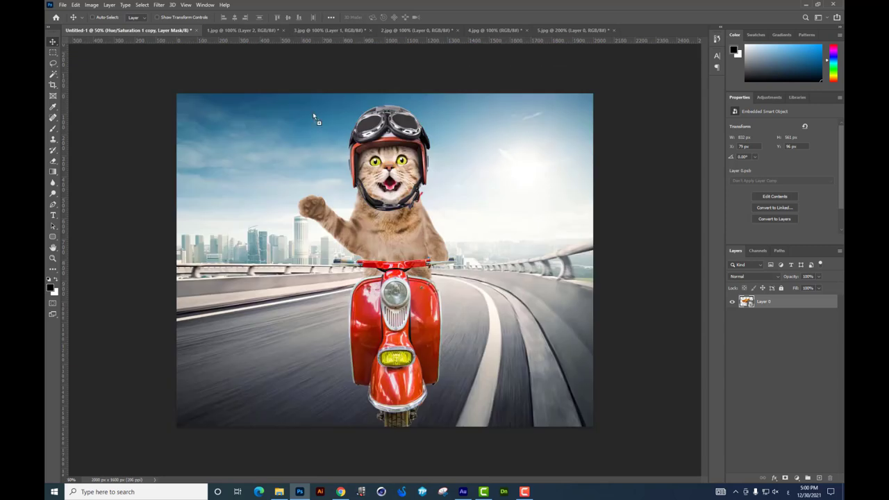
{"action": "left_click_drag", "start_coordinate": [390, 241], "coordinate": [342, 208]}
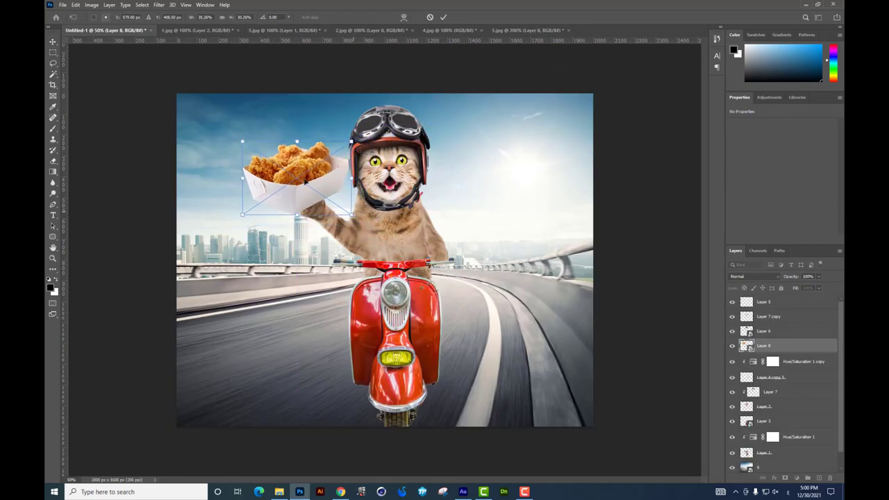
{"action": "left_click_drag", "start_coordinate": [323, 145], "coordinate": [344, 162]}
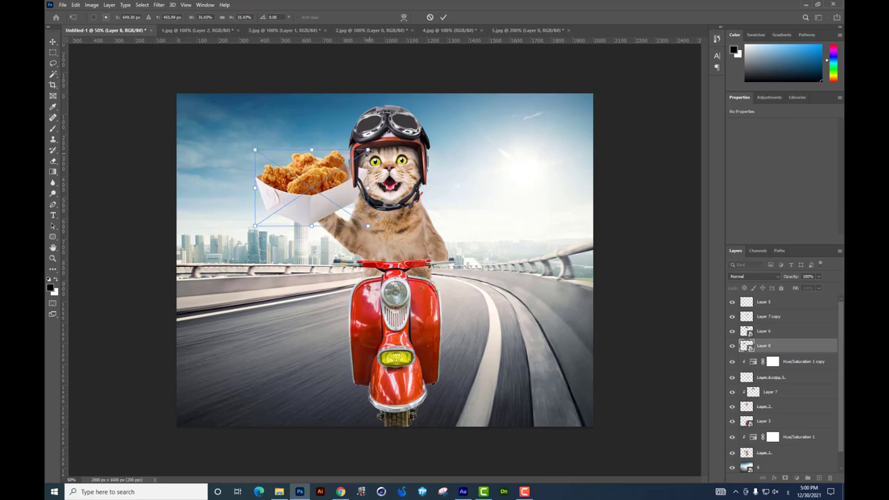
{"action": "key", "text": "Return"}
Step: Flip the chicken box using the free-transform context menu's flip options
{"action": "key", "text": "ctrl+plus"}
{"action": "scroll", "coordinate": [373, 200], "scroll_direction": "up", "scroll_amount": 2}
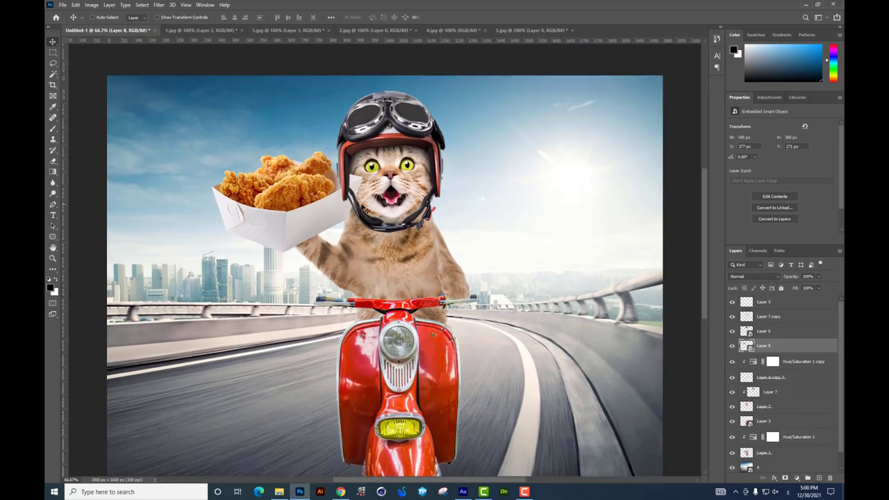
{"action": "key", "text": "ctrl+t"}
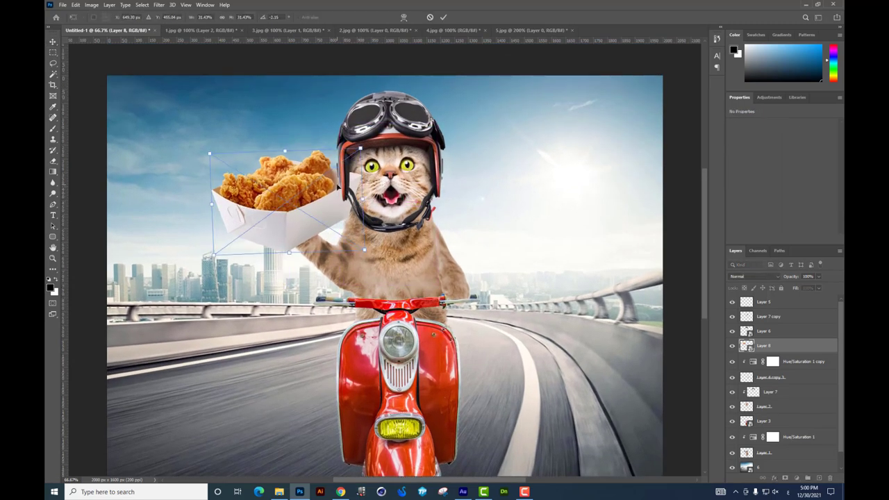
{"action": "key", "text": "Return"}
{"action": "key", "text": "ctrl+t"}
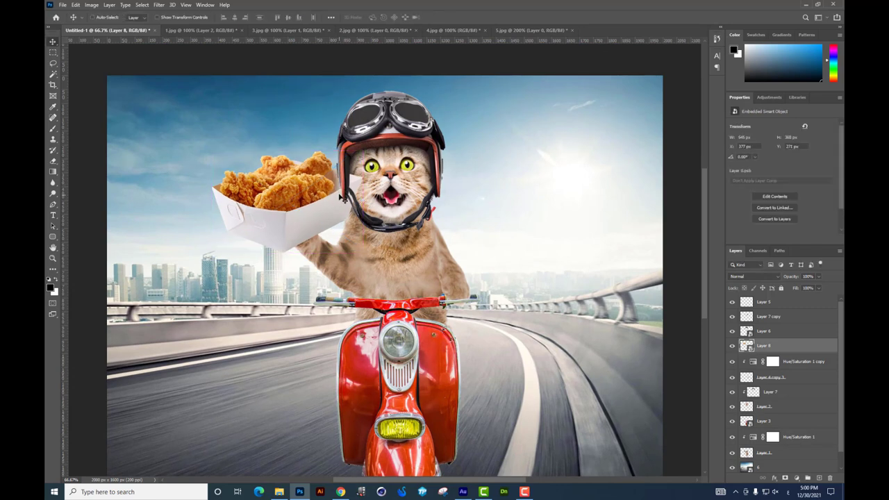
{"action": "right_click", "coordinate": [341, 194]}
{"action": "left_click", "coordinate": [361, 325]}
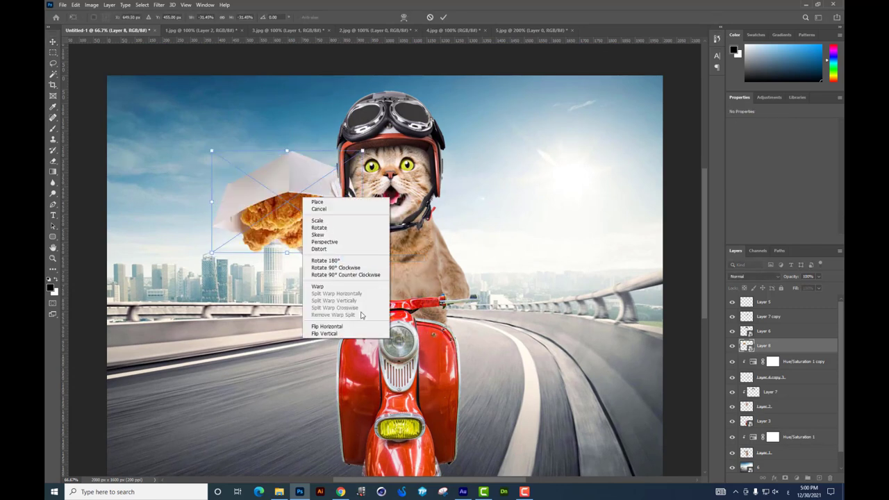
{"action": "left_click", "coordinate": [332, 333]}
{"action": "key", "text": "Return"}
Step: Nudge the chicken box into final position within the cat's raised paw
{"action": "mouse_move", "coordinate": [334, 214]}
{"action": "left_mouse_down"}
{"action": "mouse_move", "coordinate": [333, 221]}
{"action": "mouse_move", "coordinate": [316, 216]}
{"action": "left_mouse_up"}
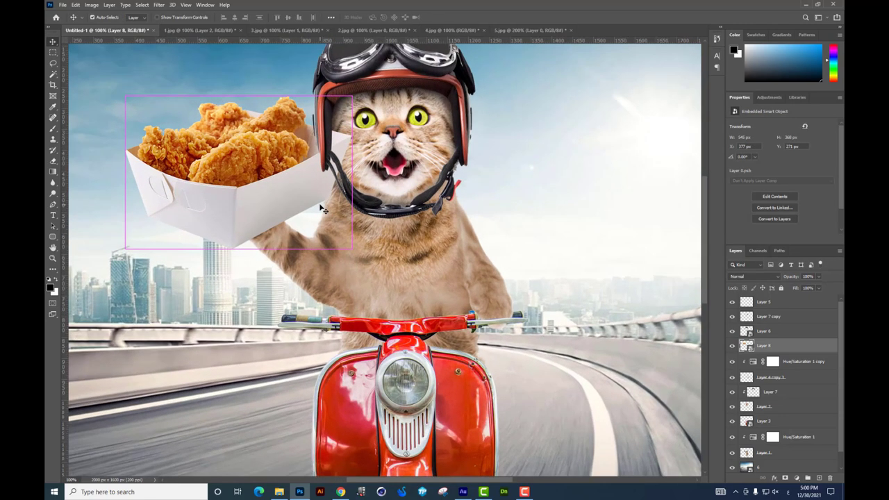
{"action": "scroll", "coordinate": [323, 210], "scroll_direction": "up", "scroll_amount": 3}
{"action": "scroll", "coordinate": [417, 278], "scroll_direction": "down", "scroll_amount": 1}
{"action": "scroll", "coordinate": [417, 278], "scroll_direction": "up", "scroll_amount": 1}
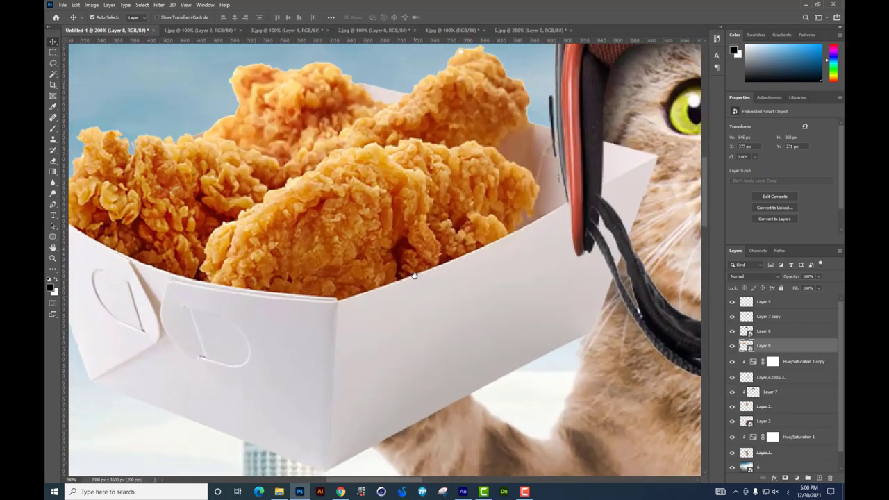
{"action": "scroll", "coordinate": [331, 266], "scroll_direction": "up", "scroll_amount": 1}
{"action": "left_click_drag", "start_coordinate": [303, 253], "coordinate": [246, 239]}
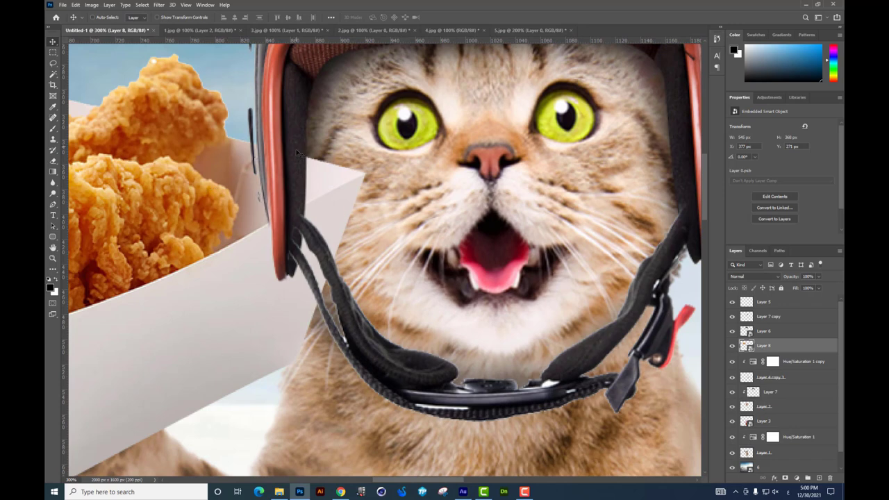
Step: Set the Eraser brush size to 70 for trimming the overlap
{"action": "left_click", "coordinate": [54, 161]}
{"action": "right_click", "coordinate": [338, 177]}
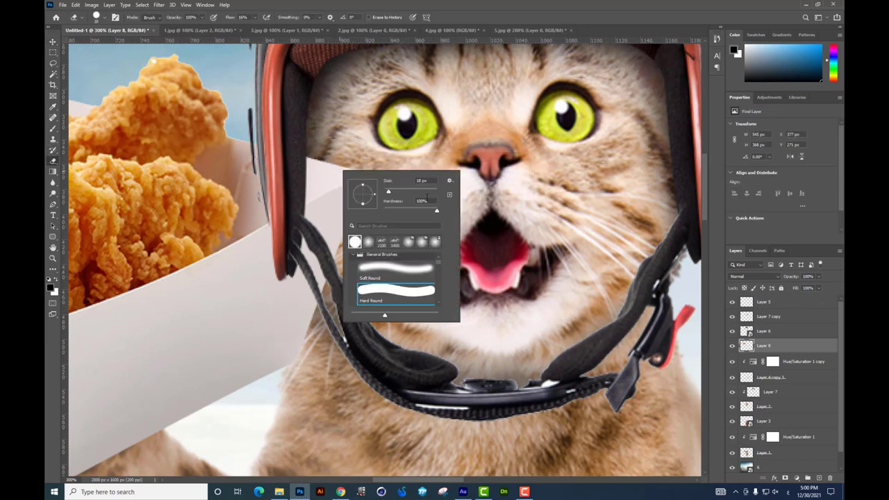
{"action": "double_click", "coordinate": [422, 181]}
{"action": "type", "text": "70"}
{"action": "key", "text": "Return"}
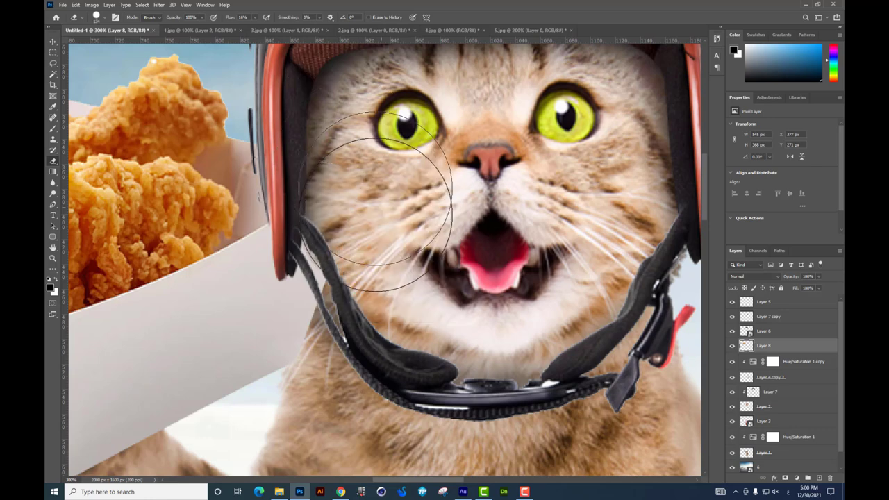
{"action": "right_click", "coordinate": [408, 243]}
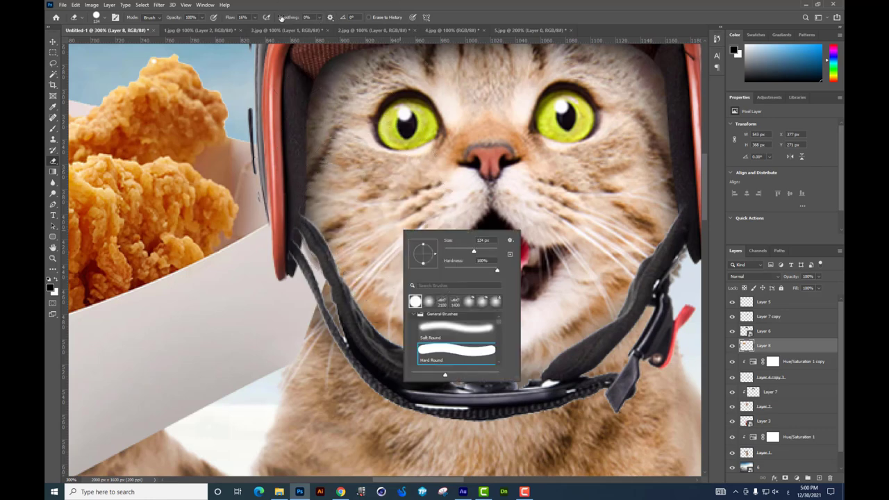
{"action": "key", "text": "Escape"}
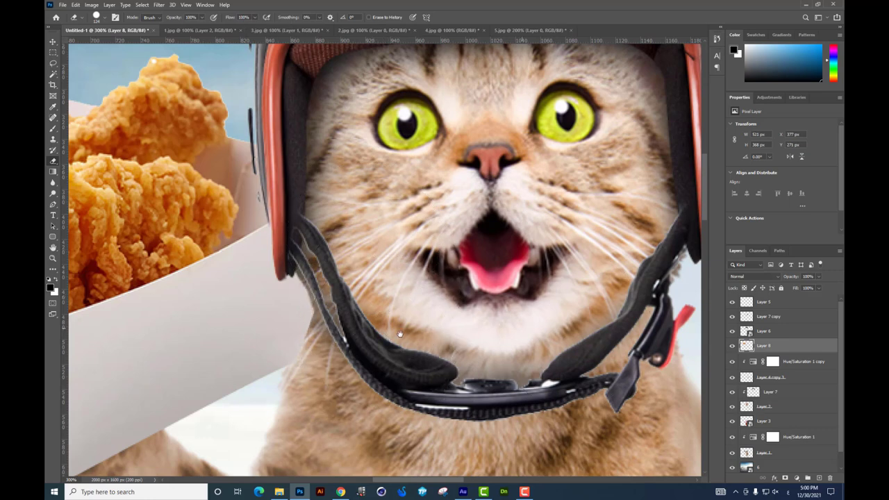
{"action": "left_click_drag", "start_coordinate": [399, 334], "coordinate": [472, 209]}
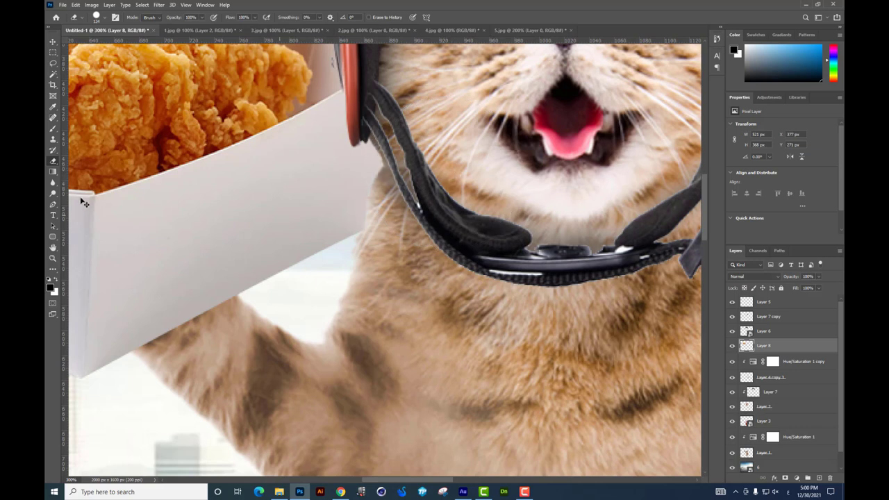
Step: Fade the box layer, trace a pen selection around the helmet strap and cheek, then deselect
{"action": "left_click", "coordinate": [53, 205]}
{"action": "left_click", "coordinate": [823, 288]}
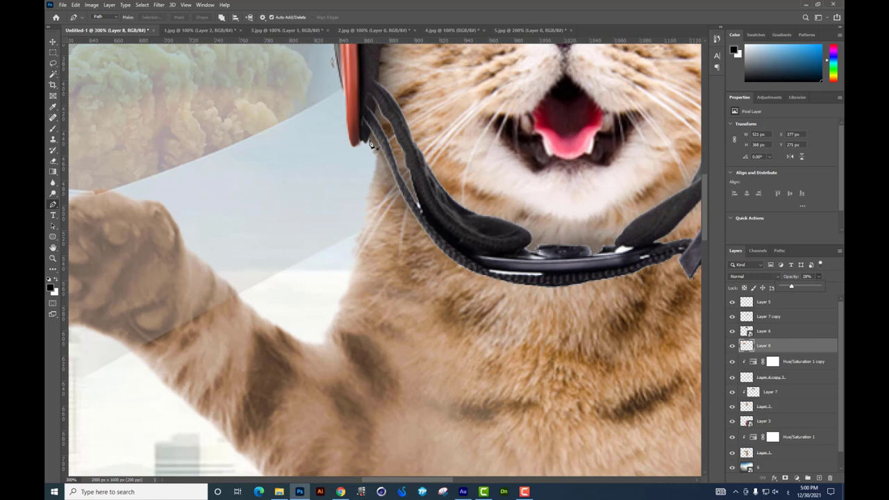
{"action": "left_click", "coordinate": [370, 144]}
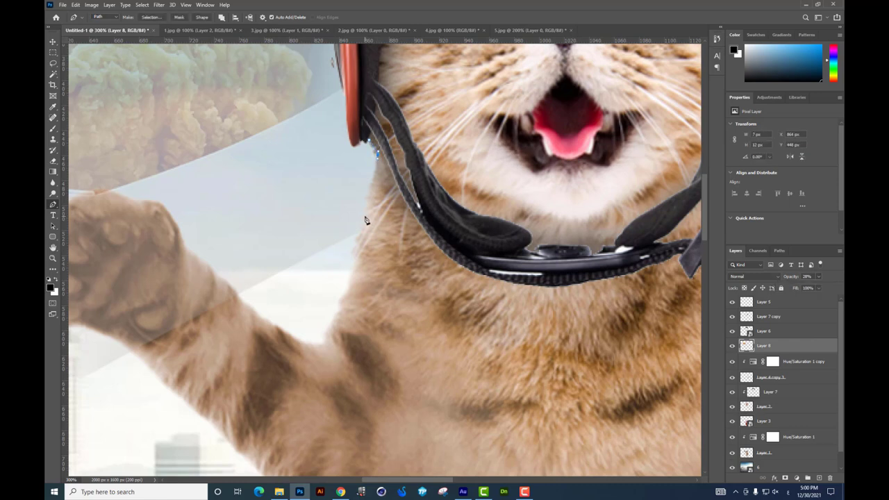
{"action": "left_click", "coordinate": [497, 226]}
{"action": "left_click", "coordinate": [520, 132]}
{"action": "left_click", "coordinate": [458, 72]}
{"action": "left_click", "coordinate": [401, 76]}
{"action": "left_click", "coordinate": [377, 154]}
{"action": "key", "text": "ctrl+Return"}
{"action": "key", "text": "ctrl+d"}
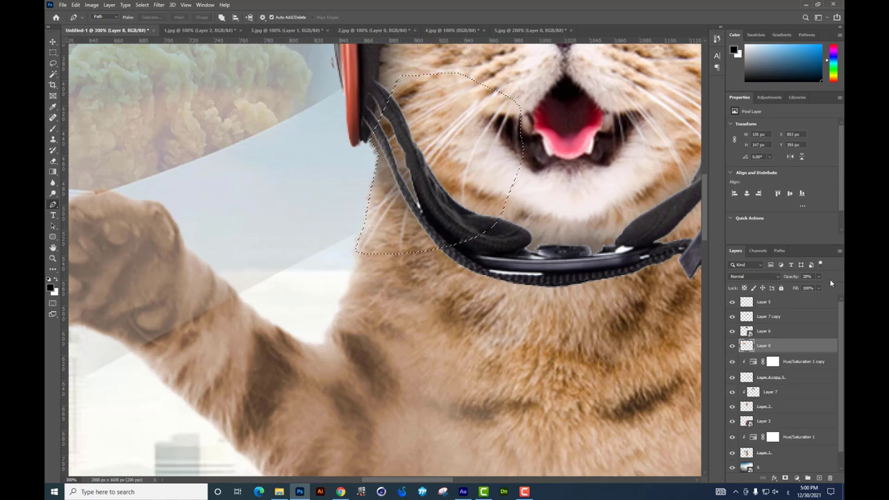
{"action": "key", "text": "ctrl+minus"}
Step: Begin a Pen path along the food box, placing curved anchors at its front corner
{"action": "key", "text": "ctrl+minus"}
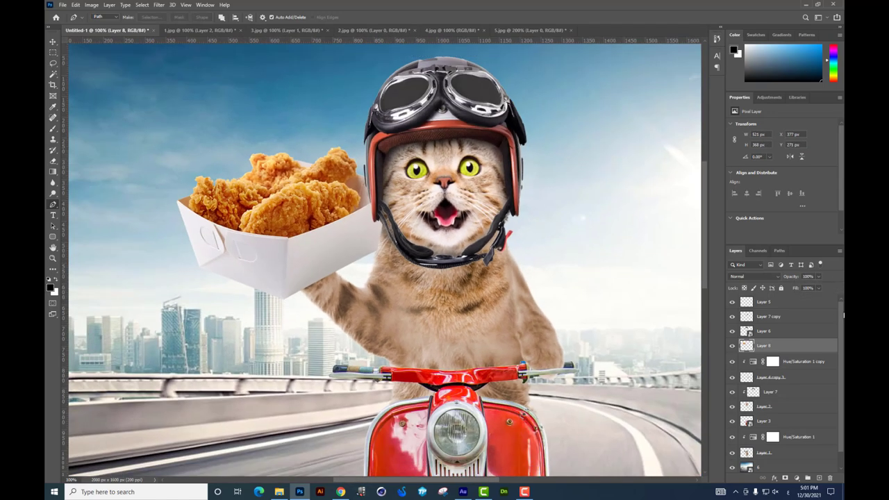
{"action": "key", "text": "ctrl+minus"}
{"action": "scroll", "coordinate": [279, 197], "scroll_direction": "up", "scroll_amount": 3}
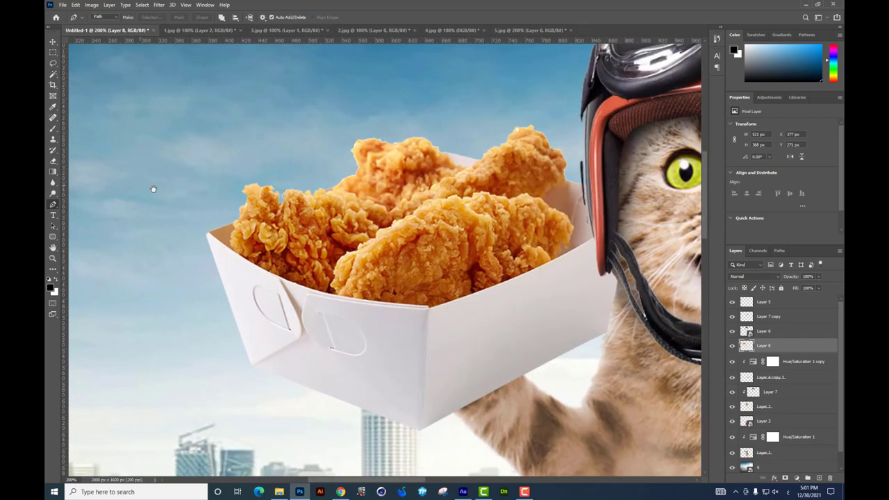
{"action": "left_click_drag", "start_coordinate": [154, 189], "coordinate": [176, 195]}
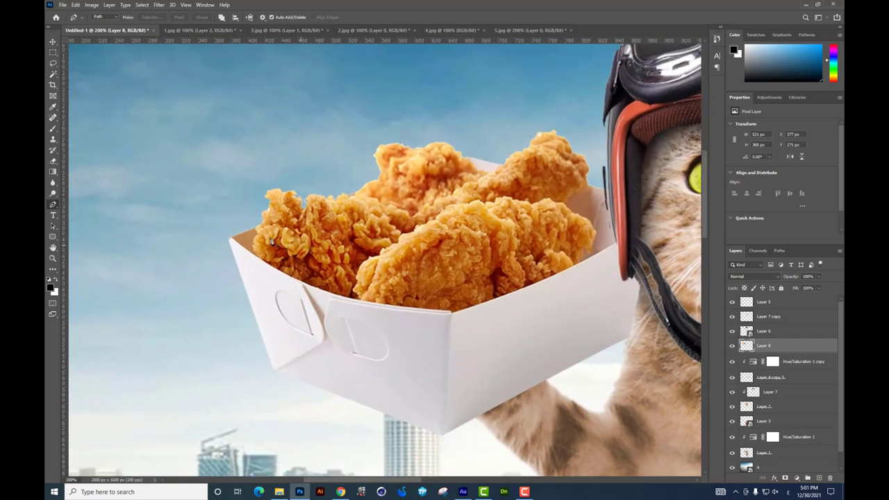
{"action": "scroll", "coordinate": [258, 236], "scroll_direction": "up", "scroll_amount": 1}
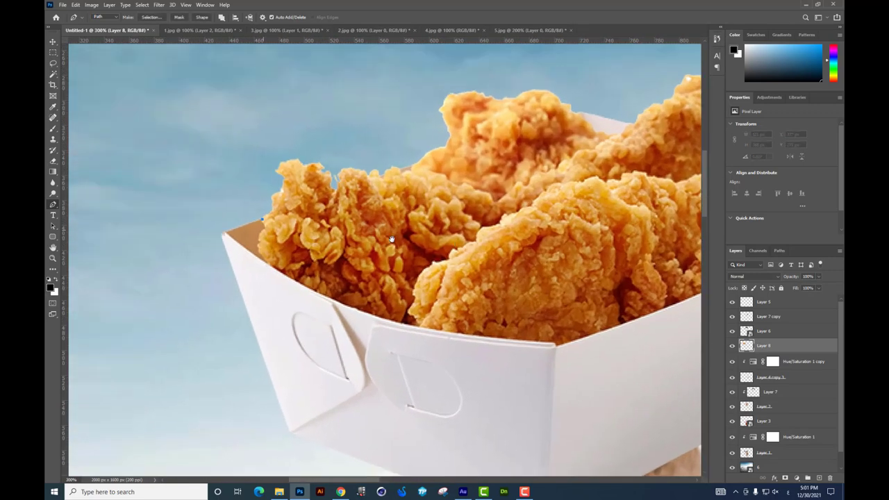
{"action": "scroll", "coordinate": [364, 223], "scroll_direction": "up", "scroll_amount": 1}
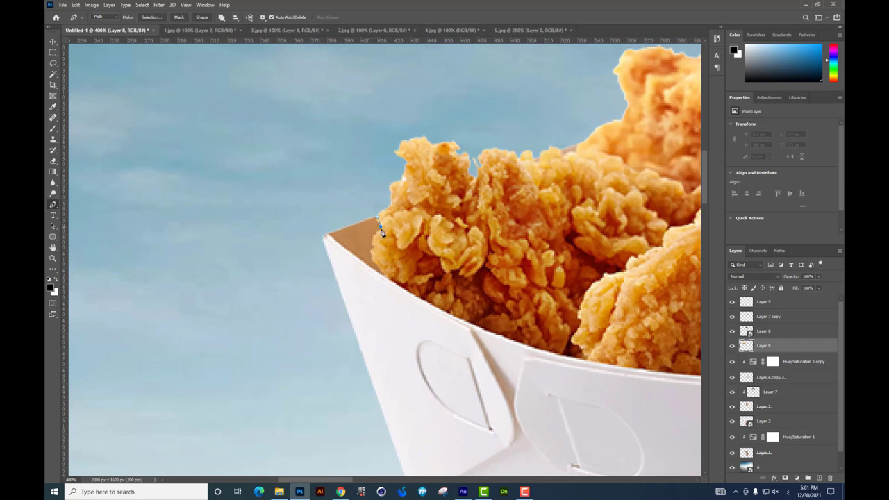
{"action": "left_click", "coordinate": [380, 231]}
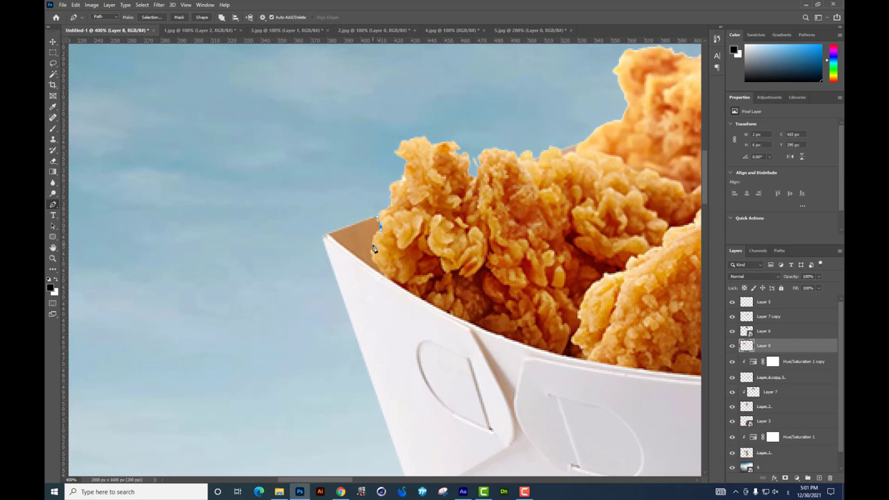
{"action": "left_click", "coordinate": [389, 282]}
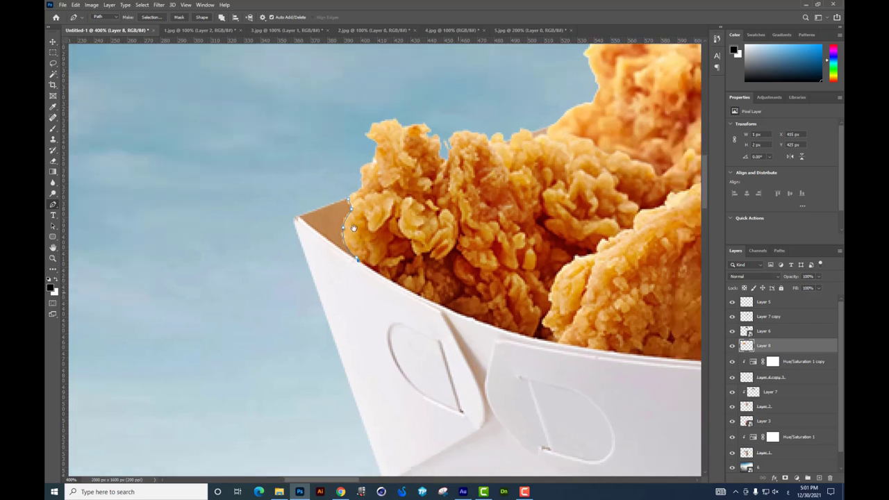
{"action": "scroll", "coordinate": [431, 265], "scroll_direction": "down", "scroll_amount": 2}
{"action": "scroll", "coordinate": [479, 240], "scroll_direction": "right", "scroll_amount": 3}
{"action": "scroll", "coordinate": [627, 259], "scroll_direction": "right", "scroll_amount": 3}
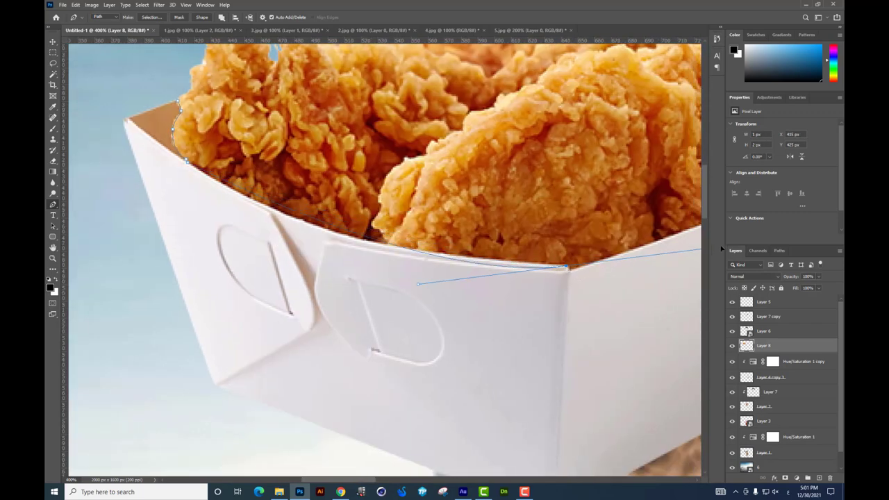
{"action": "scroll", "coordinate": [721, 259], "scroll_direction": "right", "scroll_amount": 1}
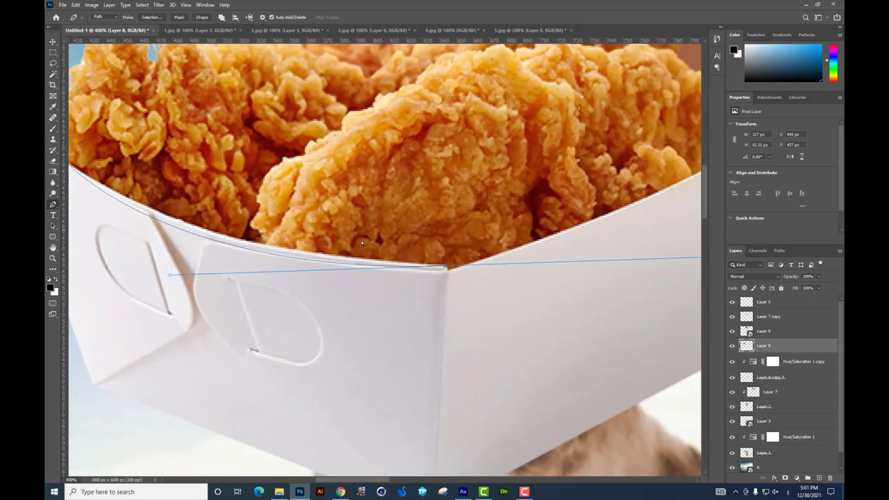
{"action": "key", "text": "ctrl+z"}
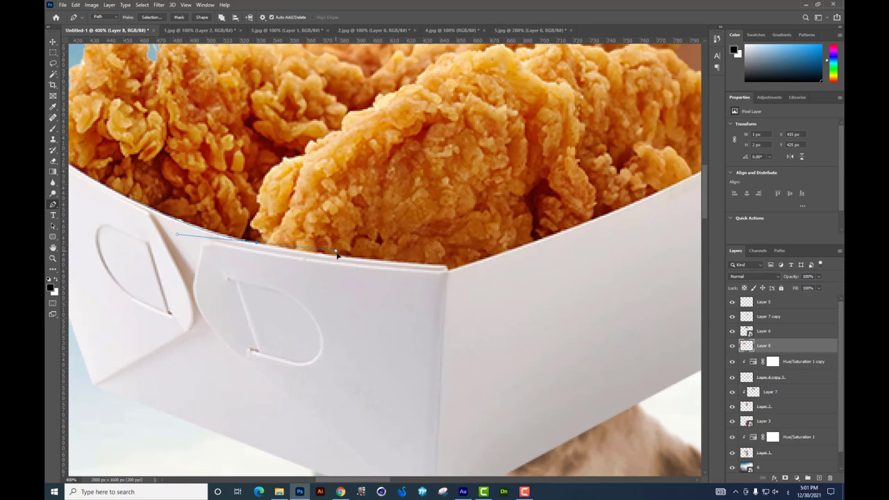
{"action": "key", "text": "ctrl+z"}
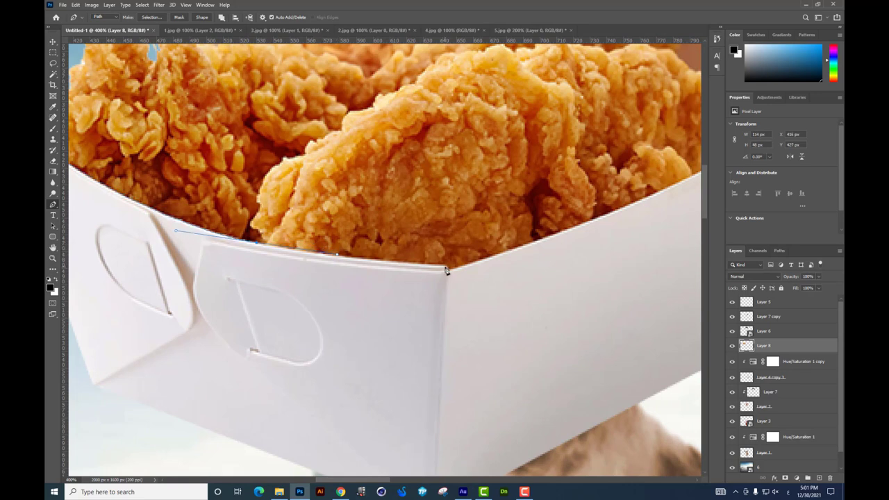
{"action": "left_click_drag", "start_coordinate": [446, 271], "coordinate": [480, 263]}
{"action": "scroll", "coordinate": [444, 276], "scroll_direction": "right", "scroll_amount": 5}
{"action": "scroll", "coordinate": [438, 278], "scroll_direction": "up", "scroll_amount": 2}
{"action": "left_click_drag", "start_coordinate": [425, 217], "coordinate": [460, 171]}
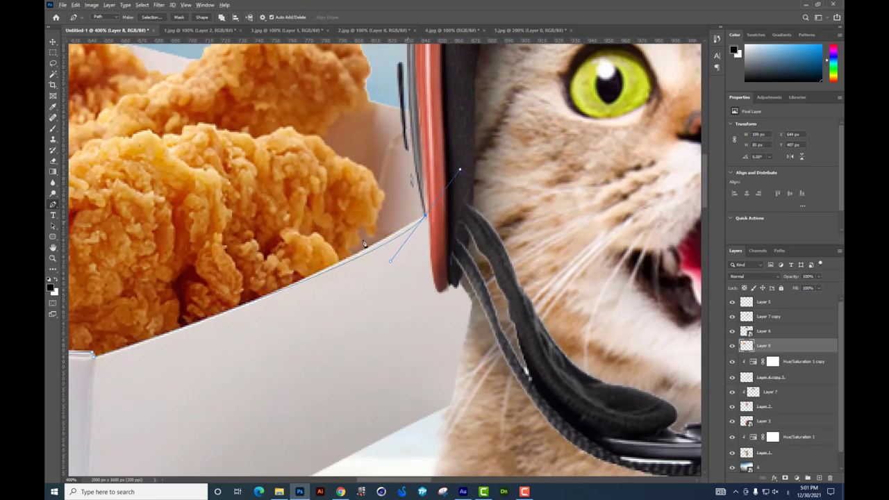
{"action": "key", "text": "ctrl+z"}
{"action": "left_click_drag", "start_coordinate": [361, 241], "coordinate": [363, 239]}
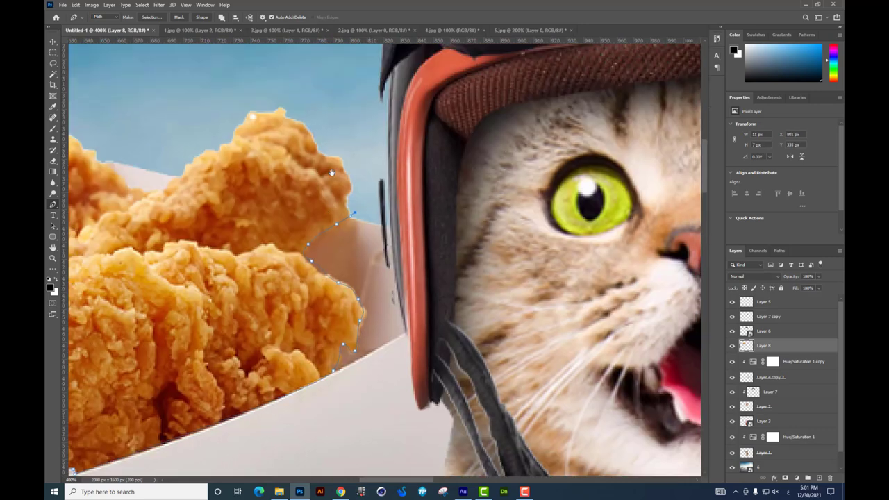
Step: Continue the path around the box's left side and close it at the start point
{"action": "mouse_move", "coordinate": [375, 100]}
{"action": "left_mouse_down"}
{"action": "mouse_move", "coordinate": [318, 160]}
{"action": "mouse_move", "coordinate": [357, 174]}
{"action": "mouse_move", "coordinate": [371, 146]}
{"action": "left_mouse_up"}
{"action": "scroll", "coordinate": [372, 147], "scroll_direction": "down", "scroll_amount": 1}
{"action": "scroll", "coordinate": [355, 209], "scroll_direction": "down", "scroll_amount": 5}
{"action": "scroll", "coordinate": [327, 334], "scroll_direction": "down", "scroll_amount": 5}
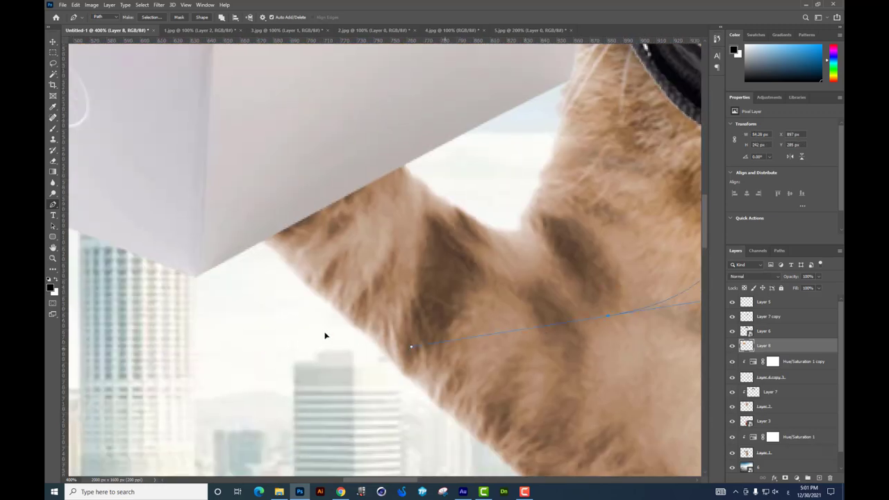
{"action": "scroll", "coordinate": [311, 357], "scroll_direction": "down", "scroll_amount": 4}
{"action": "scroll", "coordinate": [310, 357], "scroll_direction": "up", "scroll_amount": 5}
{"action": "scroll", "coordinate": [264, 357], "scroll_direction": "up", "scroll_amount": 3}
{"action": "scroll", "coordinate": [179, 262], "scroll_direction": "left", "scroll_amount": 2}
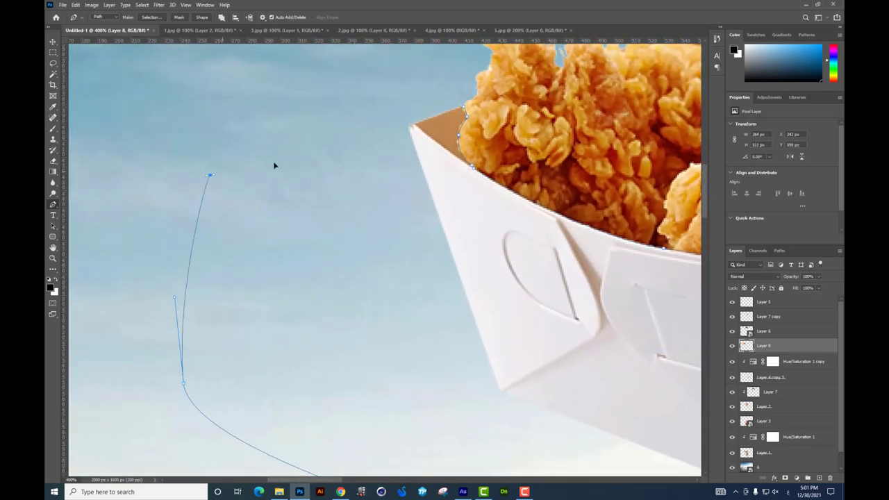
{"action": "scroll", "coordinate": [273, 165], "scroll_direction": "up", "scroll_amount": 3}
{"action": "left_click_drag", "start_coordinate": [361, 222], "coordinate": [400, 244]}
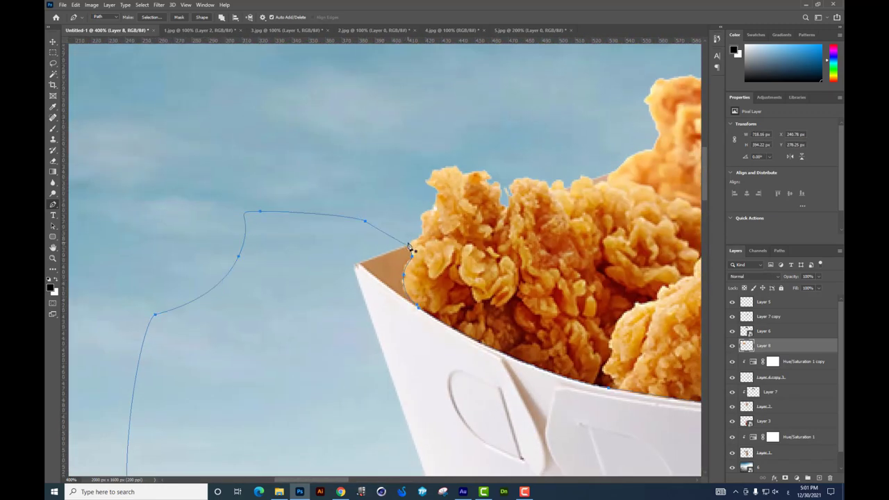
{"action": "scroll", "coordinate": [389, 249], "scroll_direction": "right", "scroll_amount": 5}
{"action": "scroll", "coordinate": [366, 248], "scroll_direction": "right", "scroll_amount": 5}
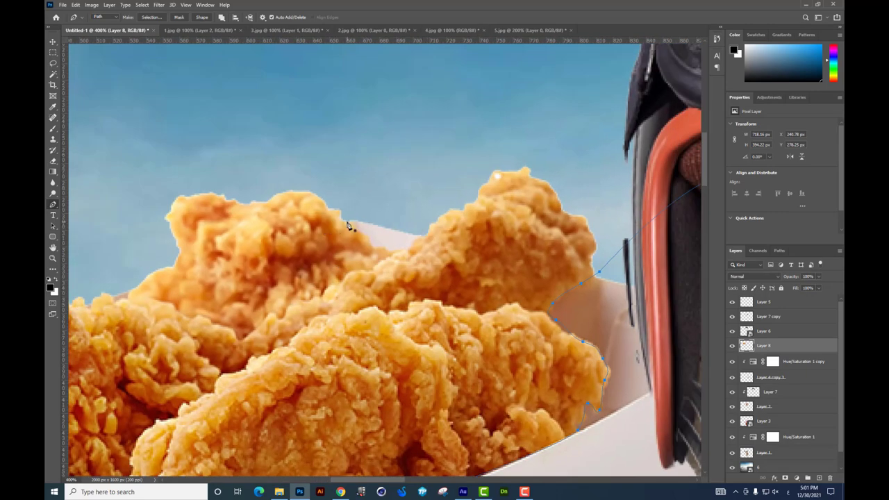
{"action": "left_click", "coordinate": [348, 222]}
Step: Trace the gap between chicken pieces, make a selection, and copy it onto Layer 9
{"action": "left_click_drag", "start_coordinate": [368, 241], "coordinate": [380, 252]}
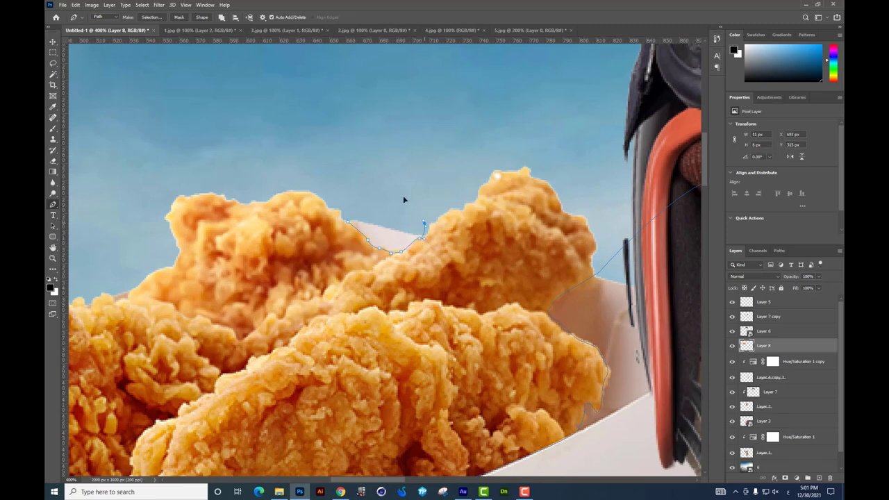
{"action": "left_click", "coordinate": [346, 186]}
{"action": "key", "text": "ctrl+Return"}
{"action": "scroll", "coordinate": [344, 190], "scroll_direction": "down", "scroll_amount": 2}
{"action": "scroll", "coordinate": [344, 190], "scroll_direction": "down", "scroll_amount": 2}
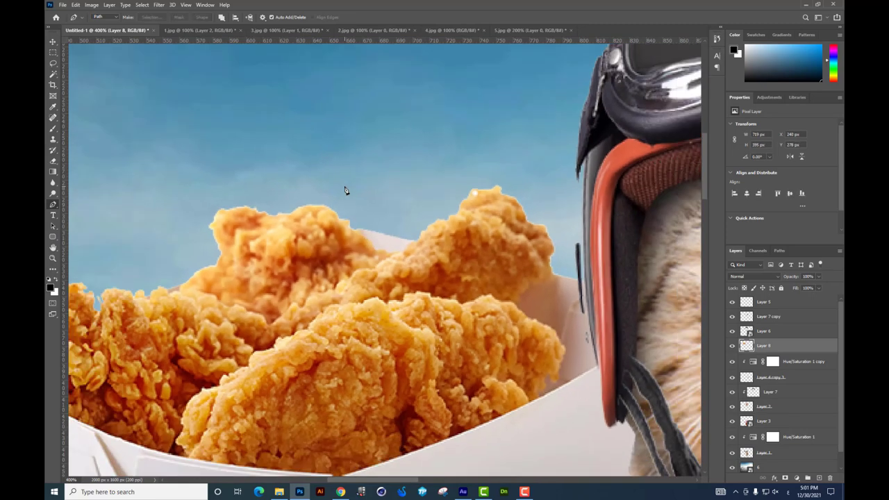
{"action": "scroll", "coordinate": [344, 190], "scroll_direction": "down", "scroll_amount": 2}
{"action": "scroll", "coordinate": [344, 191], "scroll_direction": "down", "scroll_amount": 1}
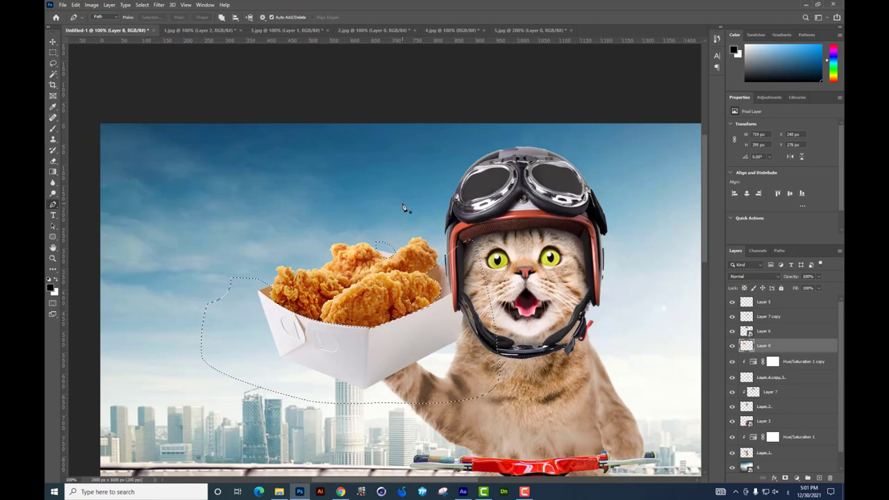
{"action": "key", "text": "ctrl+j"}
{"action": "left_click", "coordinate": [52, 42]}
{"action": "left_click_drag", "start_coordinate": [473, 285], "coordinate": [348, 184]}
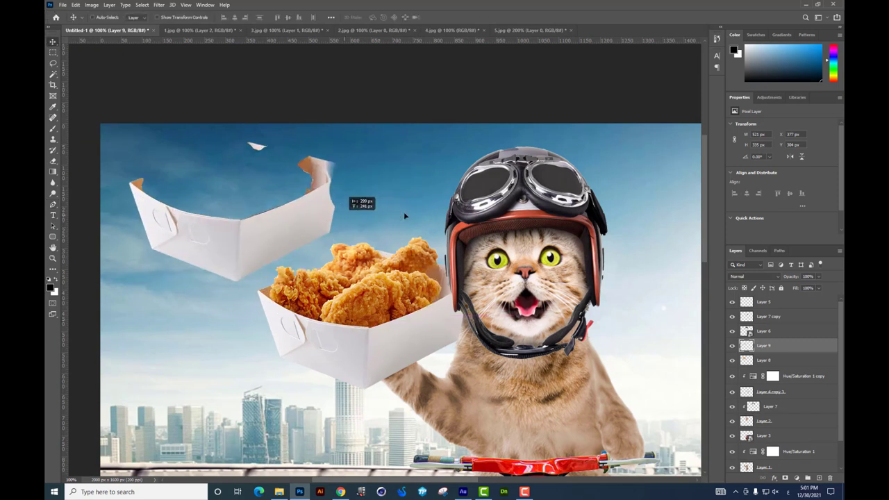
Step: Add a Hue/Saturation adjustment clipped to the box copy with Colorize enabled
{"action": "key", "text": "ctrl+z"}
{"action": "left_click", "coordinate": [796, 478]}
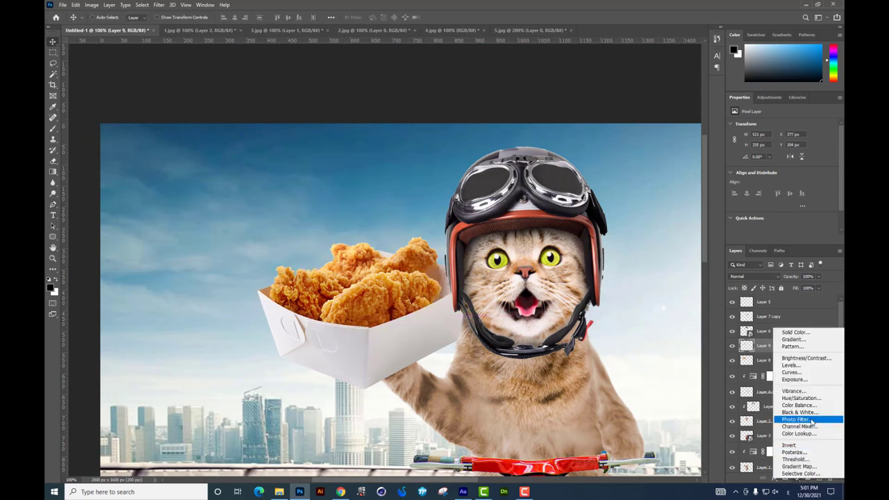
{"action": "left_click", "coordinate": [807, 405]}
{"action": "key", "text": "ctrl+alt+g"}
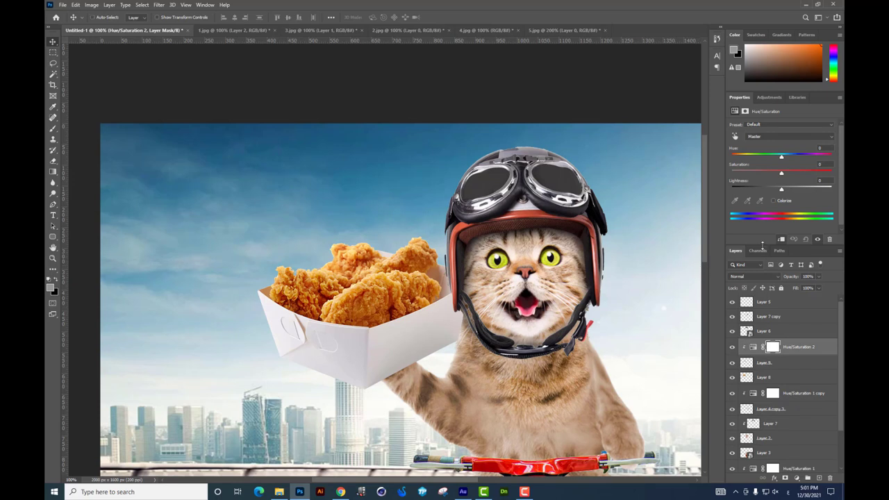
{"action": "left_click", "coordinate": [774, 201]}
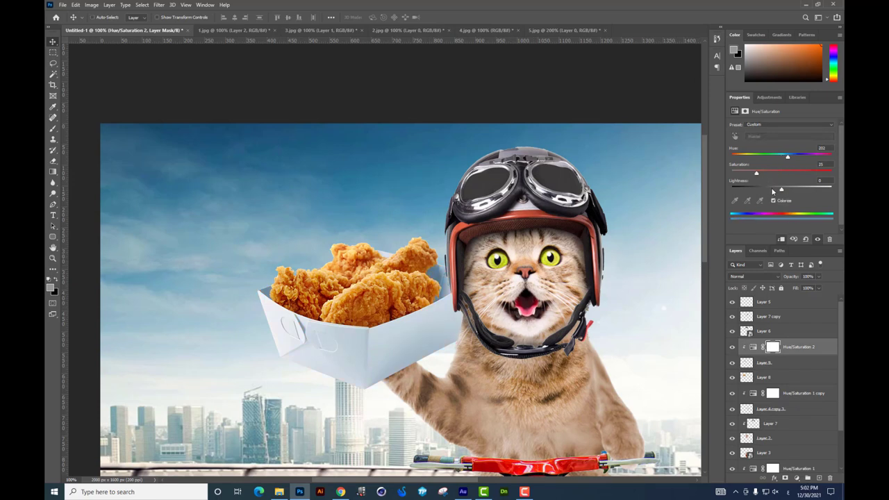
Step: Set the colorize sliders to about Hue 44, Saturation 100, Lightness -21
{"action": "left_click_drag", "start_coordinate": [773, 191], "coordinate": [748, 190]}
{"action": "mouse_move", "coordinate": [756, 172]}
{"action": "left_mouse_down"}
{"action": "mouse_move", "coordinate": [765, 160]}
{"action": "mouse_move", "coordinate": [735, 160]}
{"action": "mouse_move", "coordinate": [743, 159]}
{"action": "left_mouse_up"}
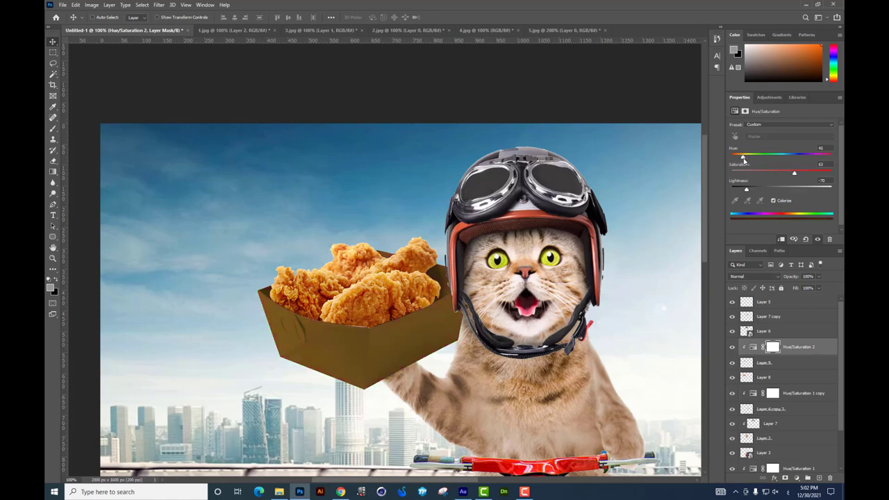
{"action": "left_click_drag", "start_coordinate": [799, 172], "coordinate": [827, 176]}
{"action": "mouse_move", "coordinate": [747, 188]}
{"action": "left_mouse_down"}
{"action": "mouse_move", "coordinate": [767, 189]}
{"action": "mouse_move", "coordinate": [757, 190]}
{"action": "left_mouse_up"}
{"action": "scroll", "coordinate": [585, 239], "scroll_direction": "down", "scroll_amount": 5}
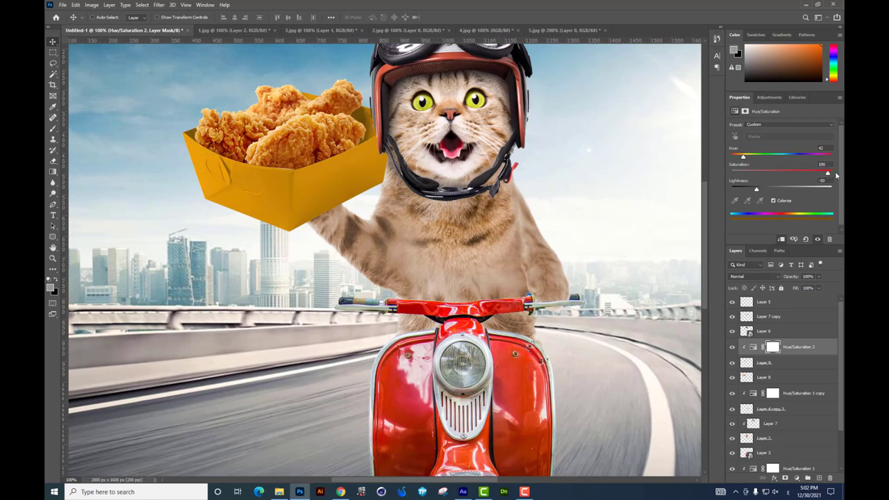
{"action": "left_click_drag", "start_coordinate": [744, 160], "coordinate": [745, 160]}
Step: Set the adjustment's blend mode to Linear Burn and merge it into the box layer
{"action": "left_click", "coordinate": [745, 278]}
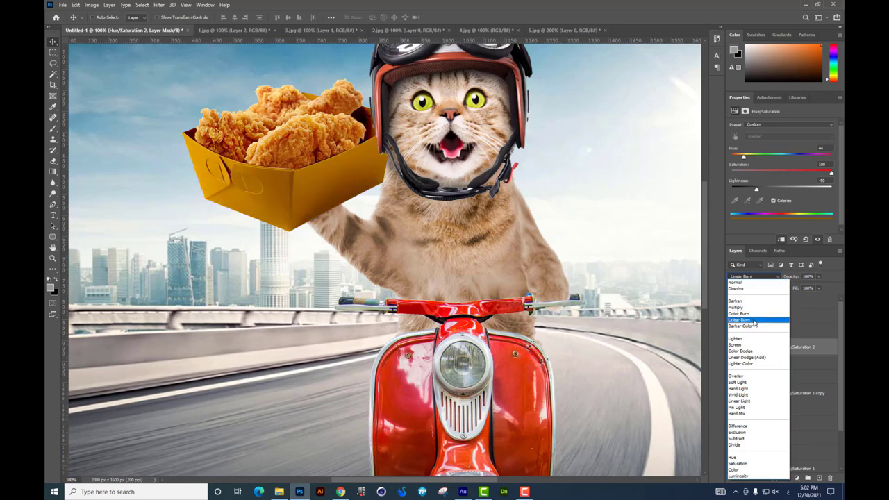
{"action": "left_click", "coordinate": [755, 320]}
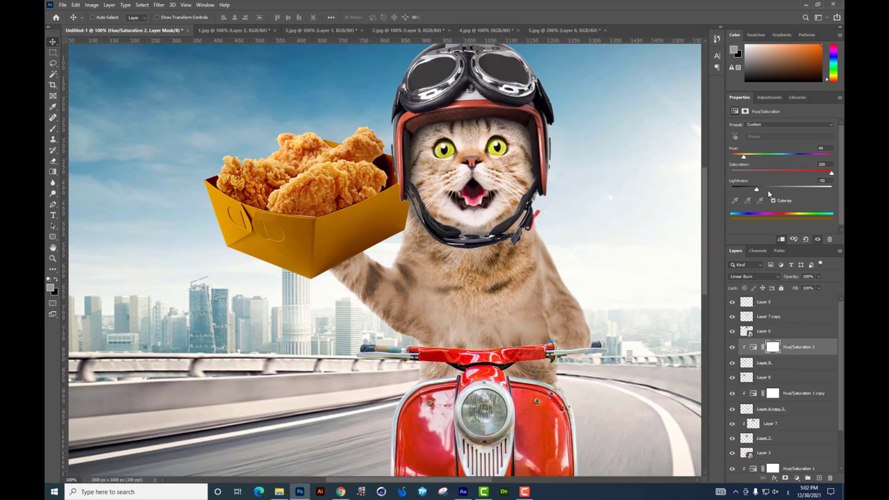
{"action": "left_click_drag", "start_coordinate": [769, 193], "coordinate": [767, 190]}
{"action": "key", "text": "ctrl+minus"}
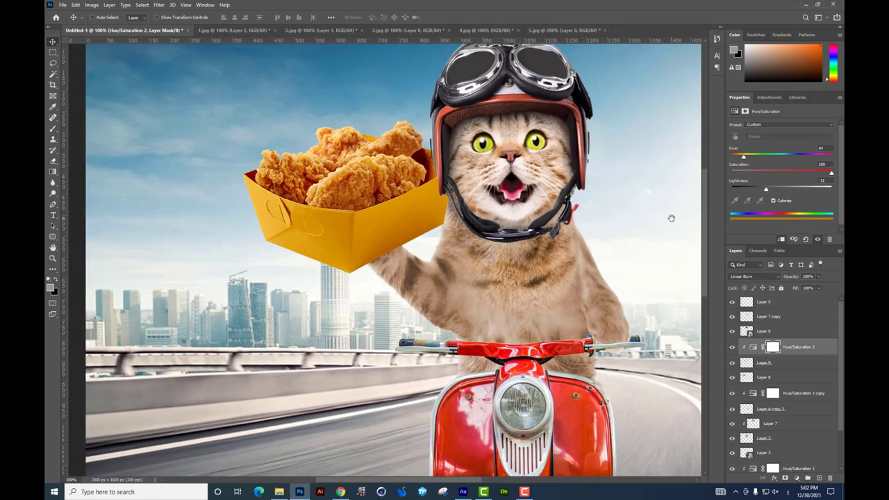
{"action": "scroll", "coordinate": [695, 229], "scroll_direction": "down", "scroll_amount": 2}
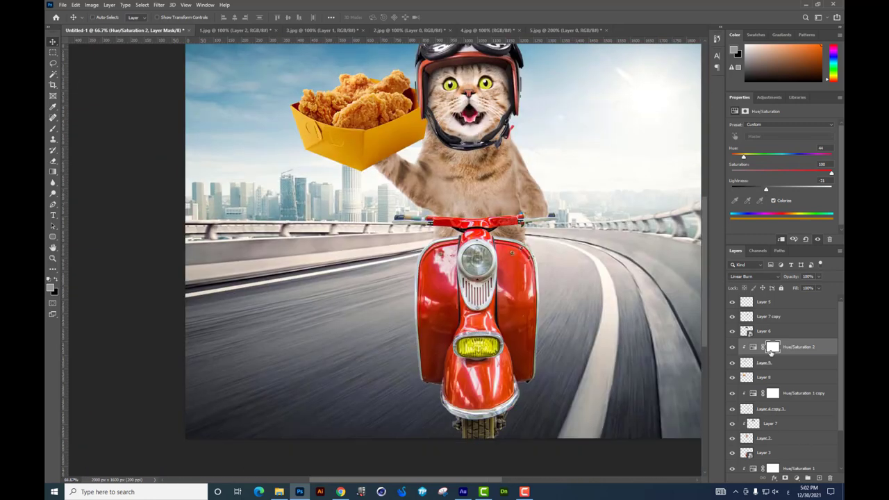
{"action": "key", "text": "ctrl+e"}
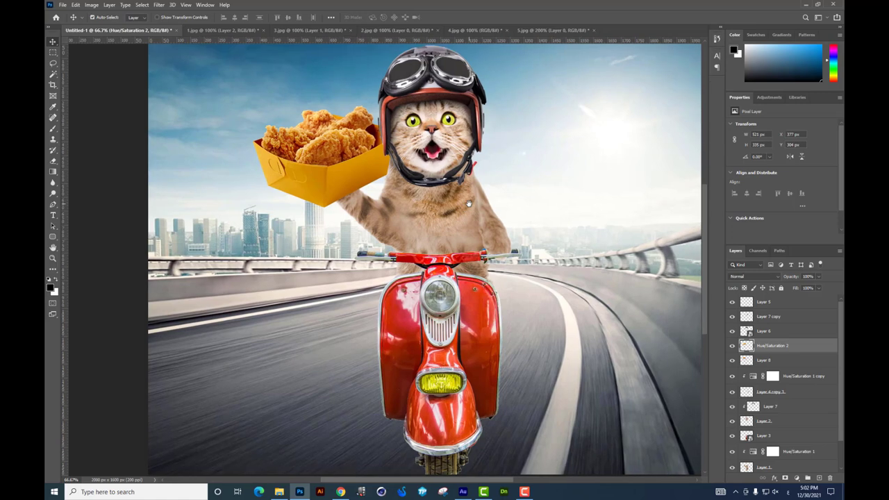
Step: Add a clipped layer and shade the cat's cheek and neck with a soft low-flow brush
{"action": "key", "text": "ctrl+plus"}
{"action": "left_click", "coordinate": [818, 478]}
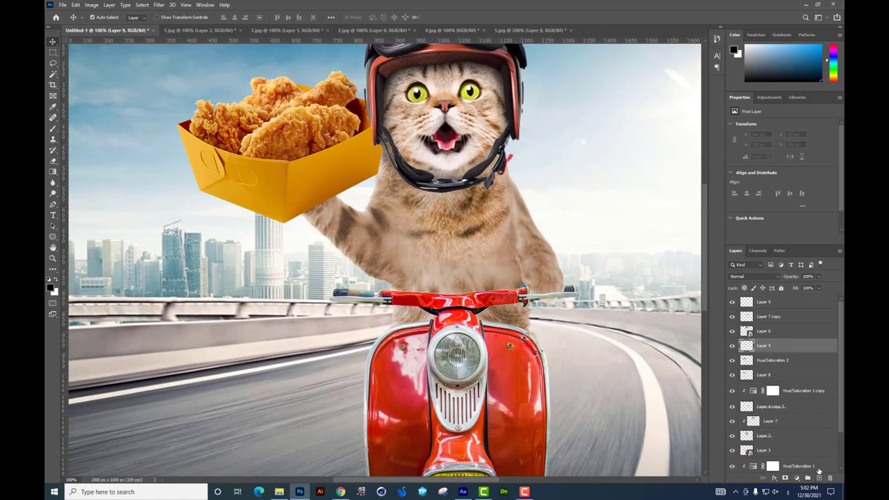
{"action": "key", "text": "ctrl+alt+g"}
{"action": "left_click", "coordinate": [53, 130]}
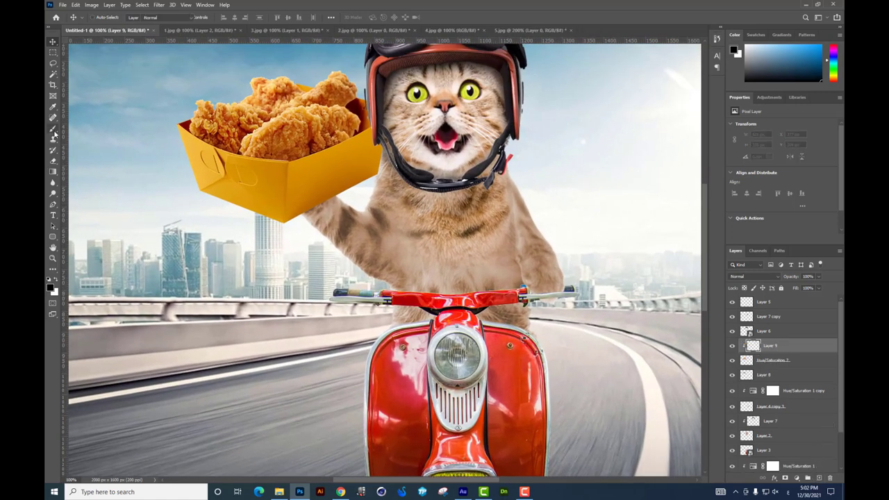
{"action": "right_click", "coordinate": [374, 151]}
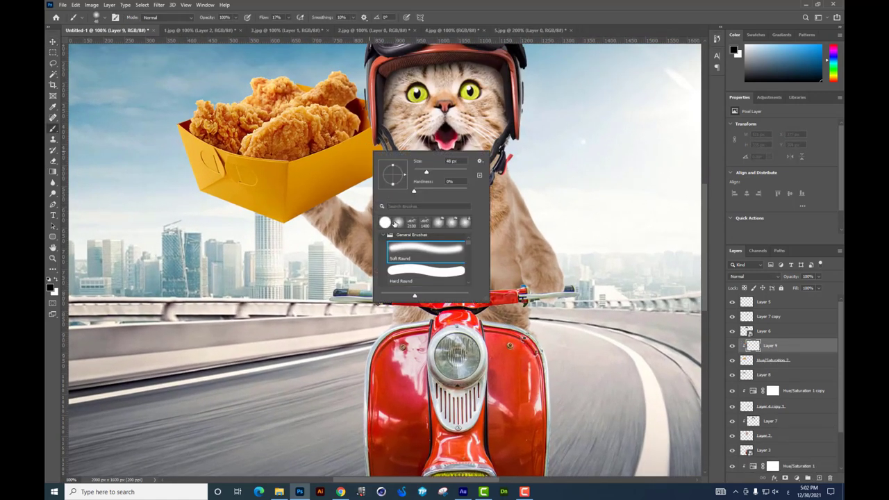
{"action": "left_click", "coordinate": [292, 18]}
{"action": "left_click_drag", "start_coordinate": [284, 30], "coordinate": [281, 30]}
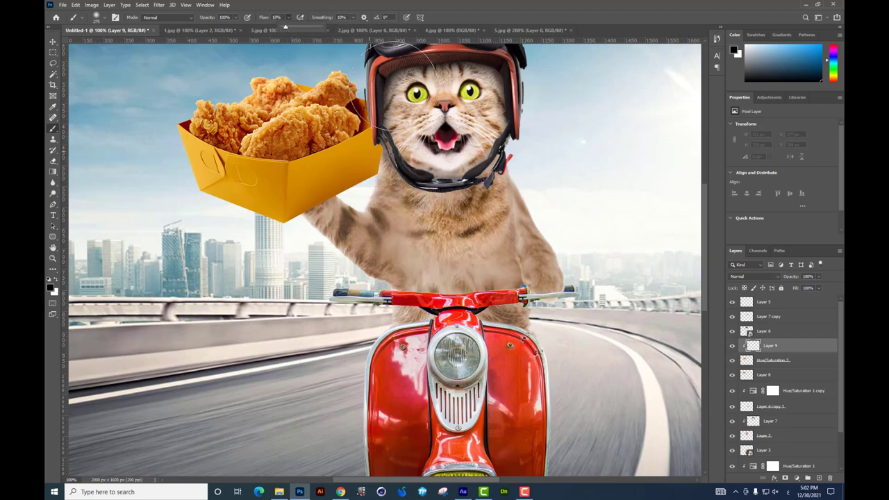
{"action": "left_click_drag", "start_coordinate": [408, 160], "coordinate": [399, 185]}
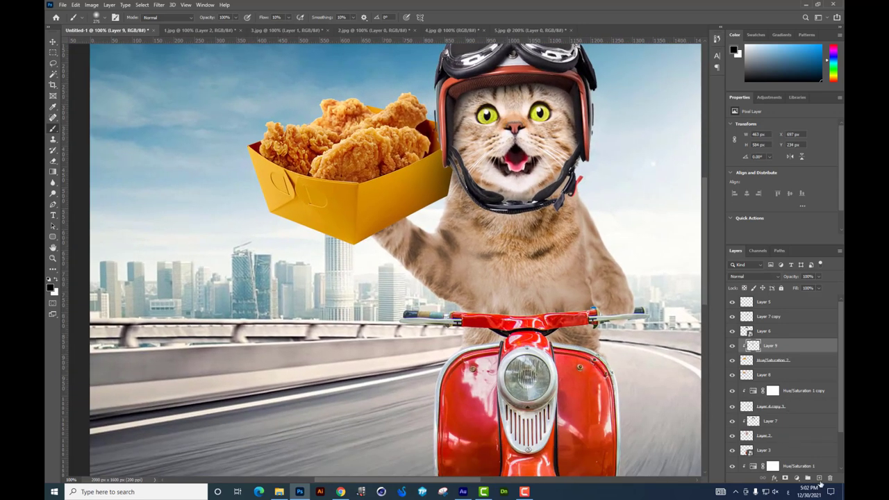
Step: Add Layer 10 clipped to Layer 9, set the foreground to white, and paint a highlight
{"action": "left_click", "coordinate": [819, 479]}
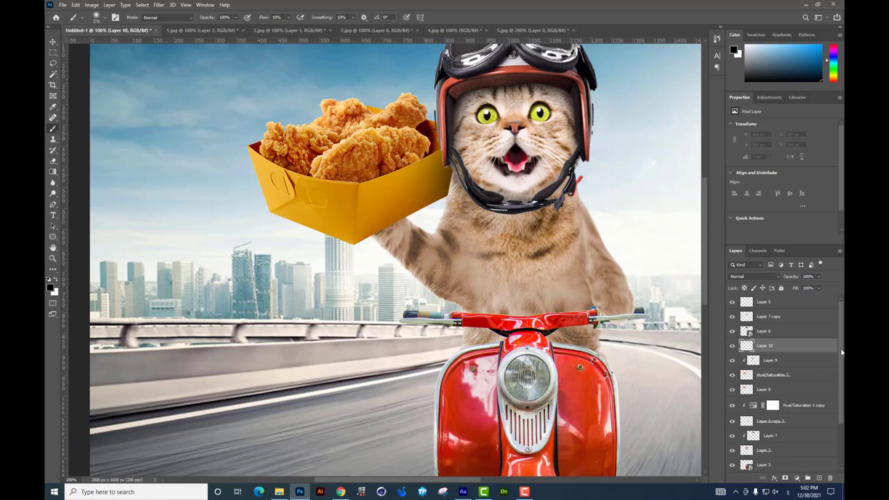
{"action": "key", "text": "ctrl+alt+g"}
{"action": "left_click", "coordinate": [51, 286]}
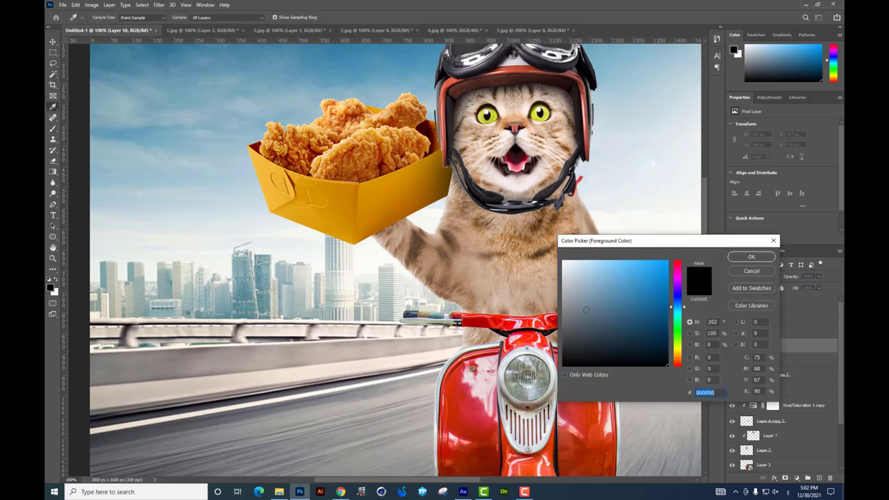
{"action": "left_click", "coordinate": [563, 254]}
{"action": "left_click", "coordinate": [751, 257]}
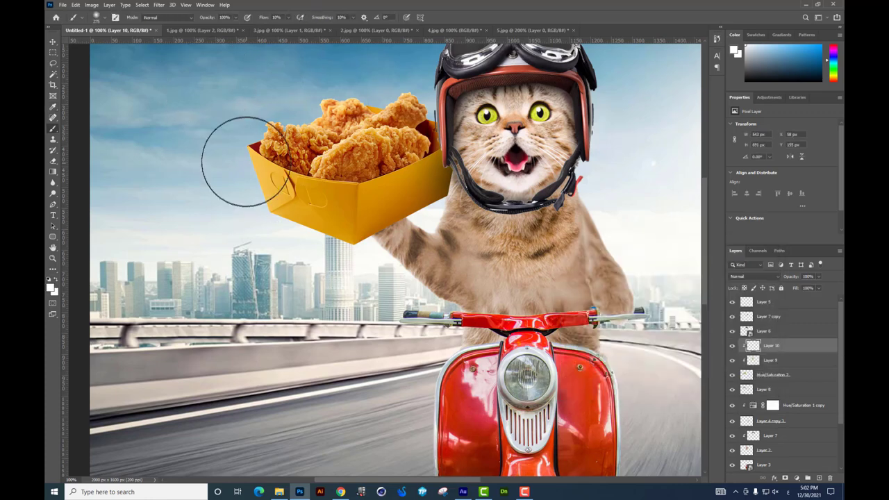
{"action": "mouse_move", "coordinate": [248, 199]}
{"action": "left_mouse_down"}
{"action": "mouse_move", "coordinate": [389, 340]}
{"action": "mouse_move", "coordinate": [308, 268]}
{"action": "mouse_move", "coordinate": [308, 284]}
{"action": "left_mouse_up"}
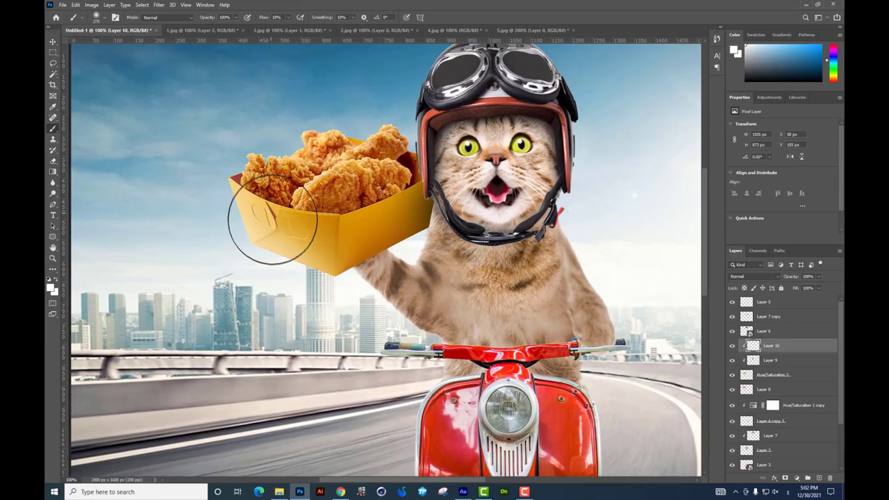
{"action": "scroll", "coordinate": [265, 97], "scroll_direction": "down", "scroll_amount": 3}
{"action": "key", "text": "ctrl+minus"}
{"action": "key", "text": "ctrl+minus"}
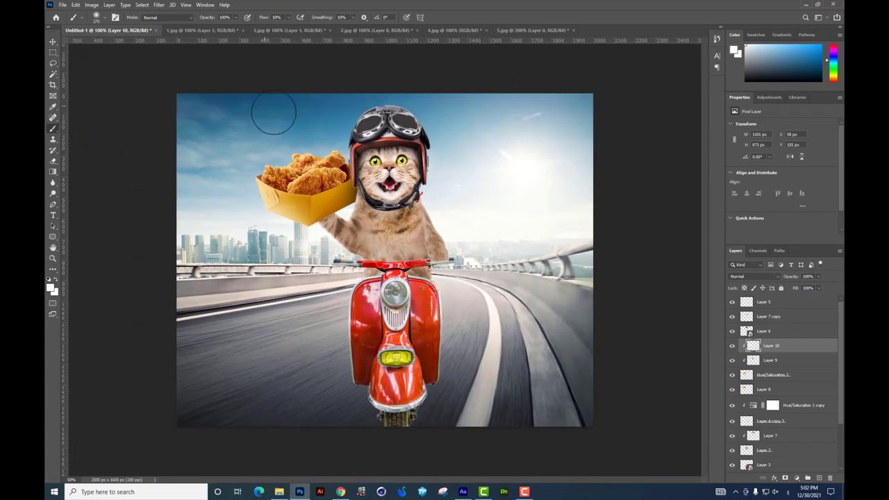
{"action": "key", "text": "ctrl+plus"}
{"action": "key", "text": "ctrl+minus"}
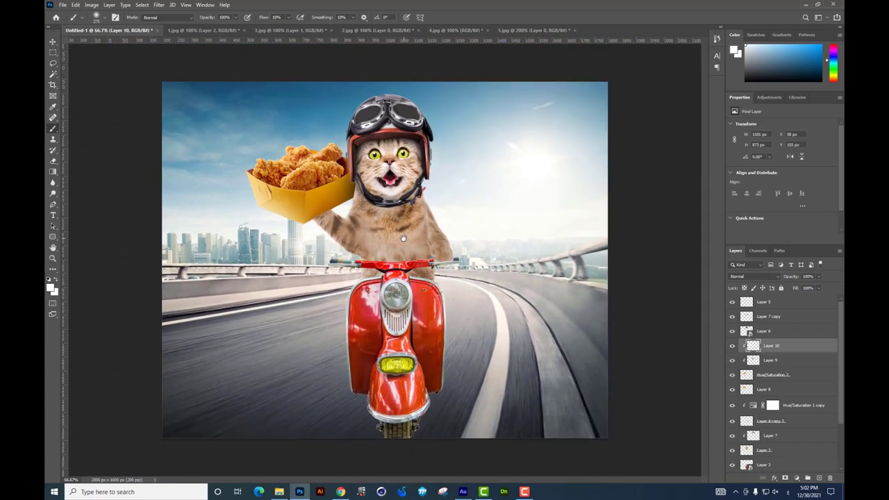
{"action": "key", "text": "ctrl+plus"}
Step: Select the scooter's Layer 3 and apply a slight Hue/Saturation hue shift
{"action": "key", "text": "v"}
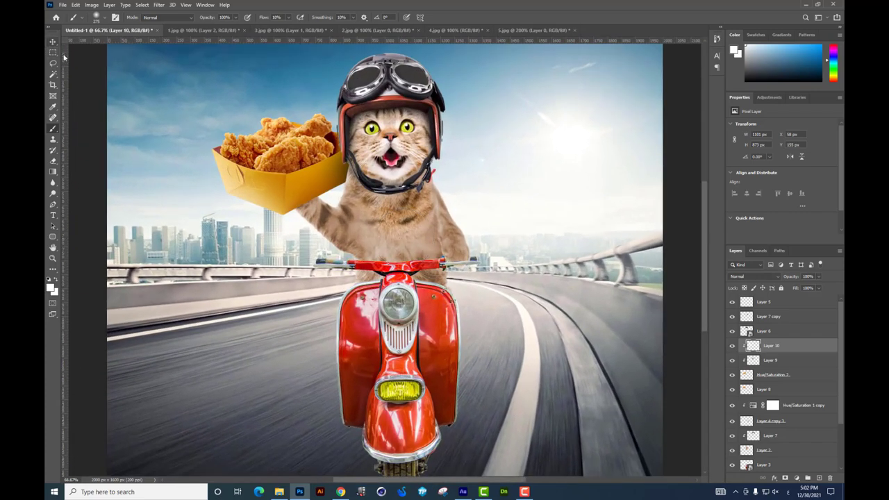
{"action": "right_click", "coordinate": [453, 335]}
{"action": "left_click", "coordinate": [458, 335]}
{"action": "key", "text": "ctrl+u"}
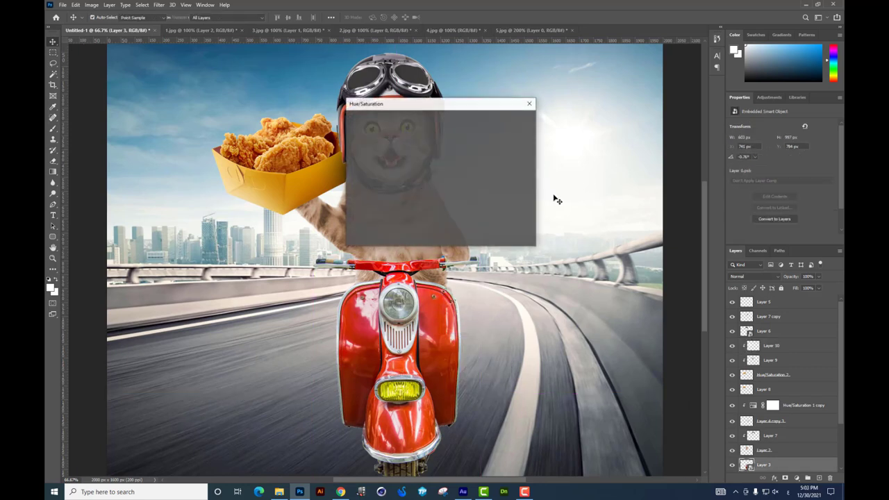
{"action": "mouse_move", "coordinate": [522, 169]}
{"action": "left_mouse_down"}
{"action": "mouse_move", "coordinate": [532, 169]}
{"action": "mouse_move", "coordinate": [522, 168]}
{"action": "left_mouse_up"}
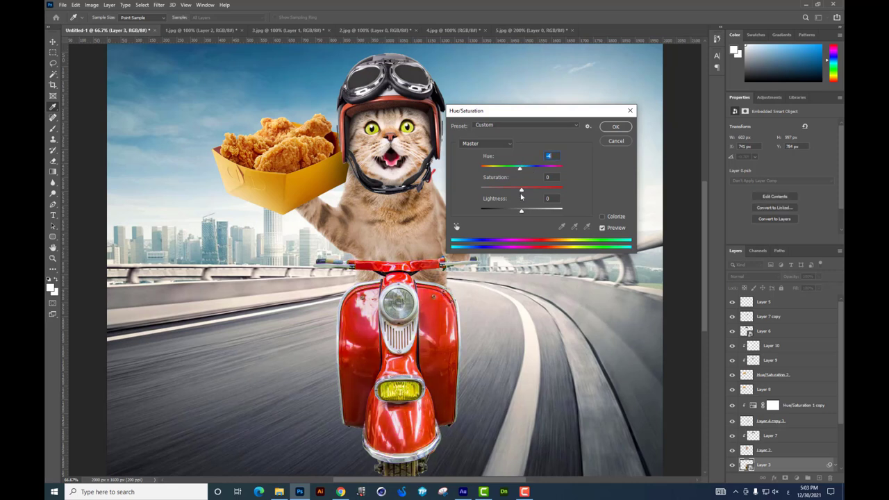
{"action": "key", "text": "Return"}
{"action": "key", "text": "ctrl+minus"}
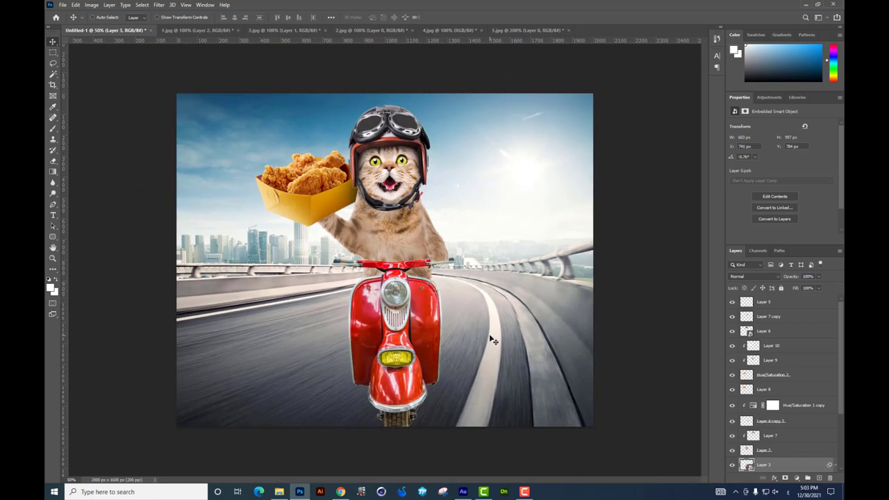
Step: Select the road background Layer 6 and switch its free transform to Warp
{"action": "right_click", "coordinate": [495, 343]}
{"action": "left_click", "coordinate": [521, 344]}
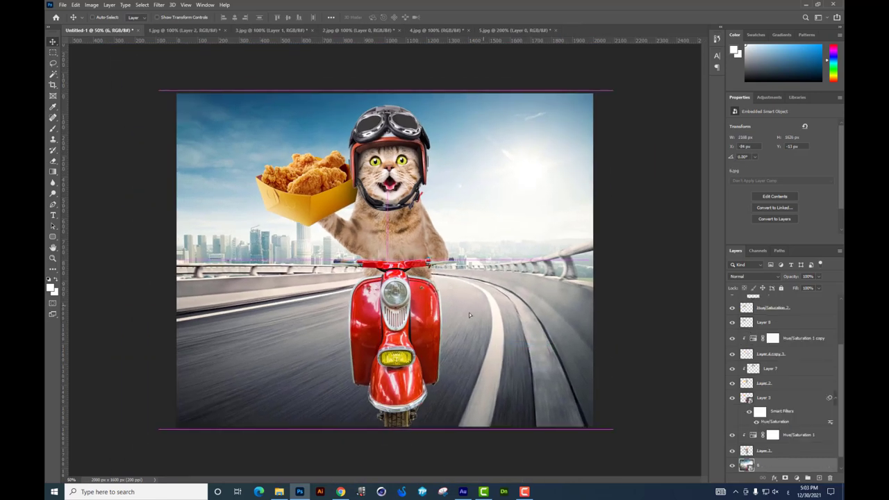
{"action": "left_click_drag", "start_coordinate": [473, 317], "coordinate": [471, 314]}
{"action": "key", "text": "ctrl+t"}
{"action": "right_click", "coordinate": [496, 263]}
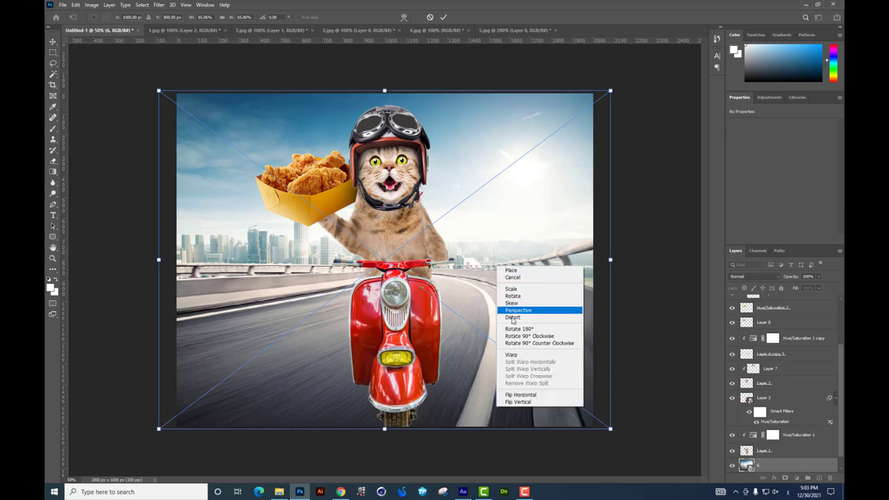
{"action": "left_click", "coordinate": [514, 357]}
Step: Drag the warp mesh to bend the road's right side and curve, then commit
{"action": "left_click_drag", "start_coordinate": [496, 259], "coordinate": [496, 258]}
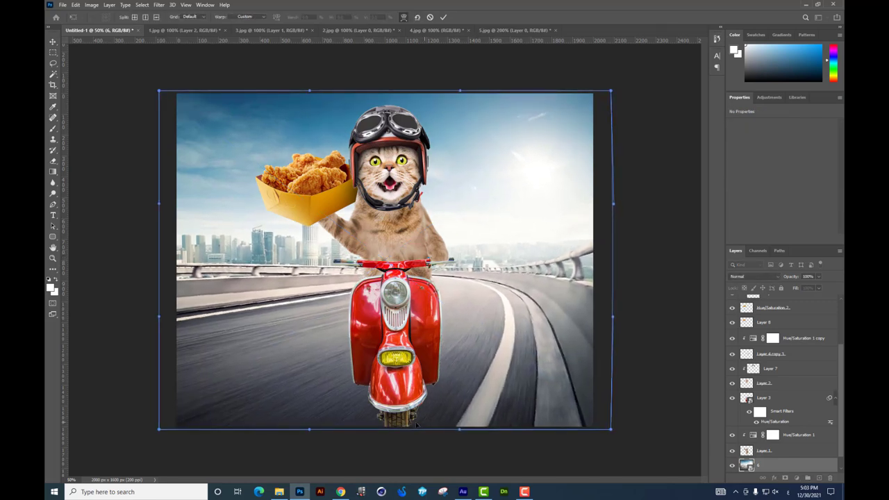
{"action": "left_click_drag", "start_coordinate": [417, 426], "coordinate": [591, 430]}
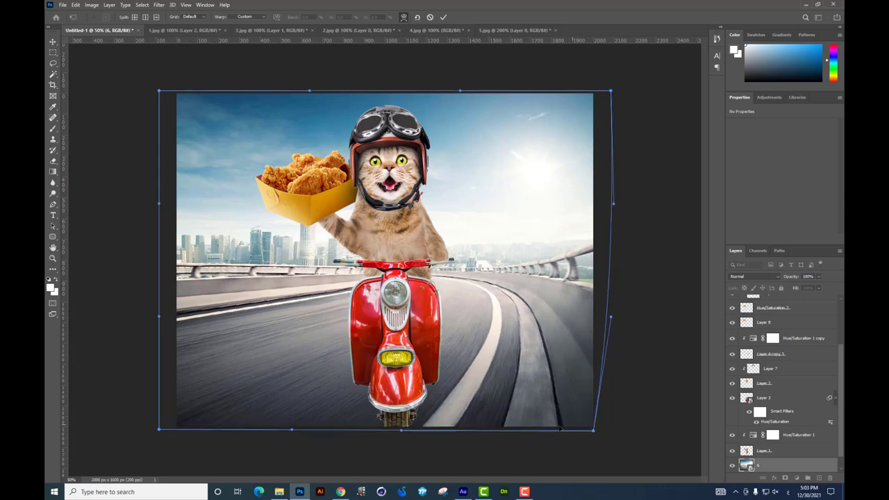
{"action": "left_click_drag", "start_coordinate": [333, 274], "coordinate": [349, 286]}
{"action": "left_click_drag", "start_coordinate": [564, 230], "coordinate": [564, 229]}
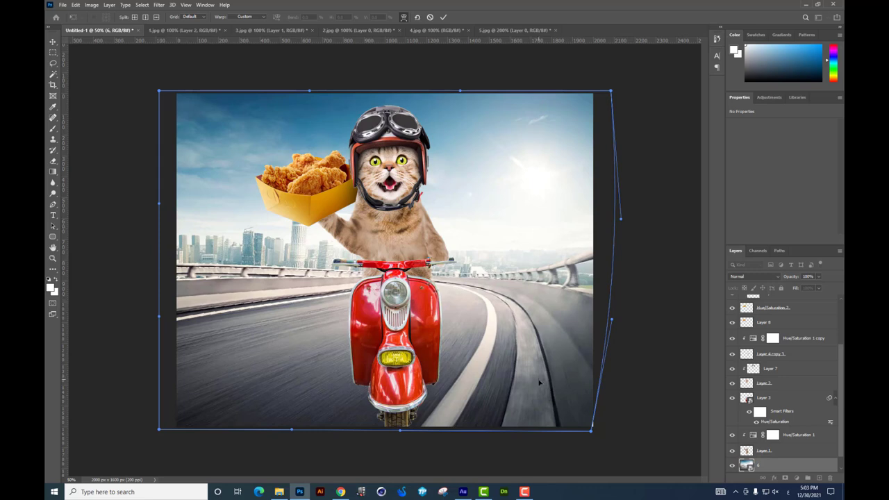
{"action": "left_click_drag", "start_coordinate": [437, 410], "coordinate": [478, 408]}
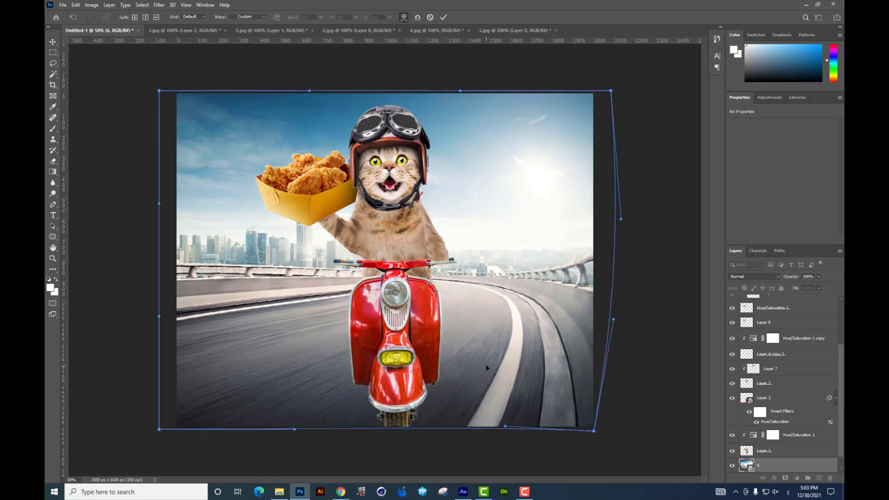
{"action": "key", "text": "Return"}
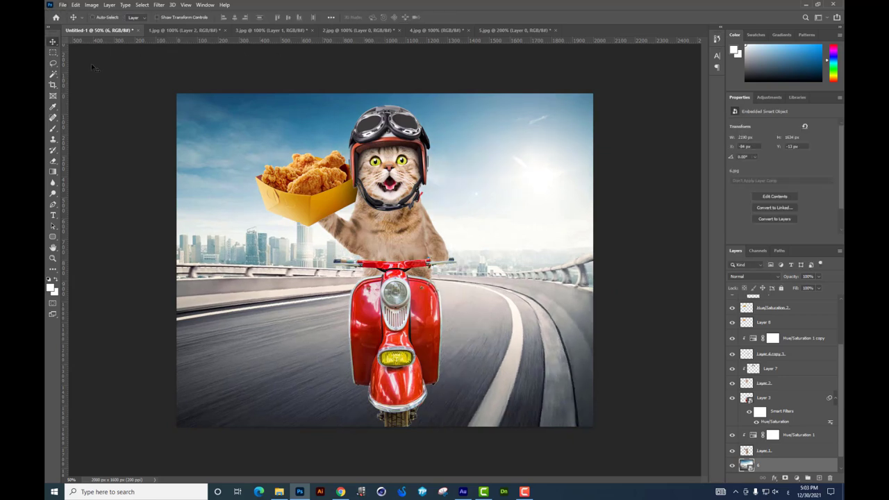
Step: Tilt the cat and scooter on Layer 5 further left and lower them slightly
{"action": "scroll", "coordinate": [827, 306], "scroll_direction": "up", "scroll_amount": 2}
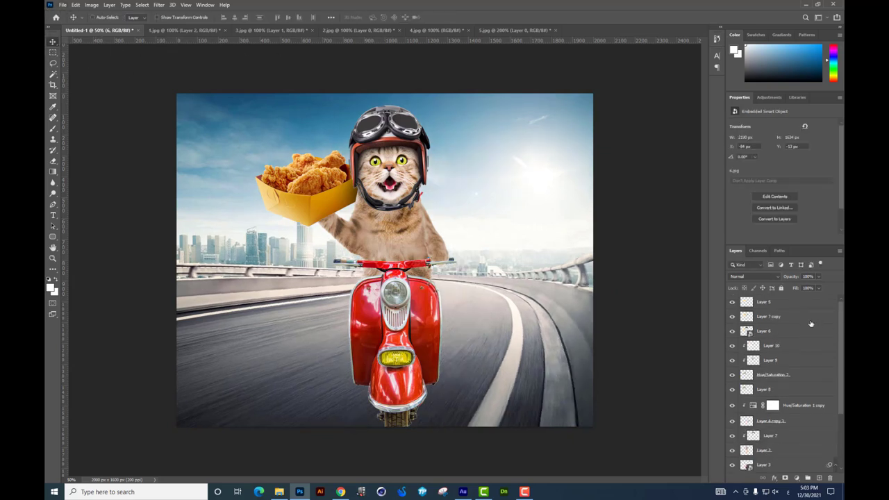
{"action": "left_click", "coordinate": [806, 306]}
{"action": "scroll", "coordinate": [805, 389], "scroll_direction": "down", "scroll_amount": 3}
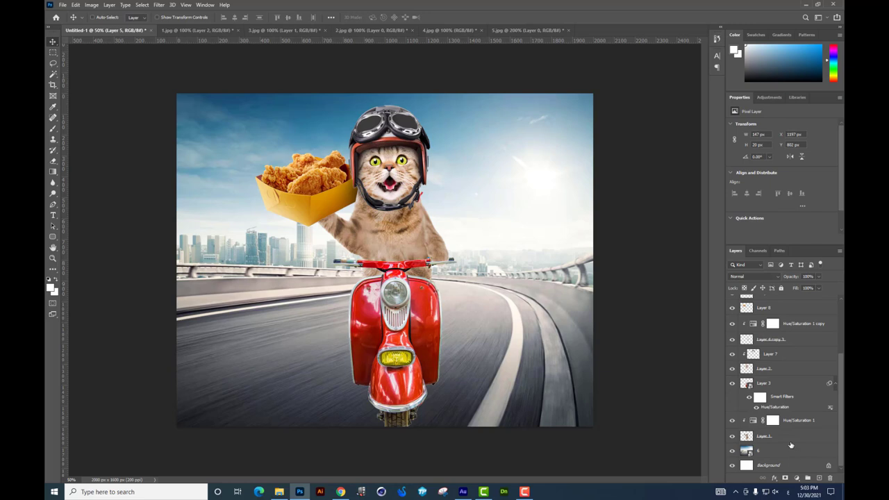
{"action": "key", "text": "ctrl+t"}
{"action": "left_click_drag", "start_coordinate": [534, 212], "coordinate": [421, 123]}
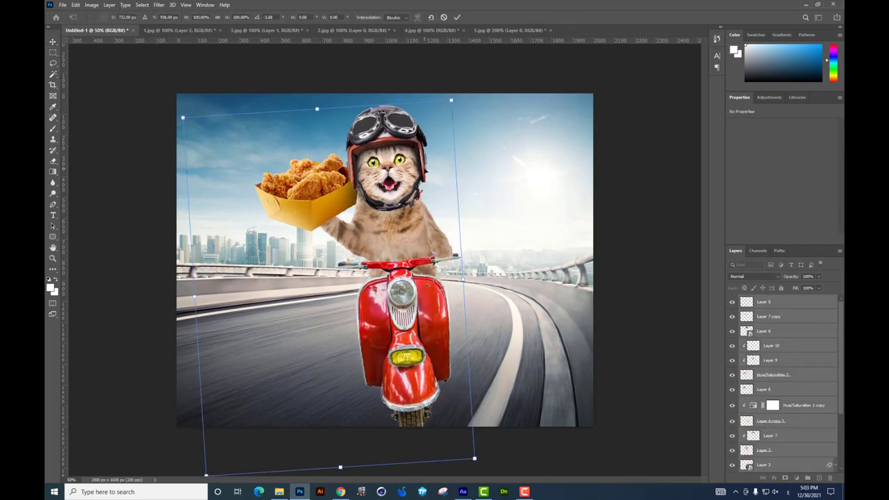
{"action": "left_click_drag", "start_coordinate": [426, 169], "coordinate": [428, 178]}
{"action": "mouse_move", "coordinate": [494, 212]}
{"action": "left_mouse_down"}
{"action": "mouse_move", "coordinate": [420, 239]}
{"action": "mouse_move", "coordinate": [431, 256]}
{"action": "left_mouse_up"}
{"action": "key", "text": "Return"}
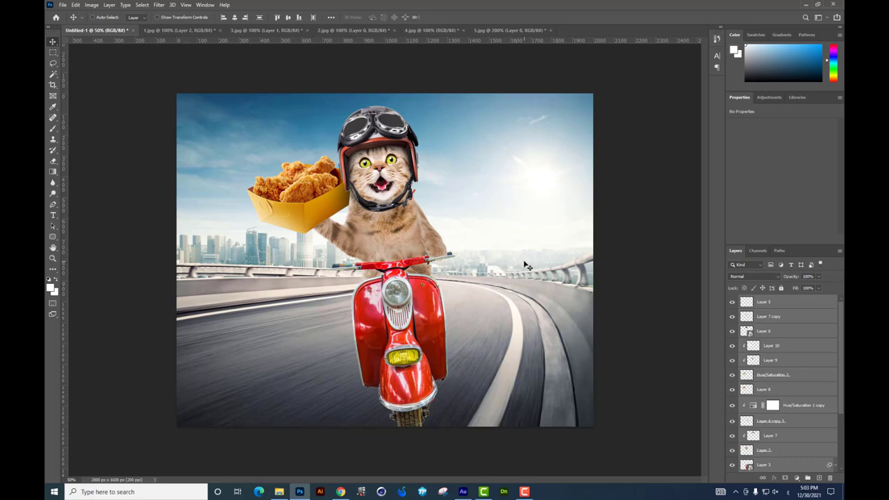
Step: Trial-mirror the road background and nudge it left, then undo it
{"action": "left_click", "coordinate": [546, 253]}
{"action": "key", "text": "ctrl+t"}
{"action": "right_click", "coordinate": [552, 263]}
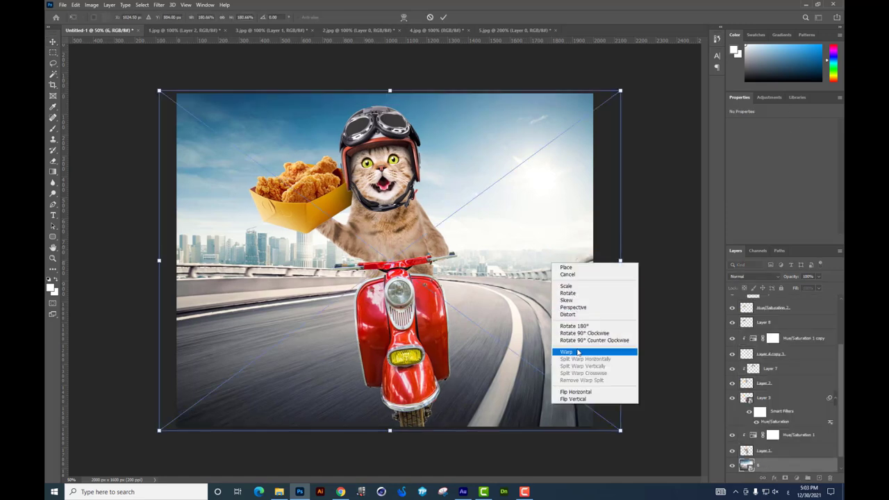
{"action": "left_click", "coordinate": [574, 326]}
{"action": "right_click", "coordinate": [501, 281]}
{"action": "left_click", "coordinate": [542, 418]}
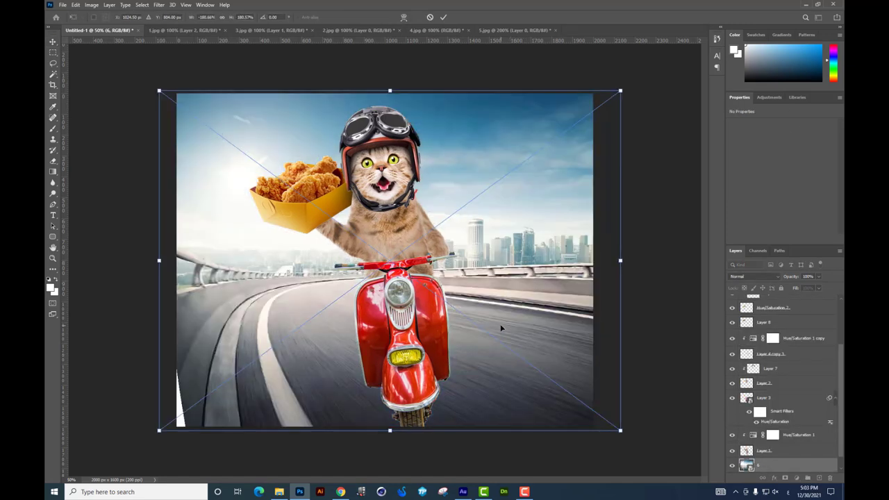
{"action": "key", "text": "Return"}
{"action": "key", "text": "shift+Left"}
{"action": "key", "text": "shift+Left"}
{"action": "key", "text": "shift+Left"}
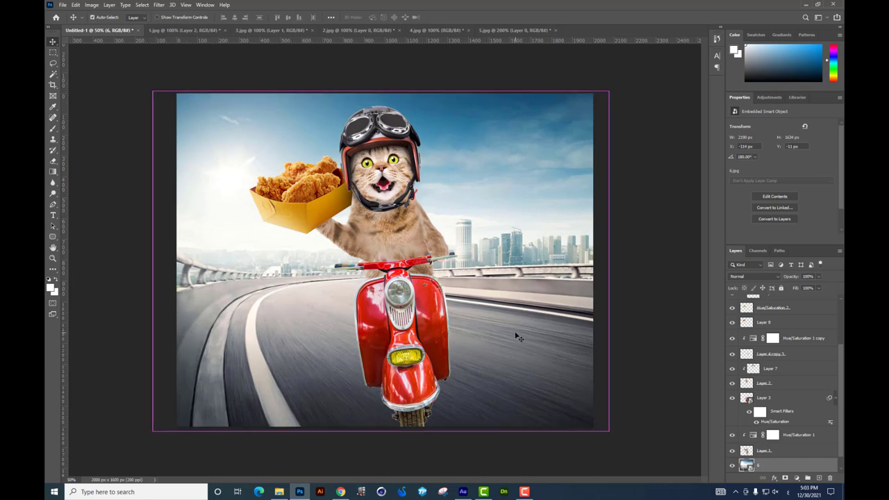
{"action": "key", "text": "ctrl+z"}
{"action": "key", "text": "ctrl+z"}
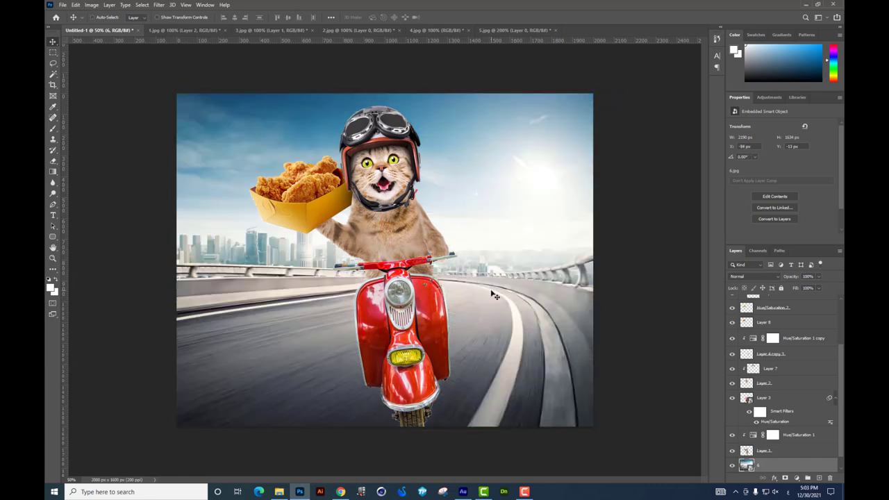
Step: Trial-mirror all layers with Rotate 180° plus Flip Vertical, undo it, then nudge the composite right
{"action": "scroll", "coordinate": [783, 464], "scroll_direction": "down", "scroll_amount": 1}
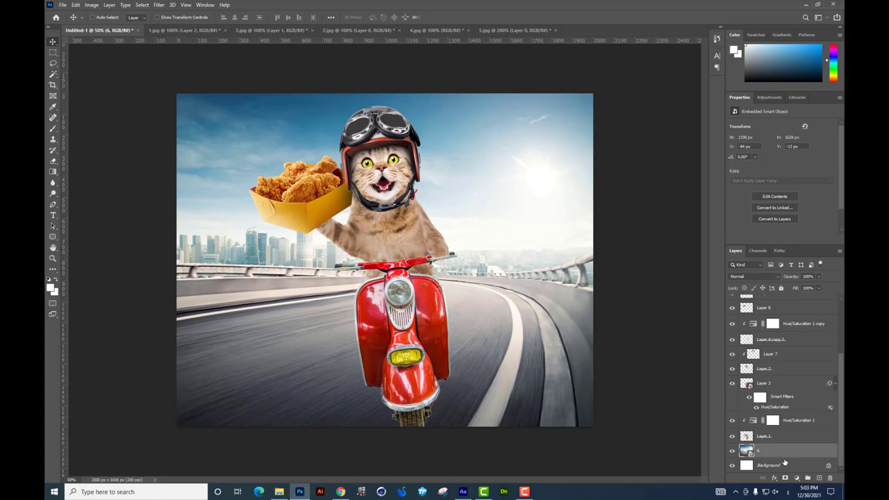
{"action": "left_click_drag", "start_coordinate": [839, 394], "coordinate": [840, 287]}
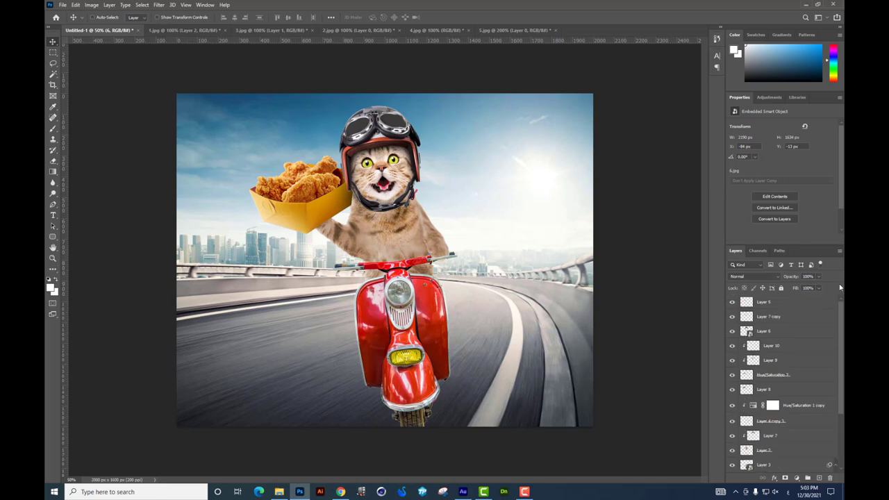
{"action": "key", "text": "ctrl+alt+a"}
{"action": "key", "text": "ctrl+t"}
{"action": "right_click", "coordinate": [443, 206]}
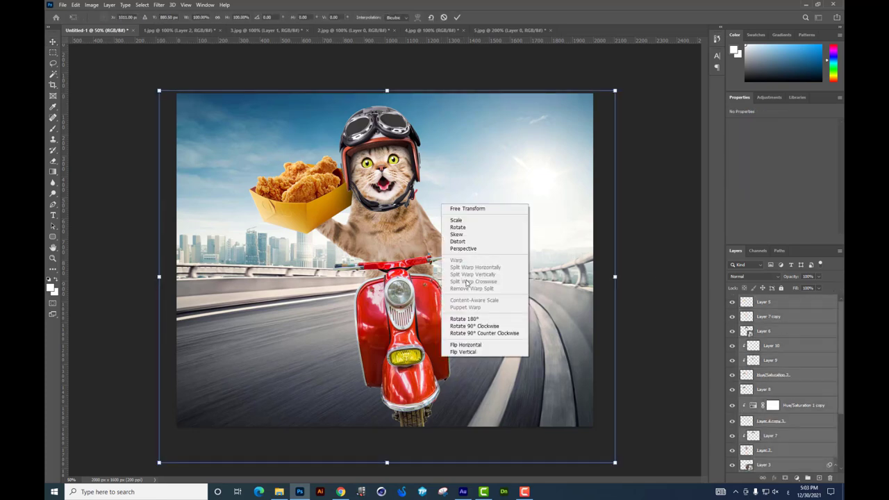
{"action": "left_click", "coordinate": [464, 319]}
{"action": "right_click", "coordinate": [442, 244]}
{"action": "left_click", "coordinate": [464, 390]}
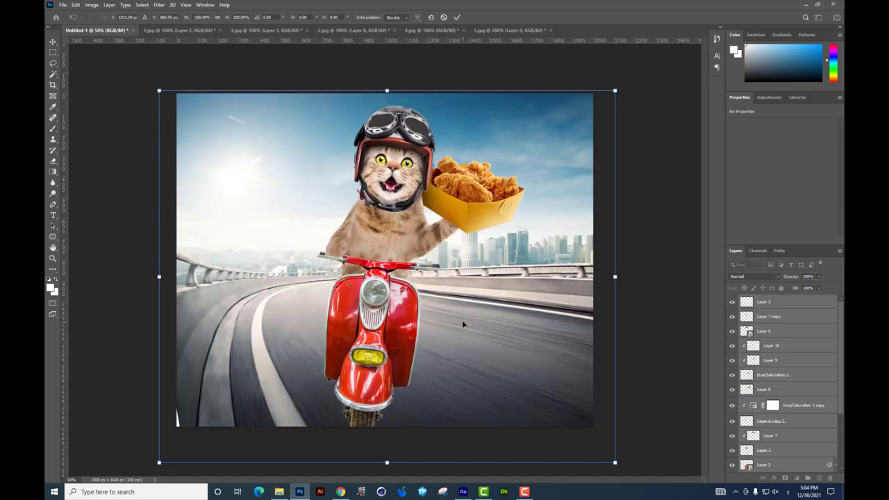
{"action": "key", "text": "Return"}
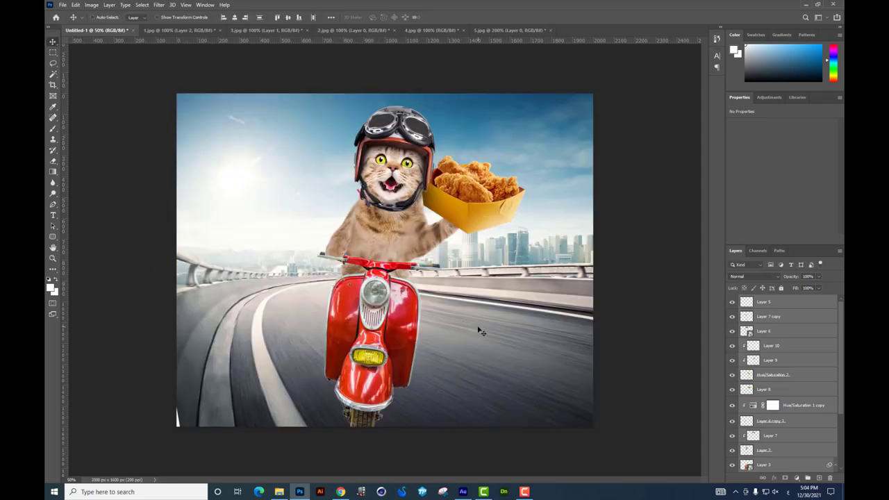
{"action": "key", "text": "ctrl+z"}
{"action": "mouse_move", "coordinate": [442, 305]}
{"action": "left_mouse_down"}
{"action": "mouse_move", "coordinate": [484, 306]}
{"action": "mouse_move", "coordinate": [465, 287]}
{"action": "left_mouse_up"}
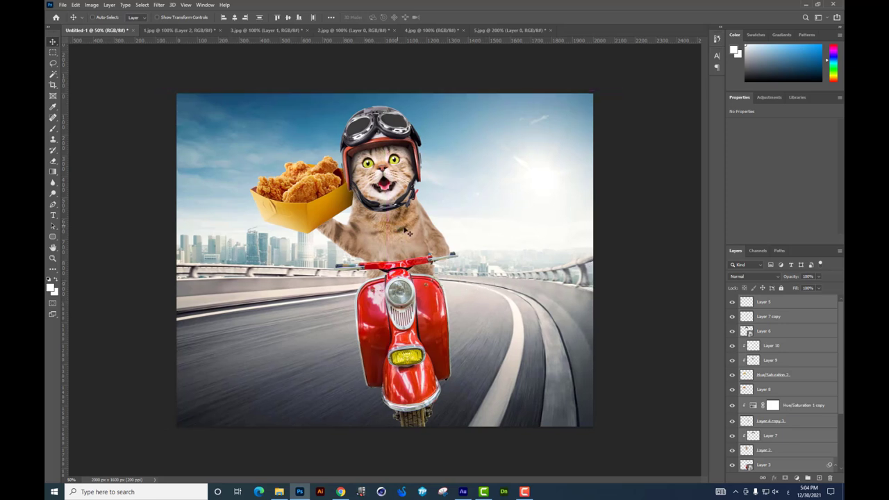
Step: Warp the highway layer, bowing its right edge outward and reshaping the road curve and left barrier
{"action": "left_click", "coordinate": [541, 341]}
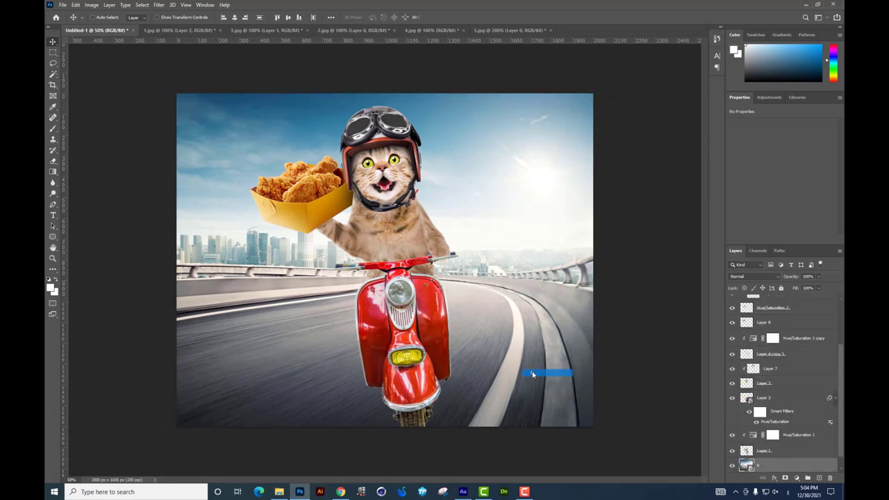
{"action": "key", "text": "ctrl+t"}
{"action": "right_click", "coordinate": [538, 351]}
{"action": "left_click", "coordinate": [548, 301]}
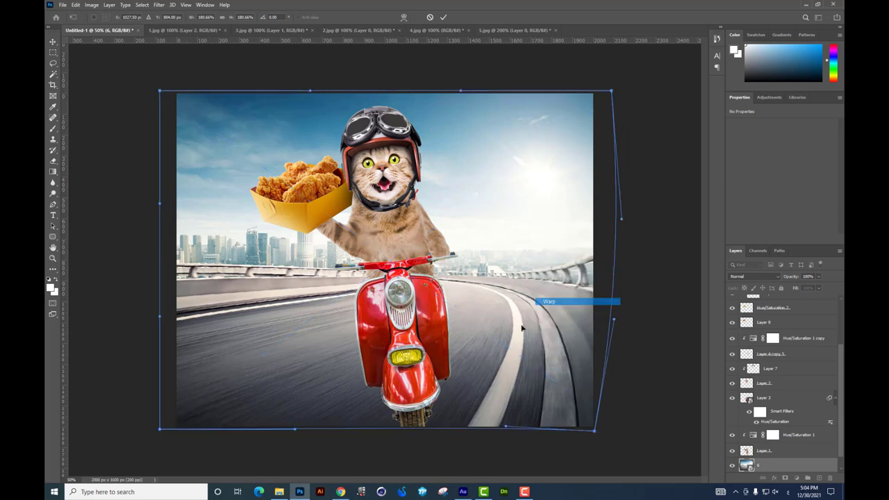
{"action": "left_click_drag", "start_coordinate": [503, 362], "coordinate": [525, 377]}
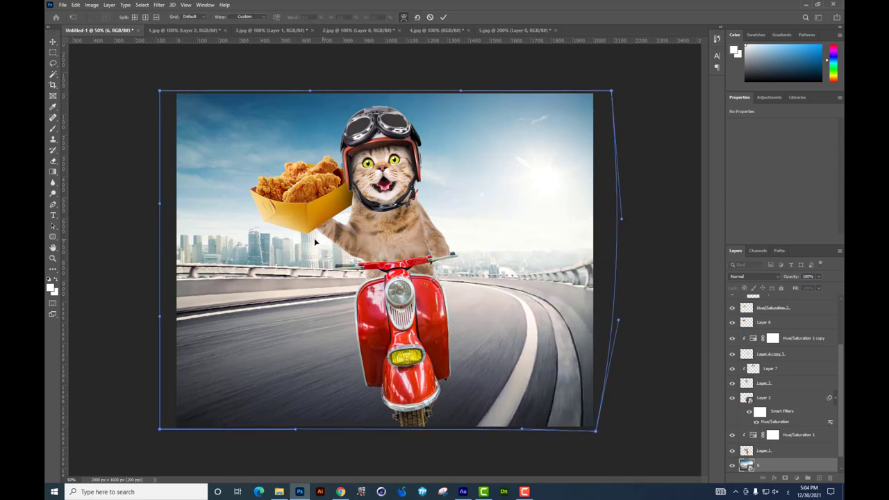
{"action": "left_click_drag", "start_coordinate": [314, 237], "coordinate": [406, 233]}
{"action": "key", "text": "Return"}
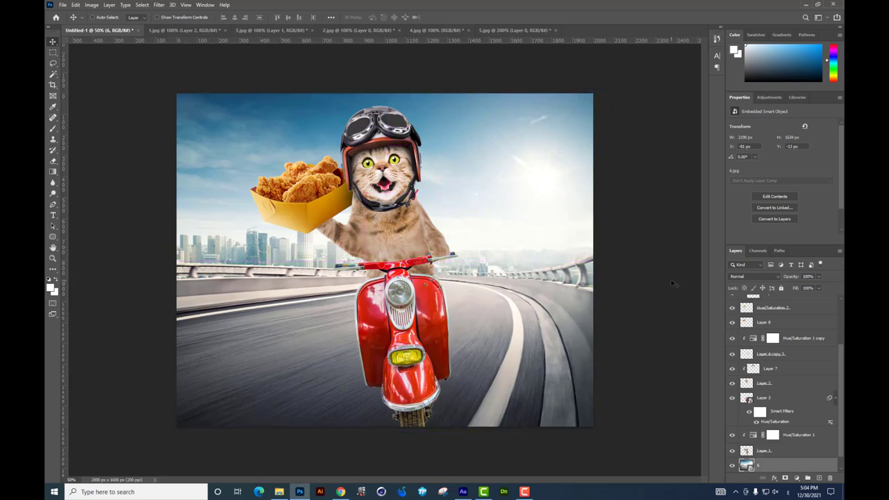
{"action": "left_click", "coordinate": [771, 450]}
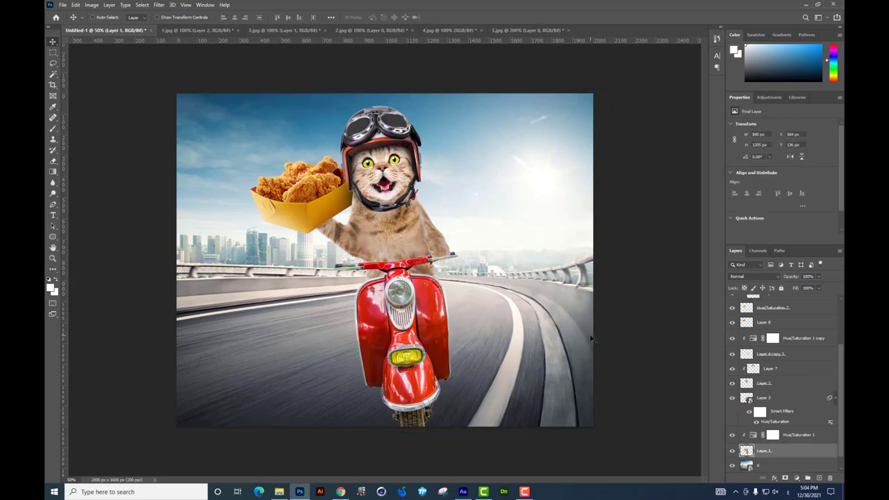
Step: Mirror the cat layer using Rotate 180° plus Flip Vertical, then reposition it
{"action": "scroll", "coordinate": [842, 345], "scroll_direction": "up", "scroll_amount": 5}
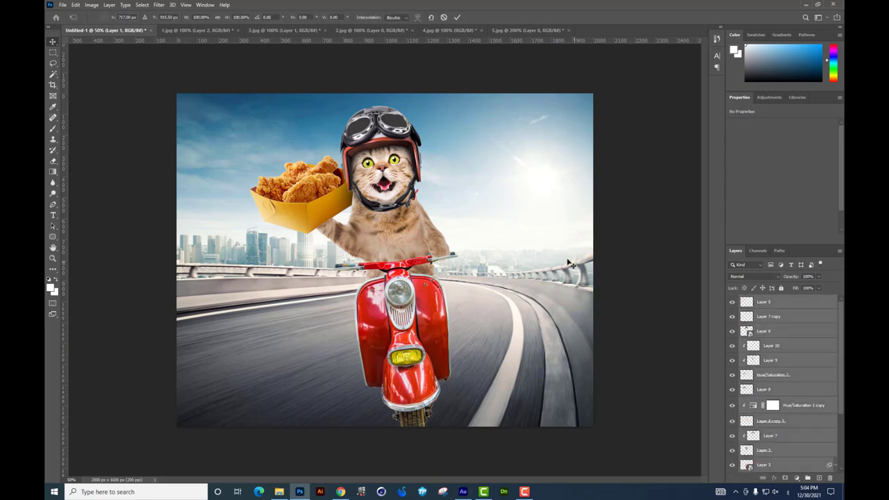
{"action": "right_click", "coordinate": [414, 255]}
{"action": "left_click", "coordinate": [423, 272]}
{"action": "key", "text": "ctrl+t"}
{"action": "right_click", "coordinate": [417, 234]}
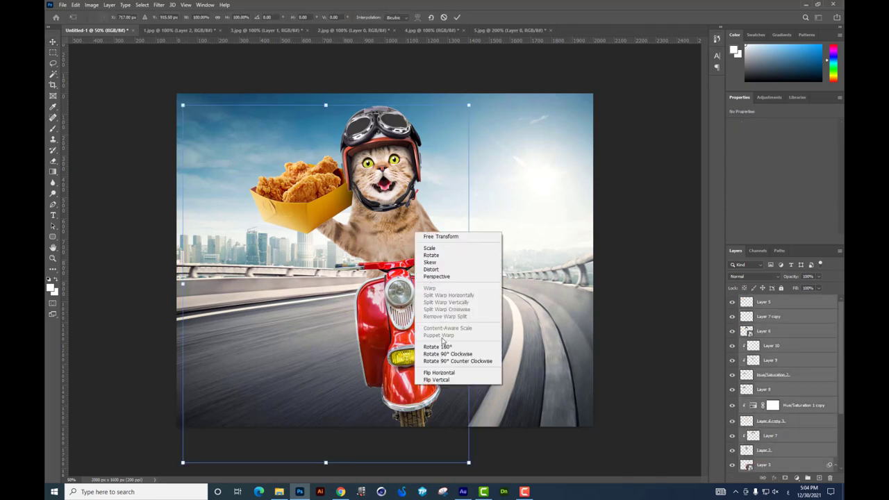
{"action": "left_click", "coordinate": [456, 347]}
{"action": "right_click", "coordinate": [434, 294]}
{"action": "left_click", "coordinate": [455, 441]}
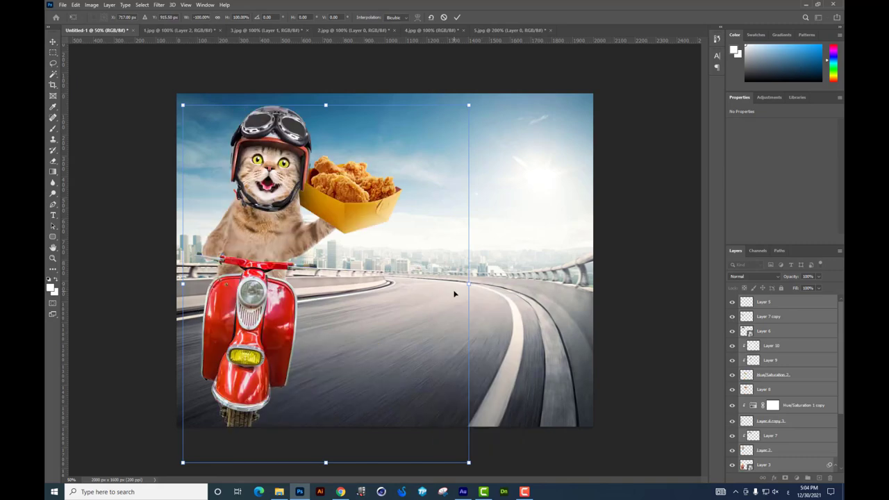
{"action": "key", "text": "Return"}
{"action": "left_click_drag", "start_coordinate": [296, 259], "coordinate": [450, 250]}
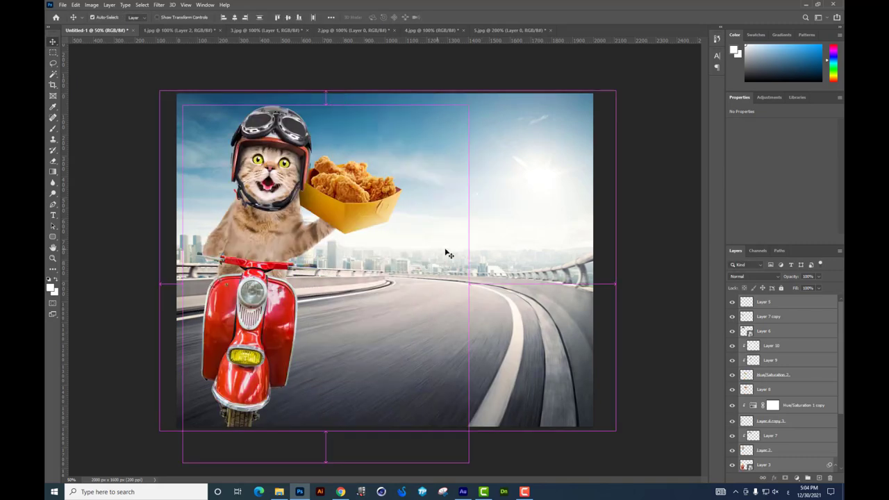
Step: Mirror the highway background the same way and tilt it slightly
{"action": "right_click", "coordinate": [502, 211]}
{"action": "left_click", "coordinate": [518, 238]}
{"action": "key", "text": "ctrl+t"}
{"action": "right_click", "coordinate": [537, 262]}
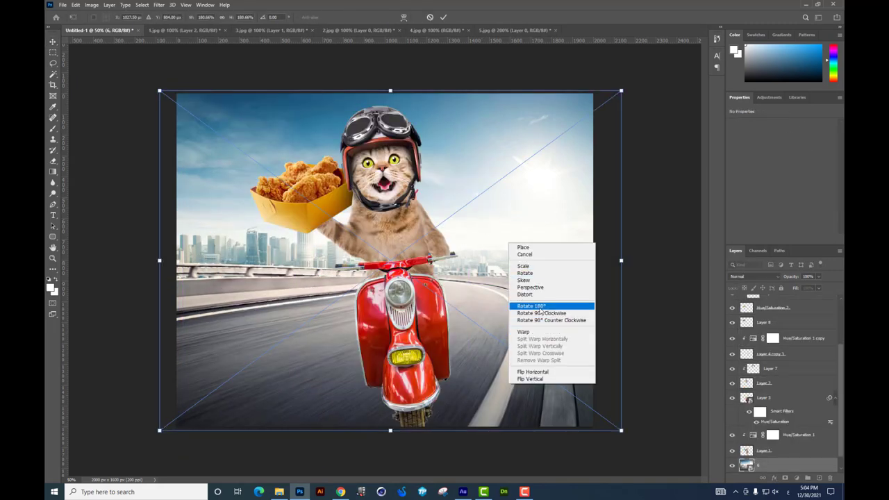
{"action": "left_click", "coordinate": [528, 376]}
{"action": "right_click", "coordinate": [505, 368]}
{"action": "left_click", "coordinate": [501, 356]}
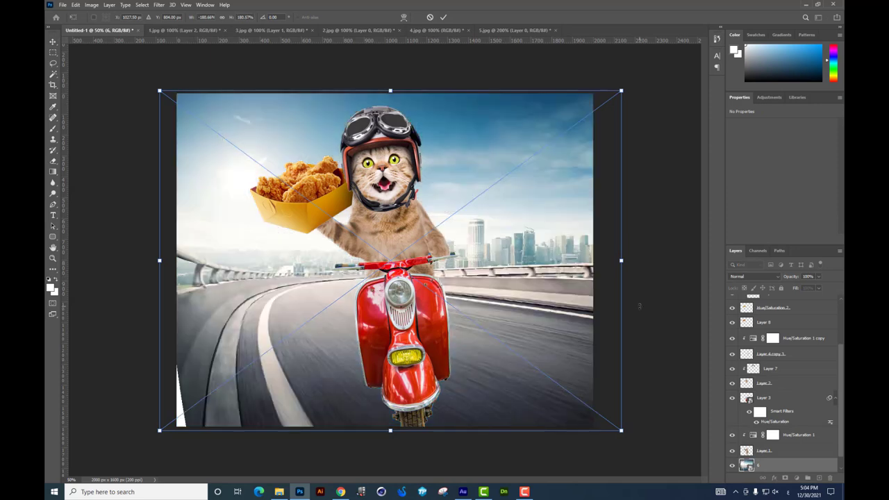
{"action": "left_click_drag", "start_coordinate": [640, 306], "coordinate": [546, 296]}
{"action": "right_click", "coordinate": [470, 260]}
{"action": "left_click", "coordinate": [496, 312]}
{"action": "mouse_move", "coordinate": [667, 264]}
{"action": "left_mouse_down"}
{"action": "mouse_move", "coordinate": [672, 255]}
{"action": "mouse_move", "coordinate": [603, 77]}
{"action": "mouse_move", "coordinate": [626, 88]}
{"action": "left_mouse_up"}
Step: Warp the highway's sides outward to fill the frame, then undo the last change
{"action": "right_click", "coordinate": [357, 262]}
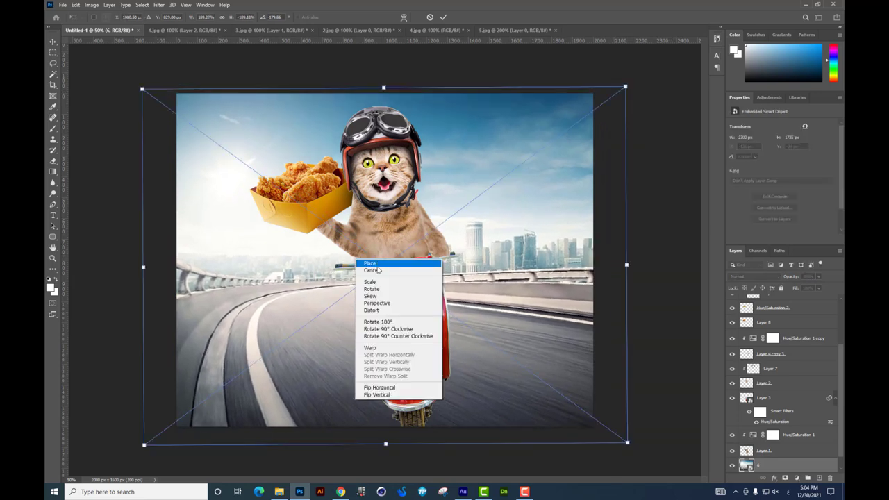
{"action": "left_click", "coordinate": [371, 347]}
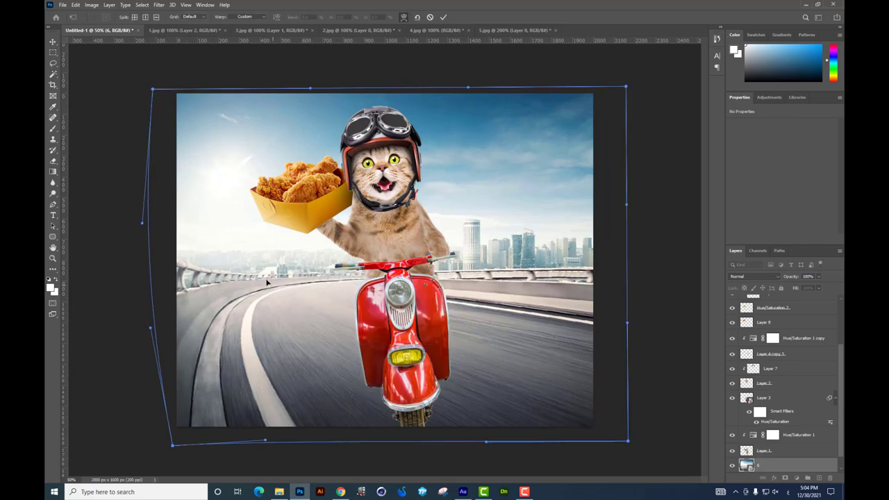
{"action": "left_click_drag", "start_coordinate": [540, 284], "coordinate": [516, 285]}
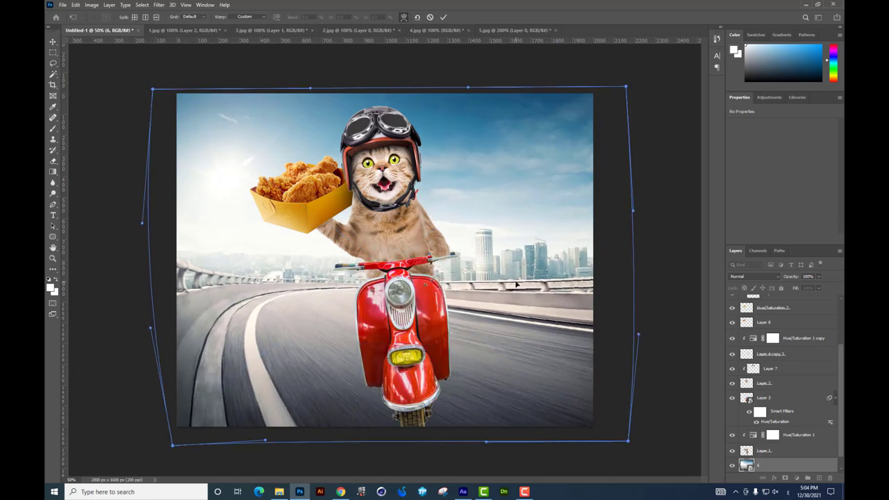
{"action": "key", "text": "Return"}
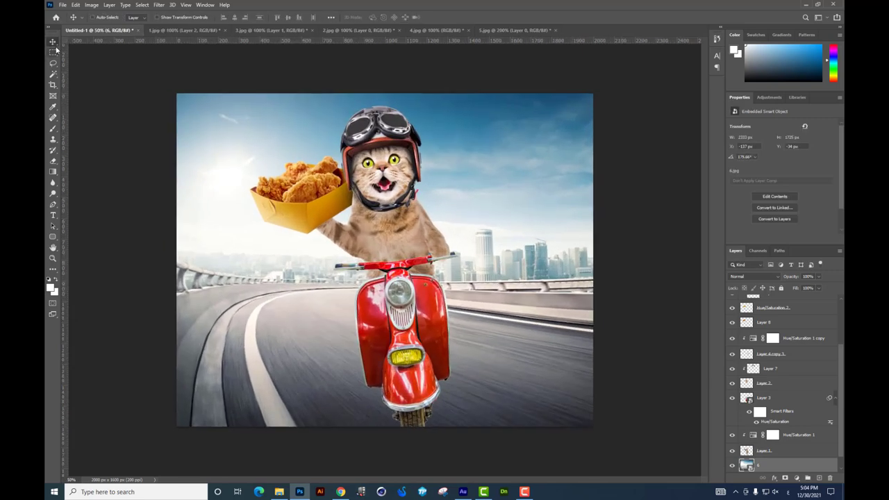
{"action": "key", "text": "ctrl+z"}
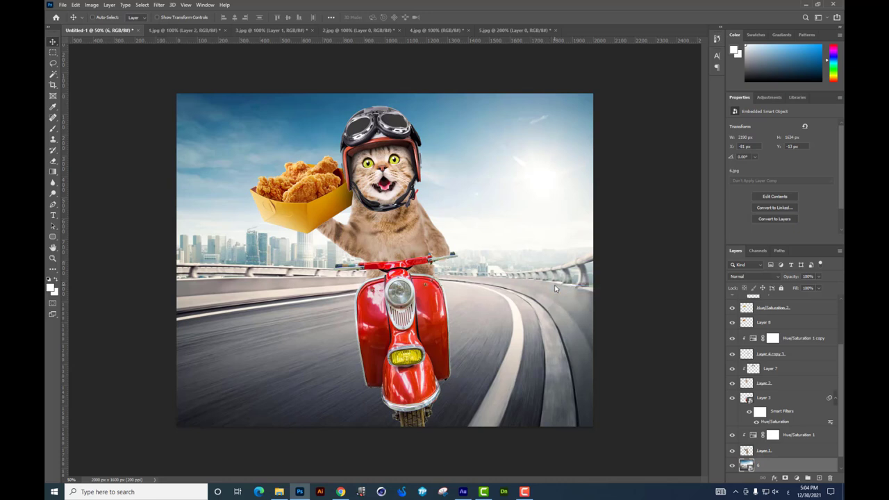
{"action": "left_click", "coordinate": [53, 86]}
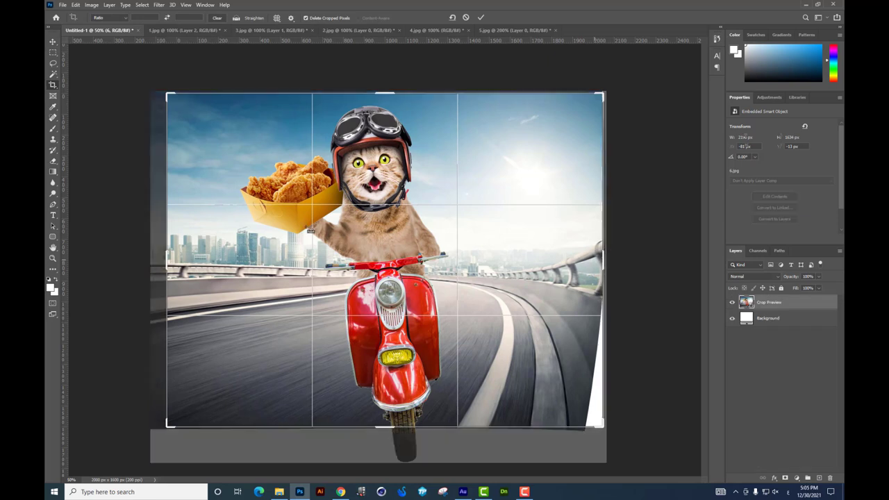
Step: Crop to extend the canvas further to the left
{"action": "left_click_drag", "start_coordinate": [591, 264], "coordinate": [612, 257]}
{"action": "left_click_drag", "start_coordinate": [177, 256], "coordinate": [159, 257]}
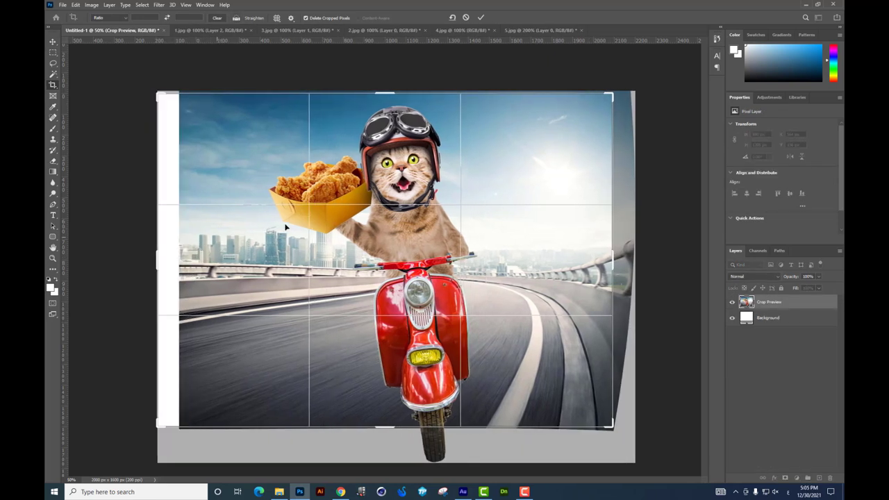
{"action": "key", "text": "Return"}
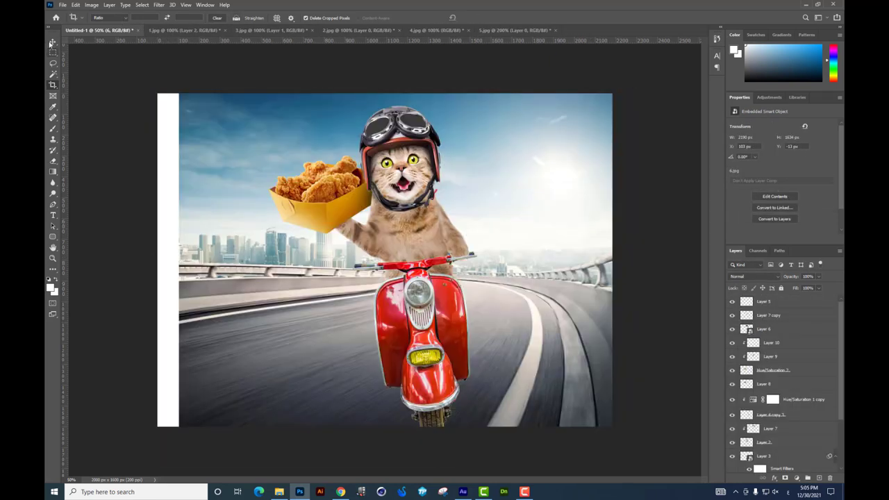
Step: Stretch the highway background over the new left strip and open 8.png
{"action": "left_click", "coordinate": [52, 43]}
{"action": "key", "text": "ctrl+t"}
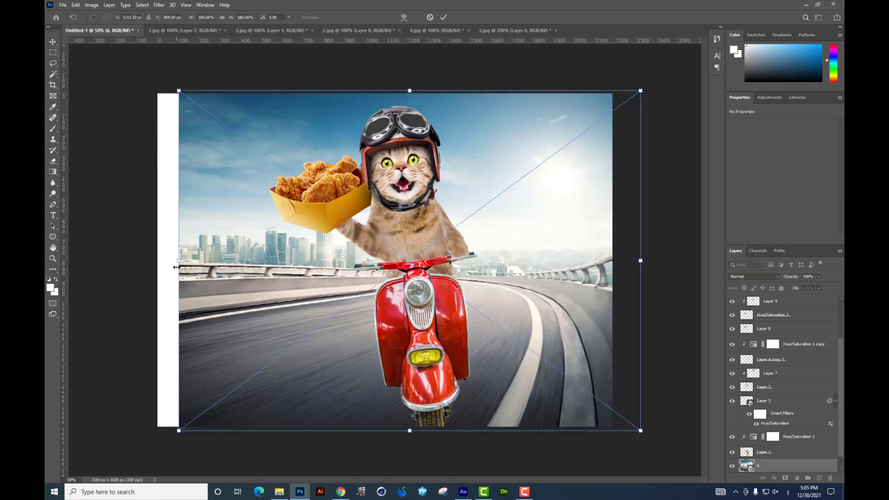
{"action": "left_click_drag", "start_coordinate": [175, 266], "coordinate": [158, 266]}
{"action": "key", "text": "Return"}
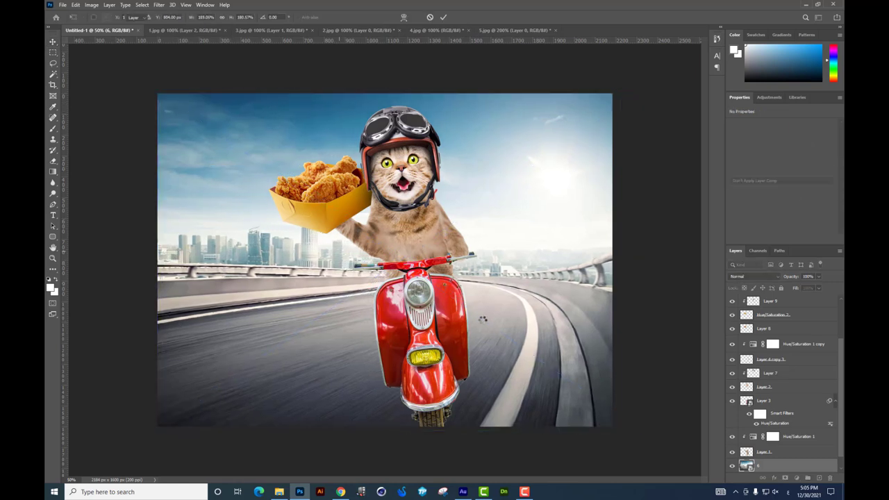
{"action": "key", "text": "alt+Tab"}
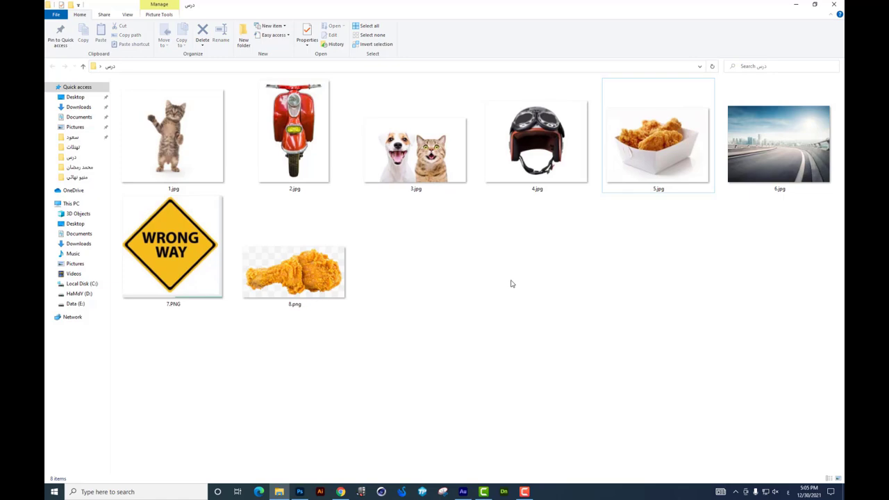
{"action": "left_click_drag", "start_coordinate": [317, 295], "coordinate": [376, 264]}
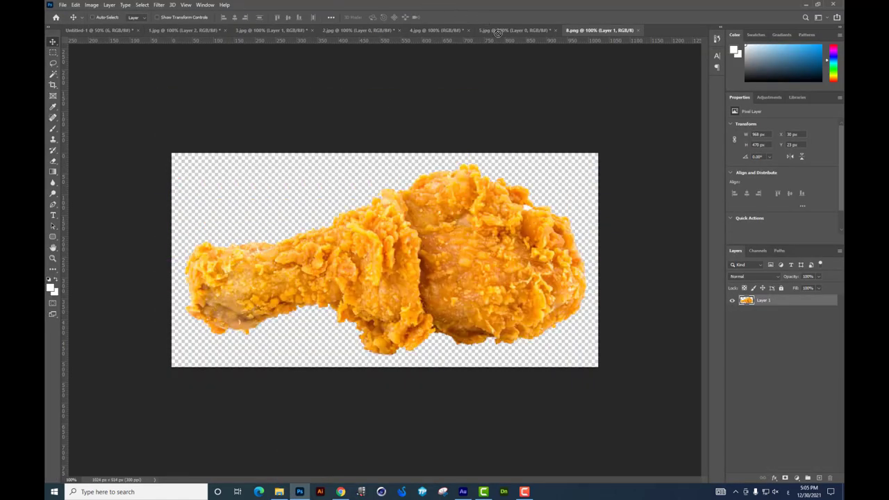
Step: Bring the drumstick into the composite, scaled to about 40% and rotated about -163°, onto the chicken box
{"action": "left_click", "coordinate": [497, 30]}
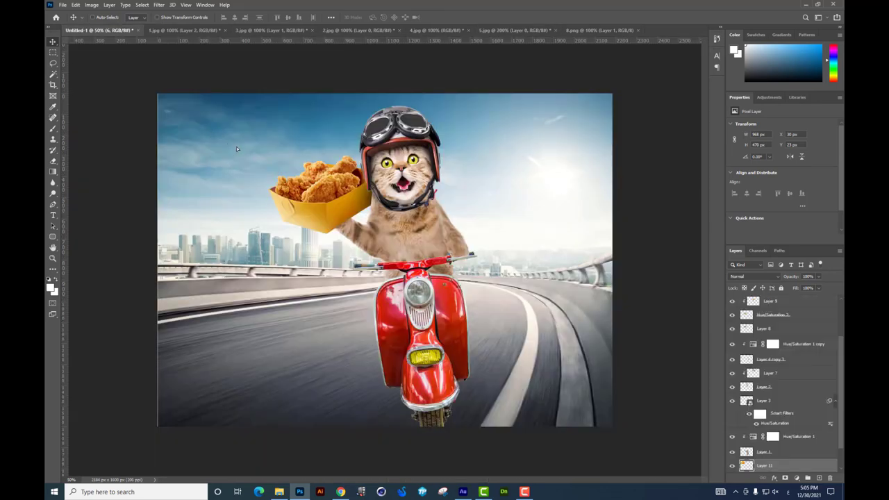
{"action": "left_click_drag", "start_coordinate": [117, 28], "coordinate": [403, 198]}
{"action": "key", "text": "ctrl+t"}
{"action": "left_click_drag", "start_coordinate": [182, 189], "coordinate": [242, 160]}
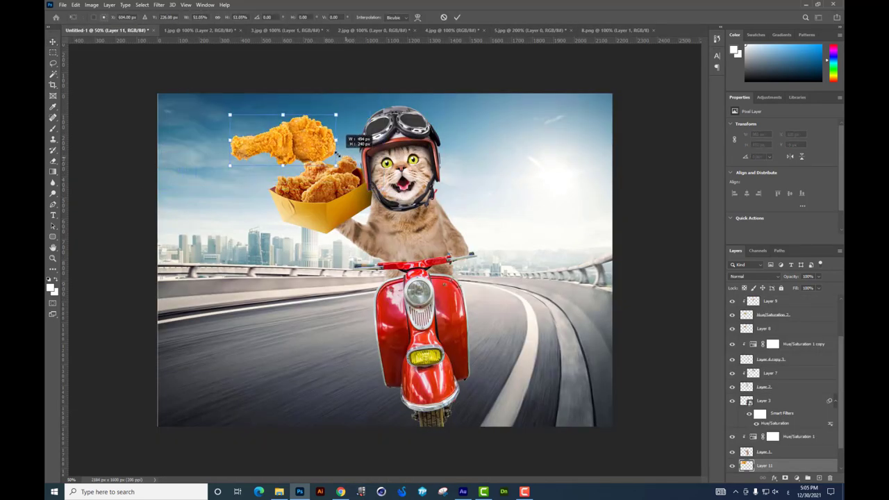
{"action": "left_click_drag", "start_coordinate": [327, 162], "coordinate": [250, 112]}
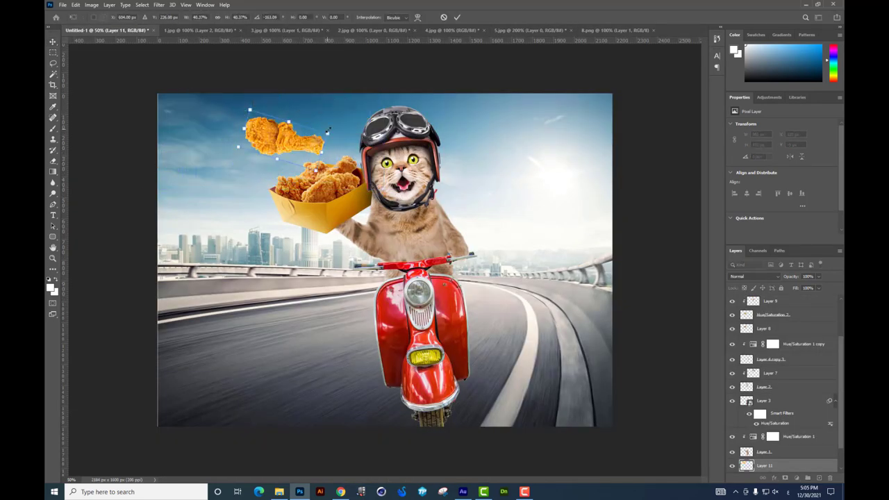
{"action": "mouse_move", "coordinate": [329, 129]}
{"action": "left_mouse_down"}
{"action": "mouse_move", "coordinate": [327, 118]}
{"action": "mouse_move", "coordinate": [316, 151]}
{"action": "mouse_move", "coordinate": [329, 169]}
{"action": "left_mouse_up"}
{"action": "key", "text": "Return"}
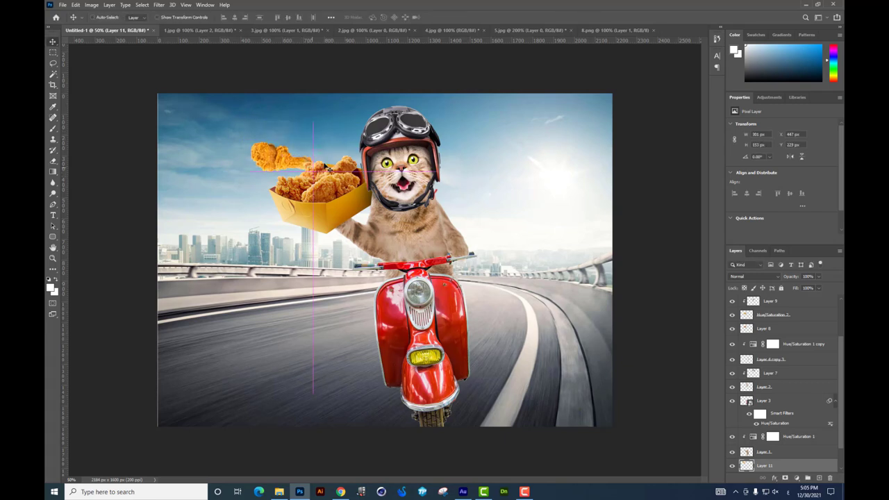
Step: Lower the chicken's lightness slightly with Hue/Saturation
{"action": "key", "text": "ctrl+u"}
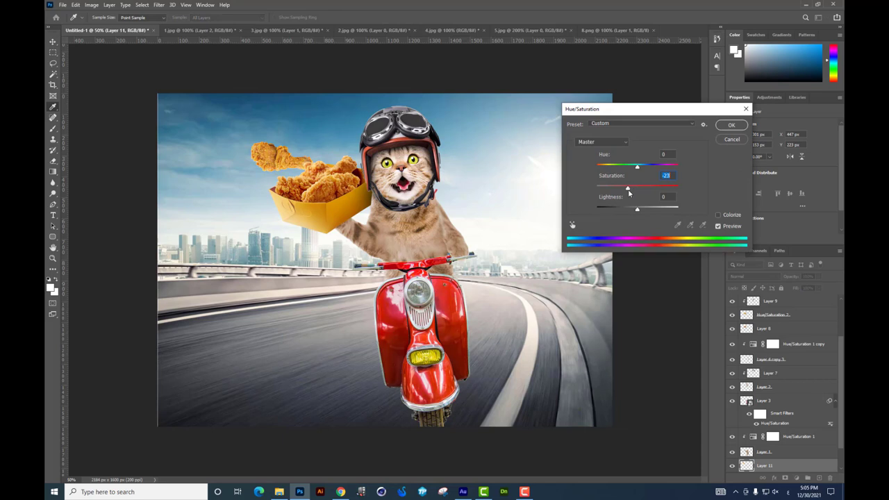
{"action": "left_click_drag", "start_coordinate": [634, 212], "coordinate": [639, 212]}
{"action": "key", "text": "Return"}
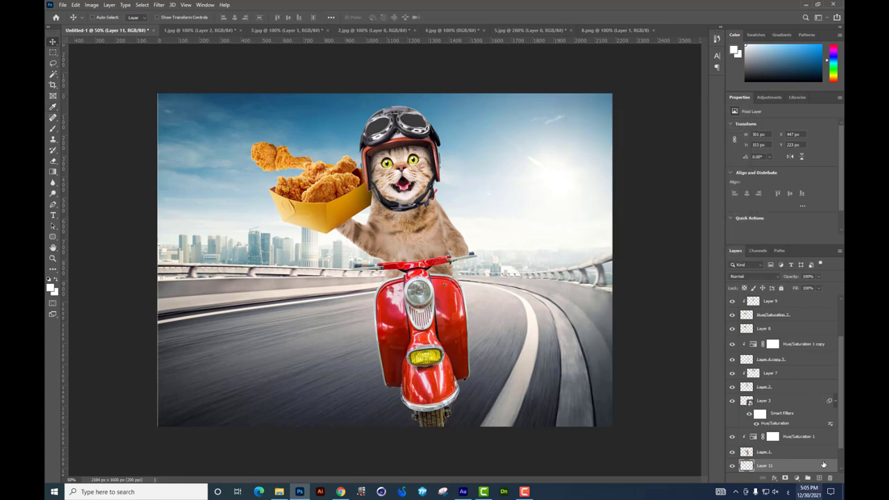
Step: Duplicate the drumstick and rotate the copy into place above the box
{"action": "scroll", "coordinate": [799, 427], "scroll_direction": "down", "scroll_amount": 2}
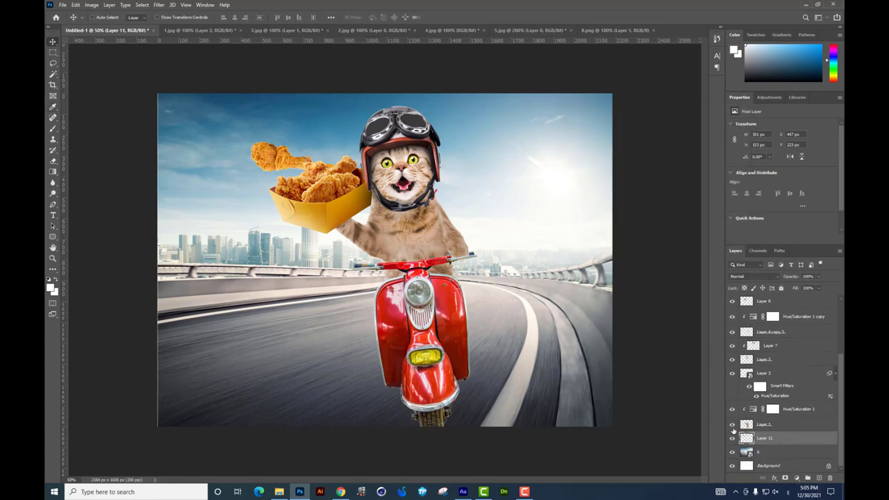
{"action": "left_click_drag", "start_coordinate": [287, 170], "coordinate": [279, 166]}
{"action": "key", "text": "ctrl+t"}
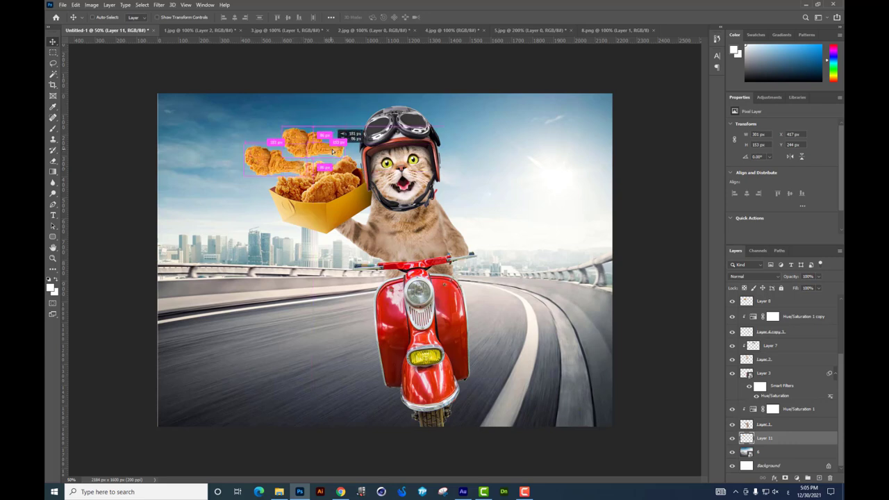
{"action": "mouse_move", "coordinate": [361, 129]}
{"action": "left_mouse_down"}
{"action": "mouse_move", "coordinate": [379, 145]}
{"action": "mouse_move", "coordinate": [311, 175]}
{"action": "left_mouse_up"}
{"action": "left_click_drag", "start_coordinate": [320, 127], "coordinate": [373, 127]}
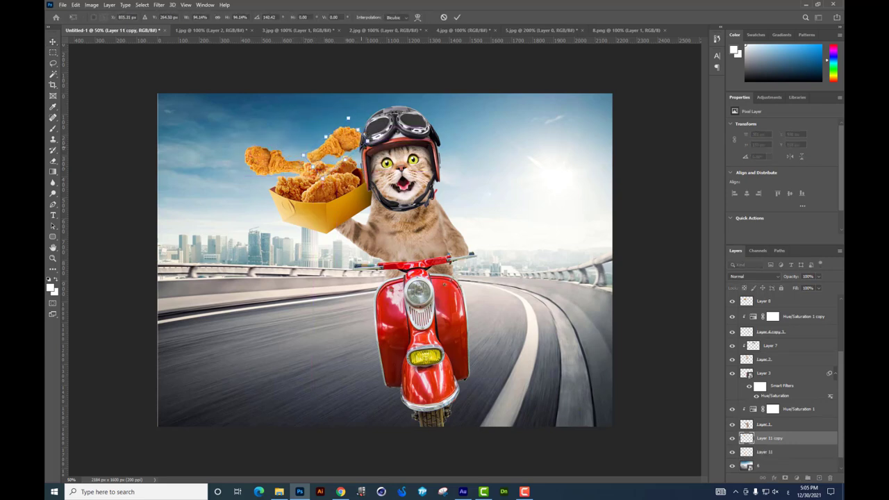
{"action": "key", "text": "Return"}
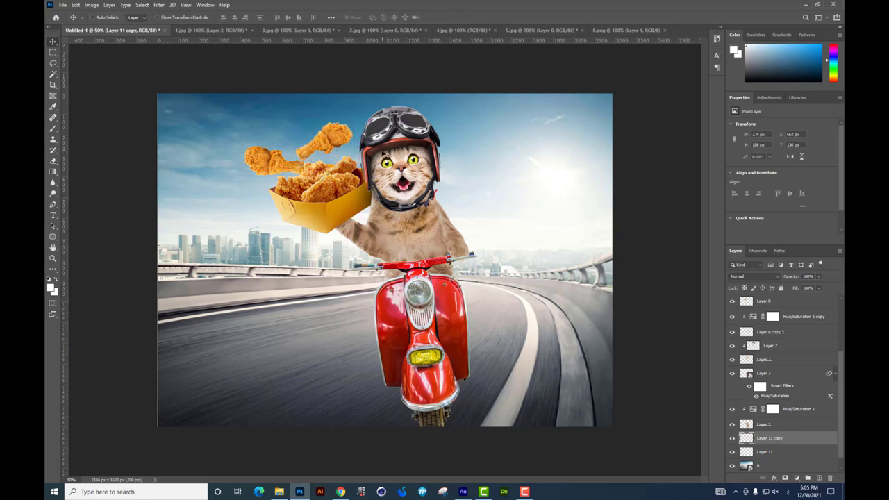
Step: Shrink and tilt the left chicken piece slightly, then begin transforming the highway background
{"action": "right_click", "coordinate": [268, 163]}
{"action": "left_click", "coordinate": [289, 179]}
{"action": "key", "text": "ctrl+t"}
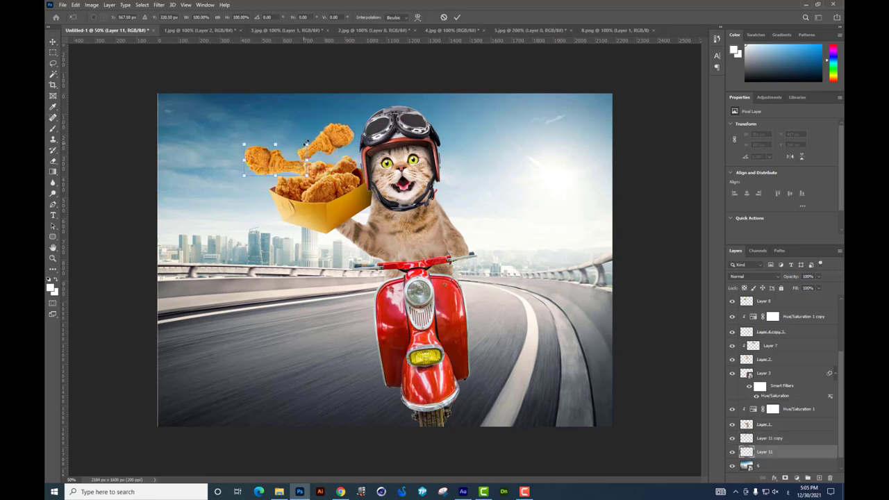
{"action": "left_click_drag", "start_coordinate": [305, 143], "coordinate": [326, 150]}
{"action": "key", "text": "Return"}
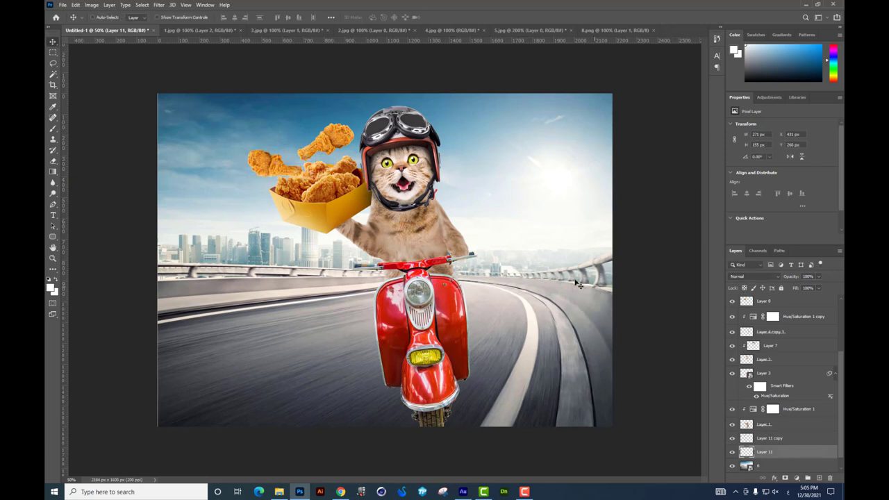
{"action": "key", "text": "alt+comma"}
{"action": "key", "text": "ctrl+t"}
Step: Enlarge the highway background past the canvas edges
{"action": "left_click_drag", "start_coordinate": [640, 90], "coordinate": [646, 89]}
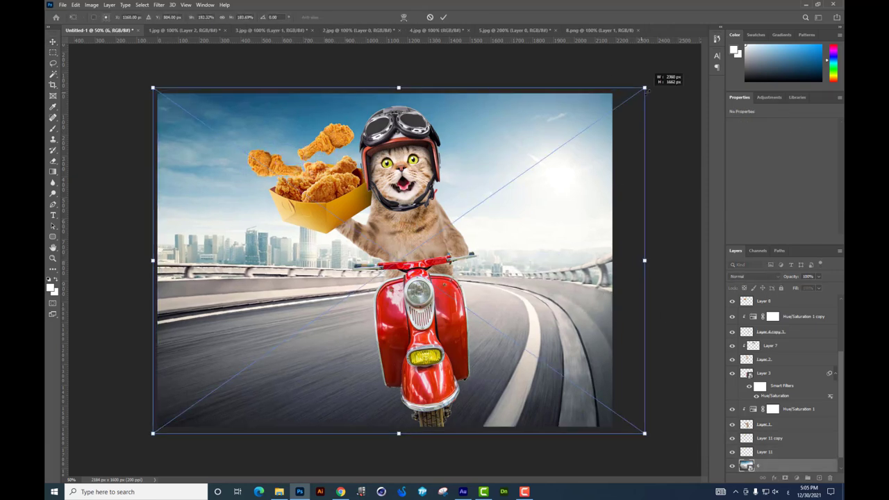
{"action": "key", "text": "Return"}
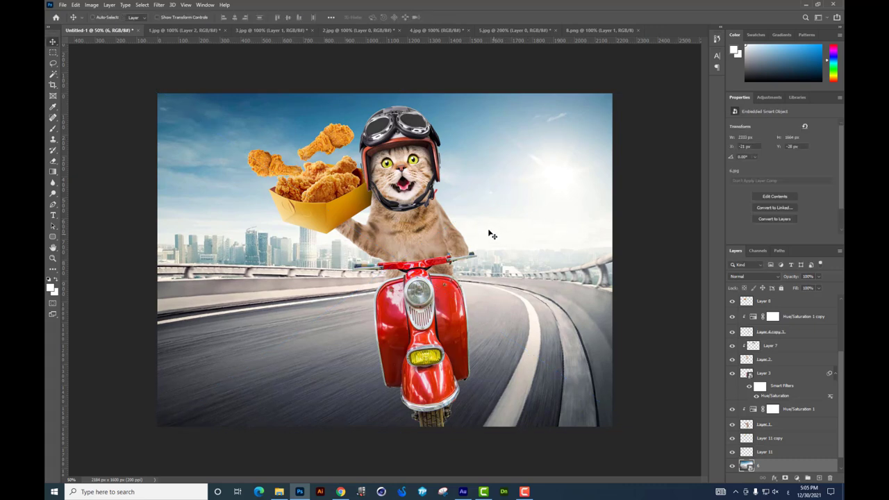
{"action": "right_click", "coordinate": [426, 295]}
{"action": "left_click", "coordinate": [445, 303]}
{"action": "left_click_drag", "start_coordinate": [445, 303], "coordinate": [476, 320]}
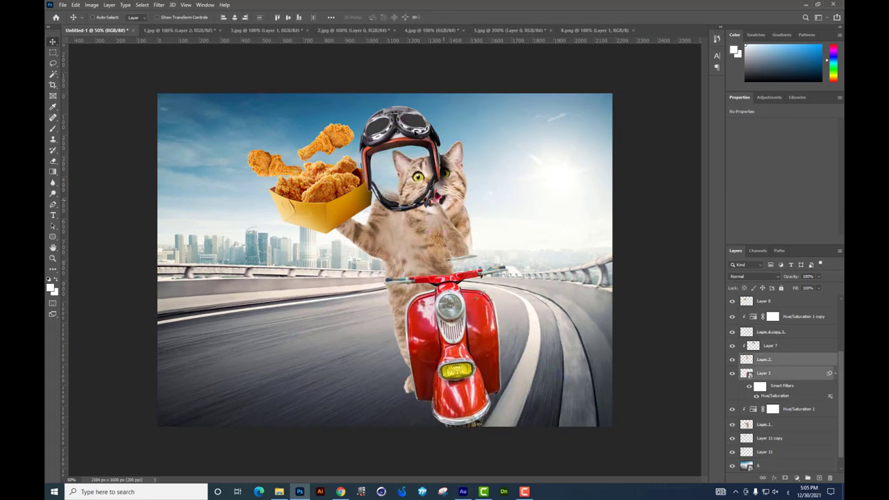
{"action": "key", "text": "ctrl+z"}
Step: Reposition the helmet onto the cat's head
{"action": "right_click", "coordinate": [412, 125]}
{"action": "left_click", "coordinate": [424, 132]}
{"action": "mouse_move", "coordinate": [405, 193]}
{"action": "left_mouse_down"}
{"action": "mouse_move", "coordinate": [438, 177]}
{"action": "mouse_move", "coordinate": [403, 209]}
{"action": "left_mouse_up"}
{"action": "left_click_drag", "start_coordinate": [389, 278], "coordinate": [427, 285]}
{"action": "key", "text": "ctrl+z"}
{"action": "left_click_drag", "start_coordinate": [352, 277], "coordinate": [352, 282]}
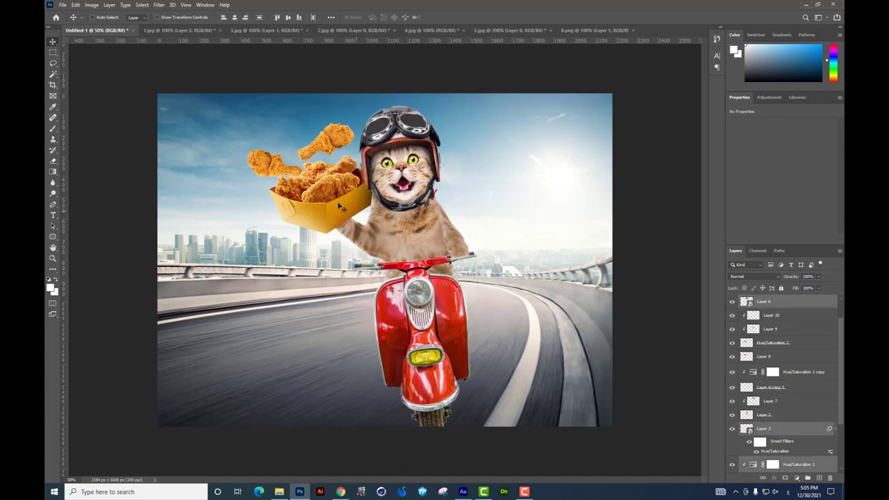
Step: Duplicate all the rider layers offset to the left and merge the copies into one layer
{"action": "left_click", "coordinate": [366, 250], "text": "ctrl"}
{"action": "scroll", "coordinate": [785, 331], "scroll_direction": "up", "scroll_amount": 2}
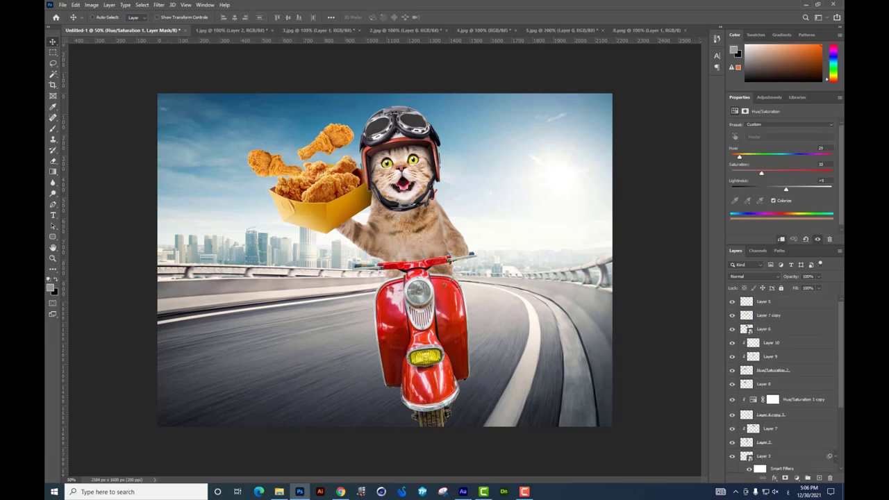
{"action": "key", "text": "ctrl+alt+a"}
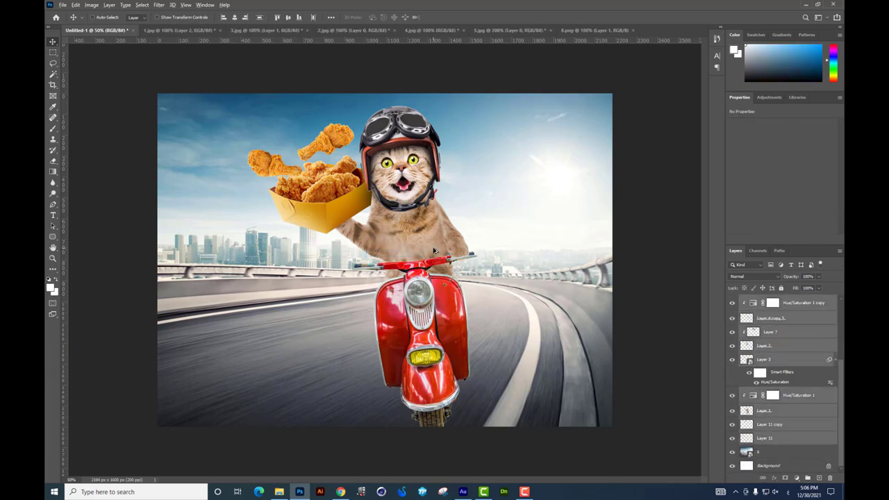
{"action": "left_click_drag", "start_coordinate": [432, 242], "coordinate": [391, 241]}
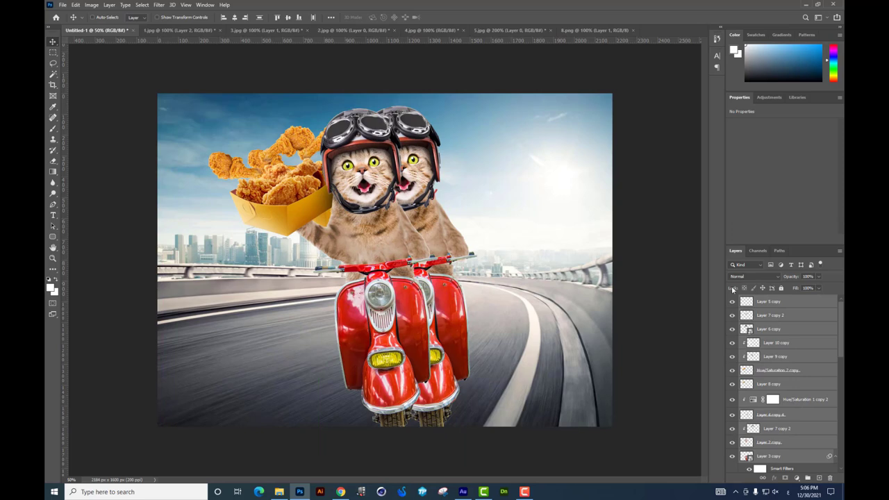
{"action": "key", "text": "ctrl+e"}
{"action": "key", "text": "ctrl+t"}
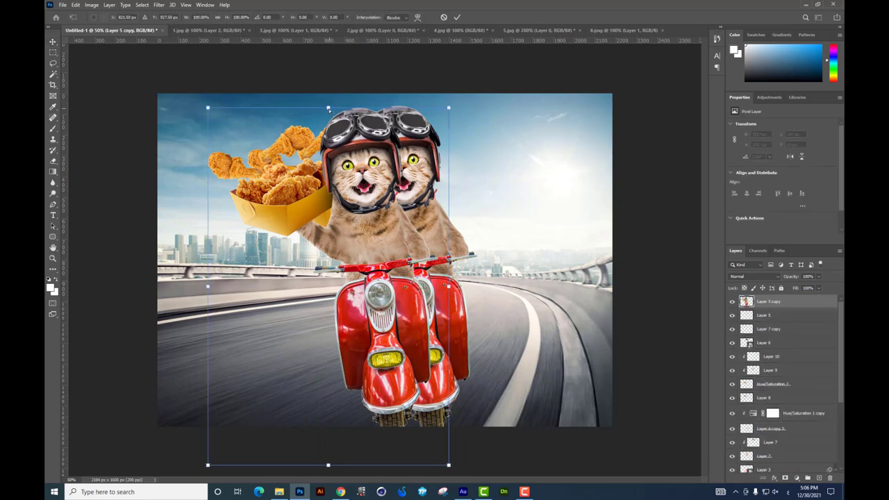
Step: Flip, flatten and skew the merged copy into a shadow shape lying left across the road
{"action": "mouse_move", "coordinate": [329, 109]}
{"action": "left_mouse_down"}
{"action": "mouse_move", "coordinate": [352, 445]}
{"action": "mouse_move", "coordinate": [358, 418]}
{"action": "left_mouse_up"}
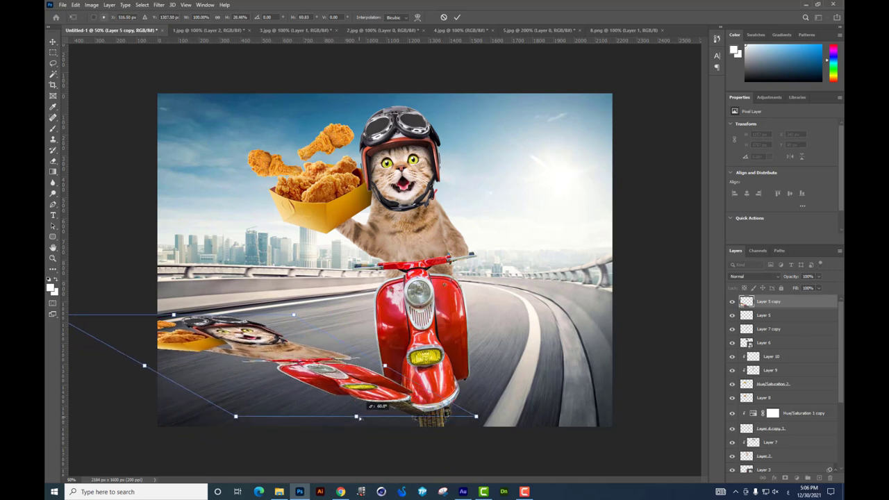
{"action": "left_click_drag", "start_coordinate": [340, 389], "coordinate": [341, 398]}
{"action": "left_click_drag", "start_coordinate": [174, 325], "coordinate": [180, 349]}
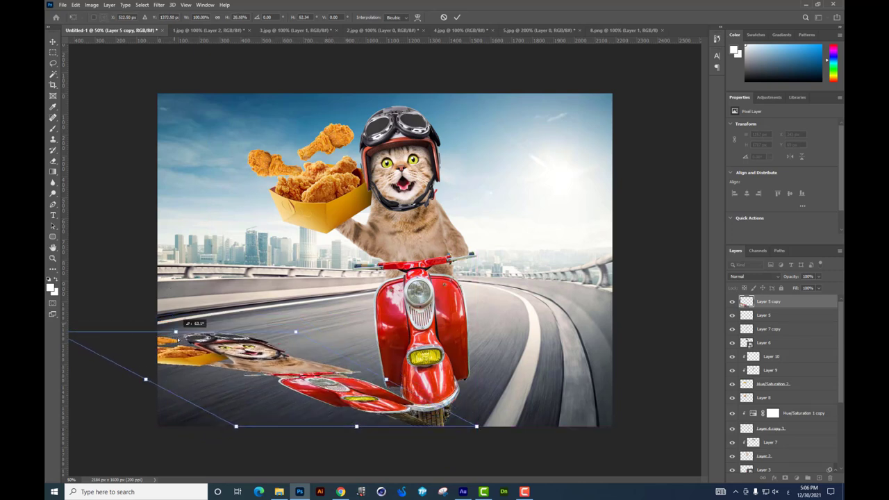
{"action": "left_click_drag", "start_coordinate": [299, 349], "coordinate": [284, 341]}
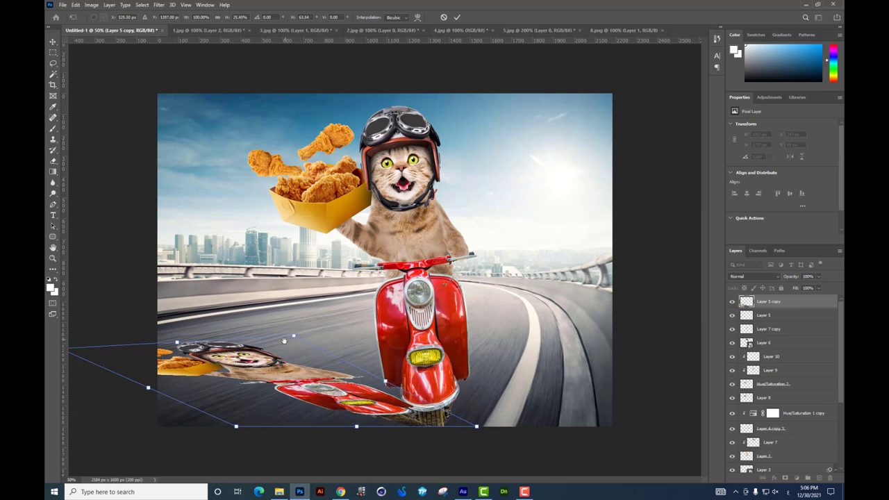
{"action": "left_click_drag", "start_coordinate": [245, 430], "coordinate": [252, 430]}
{"action": "key", "text": "ctrl+minus"}
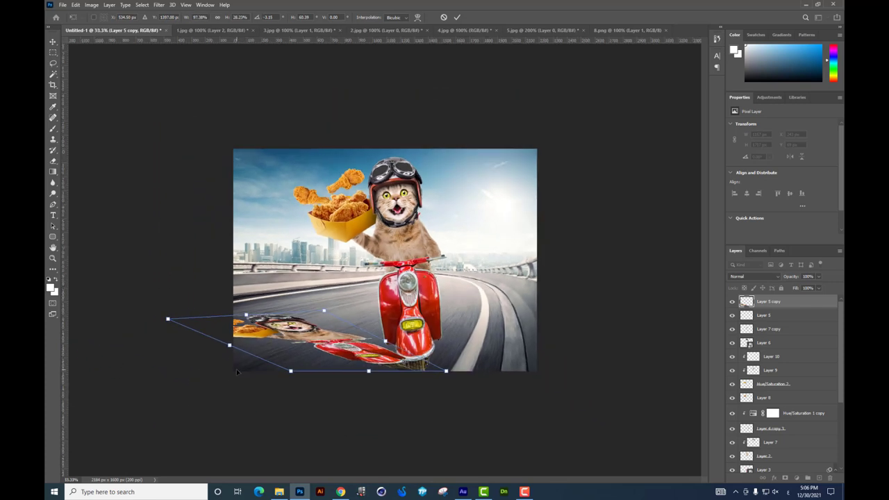
{"action": "left_click_drag", "start_coordinate": [181, 330], "coordinate": [221, 335]}
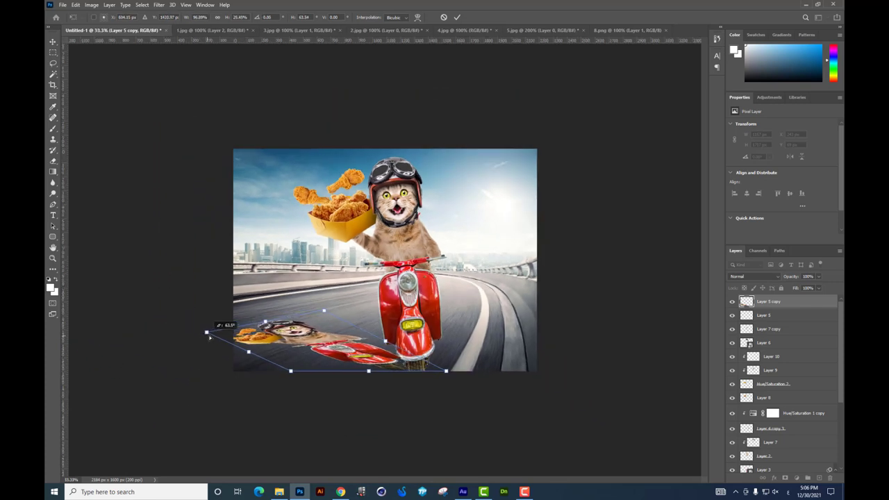
{"action": "left_click_drag", "start_coordinate": [448, 373], "coordinate": [457, 357]}
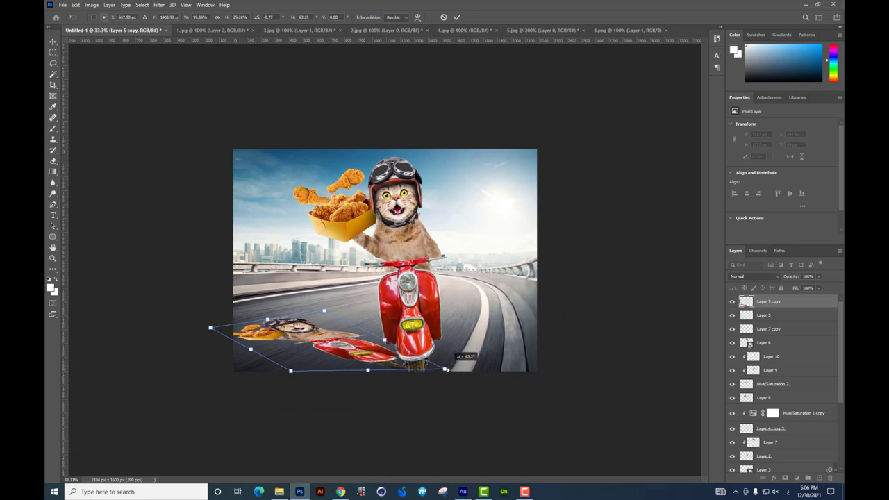
{"action": "key", "text": "Return"}
Step: Darken the shadow to solid black with Lightness -100 and nudge it slightly down
{"action": "key", "text": "ctrl+u"}
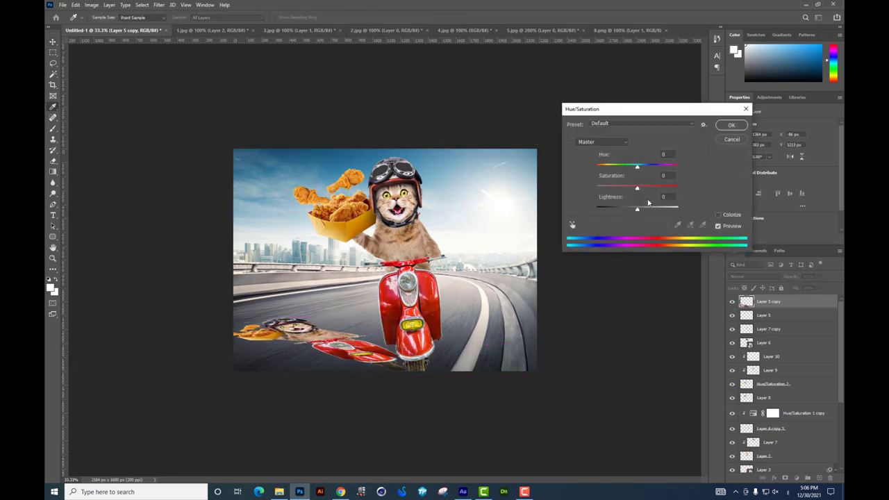
{"action": "type", "text": "-100"}
{"action": "key", "text": "Return"}
{"action": "left_click_drag", "start_coordinate": [429, 267], "coordinate": [435, 265]}
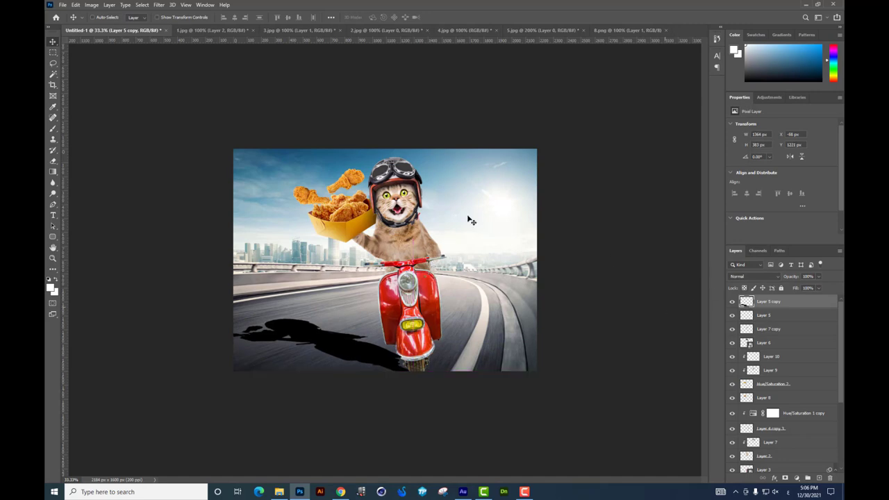
Step: Select the Brush tool with a red foreground colour
{"action": "left_click", "coordinate": [53, 129]}
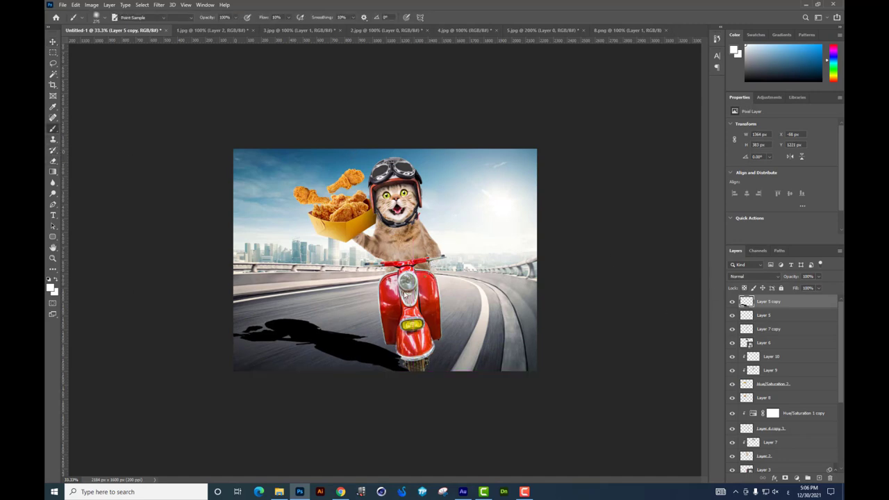
{"action": "left_click", "coordinate": [51, 287]}
{"action": "type", "text": "00a1ff"}
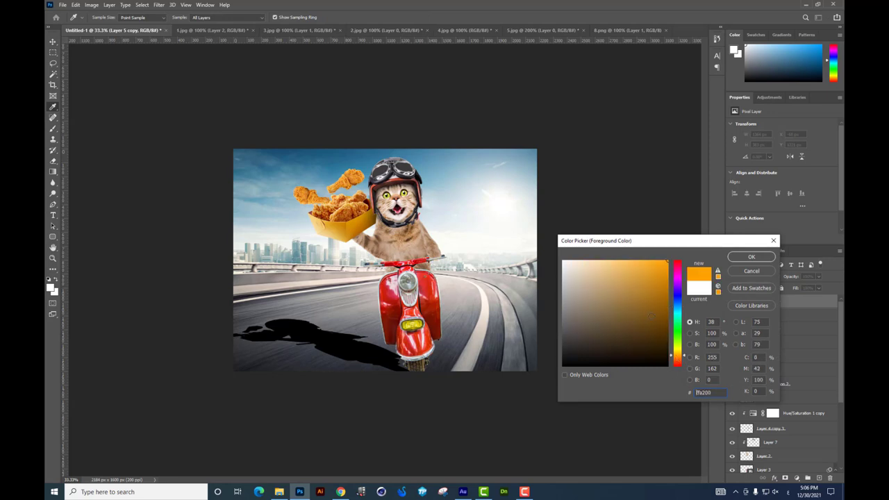
{"action": "left_click_drag", "start_coordinate": [677, 358], "coordinate": [686, 200]}
{"action": "key", "text": "Return"}
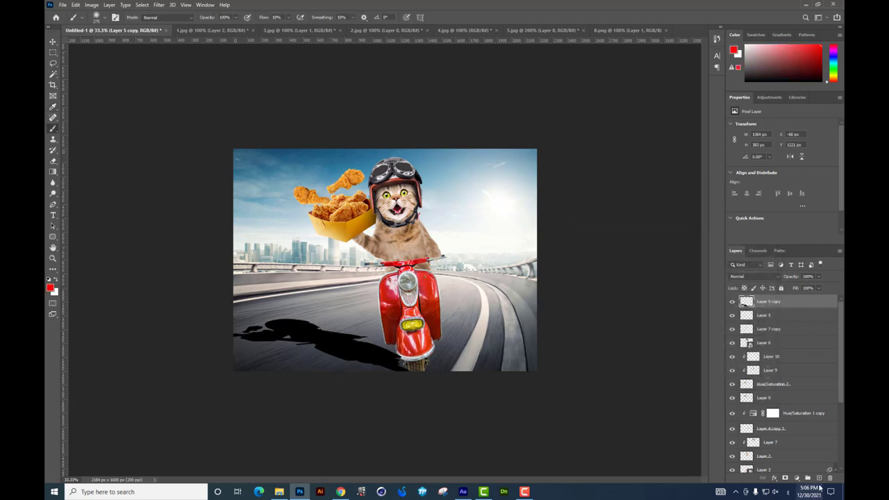
Step: On a new layer, paint two red Hard Round arrows toward the cat and the scooter
{"action": "left_click", "coordinate": [820, 478]}
{"action": "right_click", "coordinate": [545, 250]}
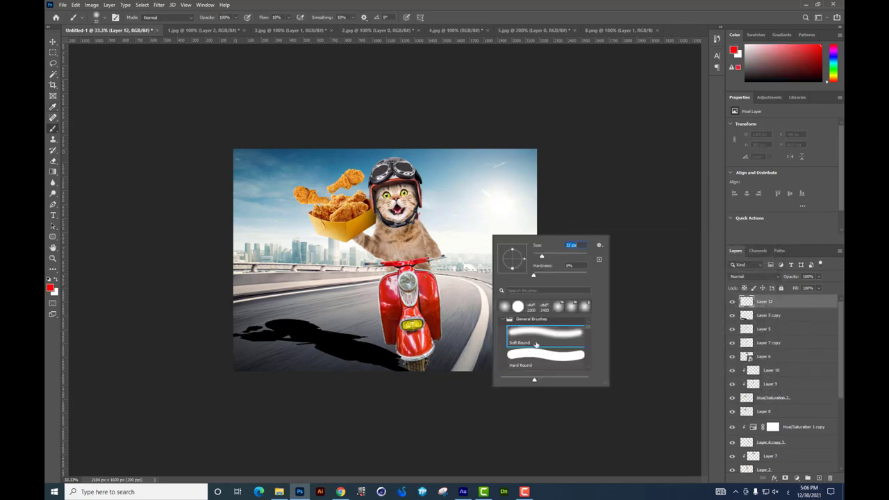
{"action": "left_click", "coordinate": [537, 355]}
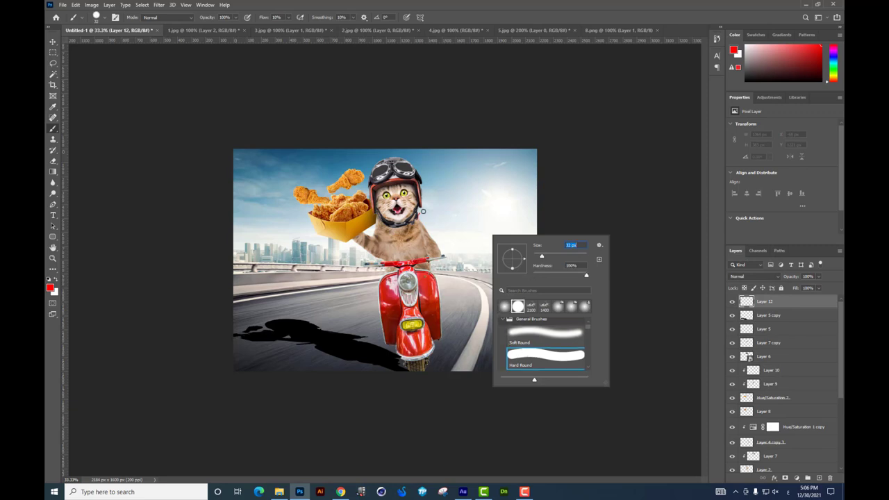
{"action": "left_click_drag", "start_coordinate": [438, 222], "coordinate": [537, 173]}
{"action": "mouse_move", "coordinate": [471, 280]}
{"action": "left_mouse_down"}
{"action": "mouse_move", "coordinate": [441, 221]}
{"action": "mouse_move", "coordinate": [400, 238]}
{"action": "left_mouse_up"}
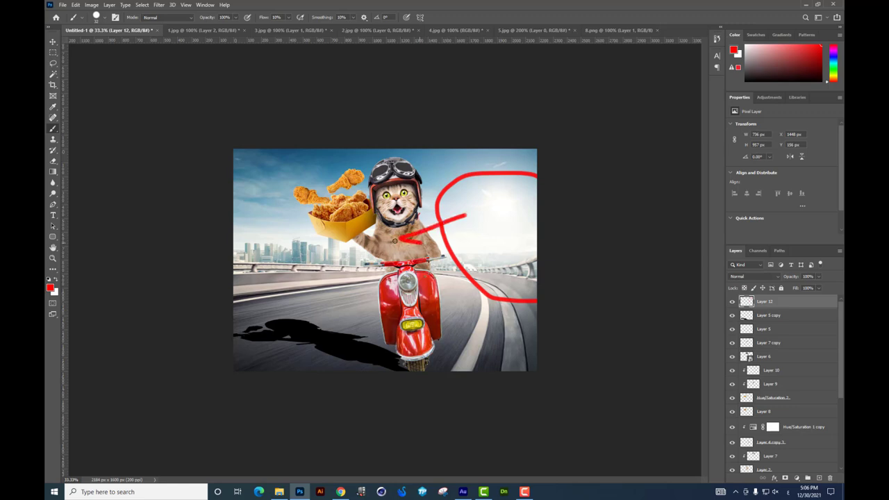
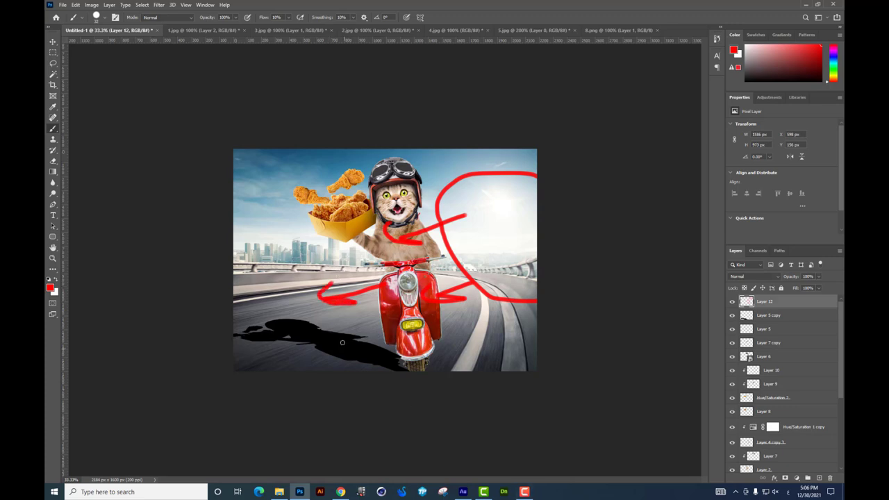
Step: Circle the chicken box and scooter shadow in red, then delete the red annotation strokes
{"action": "left_click_drag", "start_coordinate": [253, 199], "coordinate": [268, 284]}
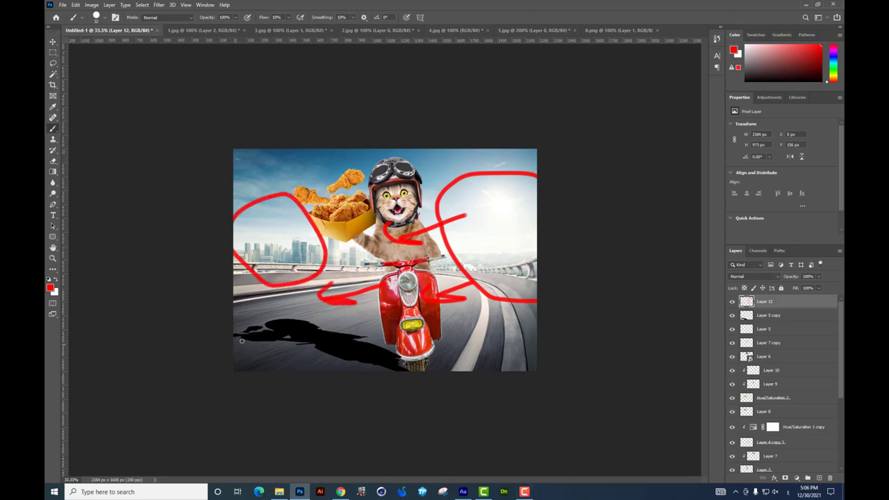
{"action": "left_click_drag", "start_coordinate": [242, 340], "coordinate": [237, 302]}
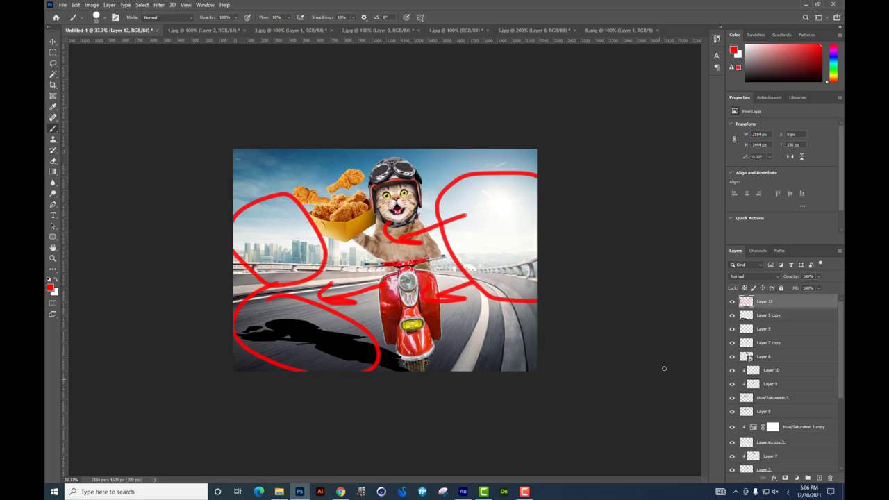
{"action": "key", "text": "Delete"}
Step: Select the scooter's shadow layer, adjust its transform, and soften it with a Gaussian Blur
{"action": "left_click", "coordinate": [53, 43]}
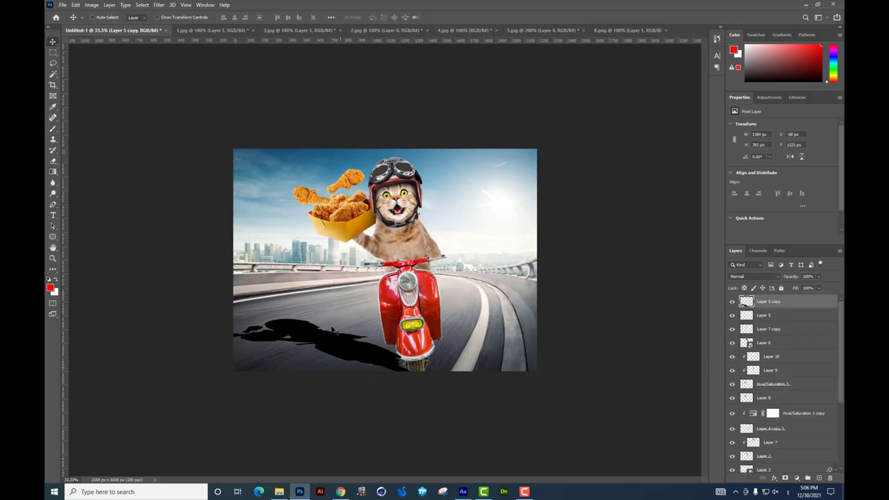
{"action": "right_click", "coordinate": [319, 335]}
{"action": "left_click", "coordinate": [337, 338]}
{"action": "key", "text": "ctrl+t"}
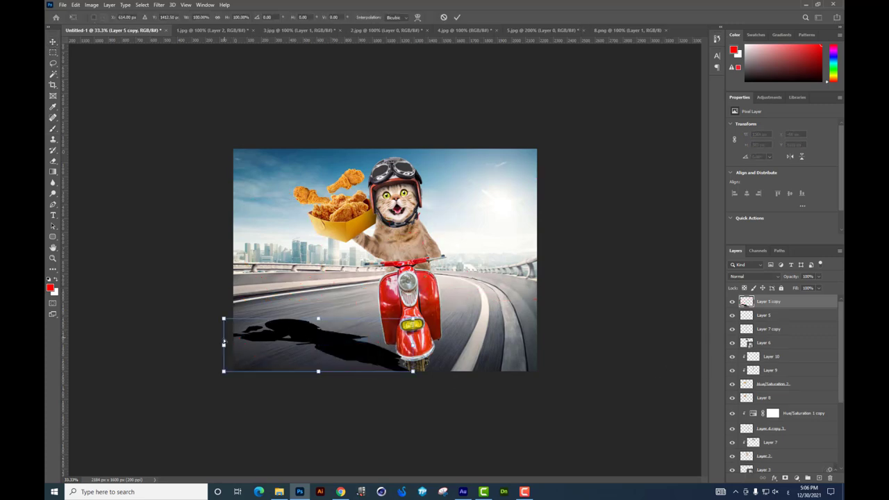
{"action": "key", "text": "Return"}
{"action": "left_click", "coordinate": [159, 5]}
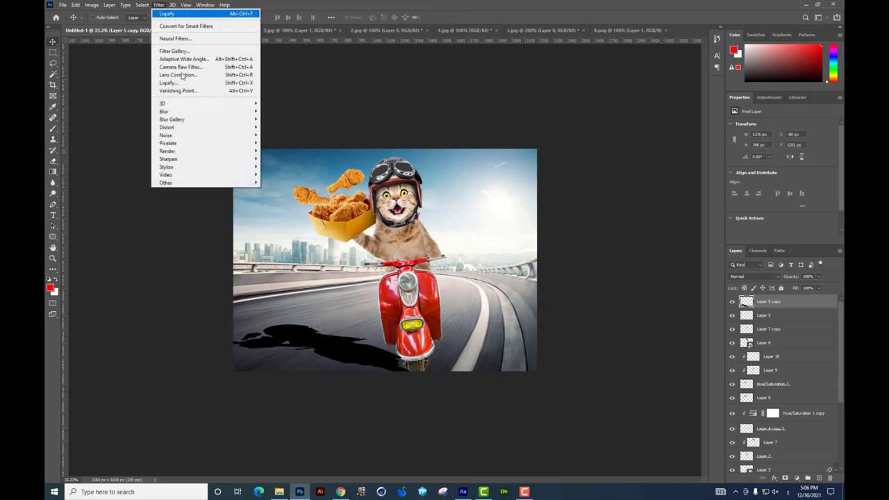
{"action": "left_click", "coordinate": [282, 150]}
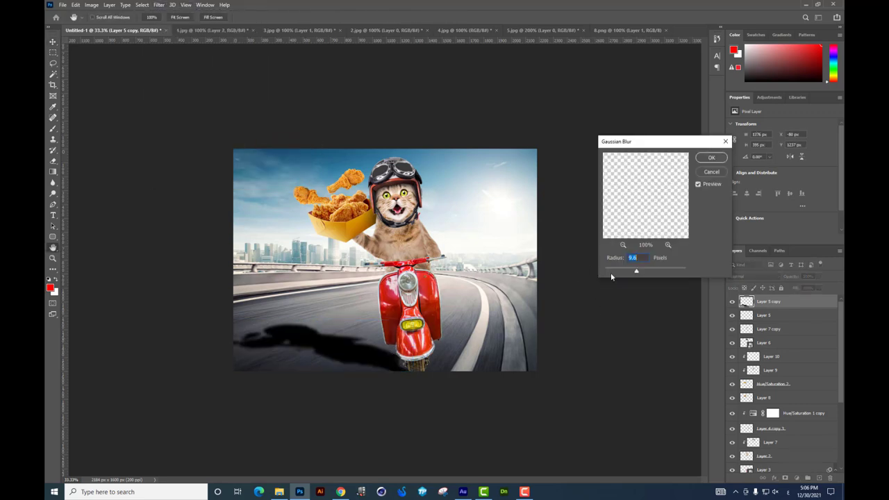
{"action": "key", "text": "Return"}
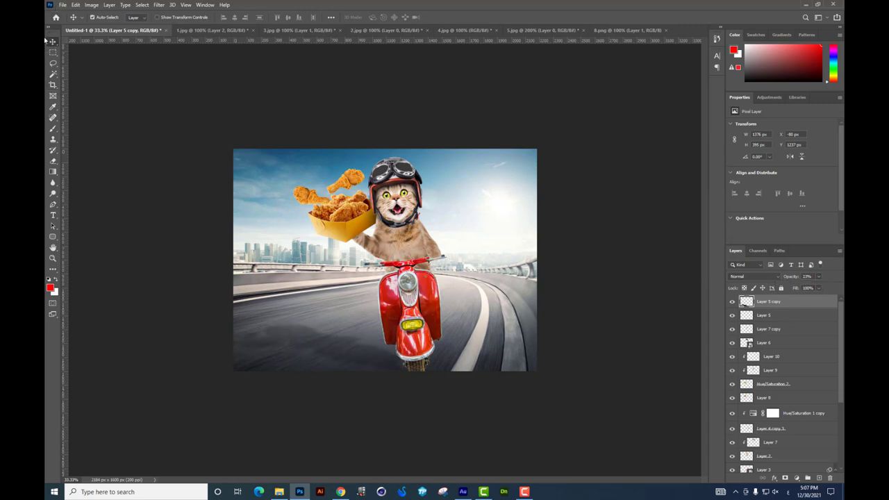
Step: Add a new empty layer clipped to the scooter's layer
{"action": "key", "text": "ctrl+plus"}
{"action": "left_click", "coordinate": [528, 361], "text": "ctrl"}
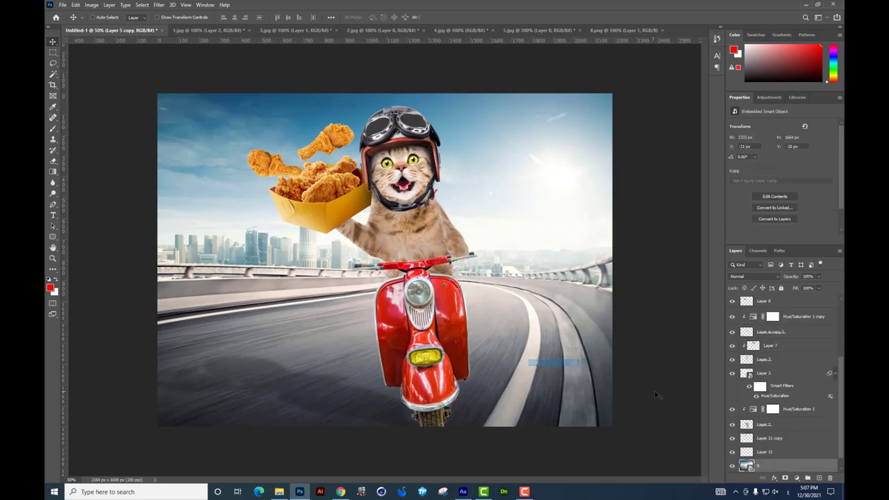
{"action": "right_click", "coordinate": [416, 392]}
{"action": "left_click", "coordinate": [451, 401]}
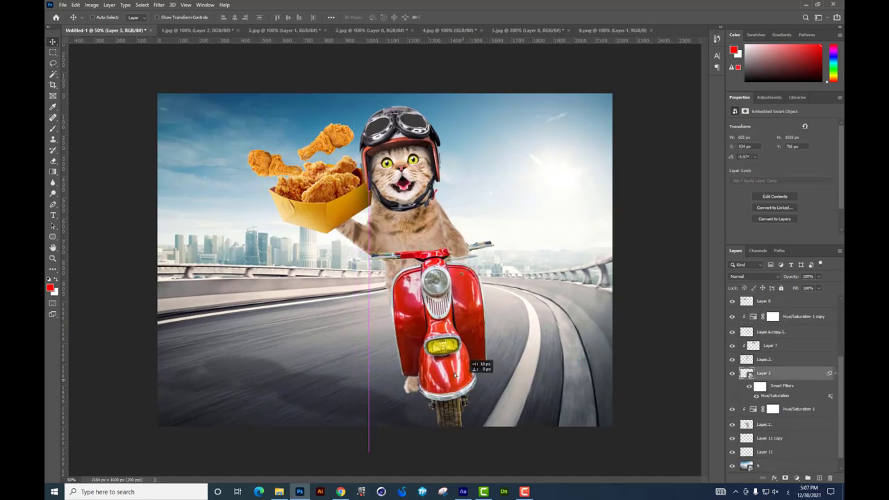
{"action": "left_click_drag", "start_coordinate": [452, 402], "coordinate": [453, 403]}
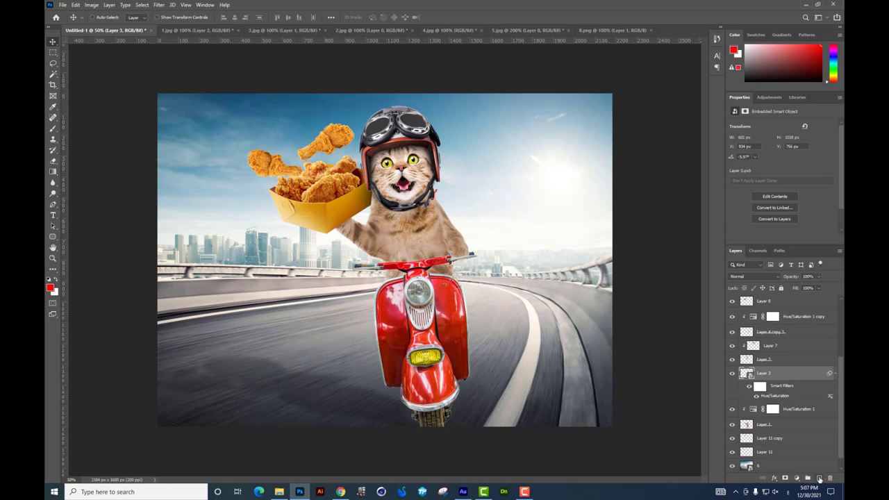
{"action": "left_click", "coordinate": [820, 479]}
{"action": "key", "text": "ctrl+alt+g"}
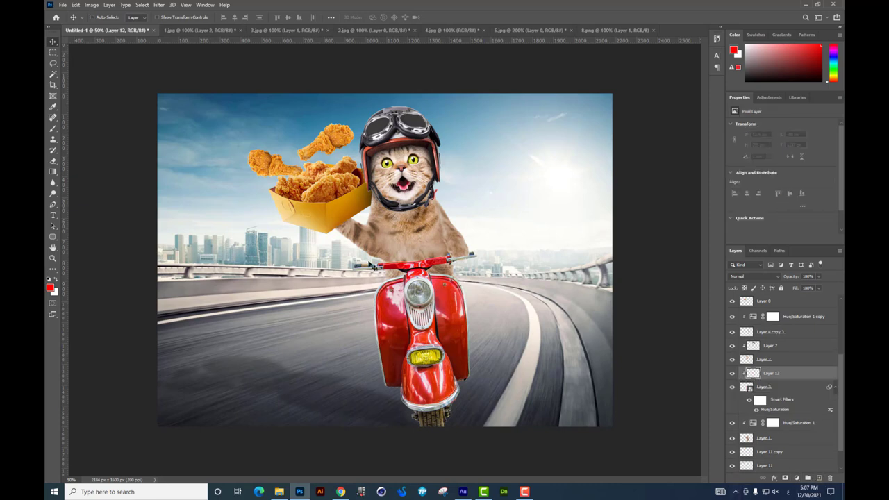
Step: Darken the area around the scooter's rear wheel with a soft round black brush
{"action": "left_click", "coordinate": [53, 129]}
{"action": "left_click", "coordinate": [50, 287]}
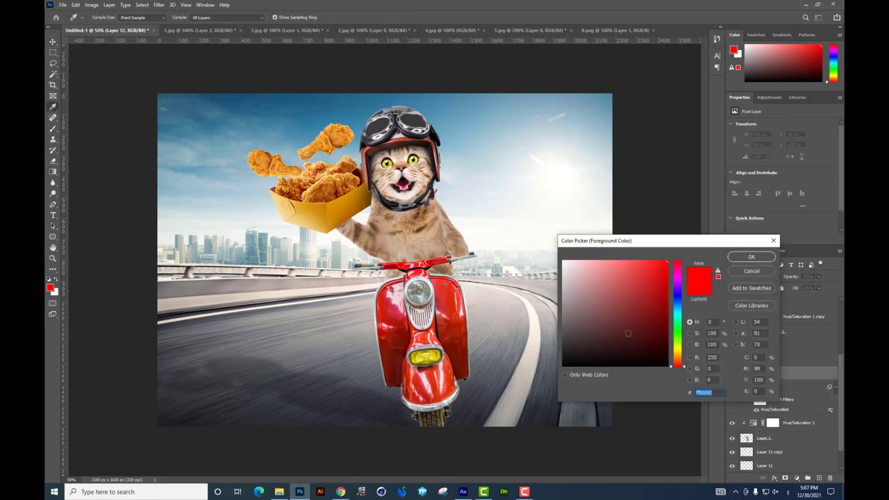
{"action": "left_click", "coordinate": [577, 378]}
{"action": "key", "text": "Return"}
{"action": "right_click", "coordinate": [582, 306]}
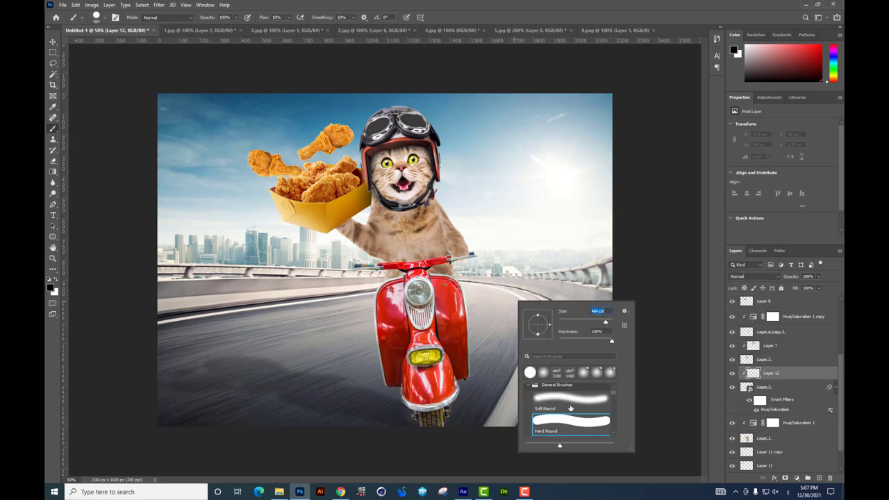
{"action": "left_click", "coordinate": [570, 408]}
{"action": "left_click", "coordinate": [403, 438]}
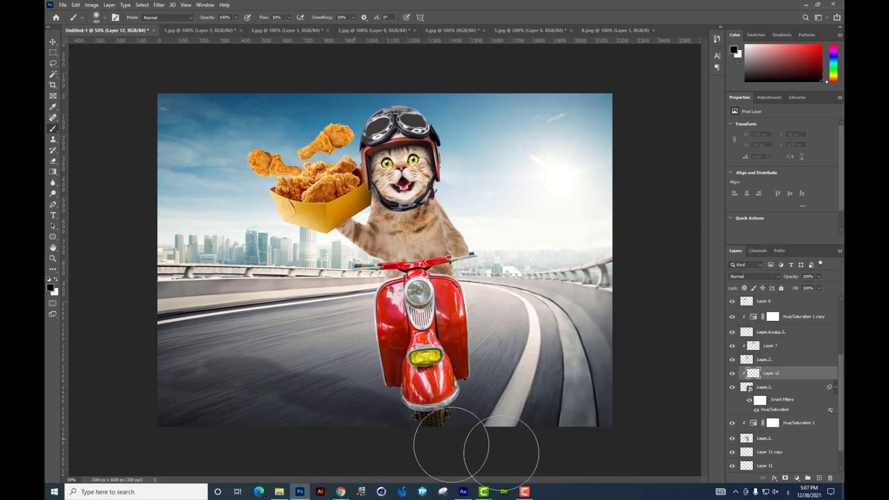
{"action": "mouse_move", "coordinate": [417, 382]}
{"action": "left_mouse_down"}
{"action": "mouse_move", "coordinate": [449, 426]}
{"action": "mouse_move", "coordinate": [387, 427]}
{"action": "left_mouse_up"}
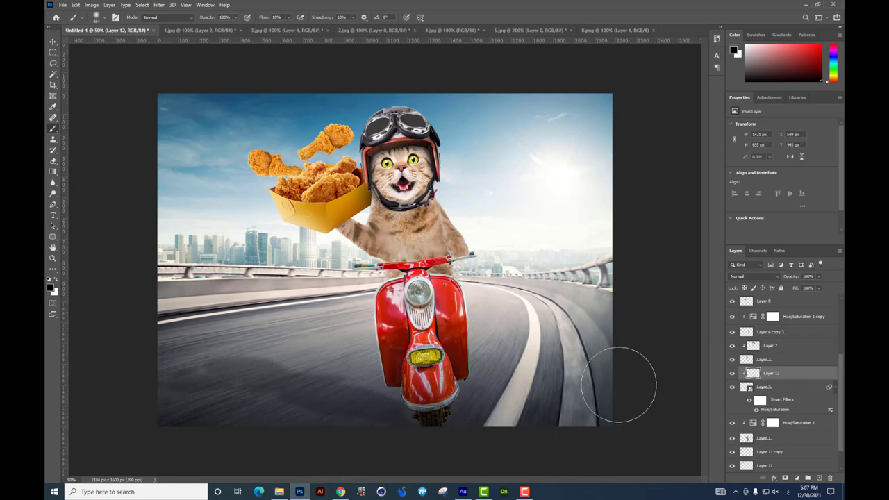
Step: On a new layer, paint a soft black band along the road's bottom and stretch it upward
{"action": "scroll", "coordinate": [782, 329], "scroll_direction": "up", "scroll_amount": 3}
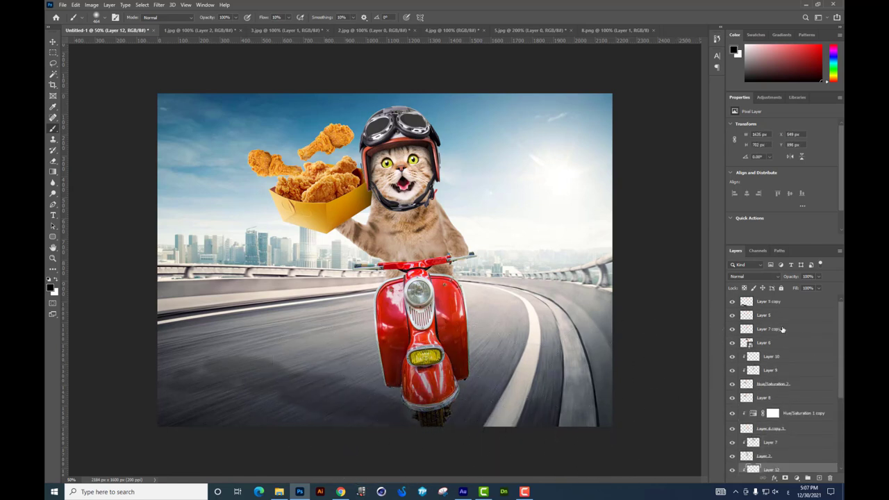
{"action": "key", "text": "ctrl+shift+alt+n"}
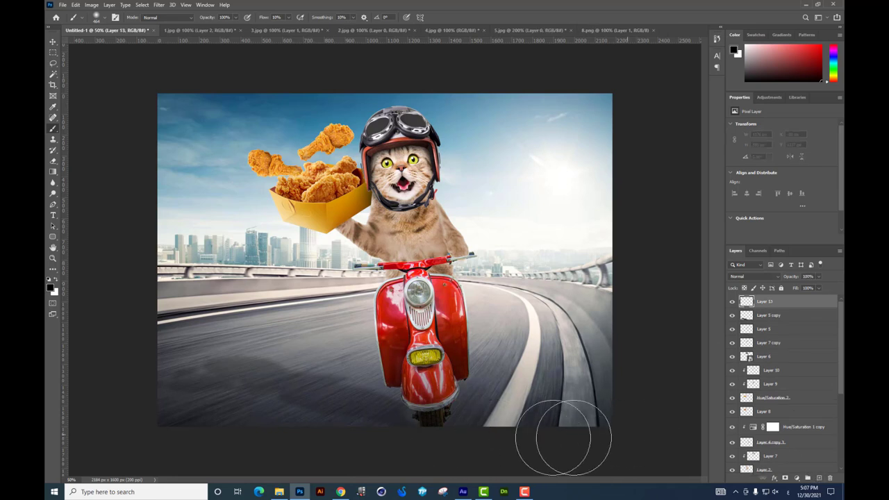
{"action": "left_click_drag", "start_coordinate": [79, 427], "coordinate": [694, 427]}
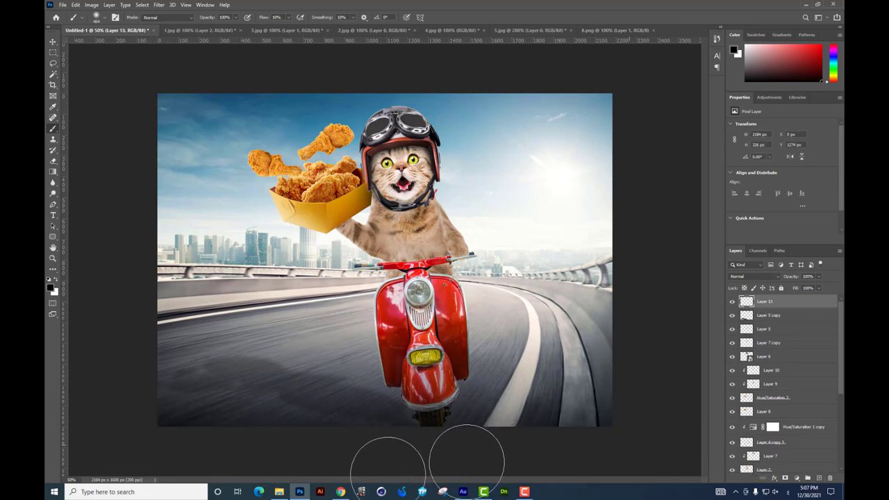
{"action": "key", "text": "ctrl+t"}
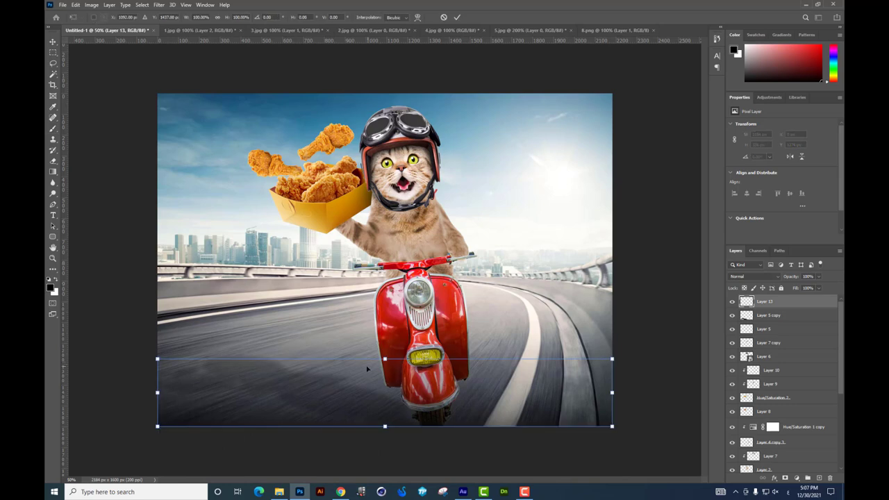
{"action": "left_click_drag", "start_coordinate": [385, 348], "coordinate": [400, 251]}
{"action": "key", "text": "Return"}
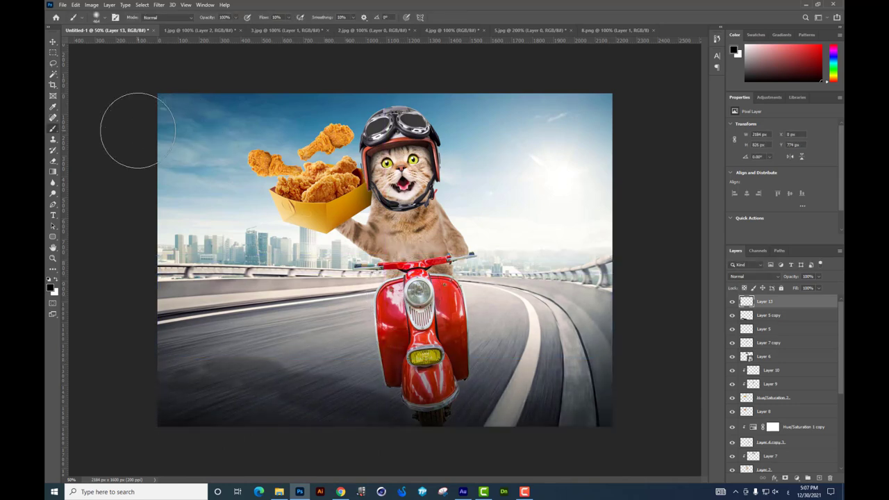
Step: Select the sky and road background layer and bring up the source-image folder
{"action": "left_click", "coordinate": [52, 42]}
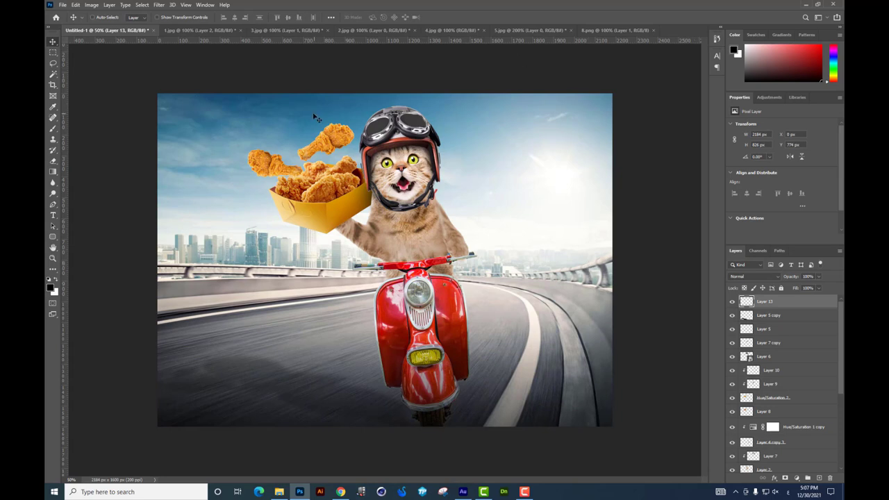
{"action": "left_click", "coordinate": [602, 201], "text": "ctrl"}
{"action": "left_click", "coordinate": [279, 492]}
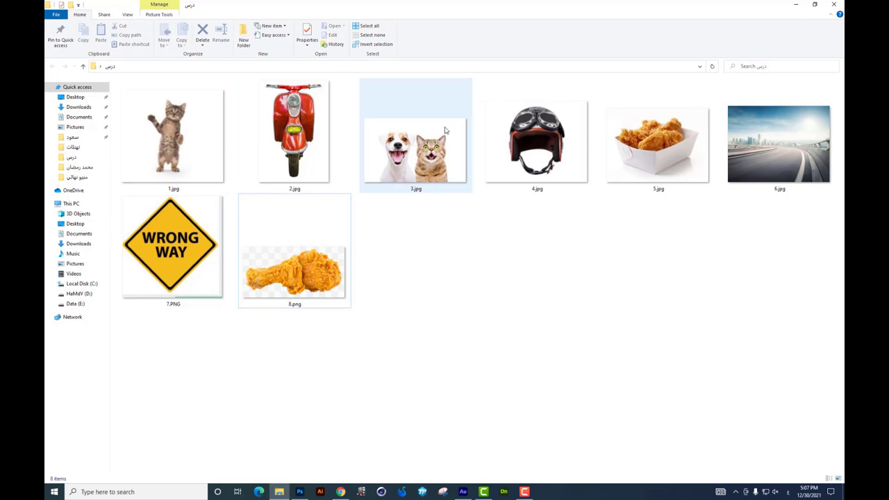
Step: Drag the WRONG WAY sign 7.PNG from the source folder into Photoshop as a new document
{"action": "left_click", "coordinate": [748, 171]}
{"action": "left_click", "coordinate": [250, 433]}
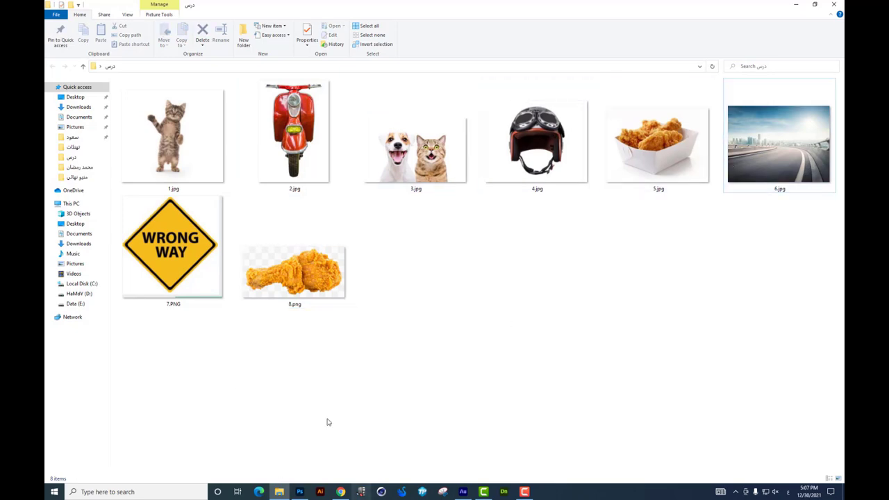
{"action": "left_click", "coordinate": [299, 492]}
{"action": "scroll", "coordinate": [412, 294], "scroll_direction": "up", "scroll_amount": 5}
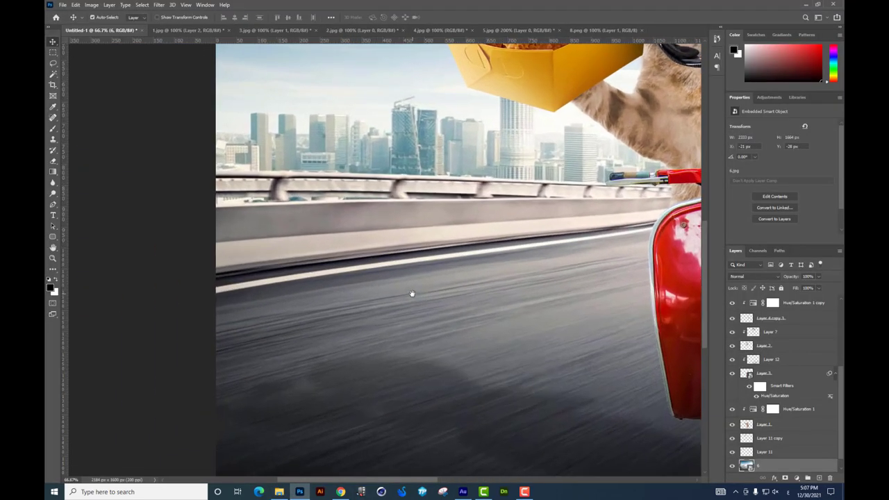
{"action": "scroll", "coordinate": [412, 294], "scroll_direction": "up", "scroll_amount": 3}
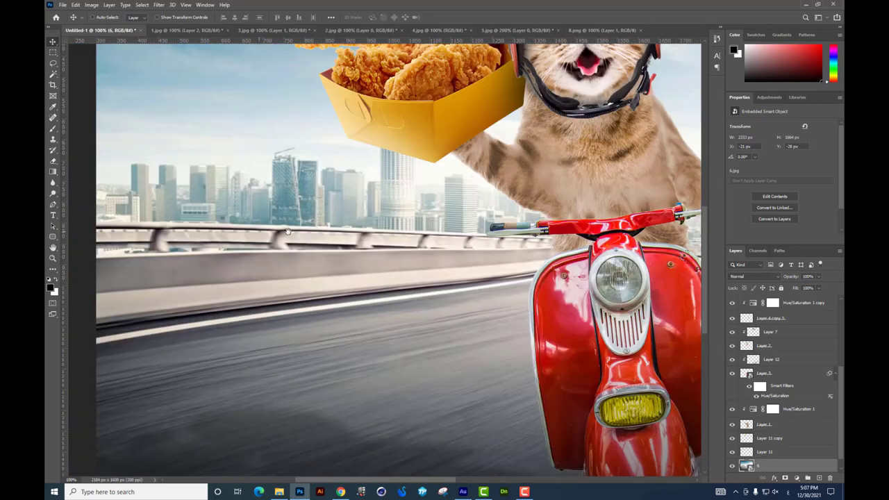
{"action": "scroll", "coordinate": [288, 231], "scroll_direction": "left", "scroll_amount": 3}
{"action": "key", "text": "alt+Tab"}
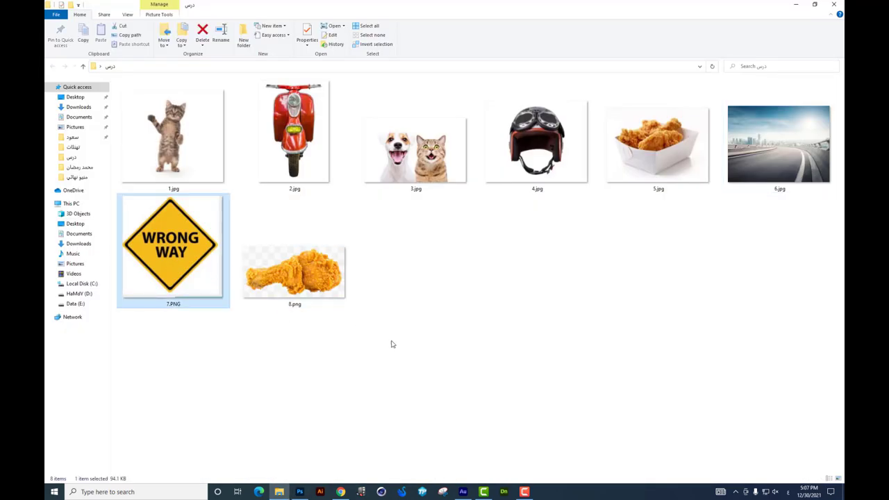
{"action": "left_click_drag", "start_coordinate": [124, 248], "coordinate": [129, 35]}
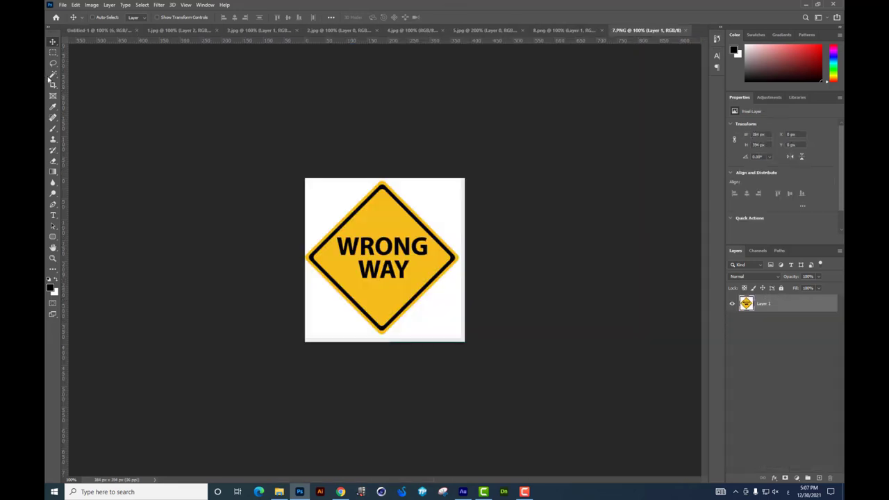
Step: Remove the sign's white background with the Magic Wand and convert the sign to a Smart Object
{"action": "key", "text": "w"}
{"action": "left_click", "coordinate": [456, 200]}
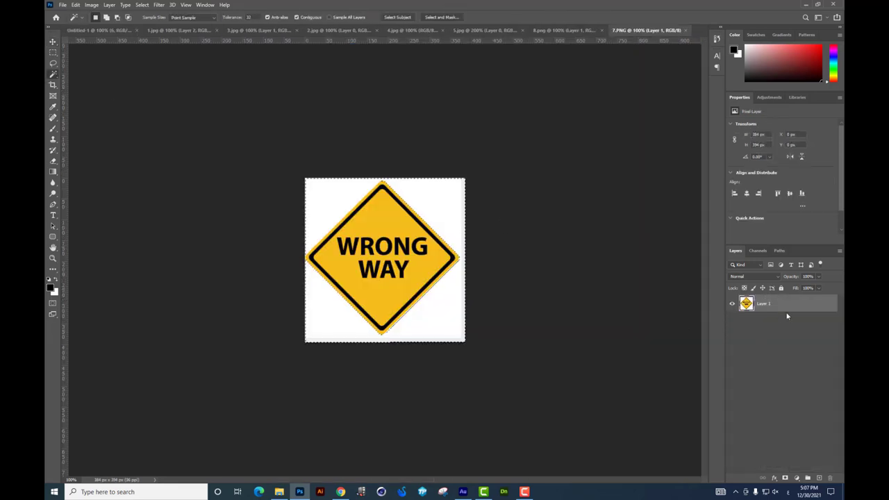
{"action": "key", "text": "Delete"}
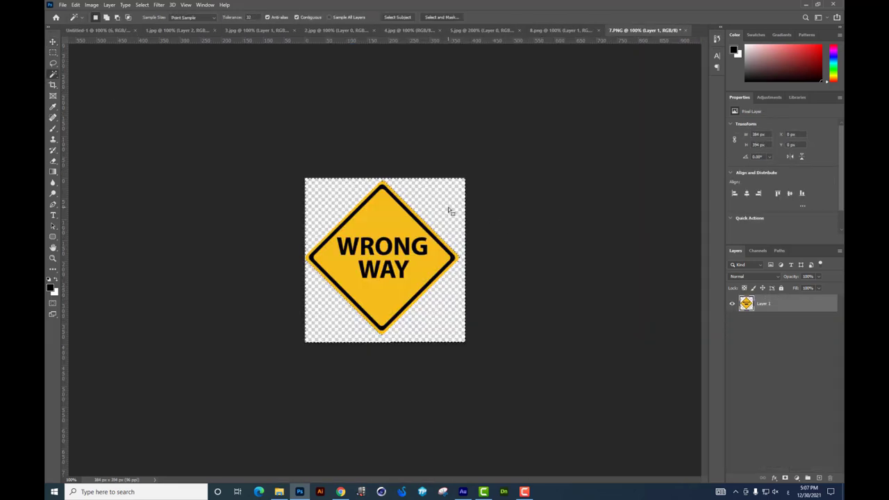
{"action": "right_click", "coordinate": [768, 305]}
{"action": "left_click", "coordinate": [723, 228]}
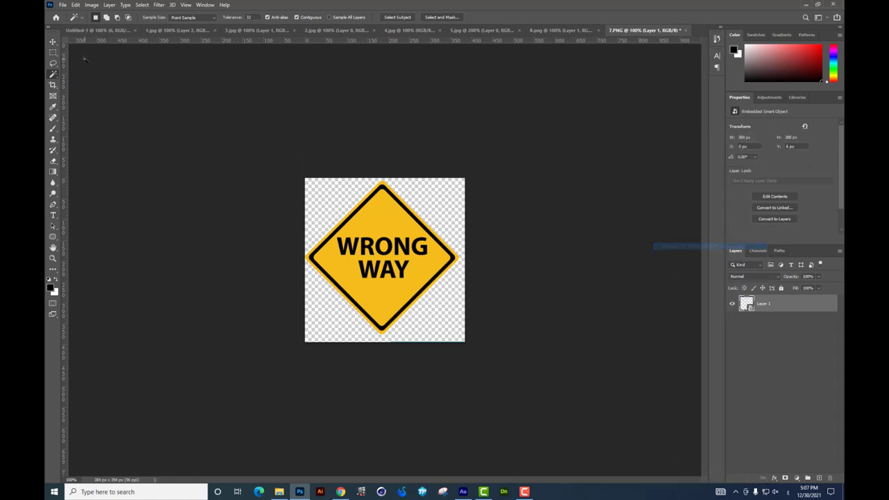
Step: Open the sign layer's add-frame dialog and dismiss it without adding a frame
{"action": "left_click", "coordinate": [55, 39]}
{"action": "right_click", "coordinate": [771, 303]}
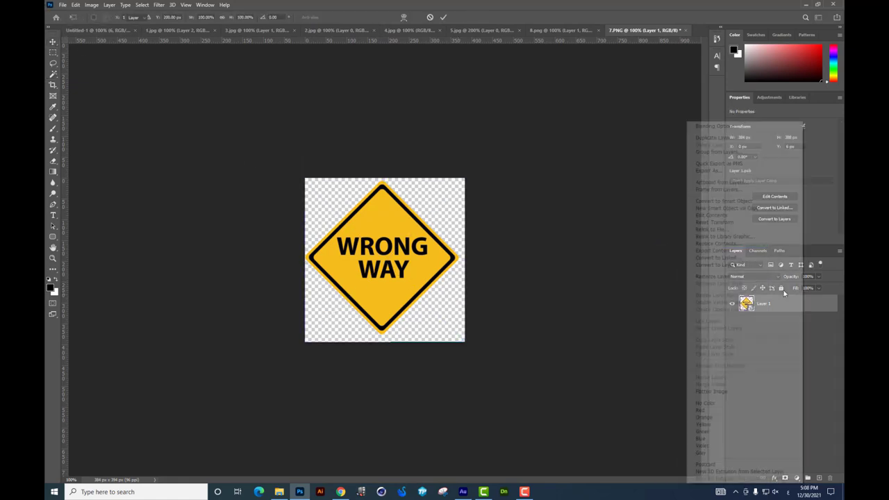
{"action": "left_click", "coordinate": [722, 189]}
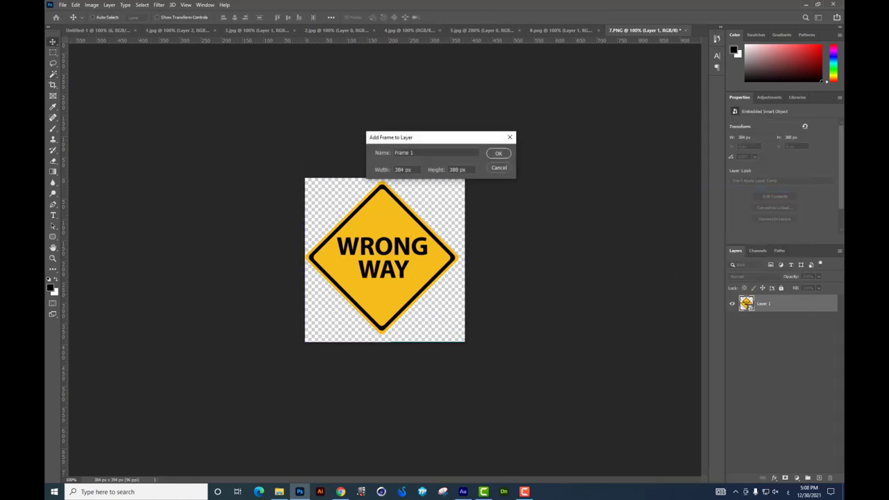
{"action": "left_click", "coordinate": [508, 139]}
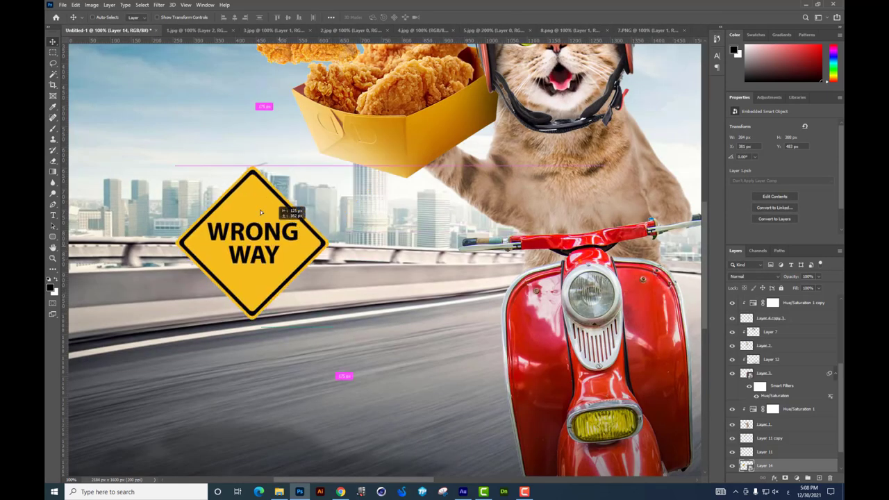
Step: Drag the sign into the cat composition and shrink it beside the chicken box
{"action": "left_click_drag", "start_coordinate": [79, 33], "coordinate": [250, 188]}
{"action": "key", "text": "ctrl+minus"}
{"action": "key", "text": "ctrl+t"}
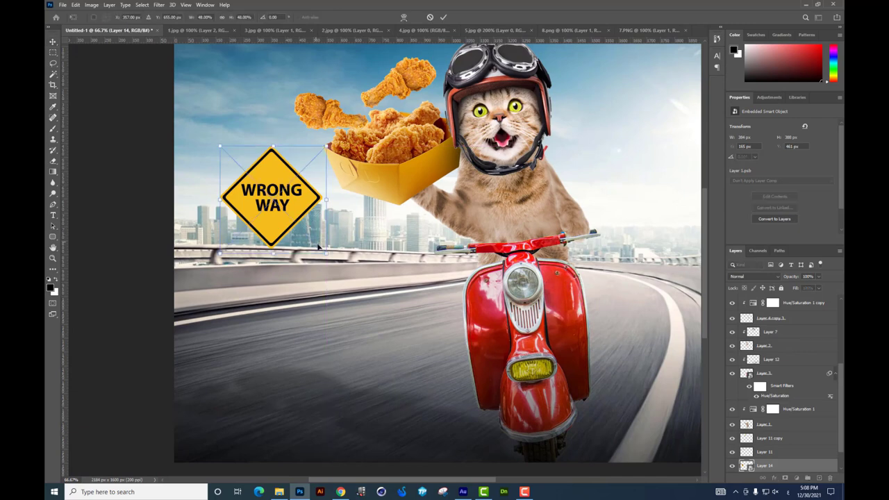
{"action": "left_click_drag", "start_coordinate": [339, 266], "coordinate": [306, 230]}
{"action": "key", "text": "Return"}
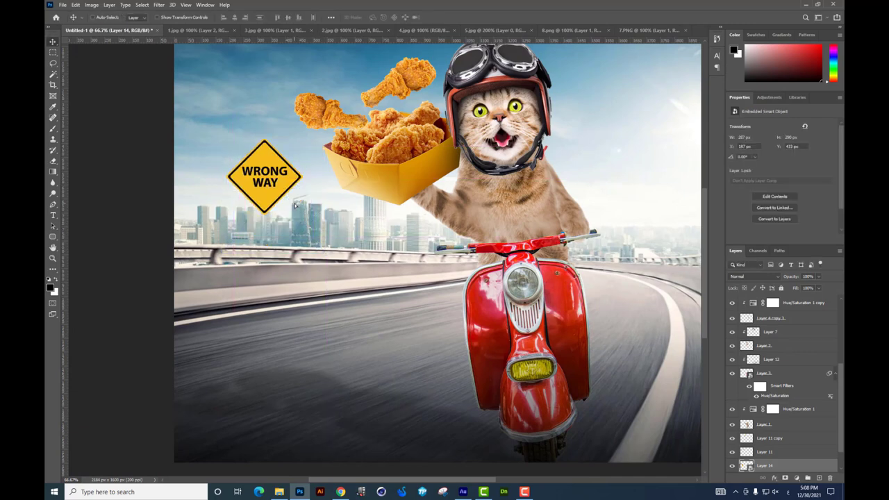
{"action": "key", "text": "ctrl+plus"}
{"action": "scroll", "coordinate": [410, 214], "scroll_direction": "up", "scroll_amount": 3}
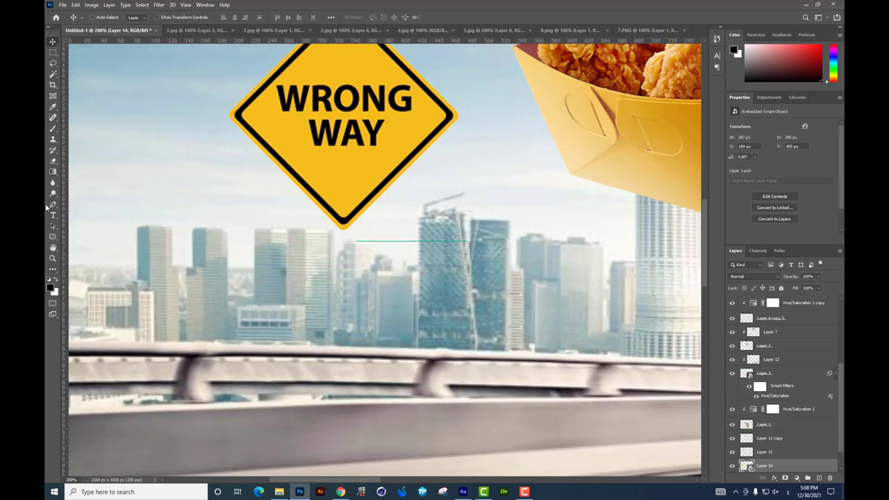
Step: Draw a tall thin rectangle pole below the sign and move its layer under the sign
{"action": "left_click", "coordinate": [53, 238]}
{"action": "left_click_drag", "start_coordinate": [332, 207], "coordinate": [348, 402]}
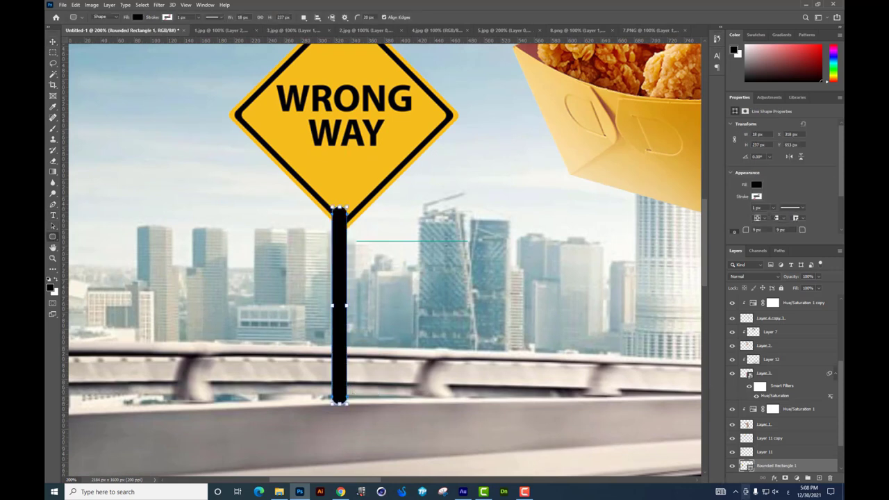
{"action": "left_click", "coordinate": [52, 42]}
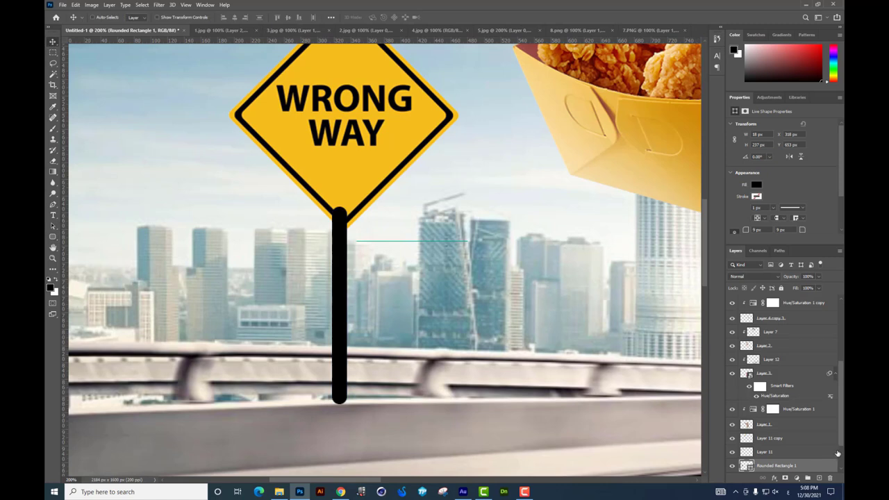
{"action": "left_click_drag", "start_coordinate": [838, 453], "coordinate": [838, 494]}
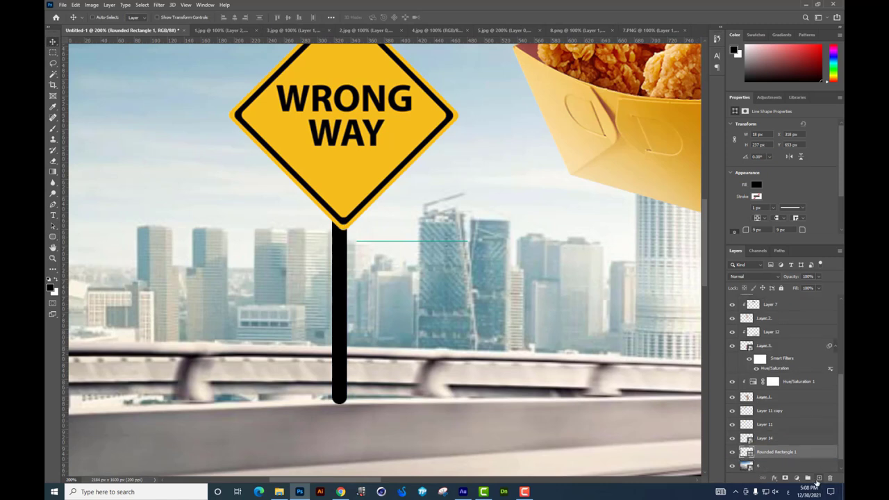
Step: On a new layer, paint a soft low-flow white (ffffff) highlight down the pole's left side
{"action": "left_click", "coordinate": [818, 478]}
{"action": "left_click", "coordinate": [53, 129]}
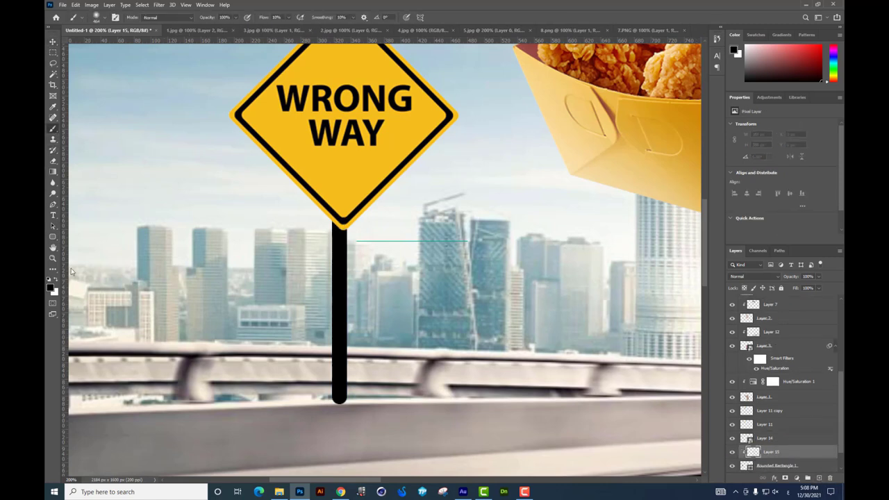
{"action": "left_click", "coordinate": [53, 291]}
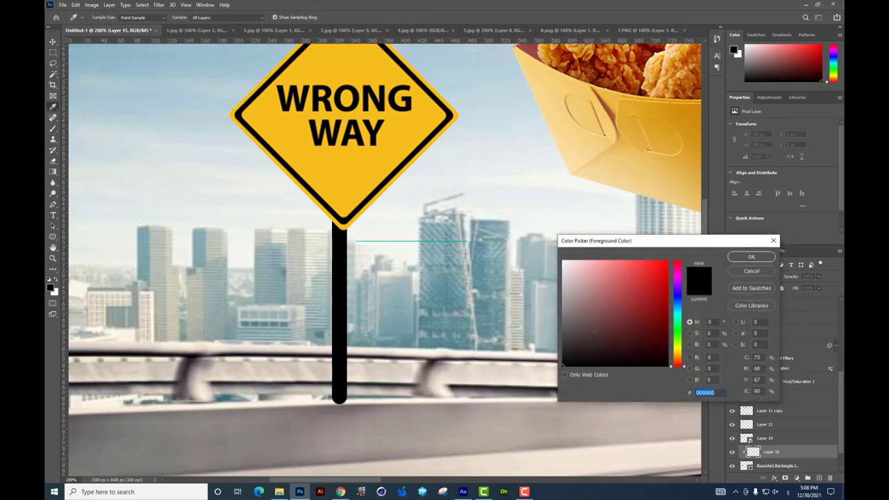
{"action": "type", "text": "ffffff"}
{"action": "key", "text": "Return"}
{"action": "right_click", "coordinate": [521, 268]}
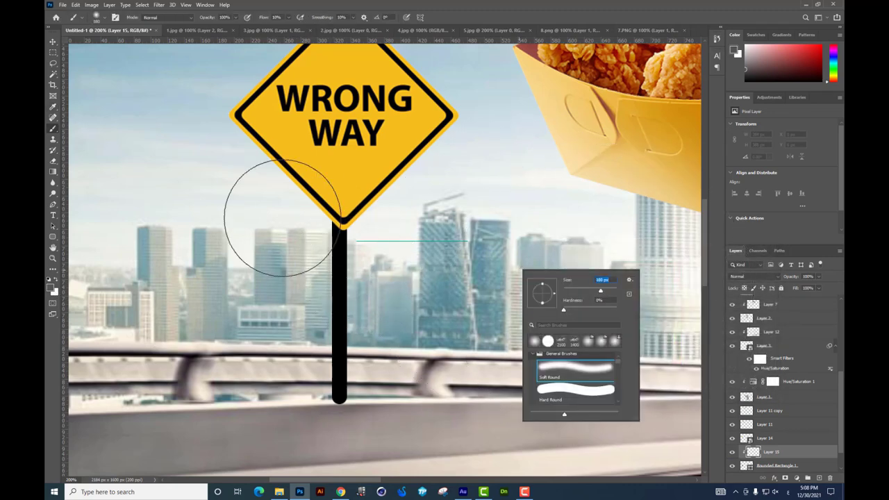
{"action": "key", "text": "Return"}
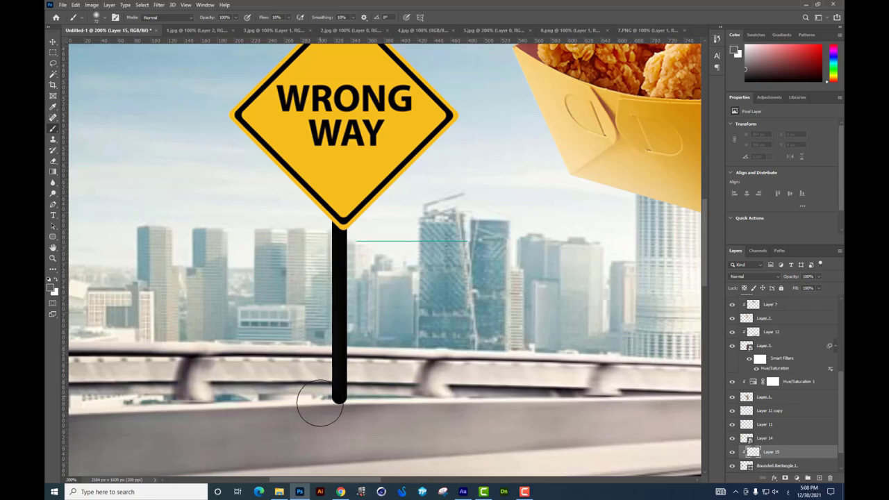
{"action": "left_click", "coordinate": [288, 18]}
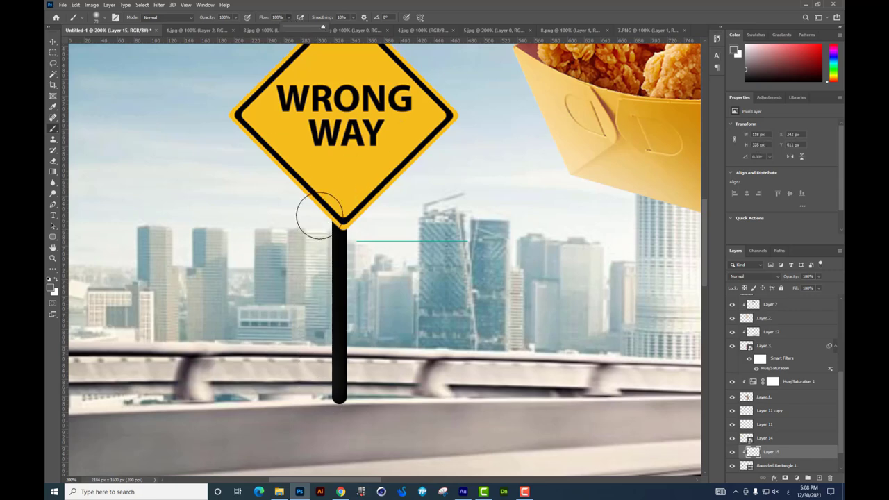
{"action": "left_click_drag", "start_coordinate": [313, 208], "coordinate": [319, 395]}
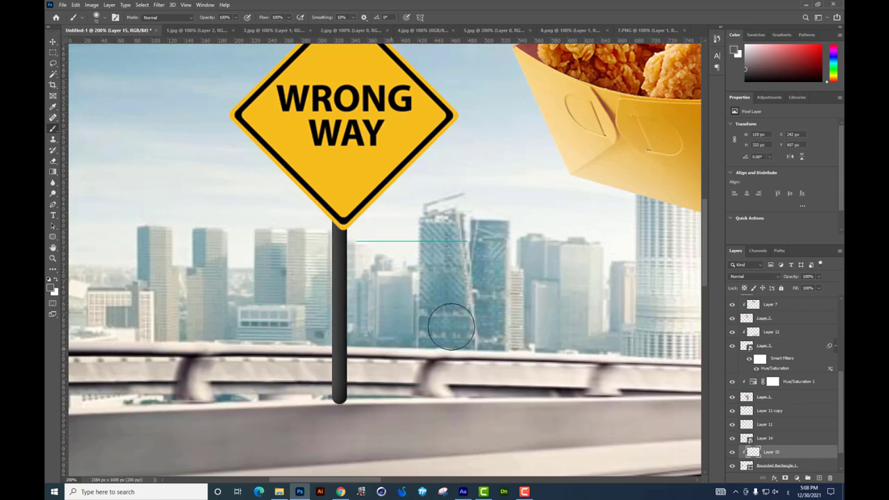
{"action": "key", "text": "ctrl+minus"}
{"action": "scroll", "coordinate": [757, 431], "scroll_direction": "down", "scroll_amount": 2}
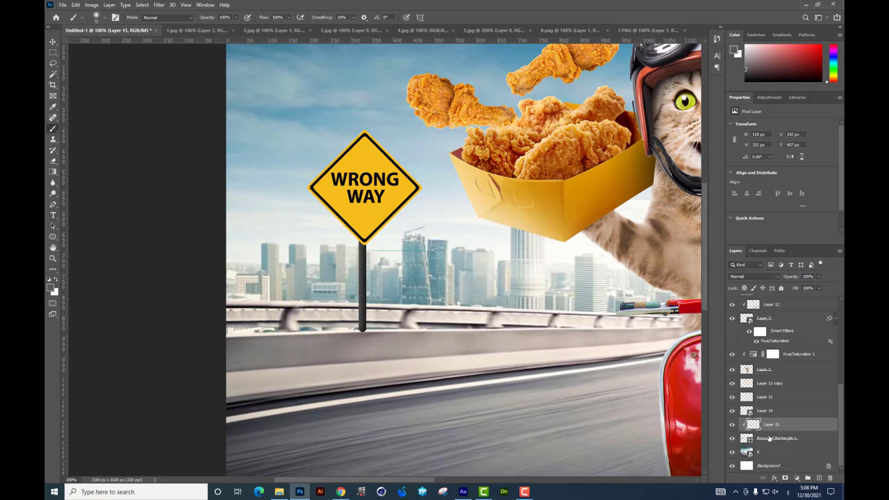
Step: Merge the highlight into the pole, nudge it right, and tilt sign and pole counter-clockwise
{"action": "key", "text": "ctrl+e"}
{"action": "left_click", "coordinate": [54, 43]}
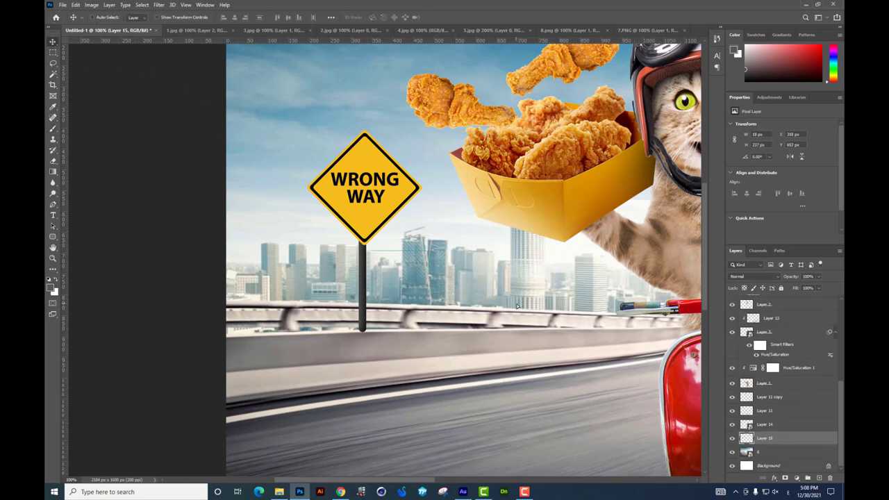
{"action": "key", "text": "Right"}
{"action": "key", "text": "Right"}
{"action": "key", "text": "Right"}
{"action": "key", "text": "Right"}
{"action": "key", "text": "Right"}
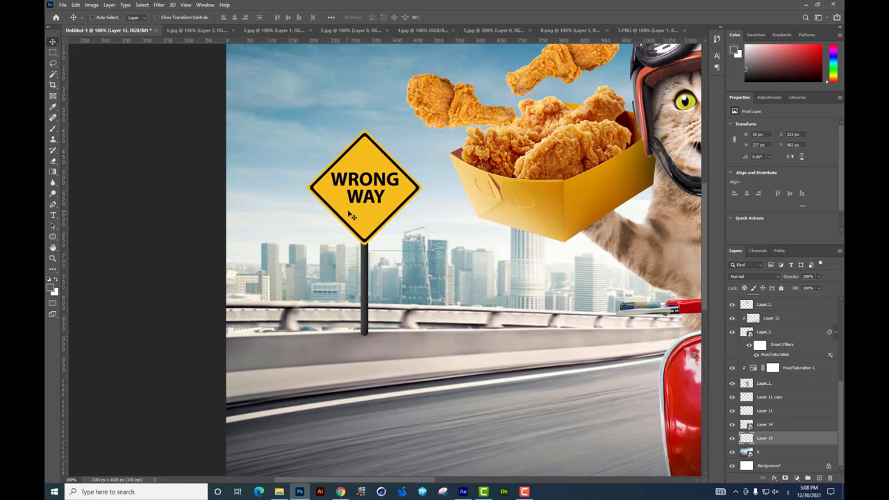
{"action": "left_click", "coordinate": [385, 212], "text": "ctrl+shift"}
{"action": "key", "text": "ctrl+t"}
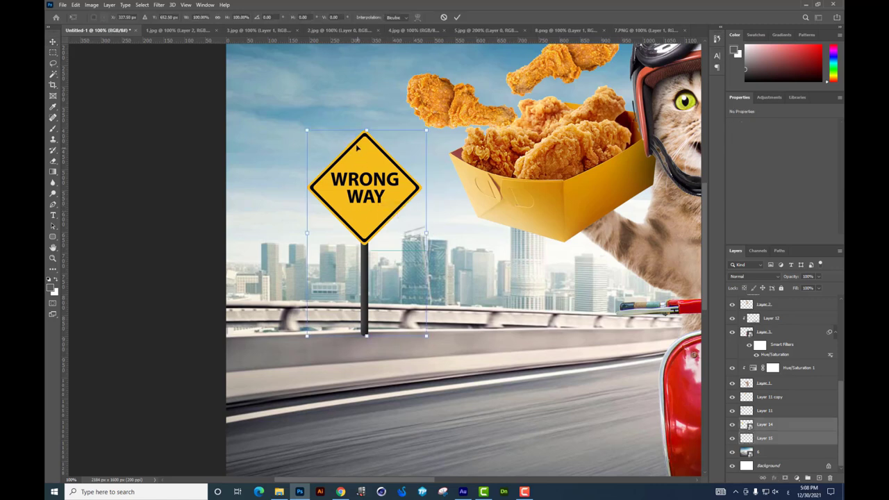
{"action": "mouse_move", "coordinate": [361, 130]}
{"action": "left_mouse_down"}
{"action": "mouse_move", "coordinate": [382, 235]}
{"action": "mouse_move", "coordinate": [390, 235]}
{"action": "left_mouse_up"}
{"action": "key", "text": "Return"}
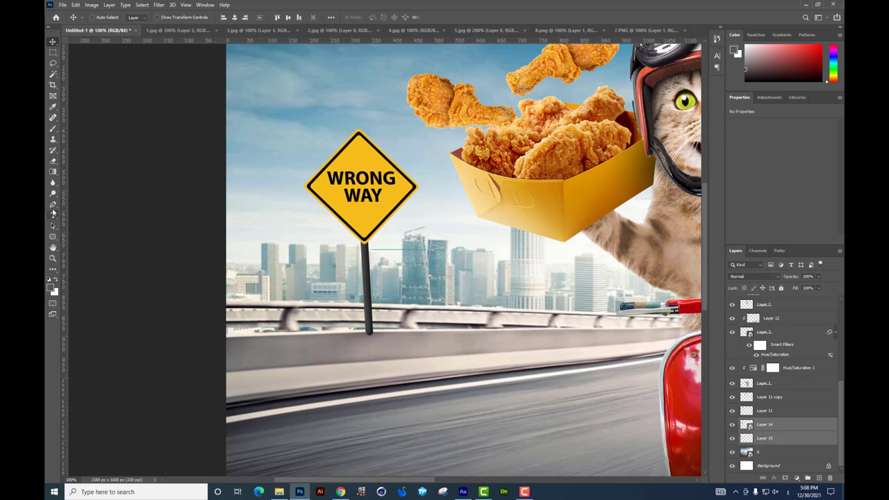
Step: Trace a pen path around the pole's base along the railing and load it as a selection
{"action": "left_click", "coordinate": [53, 205]}
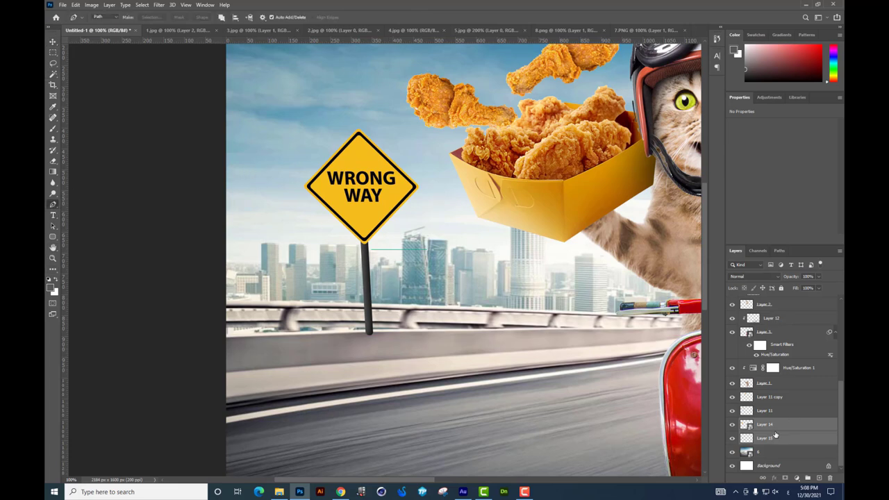
{"action": "left_click", "coordinate": [339, 331]}
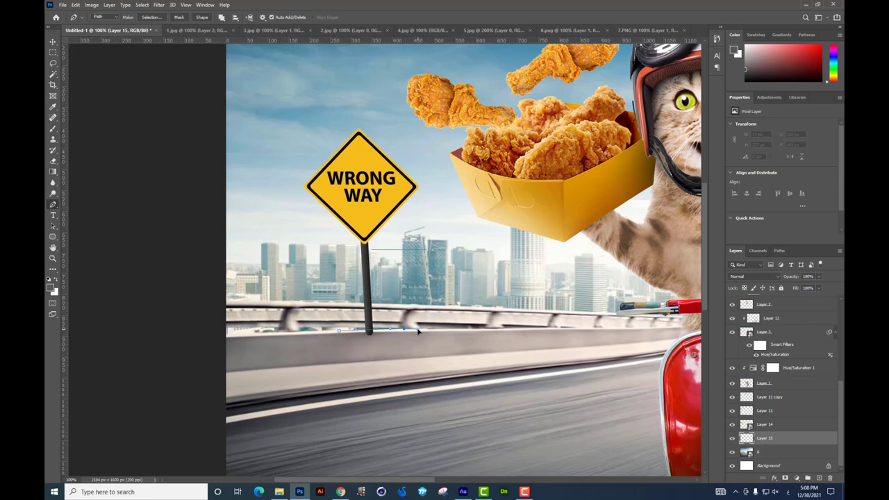
{"action": "left_click_drag", "start_coordinate": [423, 355], "coordinate": [432, 351]}
{"action": "key", "text": "ctrl+Return"}
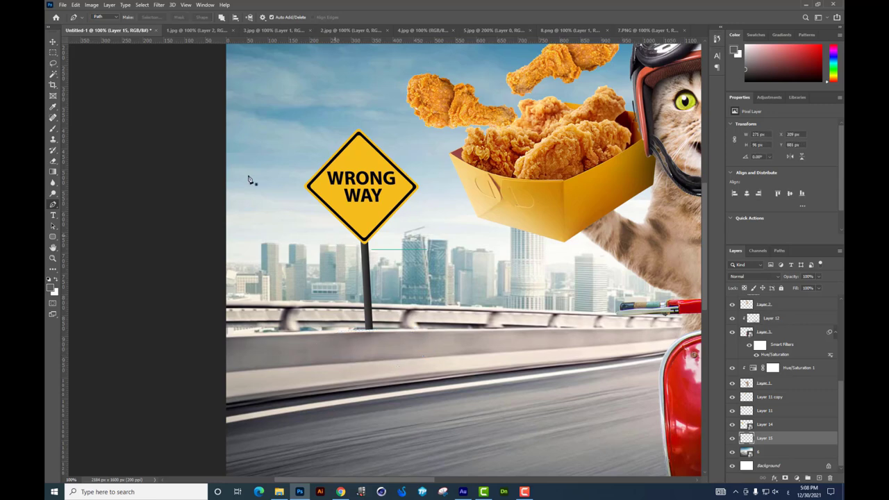
{"action": "left_click", "coordinate": [53, 42]}
Step: Duplicate the WRONG WAY sign and merge the copy with the pole into a single layer
{"action": "key", "text": "ctrl+j"}
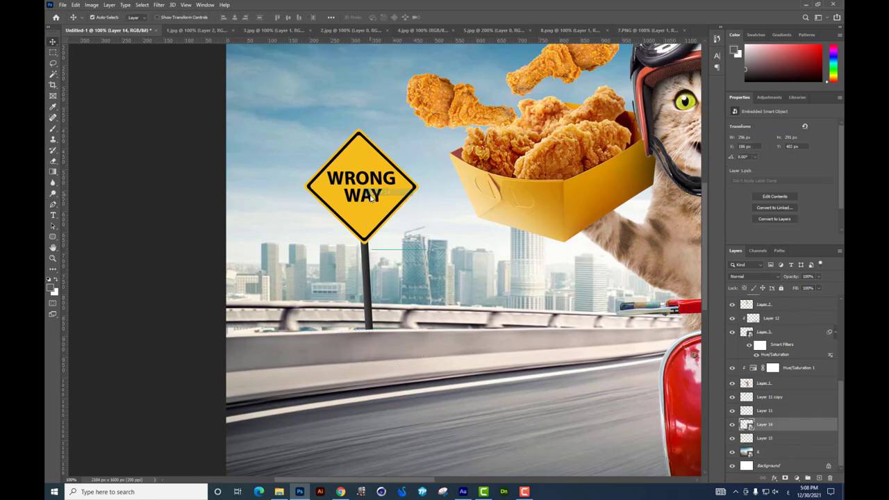
{"action": "key", "text": "ctrl+minus"}
{"action": "key", "text": "ctrl+minus"}
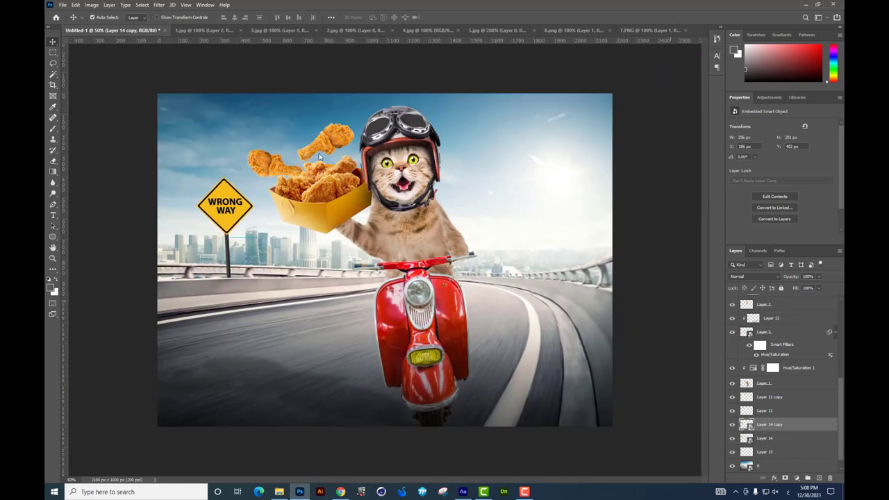
{"action": "key", "text": "t"}
{"action": "key", "text": "ctrl+t"}
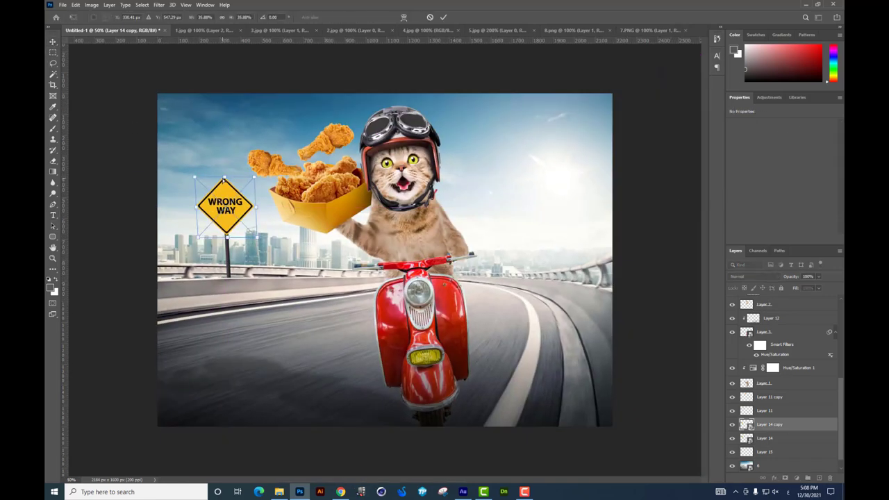
{"action": "key", "text": "Return"}
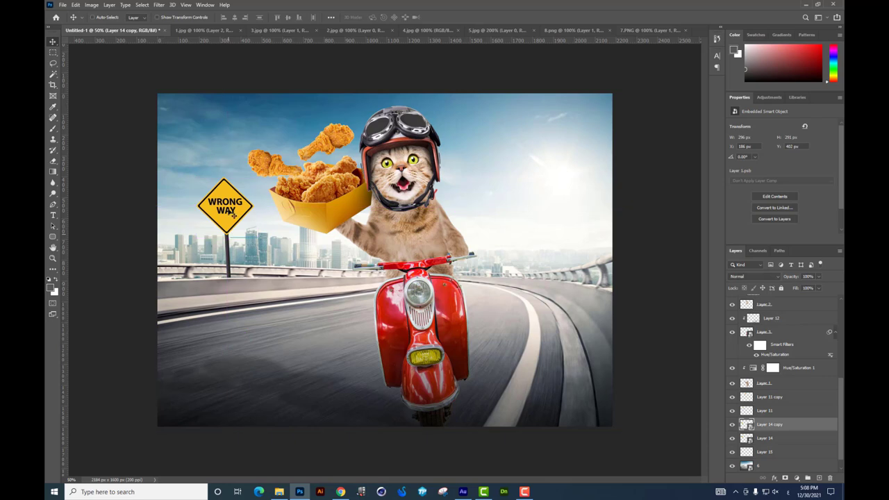
{"action": "left_click", "coordinate": [238, 210], "text": "shift"}
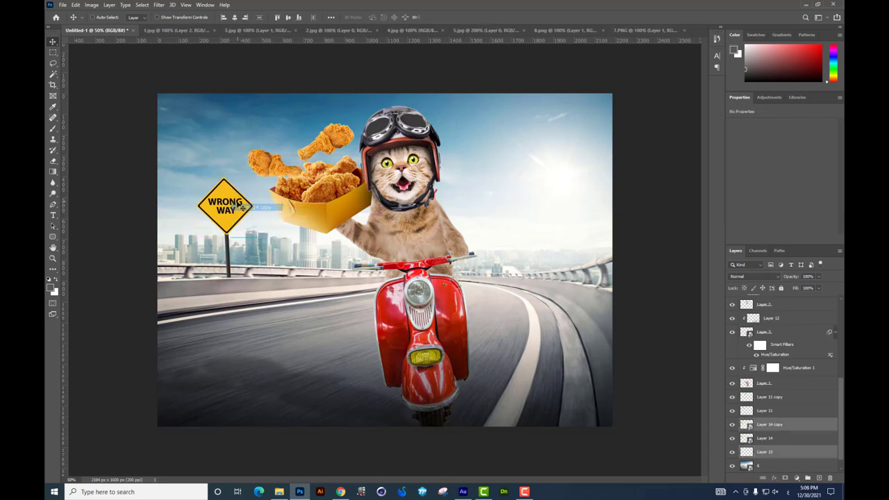
{"action": "key", "text": "ctrl+e"}
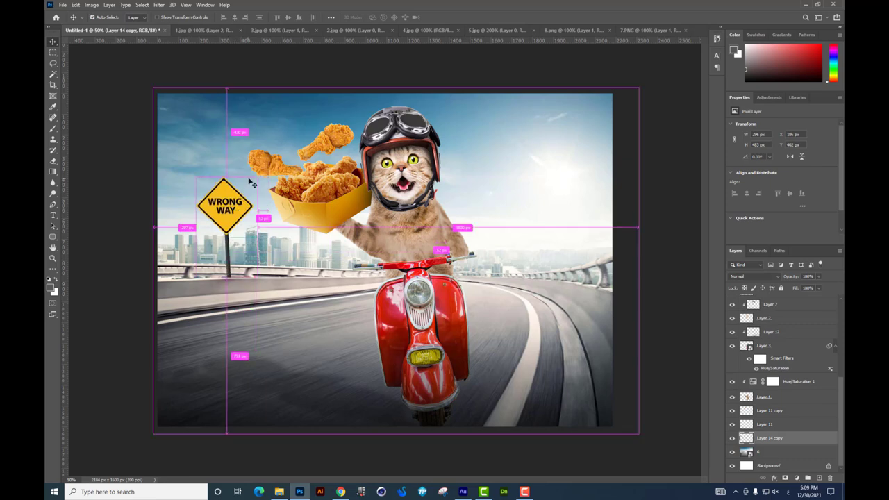
Step: Flip and squash the merged copy into a thin strip and darken it to Lightness -20
{"action": "key", "text": "ctrl+t"}
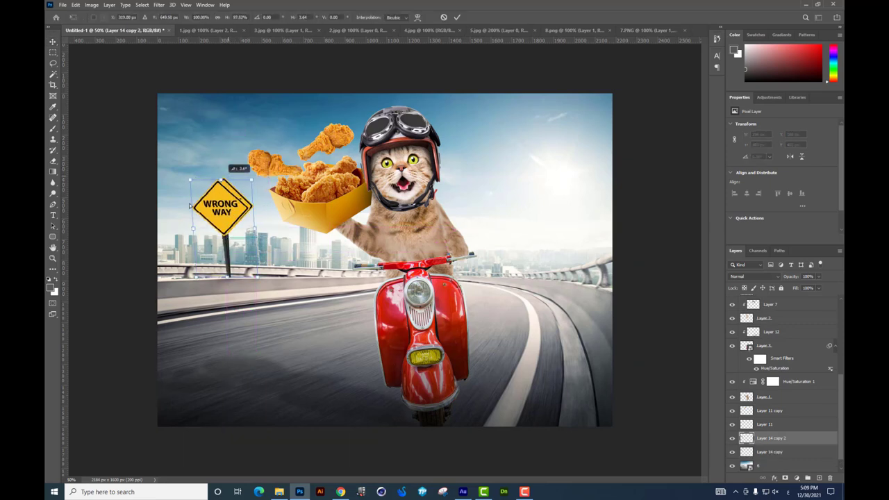
{"action": "left_click_drag", "start_coordinate": [225, 176], "coordinate": [120, 284]}
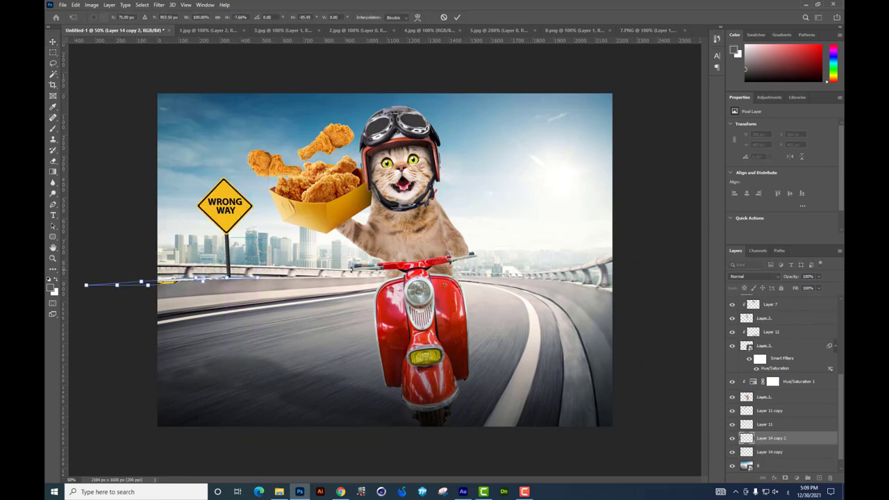
{"action": "key", "text": "Return"}
{"action": "key", "text": "ctrl+u"}
{"action": "left_click_drag", "start_coordinate": [632, 208], "coordinate": [590, 208]}
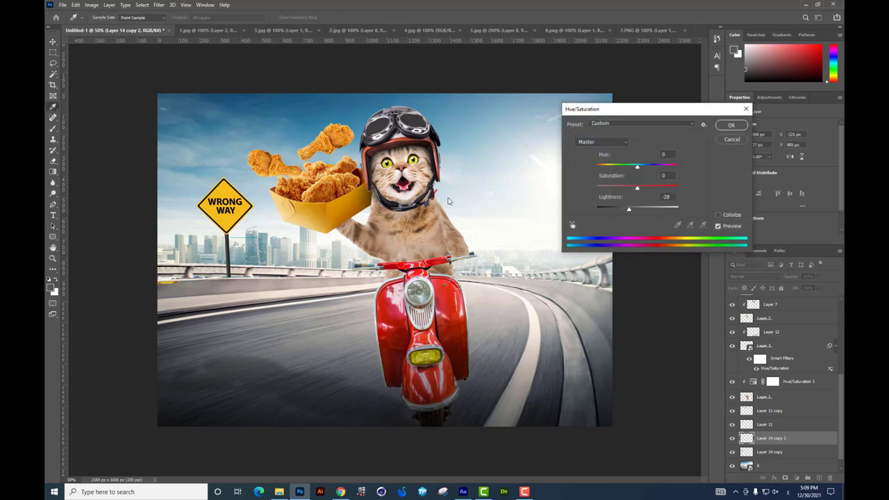
{"action": "key", "text": "Return"}
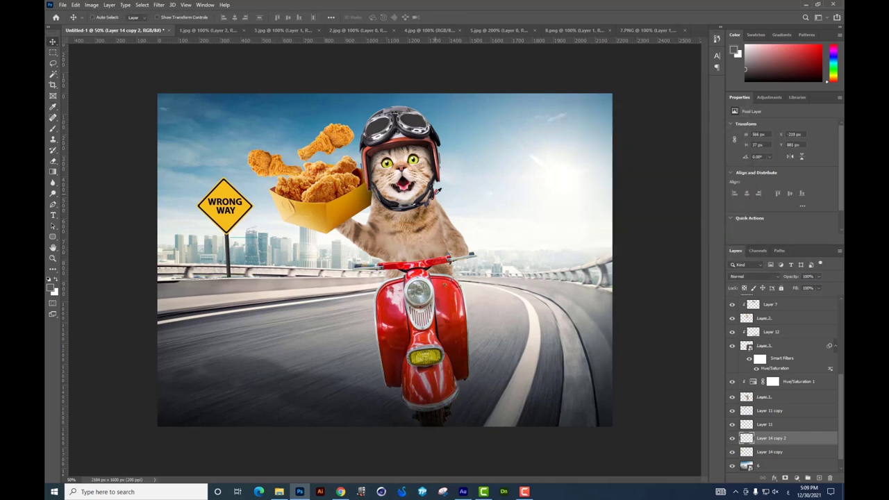
Step: Soften the shadow strip with a 9.6 px Gaussian Blur
{"action": "left_click", "coordinate": [159, 4]}
{"action": "mouse_move", "coordinate": [164, 111]}
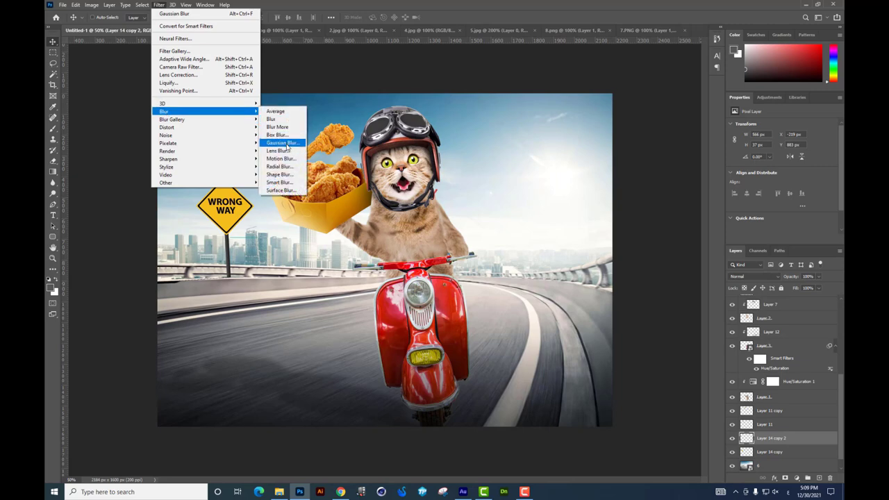
{"action": "left_click", "coordinate": [287, 144]}
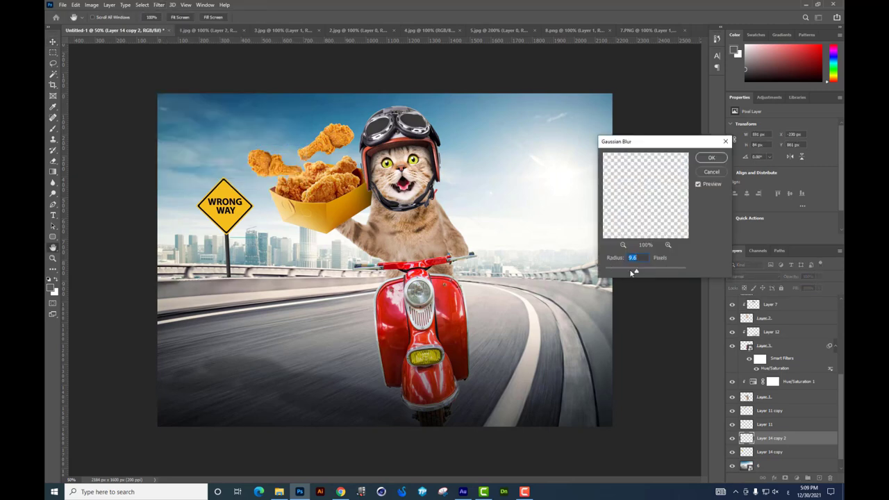
{"action": "key", "text": "Return"}
{"action": "scroll", "coordinate": [297, 244], "scroll_direction": "up", "scroll_amount": 1}
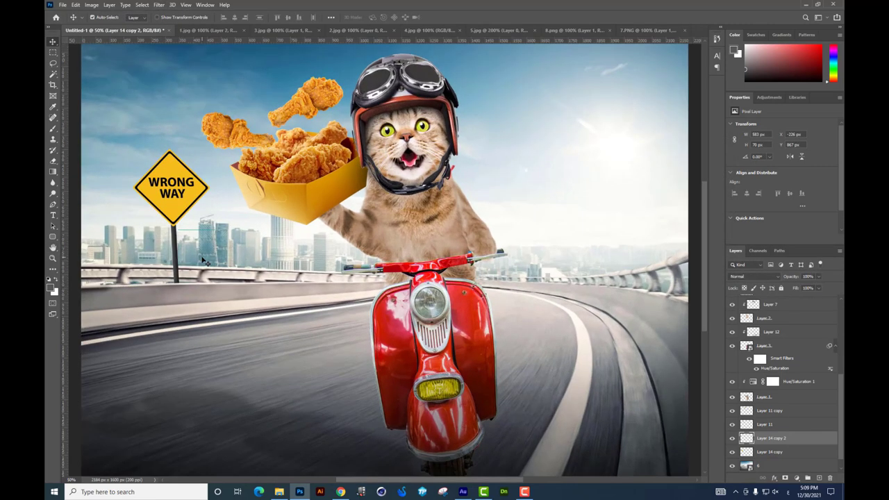
{"action": "scroll", "coordinate": [298, 244], "scroll_direction": "up", "scroll_amount": 1}
{"action": "scroll", "coordinate": [298, 244], "scroll_direction": "up", "scroll_amount": 1}
{"action": "scroll", "coordinate": [297, 245], "scroll_direction": "left", "scroll_amount": 5}
Step: Stretch the shadow strip rightward to reach the pole and merge the shadow copies into one layer
{"action": "key", "text": "ctrl+t"}
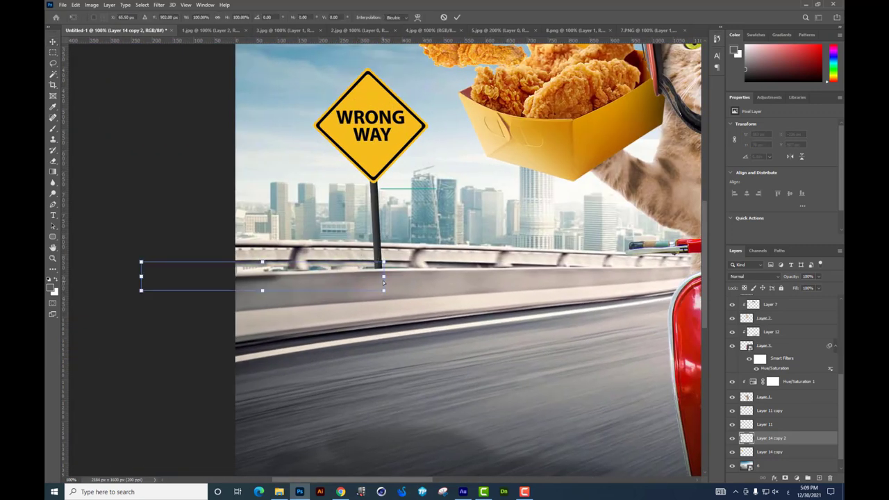
{"action": "left_click_drag", "start_coordinate": [383, 280], "coordinate": [481, 289]}
{"action": "key", "text": "Return"}
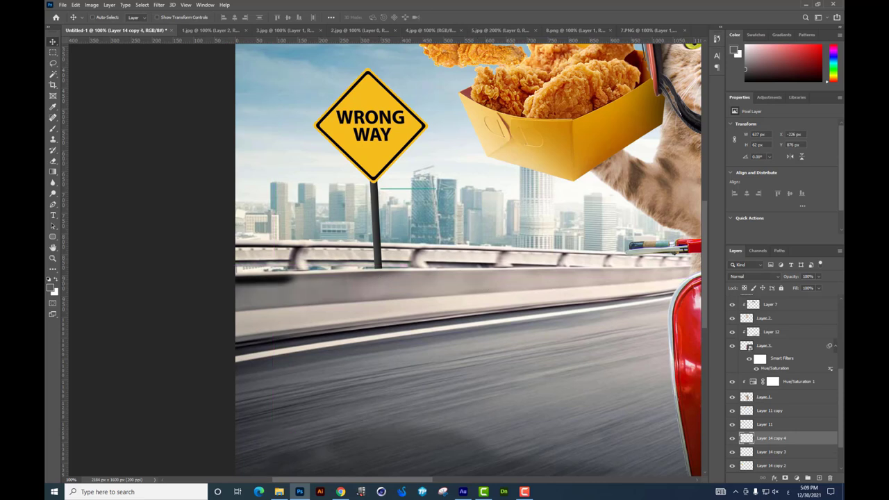
{"action": "scroll", "coordinate": [783, 447], "scroll_direction": "down", "scroll_amount": 2}
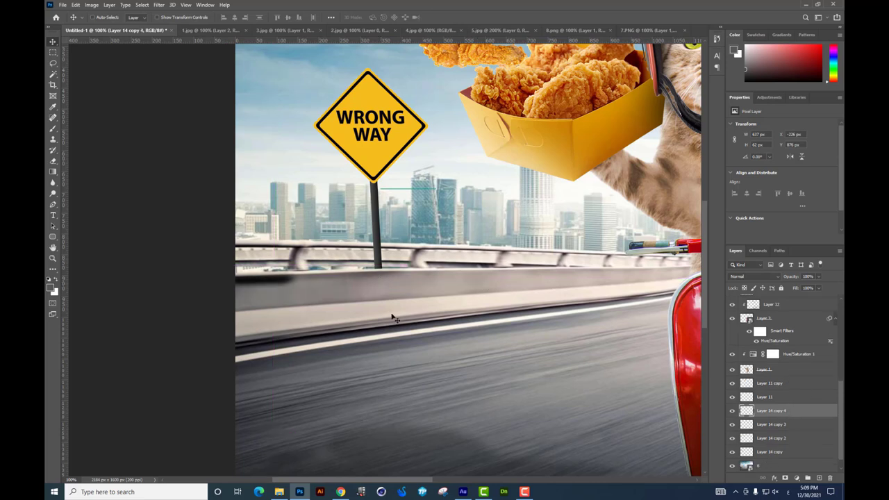
{"action": "key", "text": "ctrl+e"}
Step: Set up the Eraser's brush size and hardness, then zoom out to the whole image
{"action": "key", "text": "e"}
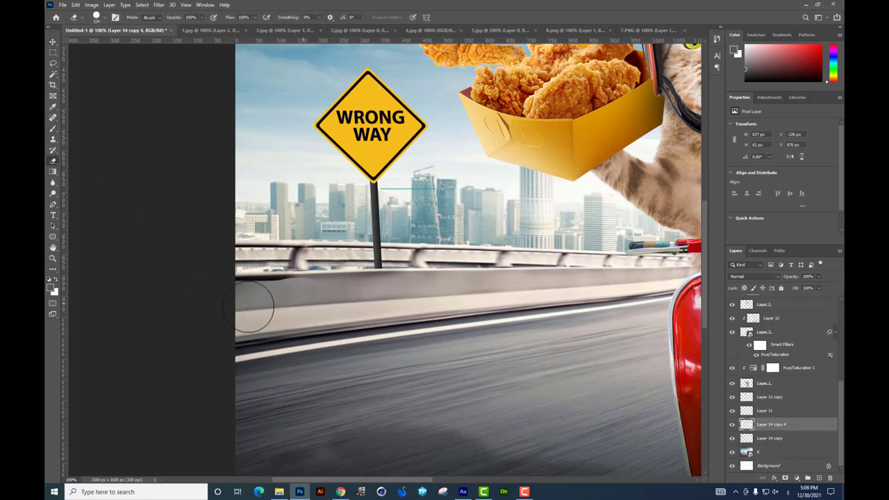
{"action": "right_click", "coordinate": [441, 313]}
{"action": "key", "text": "Escape"}
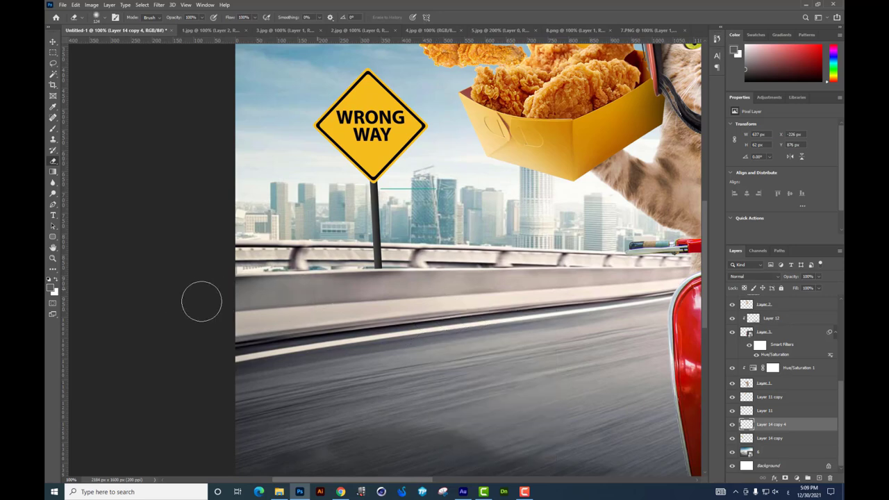
{"action": "key", "text": "ctrl+minus"}
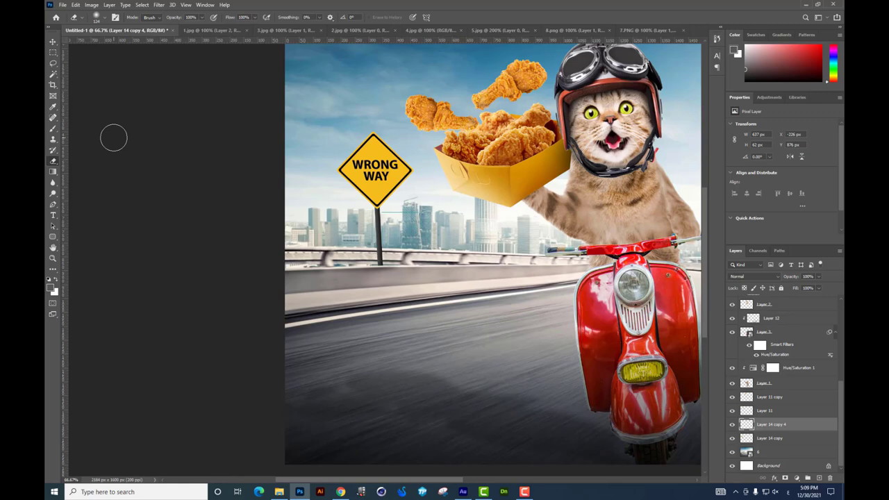
{"action": "key", "text": "ctrl+minus"}
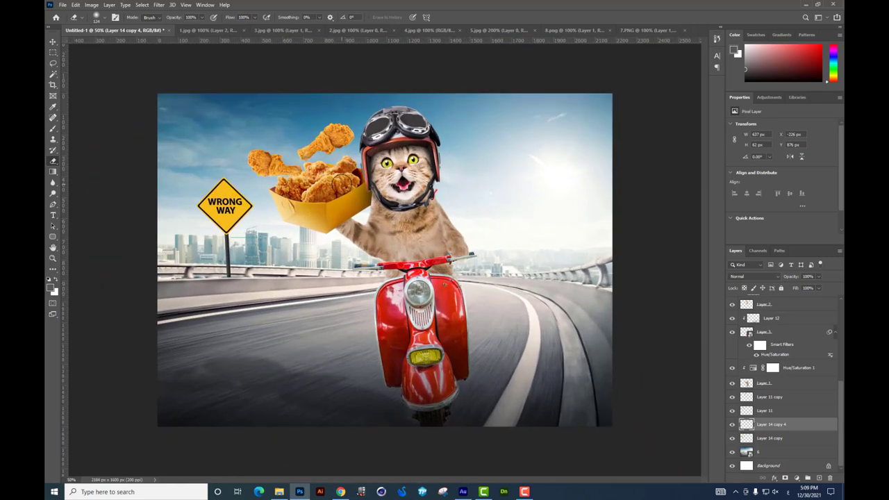
{"action": "key", "text": "alt+Tab"}
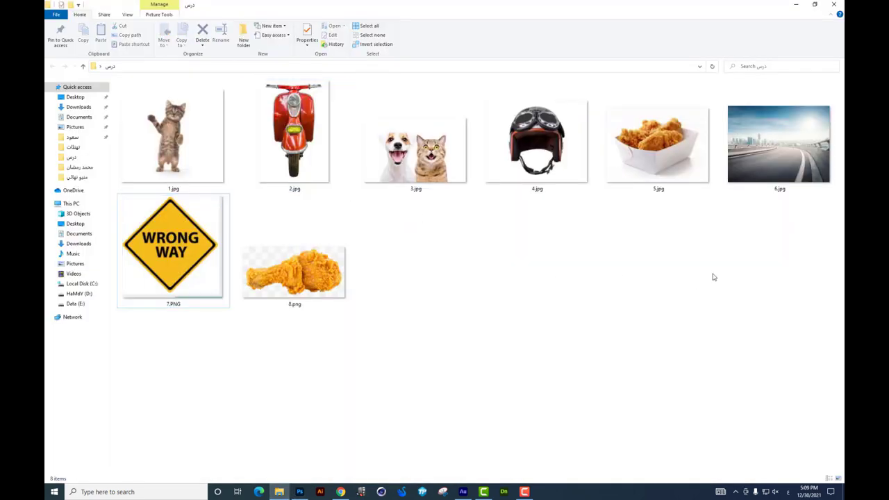
{"action": "key", "text": "alt+Tab"}
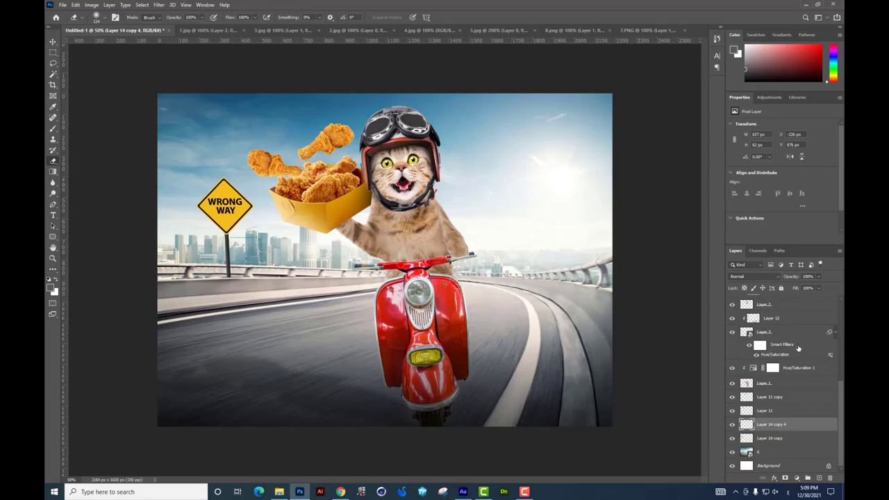
Step: Add a FoggyNight.3DL Color Lookup above Layer 13 in Luminosity mode at 50% opacity
{"action": "scroll", "coordinate": [792, 326], "scroll_direction": "up", "scroll_amount": 5}
{"action": "left_click", "coordinate": [777, 300]}
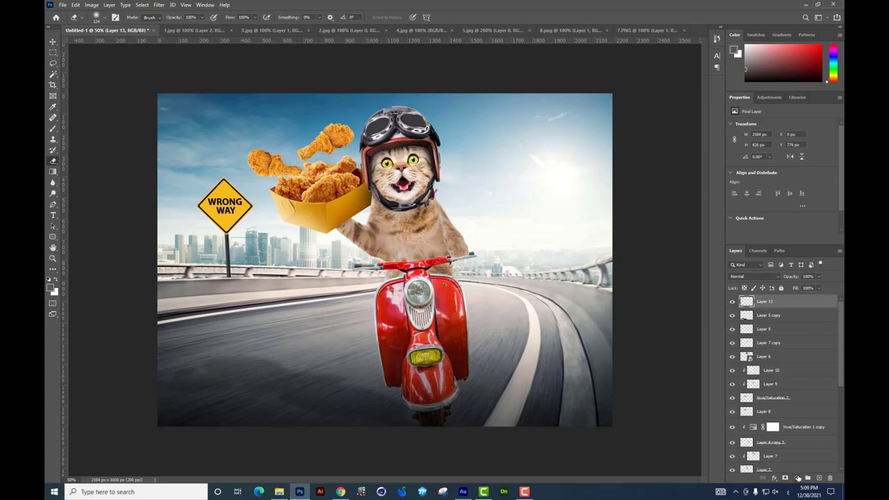
{"action": "left_click", "coordinate": [799, 478]}
{"action": "left_click", "coordinate": [797, 431]}
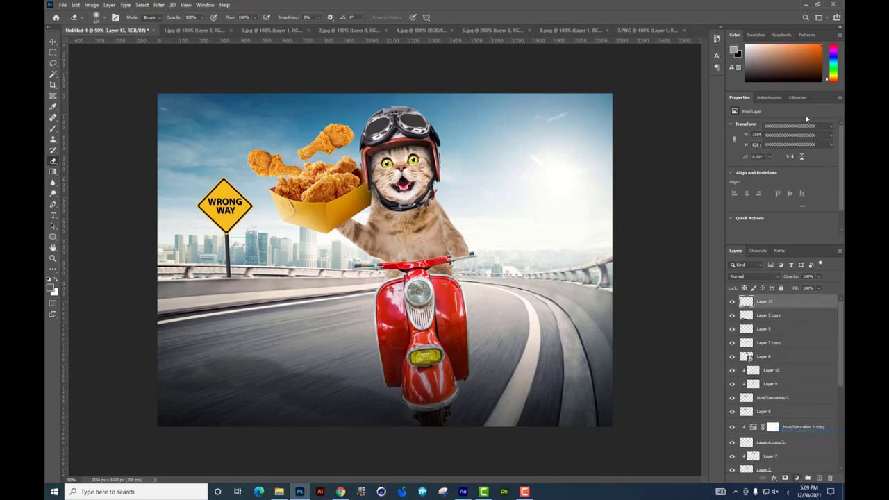
{"action": "left_click", "coordinate": [798, 125]}
{"action": "left_click", "coordinate": [756, 239]}
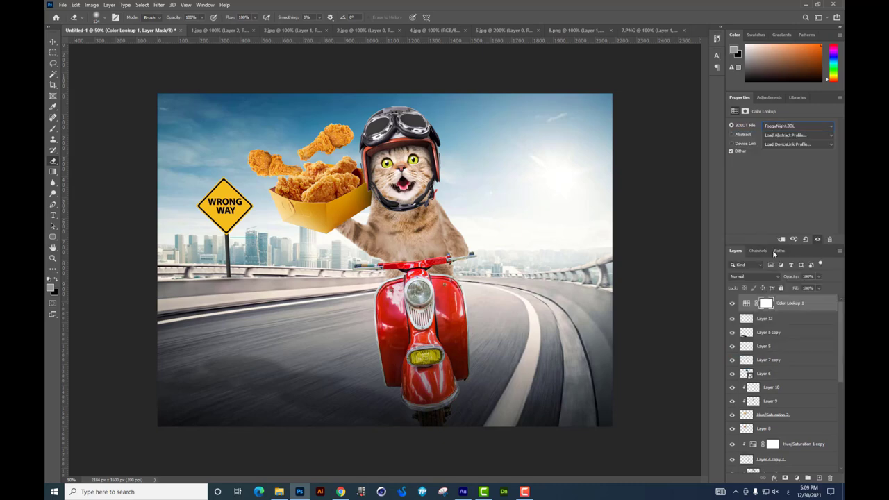
{"action": "left_click", "coordinate": [777, 277]}
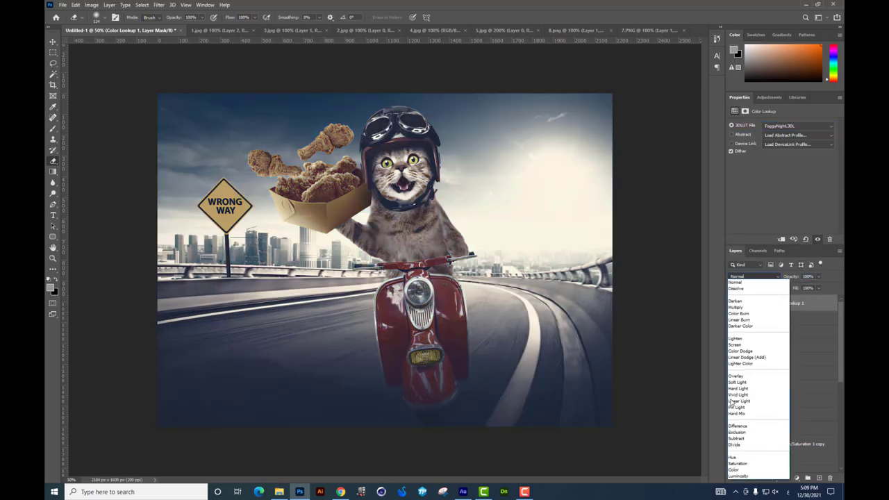
{"action": "left_click", "coordinate": [757, 476]}
{"action": "left_click", "coordinate": [819, 277]}
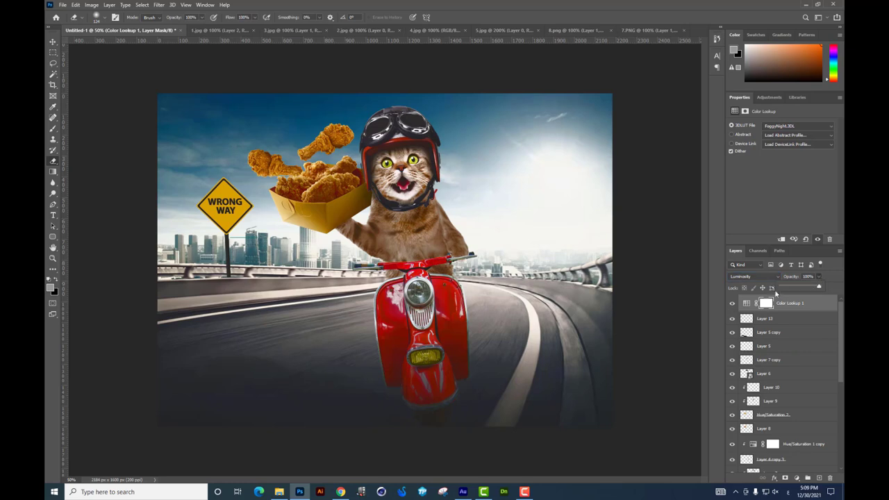
{"action": "left_click_drag", "start_coordinate": [798, 287], "coordinate": [809, 288]}
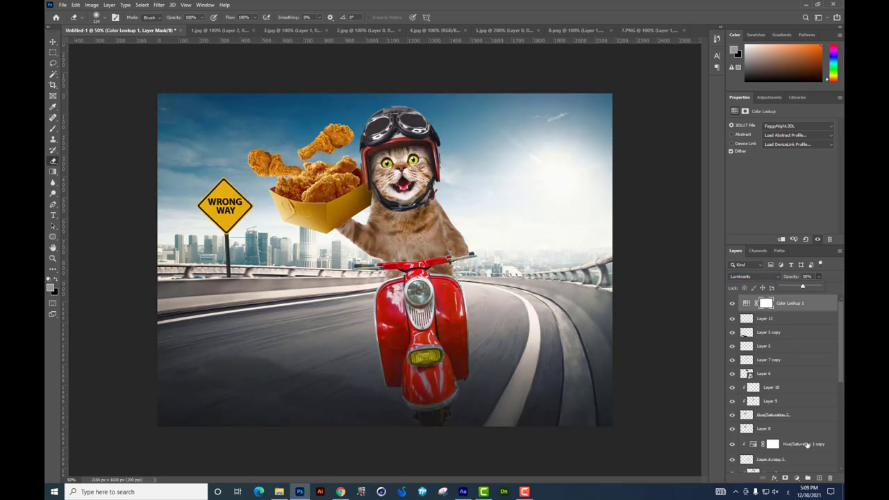
Step: Add an EdgyAmber.3DL Color Lookup in Soft Light mode at 39% opacity
{"action": "left_click", "coordinate": [797, 481]}
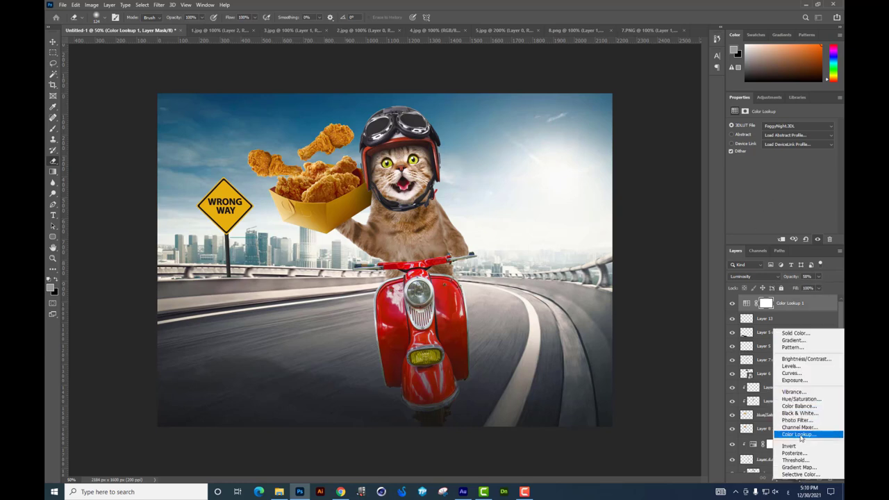
{"action": "left_click", "coordinate": [803, 434]}
{"action": "left_click", "coordinate": [797, 126]}
{"action": "left_click", "coordinate": [787, 214]}
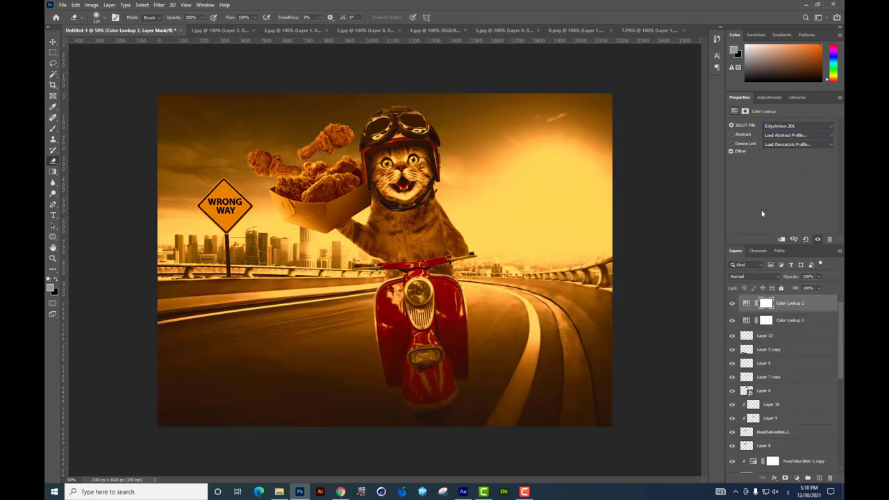
{"action": "left_click", "coordinate": [763, 277]}
{"action": "left_click", "coordinate": [758, 388]}
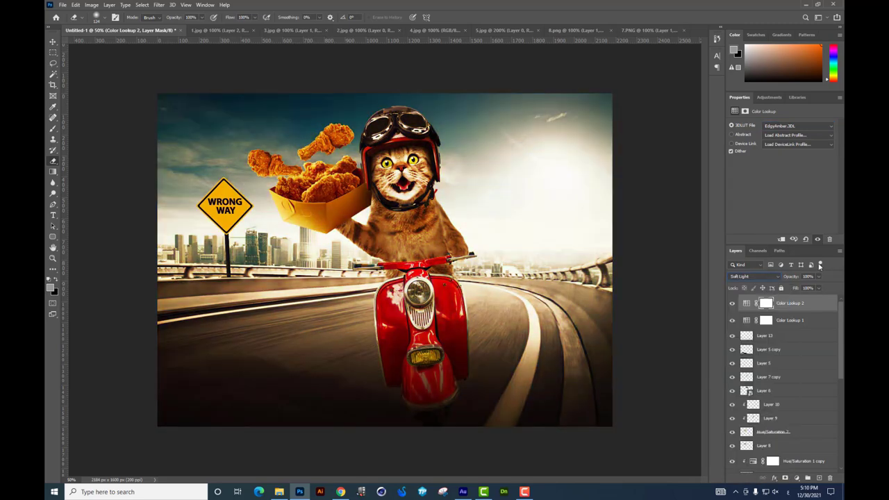
{"action": "left_click_drag", "start_coordinate": [790, 288], "coordinate": [791, 287]}
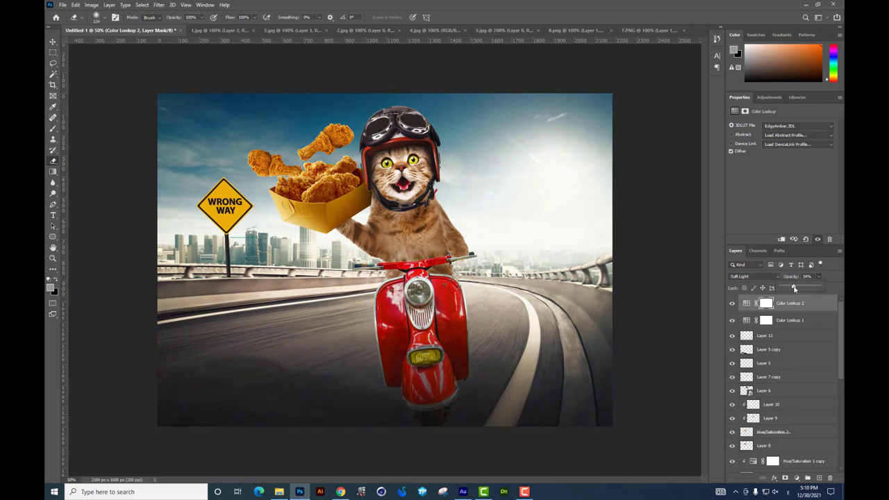
{"action": "left_click", "coordinate": [797, 479]}
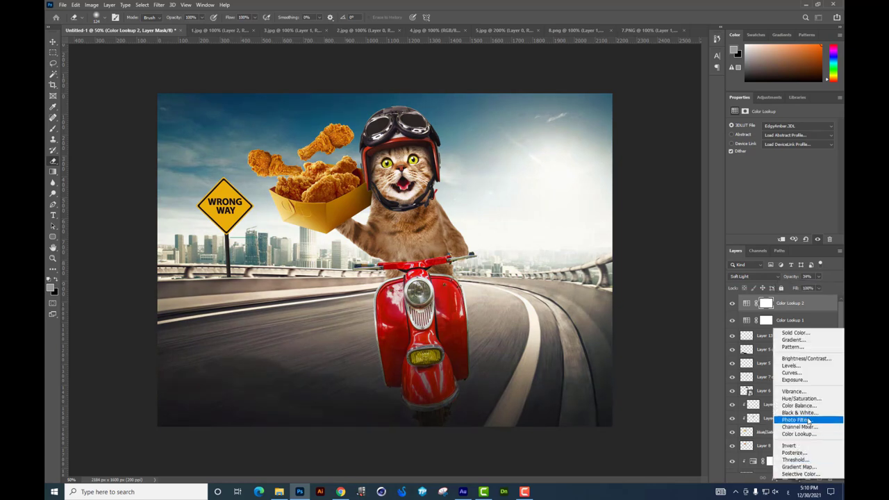
Step: Add a Hue/Saturation adjustment nudged toward orange-red, plus a Color Balance adjustment layer
{"action": "left_click", "coordinate": [810, 396]}
{"action": "left_click_drag", "start_coordinate": [781, 159], "coordinate": [778, 161]}
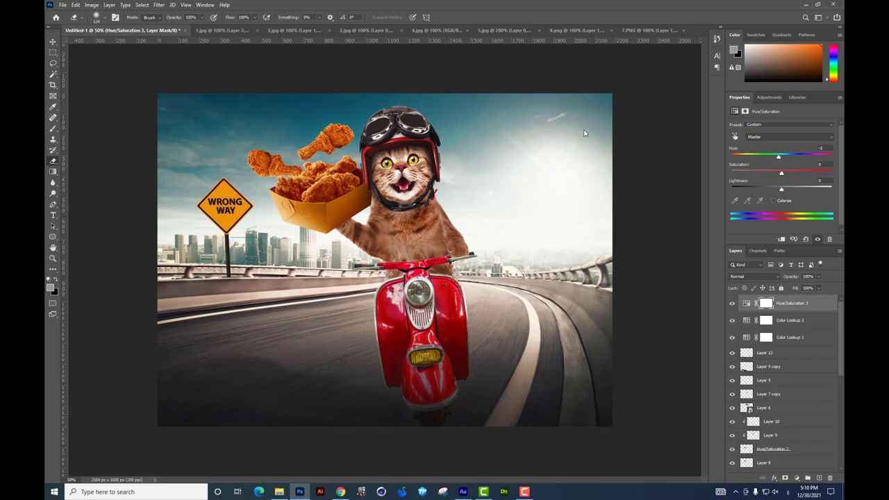
{"action": "left_click", "coordinate": [796, 478]}
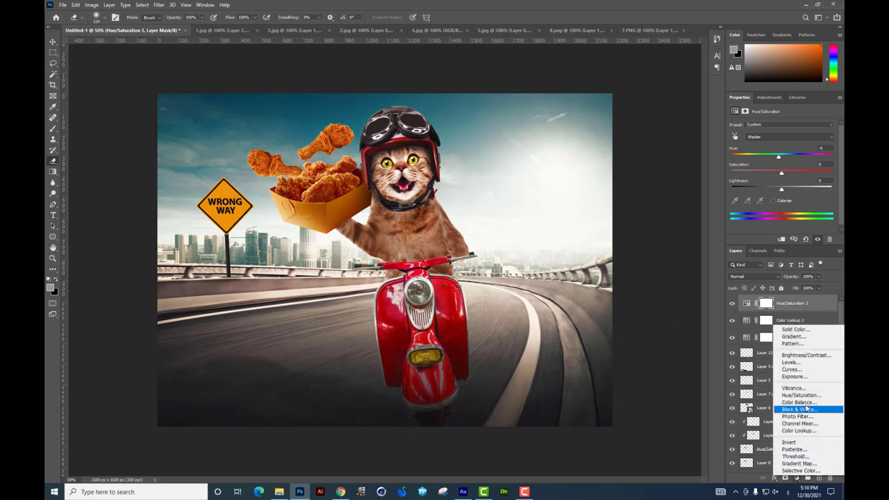
{"action": "left_click", "coordinate": [806, 410]}
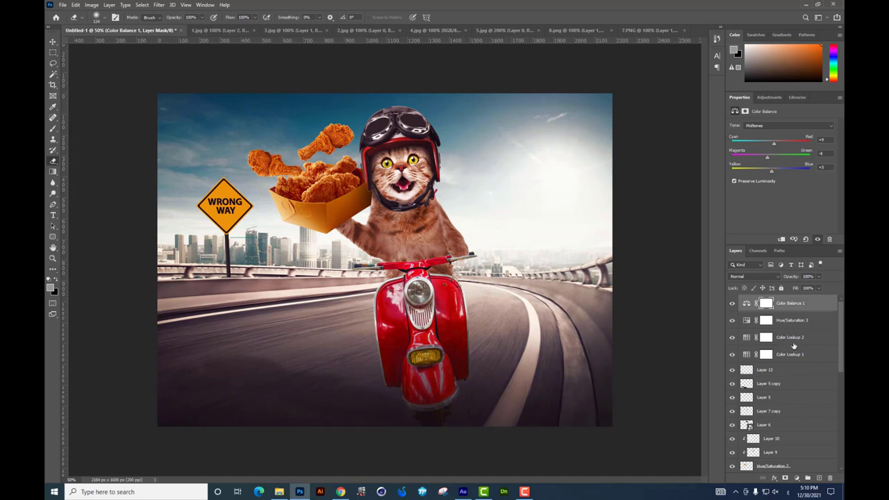
Step: Lower the Color Lookup 1 FoggyNight grade to 42% opacity, then reselect Layer 13
{"action": "left_click", "coordinate": [792, 353]}
{"action": "left_click", "coordinate": [818, 276]}
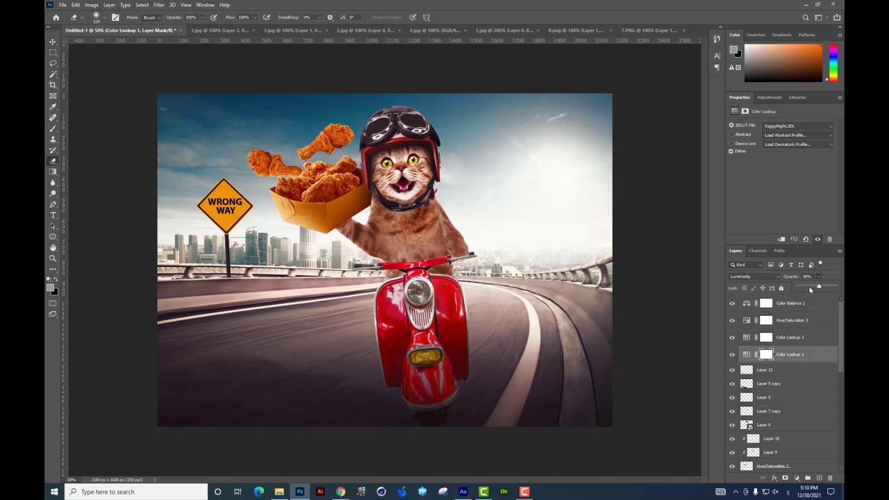
{"action": "left_click_drag", "start_coordinate": [809, 289], "coordinate": [811, 289]}
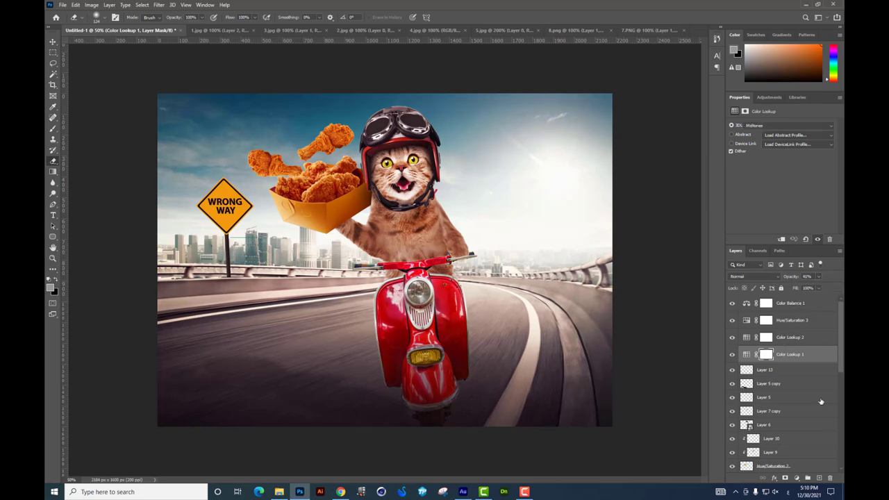
{"action": "left_click", "coordinate": [792, 304]}
{"action": "left_click", "coordinate": [778, 375]}
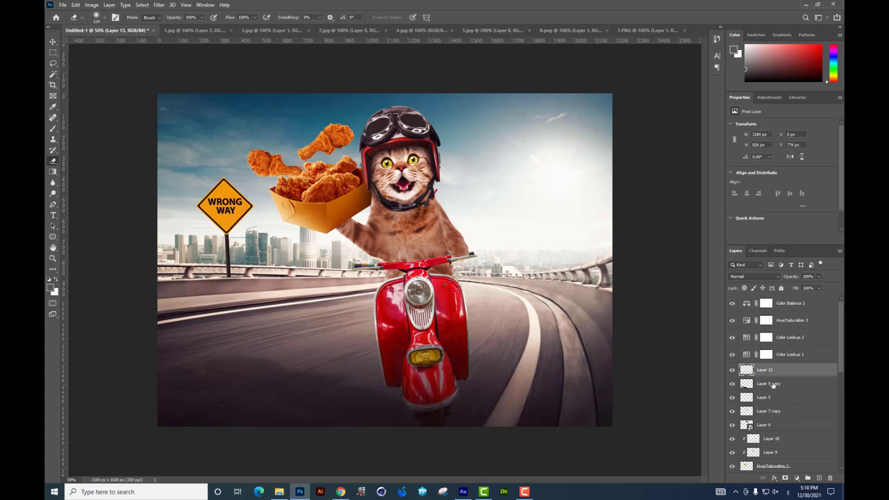
Step: On new Layer 14, paint a large soft orange brush dot in the sky
{"action": "left_click", "coordinate": [820, 478]}
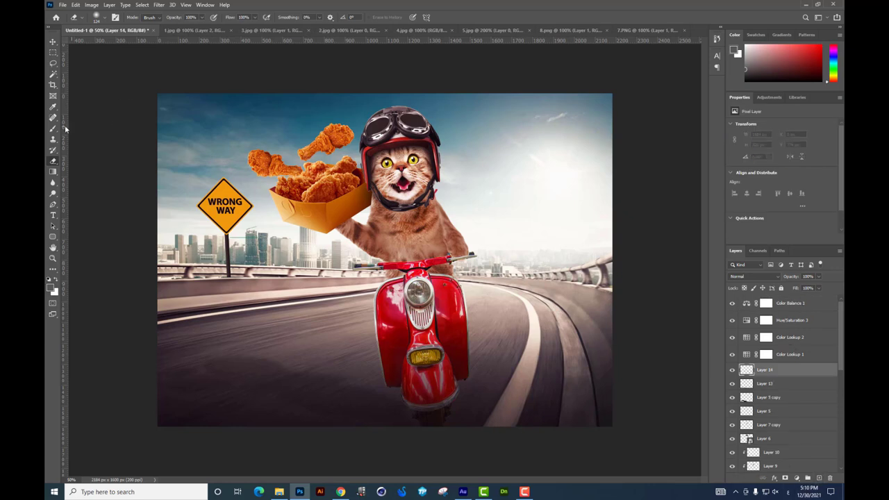
{"action": "key", "text": "i"}
{"action": "left_click", "coordinate": [52, 285]}
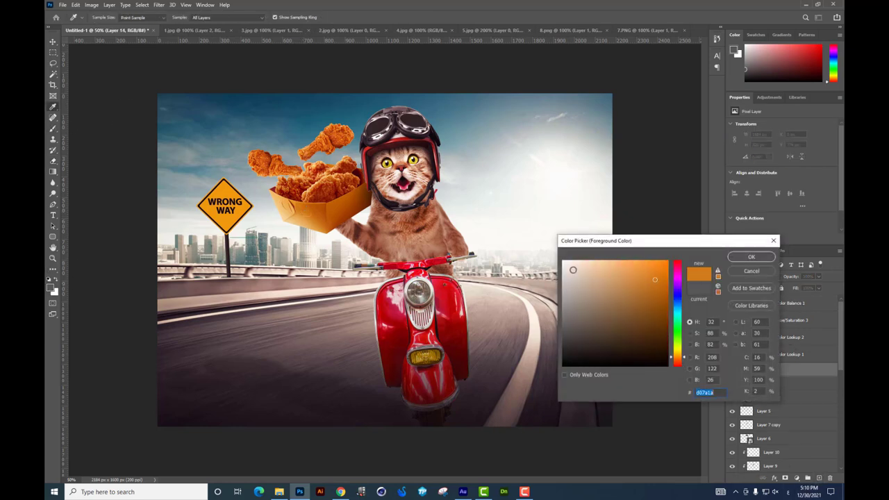
{"action": "key", "text": "Return"}
{"action": "key", "text": "b"}
{"action": "right_click", "coordinate": [615, 206]}
{"action": "left_click_drag", "start_coordinate": [646, 207], "coordinate": [653, 207]}
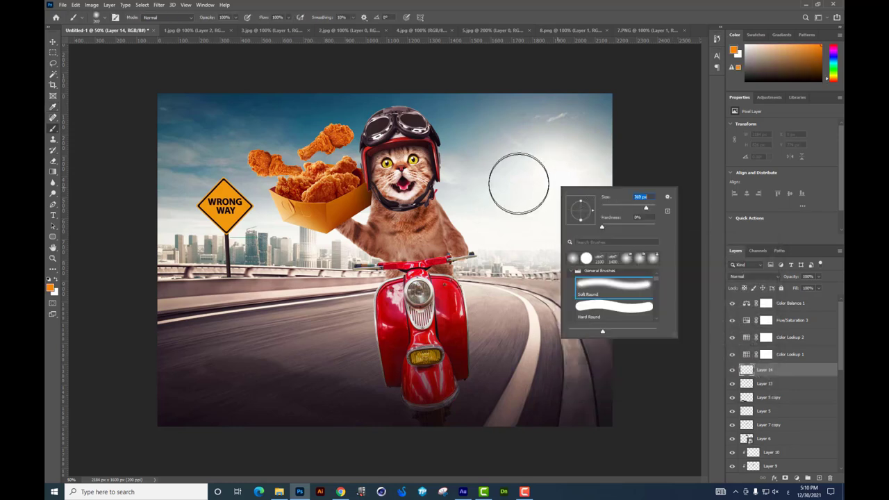
{"action": "left_click", "coordinate": [520, 185]}
Step: Enlarge the orange dot, blend it in Screen mode, and reposition it in the sky
{"action": "key", "text": "ctrl+t"}
{"action": "left_click_drag", "start_coordinate": [581, 246], "coordinate": [590, 273]}
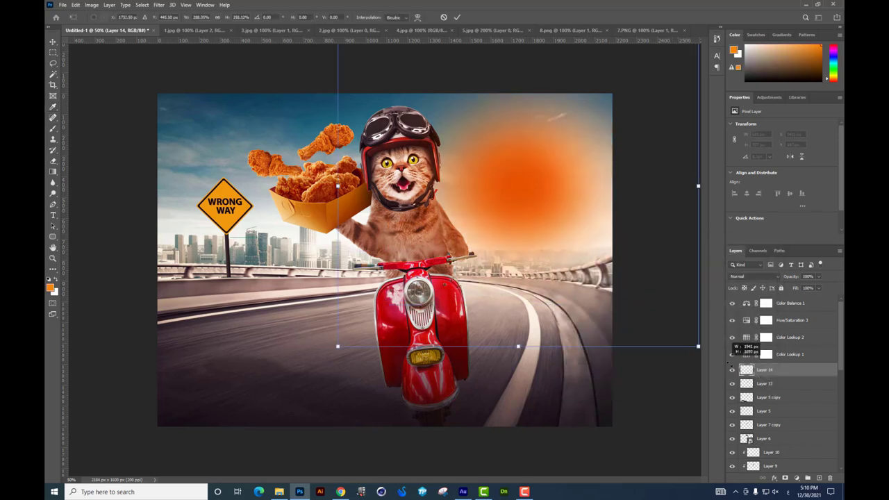
{"action": "key", "text": "Return"}
{"action": "left_click", "coordinate": [750, 277]}
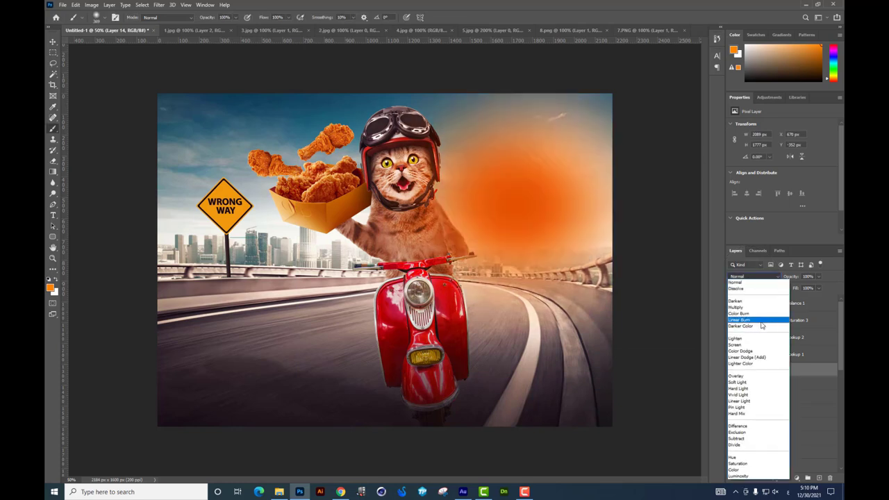
{"action": "left_click", "coordinate": [749, 348]}
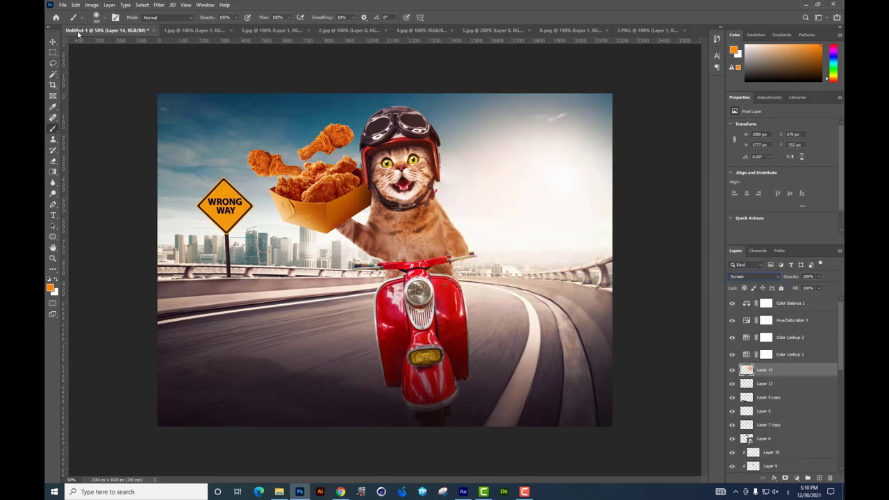
{"action": "left_click", "coordinate": [53, 41]}
{"action": "mouse_move", "coordinate": [487, 199]}
{"action": "left_mouse_down"}
{"action": "mouse_move", "coordinate": [471, 210]}
{"action": "mouse_move", "coordinate": [508, 199]}
{"action": "left_mouse_up"}
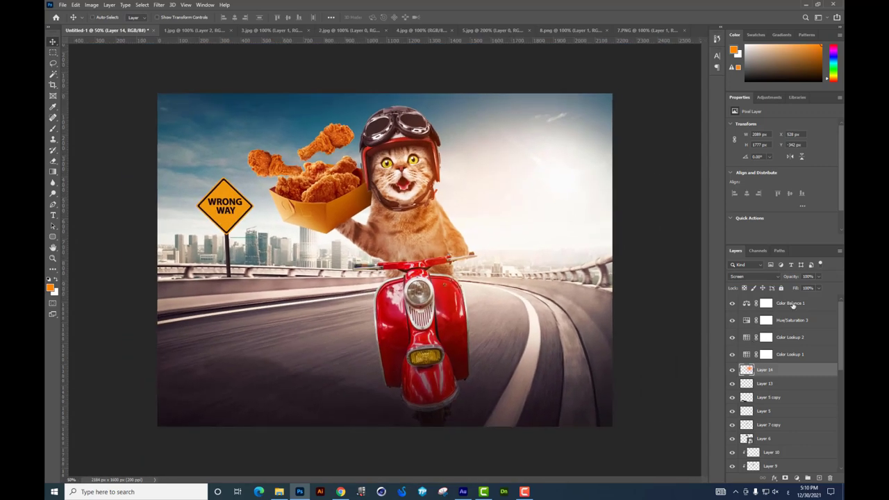
{"action": "left_click", "coordinate": [793, 305]}
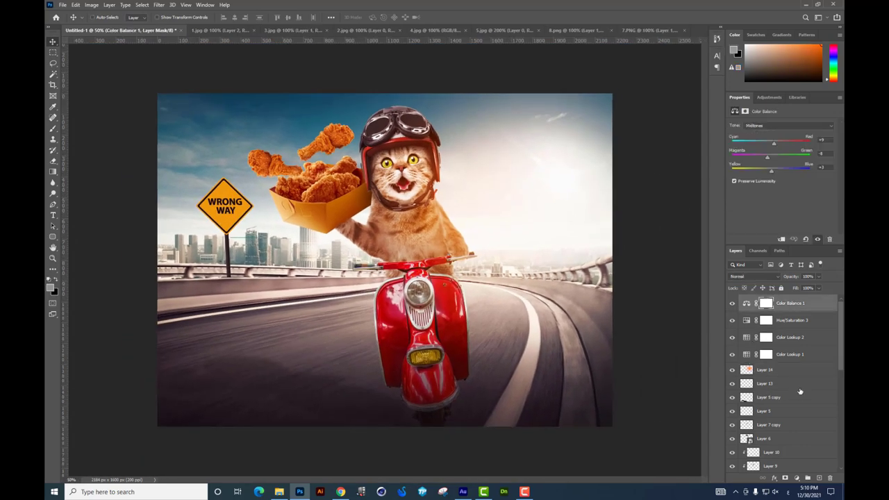
{"action": "left_click", "coordinate": [768, 371]}
Step: Trace a beam shape from the headlight to the bottom edge onto a new white layer
{"action": "key", "text": "p"}
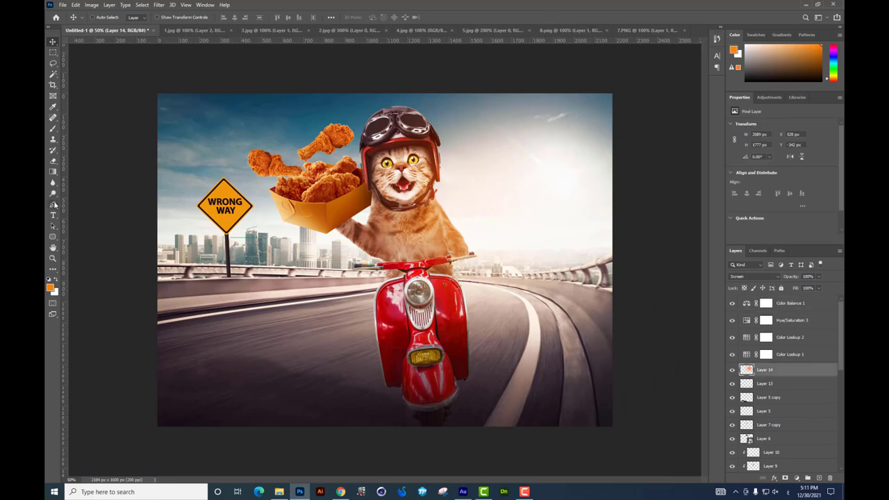
{"action": "left_click", "coordinate": [518, 465]}
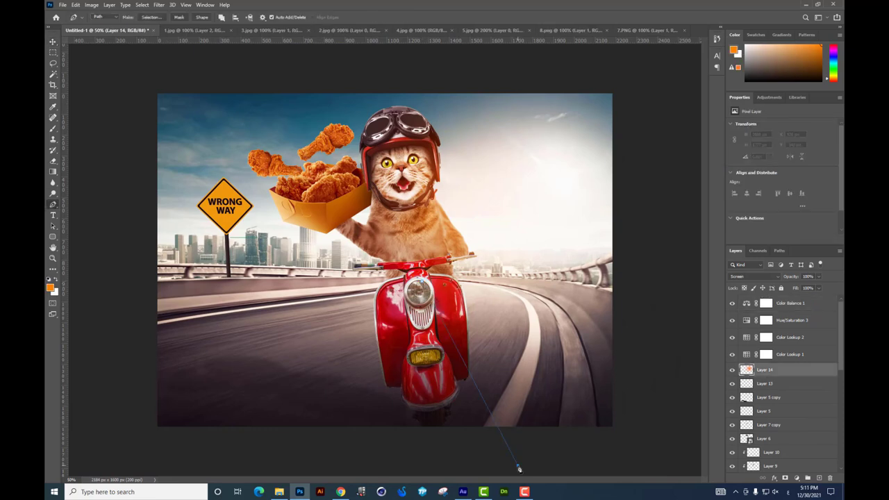
{"action": "left_click", "coordinate": [384, 452]}
{"action": "left_click", "coordinate": [410, 294]}
{"action": "left_click", "coordinate": [515, 464]}
{"action": "left_click_drag", "start_coordinate": [519, 467], "coordinate": [487, 443]}
{"action": "key", "text": "ctrl+Return"}
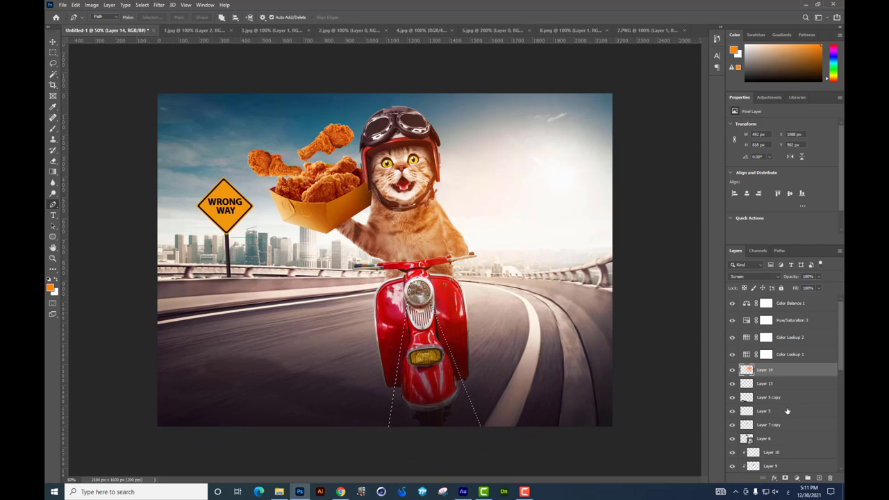
{"action": "scroll", "coordinate": [789, 413], "scroll_direction": "down", "scroll_amount": 5}
{"action": "scroll", "coordinate": [829, 422], "scroll_direction": "down", "scroll_amount": 3}
{"action": "key", "text": "ctrl+j"}
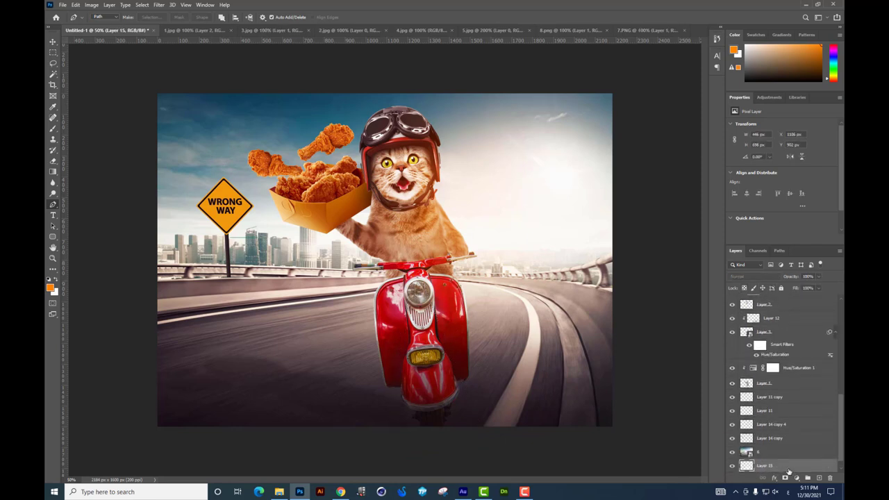
Step: Place Layer 15 below Color Lookup 1, Gaussian-blur the beam, and widen its top
{"action": "scroll", "coordinate": [792, 368], "scroll_direction": "up", "scroll_amount": 5}
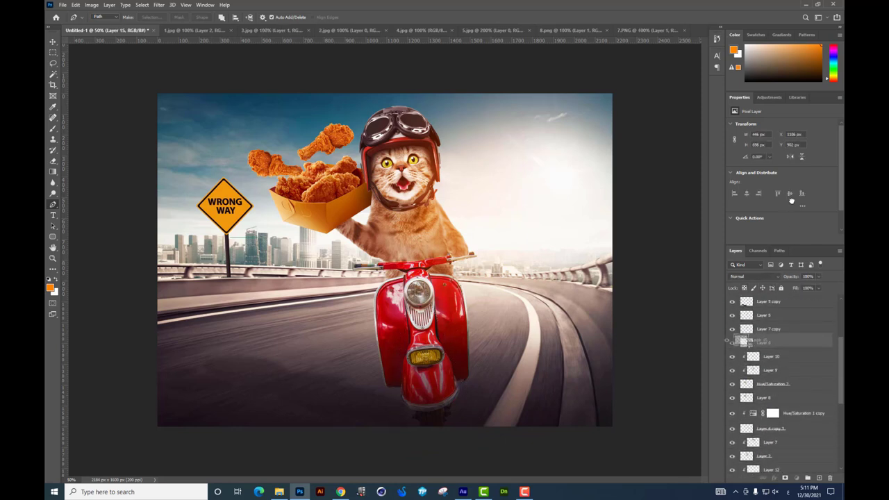
{"action": "left_click_drag", "start_coordinate": [795, 355], "coordinate": [799, 363]}
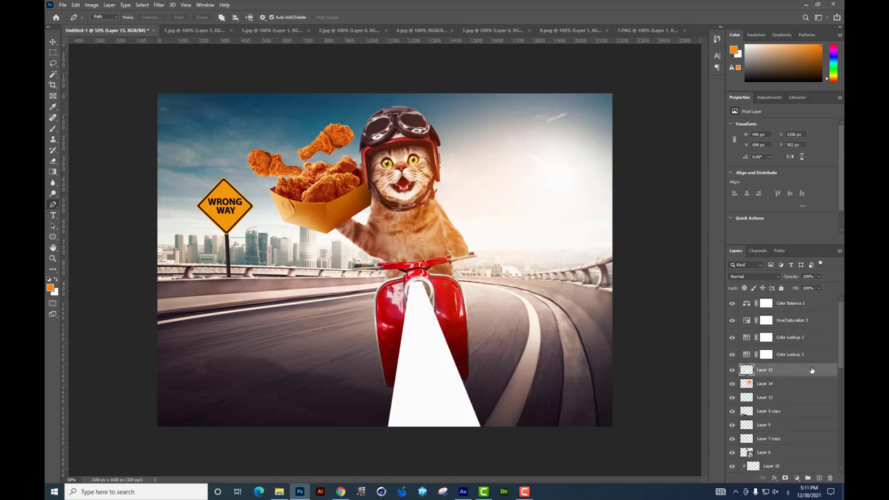
{"action": "left_click", "coordinate": [157, 5]}
{"action": "mouse_move", "coordinate": [164, 111]}
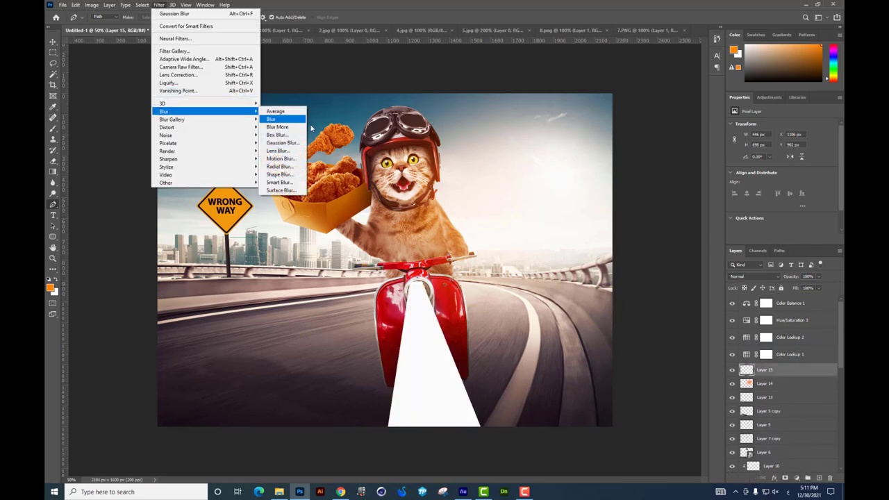
{"action": "left_click", "coordinate": [278, 143]}
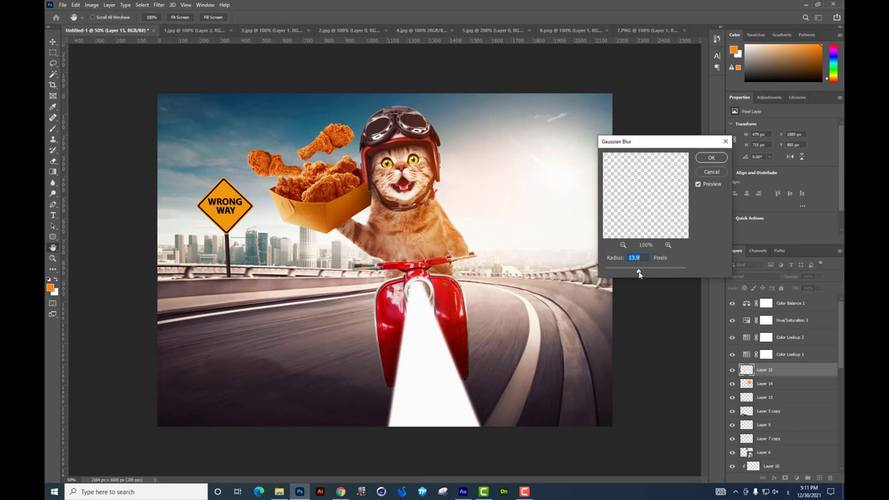
{"action": "key", "text": "Return"}
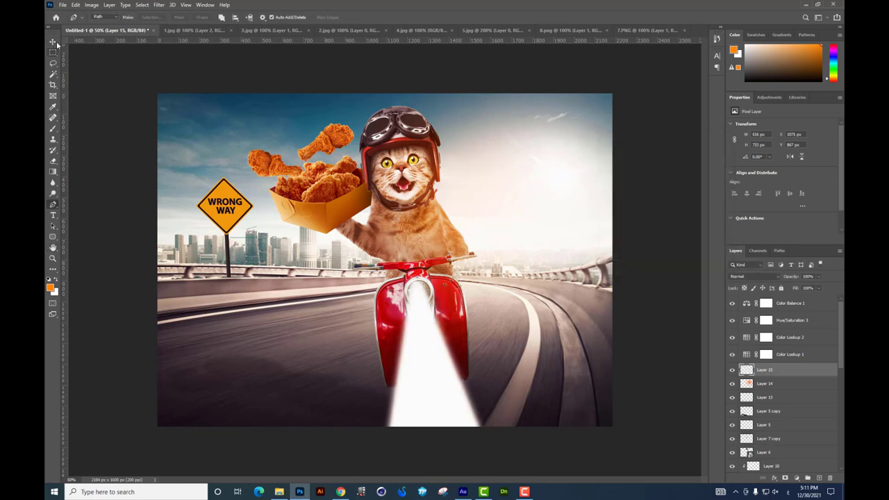
{"action": "left_click", "coordinate": [55, 42]}
{"action": "key", "text": "ctrl+t"}
{"action": "left_click_drag", "start_coordinate": [486, 278], "coordinate": [490, 283]}
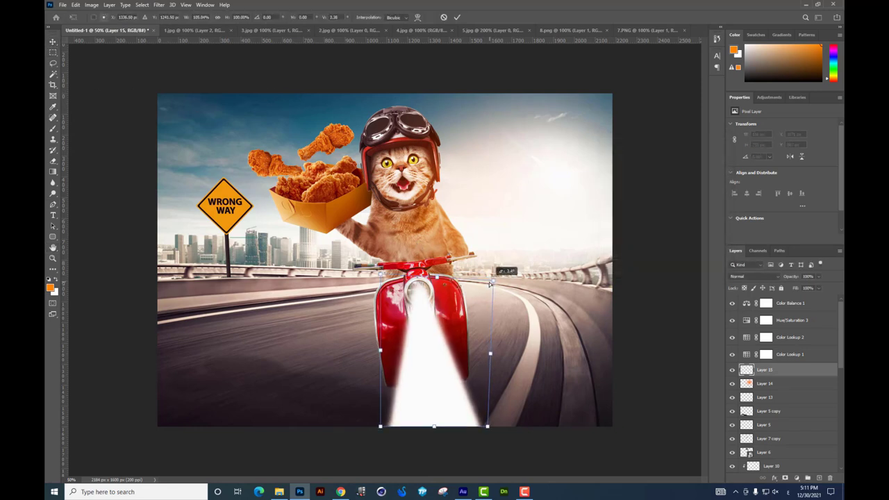
{"action": "key", "text": "Return"}
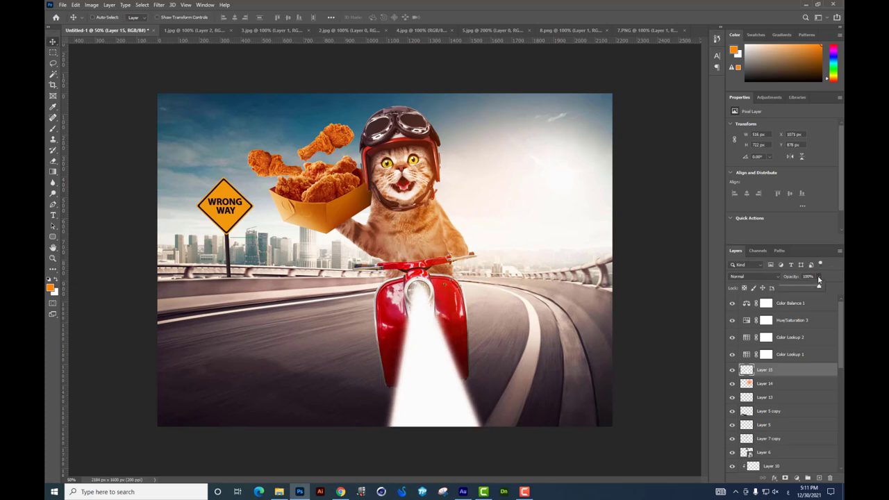
Step: Give the beam a yellow Color Overlay, starting from ff4400, and merge it with an empty layer
{"action": "right_click", "coordinate": [793, 373]}
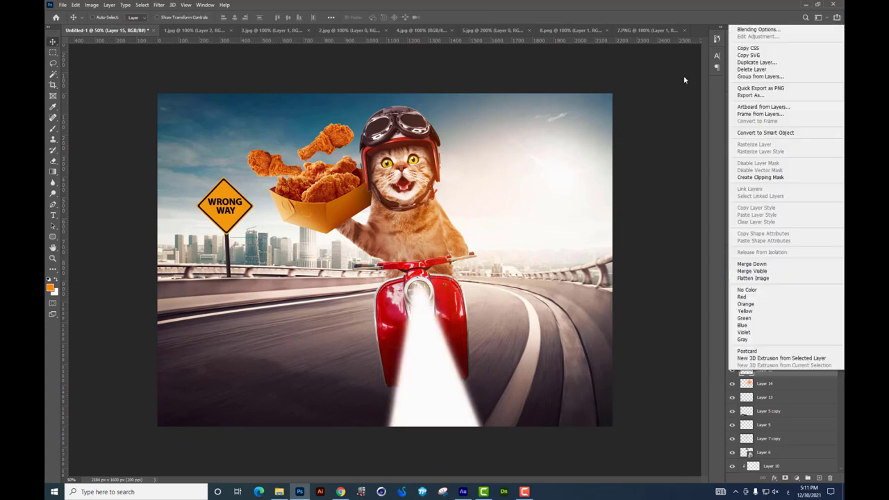
{"action": "left_click", "coordinate": [743, 31]}
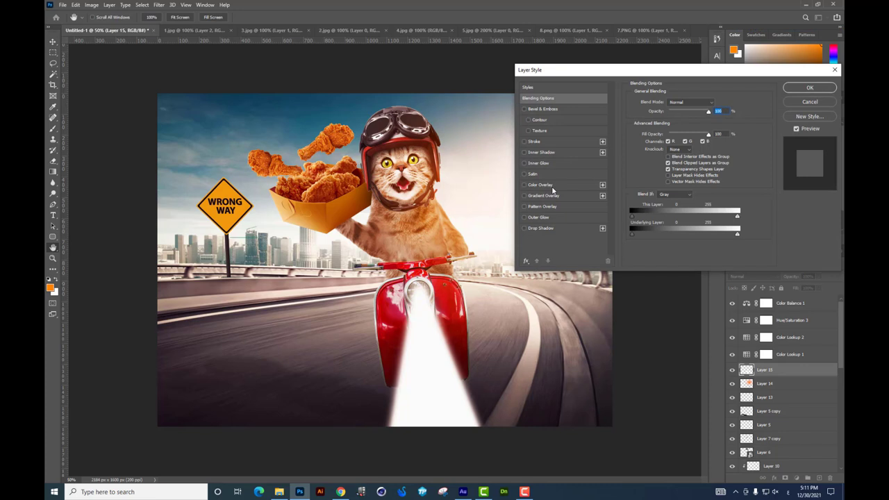
{"action": "left_click", "coordinate": [553, 186]}
{"action": "left_click", "coordinate": [716, 103]}
{"action": "type", "text": "ff4400"}
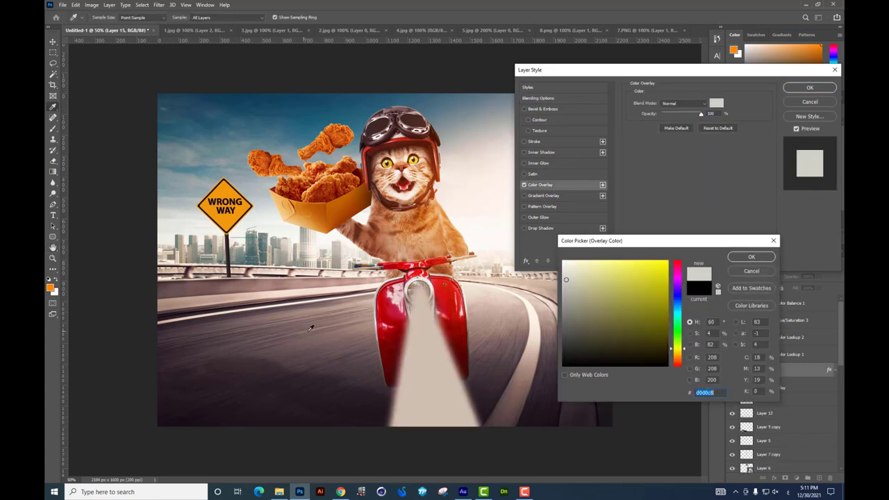
{"action": "left_click_drag", "start_coordinate": [679, 362], "coordinate": [680, 354]}
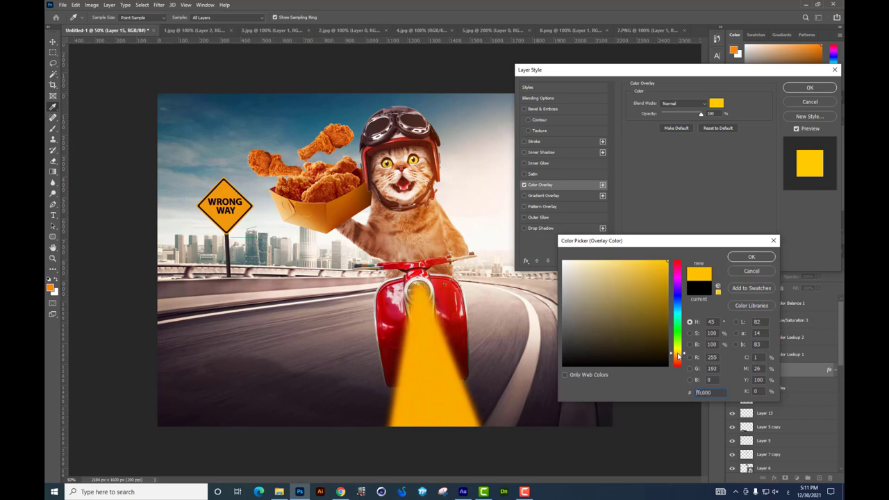
{"action": "key", "text": "Return"}
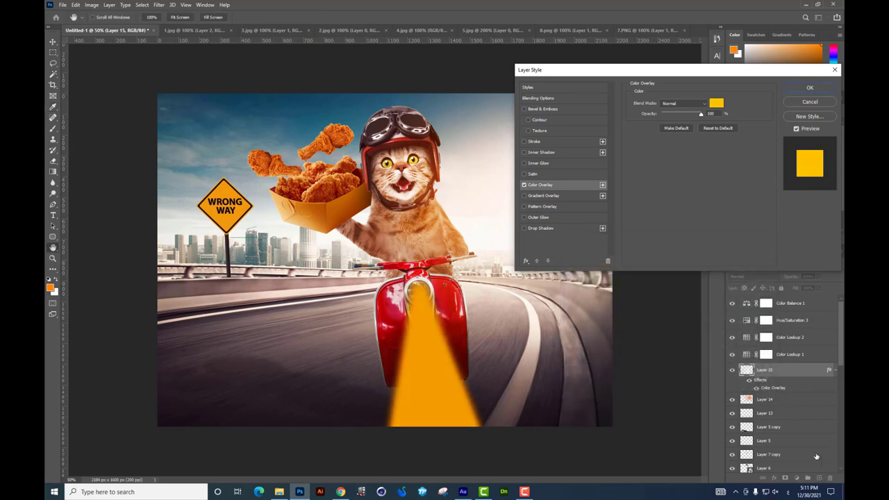
{"action": "key", "text": "Return"}
{"action": "left_click", "coordinate": [820, 478], "text": "ctrl"}
{"action": "left_click", "coordinate": [778, 381]}
Step: Flatten the beam into Layer 16 and blend it in Screen mode at 75% opacity
{"action": "key", "text": "ctrl+e"}
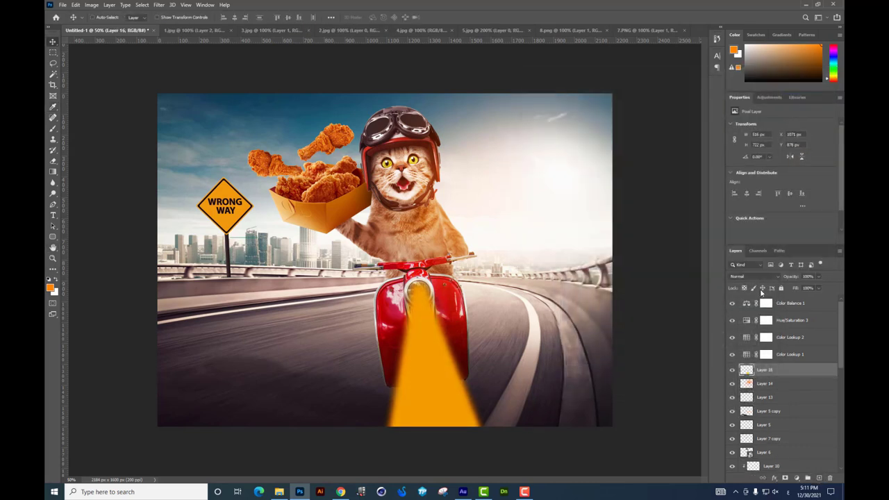
{"action": "left_click", "coordinate": [754, 277]}
{"action": "left_click", "coordinate": [747, 340]}
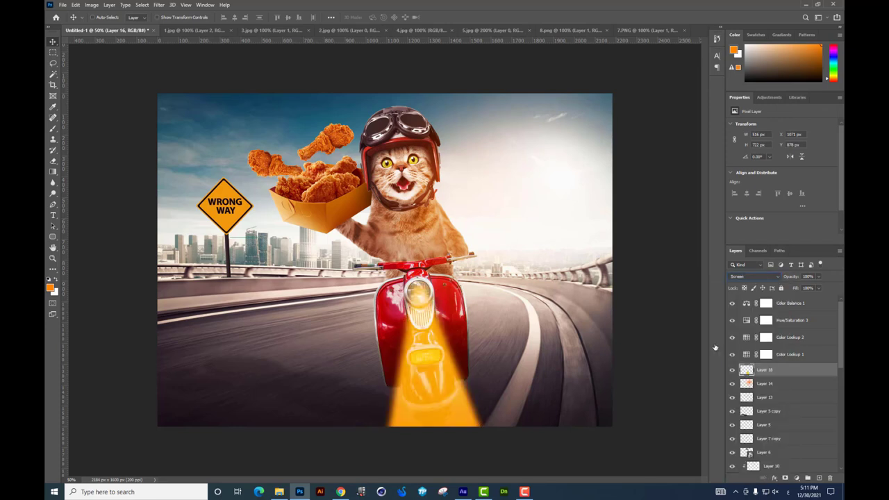
{"action": "left_click", "coordinate": [818, 285]}
{"action": "left_click_drag", "start_coordinate": [811, 288], "coordinate": [809, 287]}
Step: Duplicate the beam and spread the copy's bottom corners wider
{"action": "key", "text": "ctrl+j"}
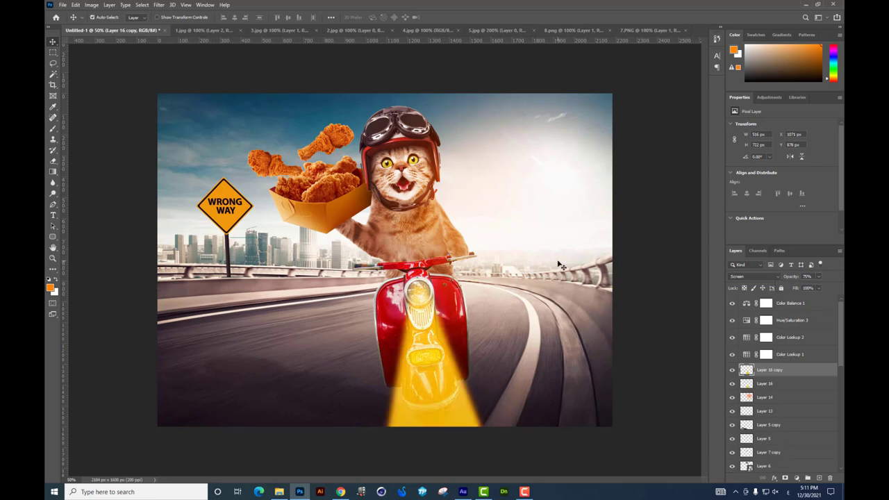
{"action": "key", "text": "ctrl+t"}
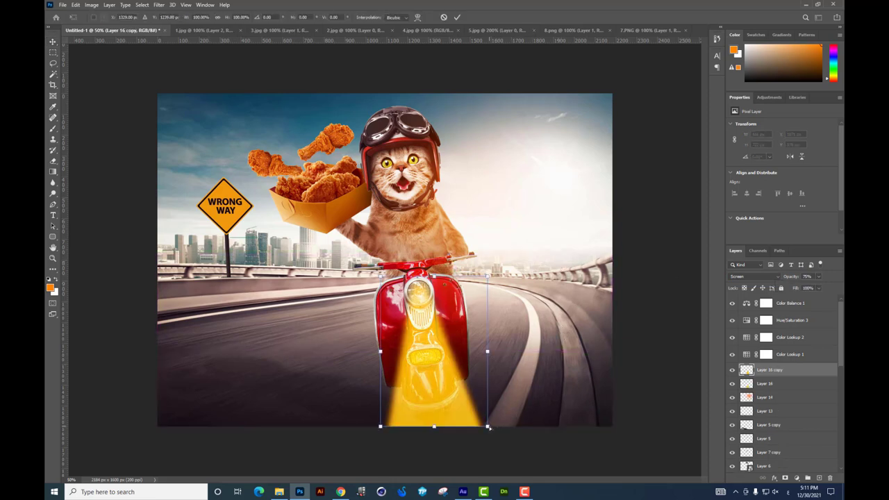
{"action": "left_click_drag", "start_coordinate": [489, 428], "coordinate": [513, 429]}
{"action": "left_click_drag", "start_coordinate": [380, 427], "coordinate": [349, 436]}
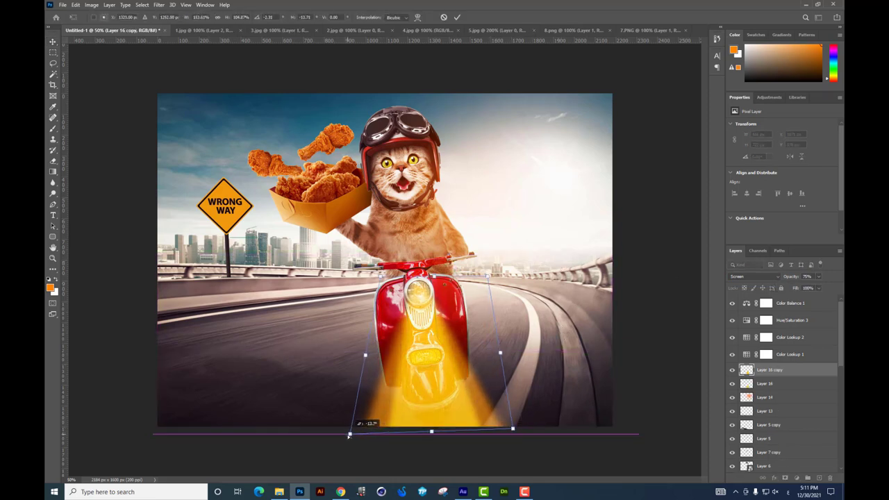
{"action": "left_click_drag", "start_coordinate": [513, 428], "coordinate": [522, 429]}
{"action": "left_click_drag", "start_coordinate": [446, 432], "coordinate": [447, 440]}
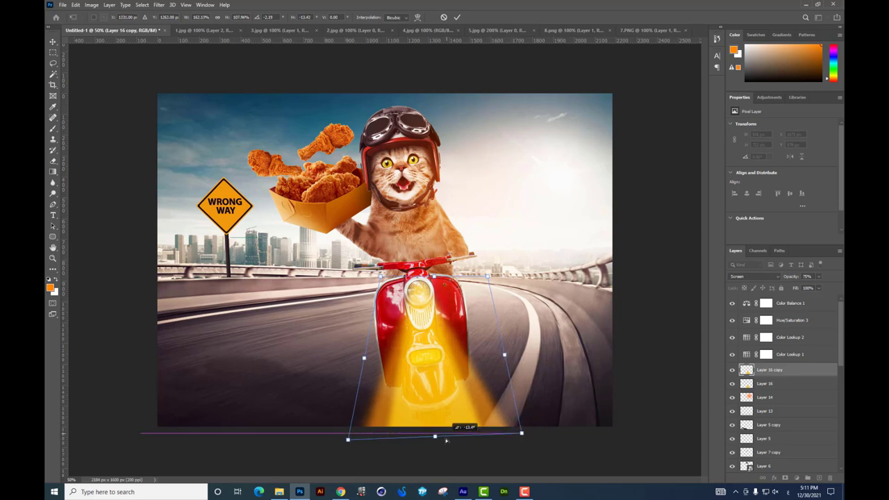
{"action": "key", "text": "Return"}
Step: Brighten the beam copy to Lightness +43 and set Layer 16 to 61% opacity
{"action": "key", "text": "ctrl+u"}
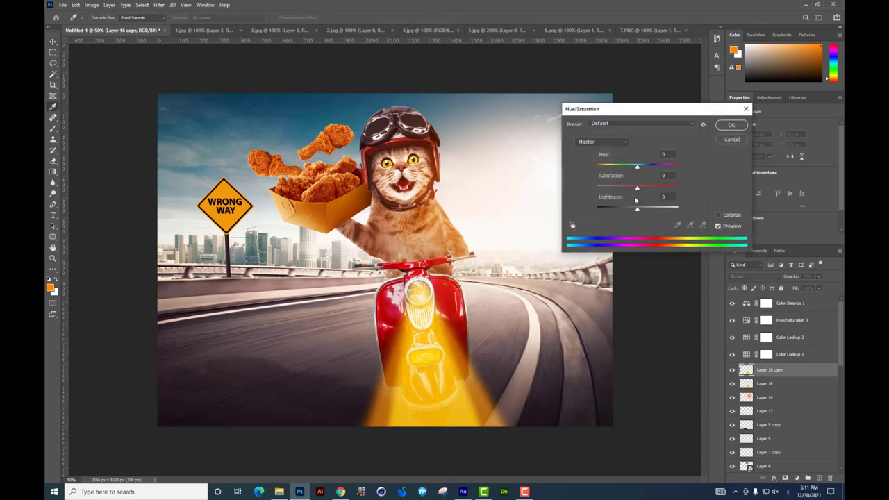
{"action": "left_click_drag", "start_coordinate": [652, 207], "coordinate": [655, 208]}
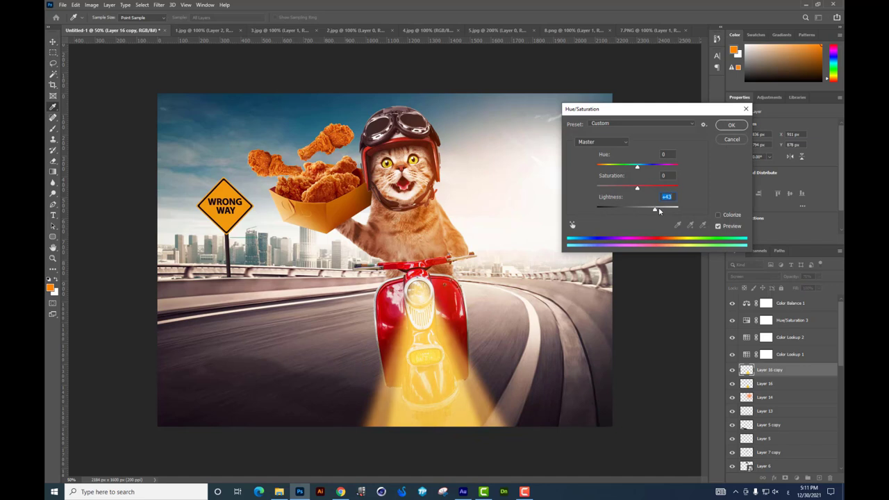
{"action": "key", "text": "Return"}
{"action": "key", "text": "ctrl+z"}
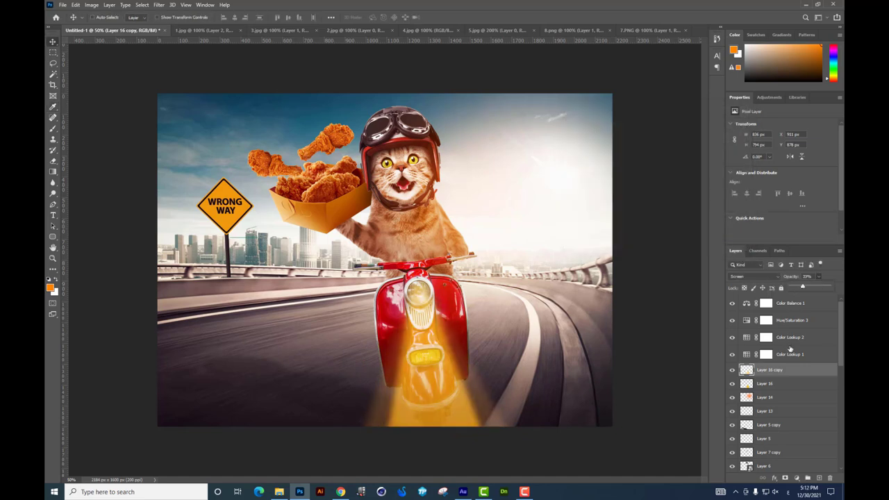
{"action": "left_click", "coordinate": [770, 384]}
{"action": "left_click", "coordinate": [770, 385]}
{"action": "left_click", "coordinate": [819, 276]}
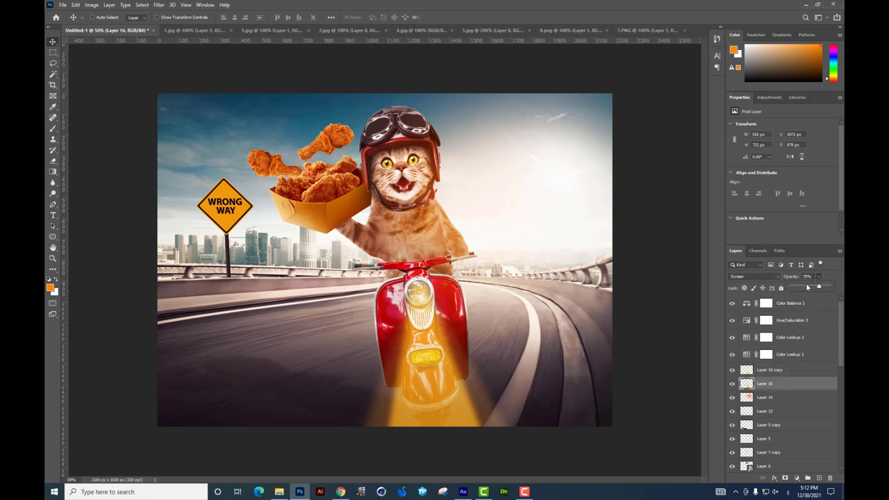
{"action": "left_click_drag", "start_coordinate": [817, 287], "coordinate": [808, 287]}
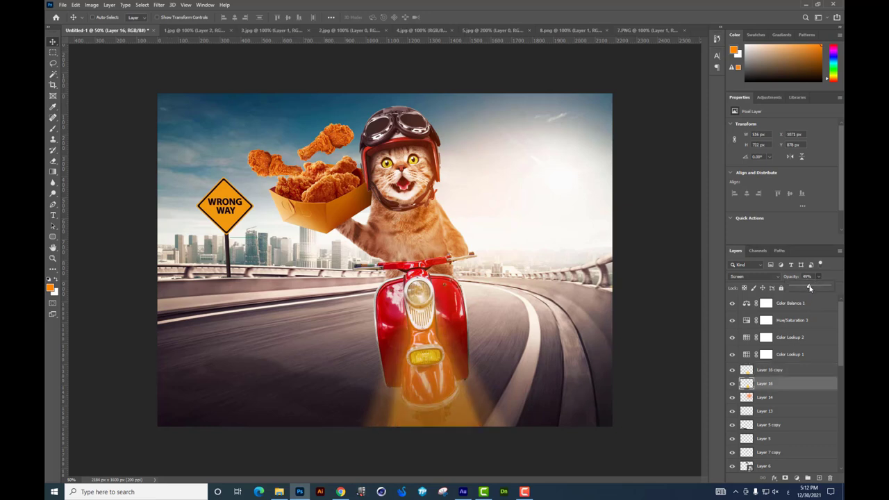
{"action": "left_click_drag", "start_coordinate": [813, 289], "coordinate": [816, 286]}
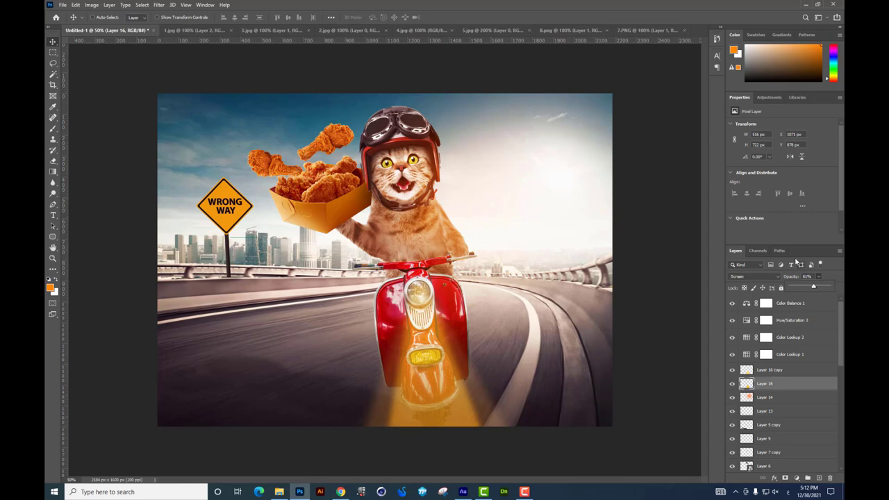
{"action": "key", "text": "ctrl+plus"}
{"action": "key", "text": "ctrl+plus"}
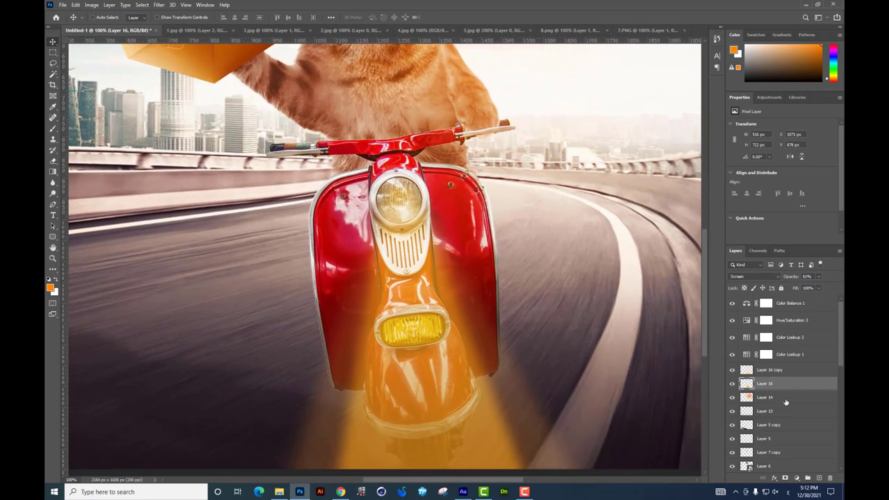
Step: On a new layer, paint a creamy light peach glow over the headlight
{"action": "left_click", "coordinate": [819, 478]}
{"action": "left_click", "coordinate": [53, 117]}
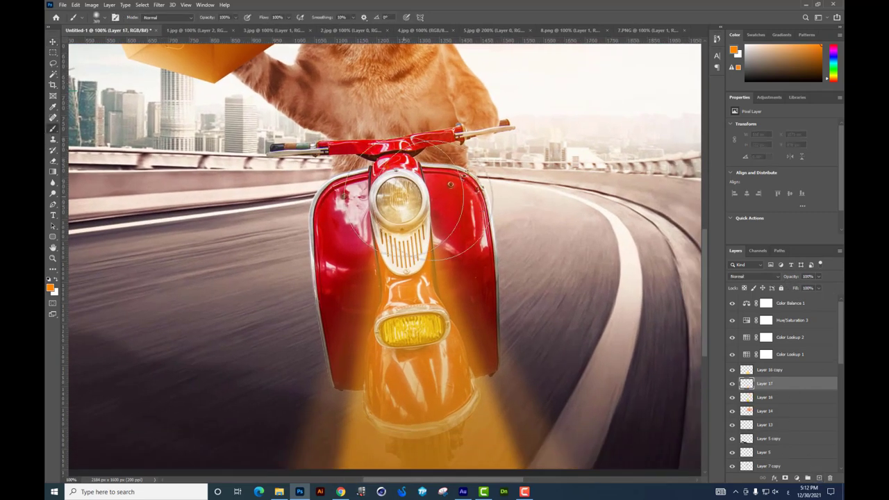
{"action": "right_click", "coordinate": [487, 234]}
{"action": "left_click", "coordinate": [50, 287]}
{"action": "key", "text": "Return"}
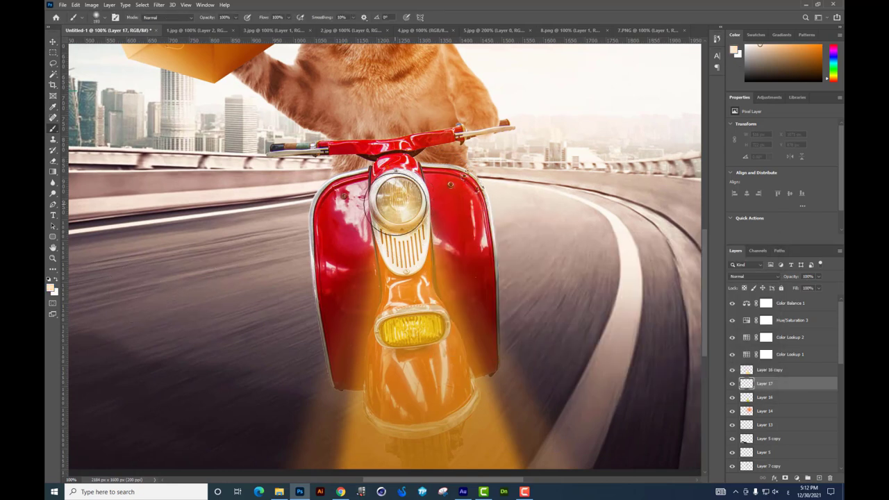
{"action": "left_click", "coordinate": [401, 202]}
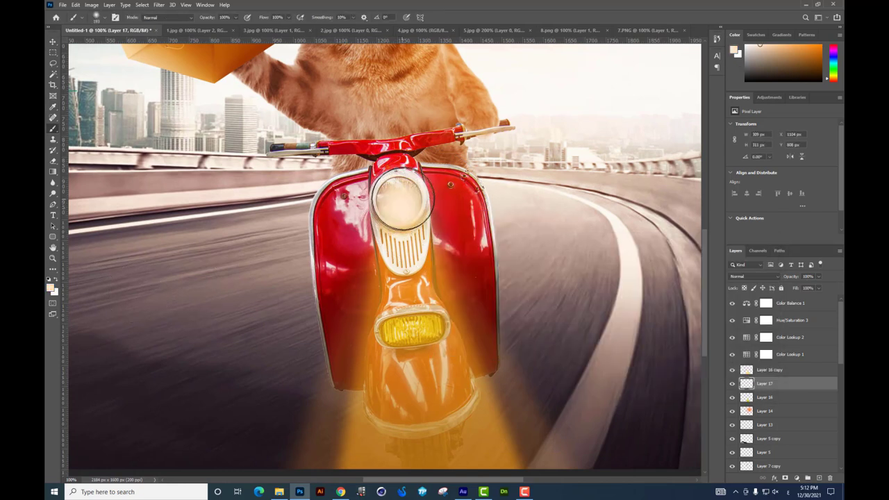
Step: Set the headlight glow layer to Hard Light and nudge it slightly upward
{"action": "left_click", "coordinate": [754, 276]}
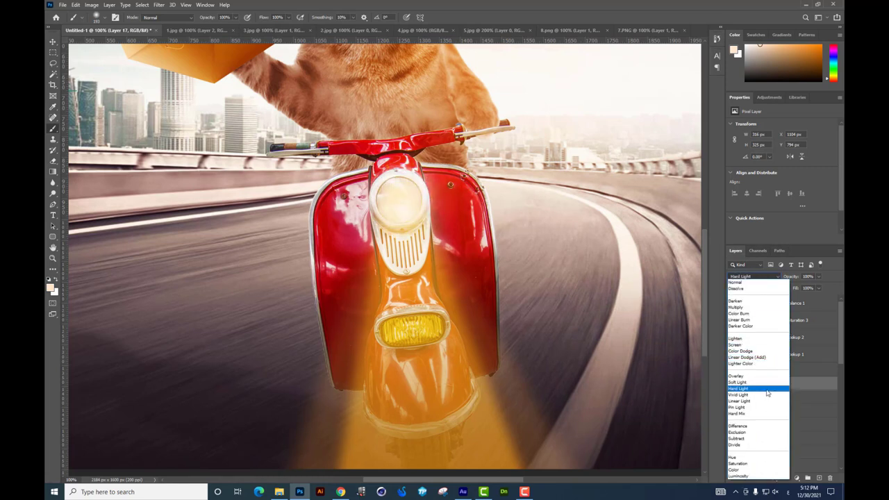
{"action": "left_click", "coordinate": [767, 393]}
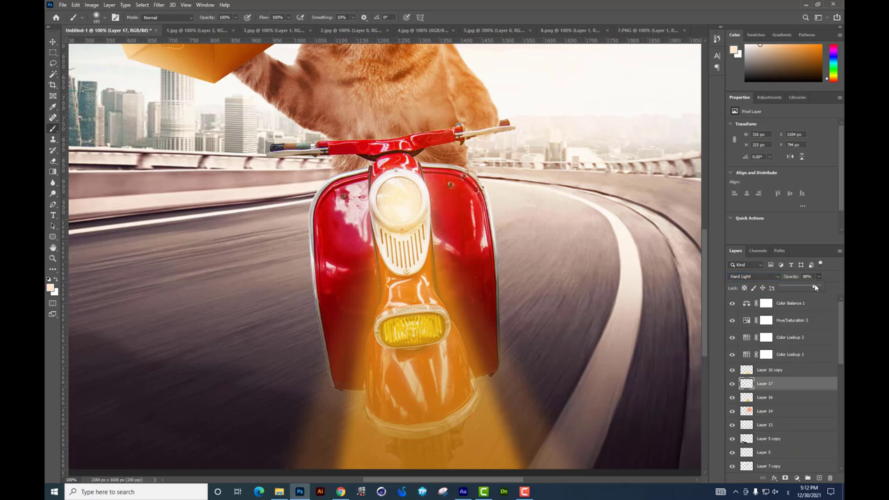
{"action": "key", "text": "ctrl+minus"}
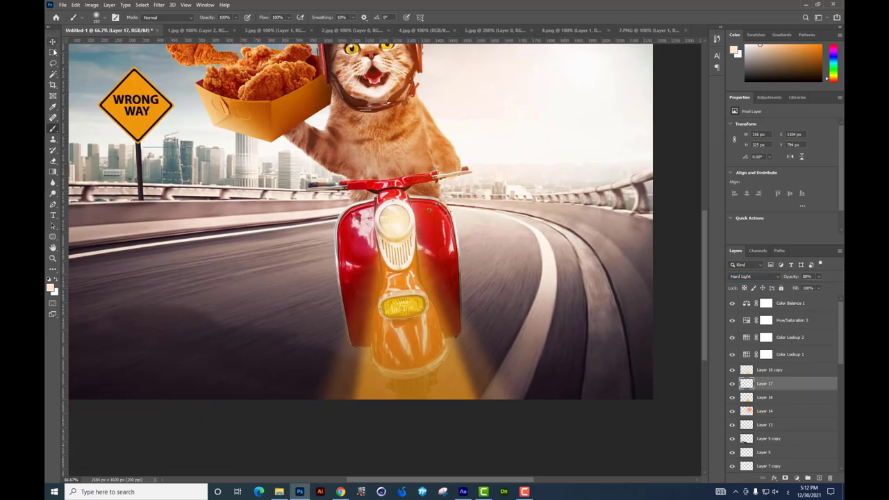
{"action": "left_click", "coordinate": [54, 44]}
{"action": "left_click_drag", "start_coordinate": [398, 217], "coordinate": [397, 212]}
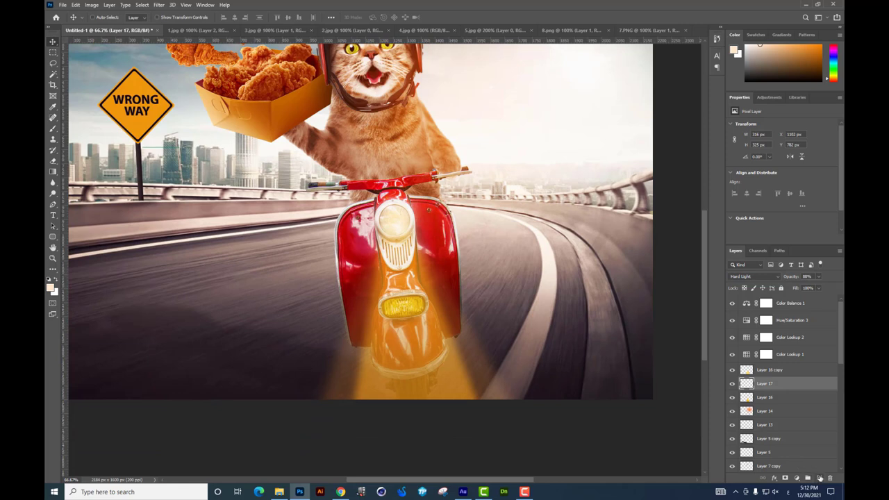
Step: Add another empty layer with a larger brush set to 38% flow
{"action": "left_click", "coordinate": [819, 478]}
{"action": "left_click", "coordinate": [53, 117]}
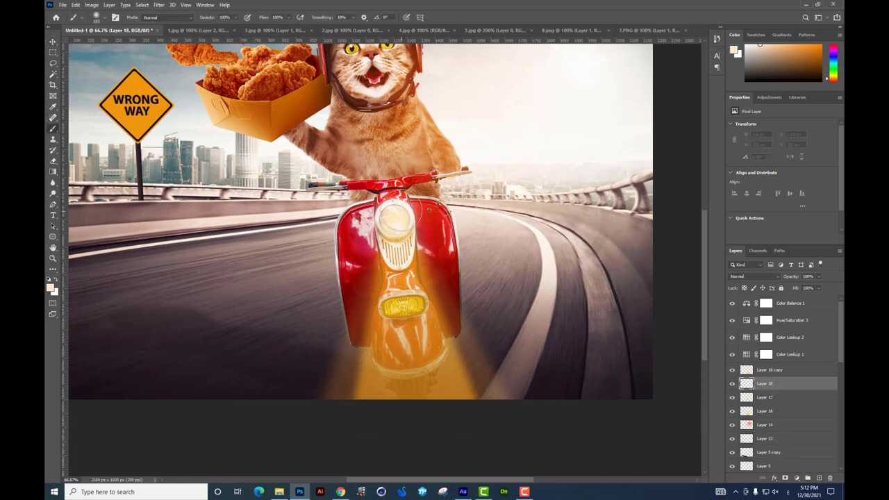
{"action": "key", "text": "bracketright"}
{"action": "key", "text": "bracketright"}
{"action": "left_click", "coordinate": [289, 19]}
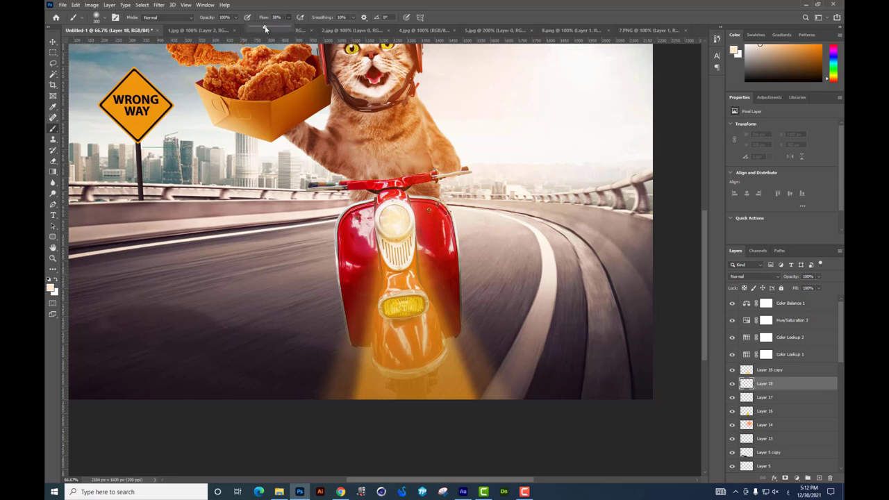
{"action": "left_click_drag", "start_coordinate": [389, 223], "coordinate": [410, 230]}
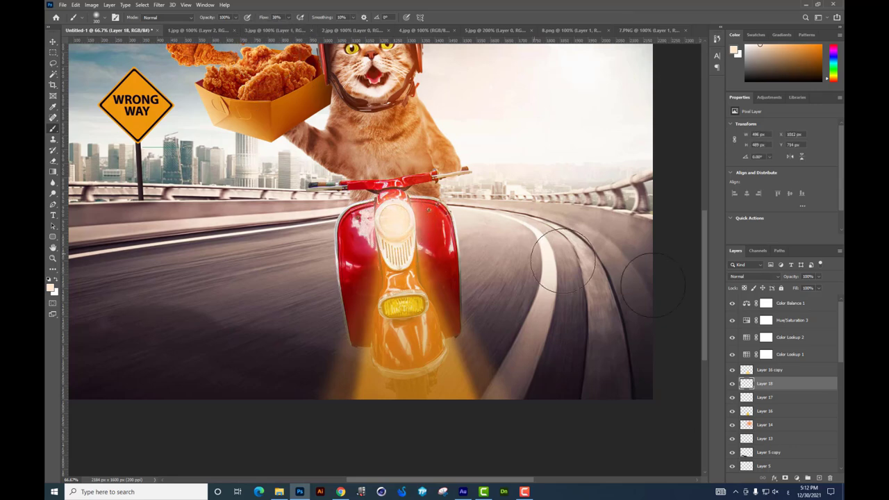
{"action": "key", "text": "ctrl+minus"}
{"action": "key", "text": "ctrl+minus"}
{"action": "key", "text": "ctrl+plus"}
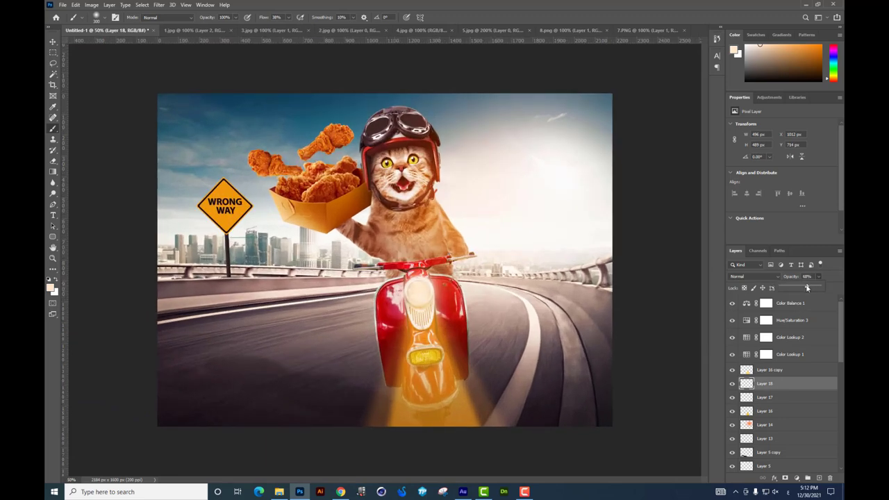
{"action": "key", "text": "ctrl+t"}
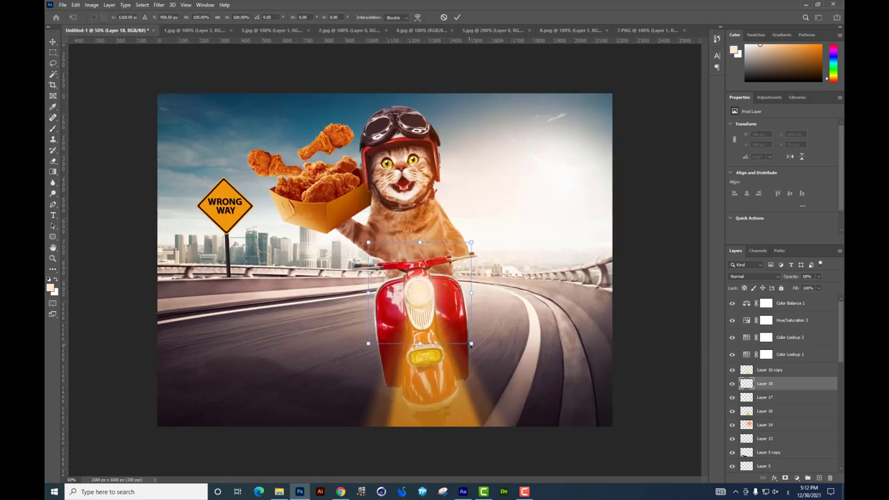
{"action": "key", "text": "Return"}
{"action": "key", "text": "t"}
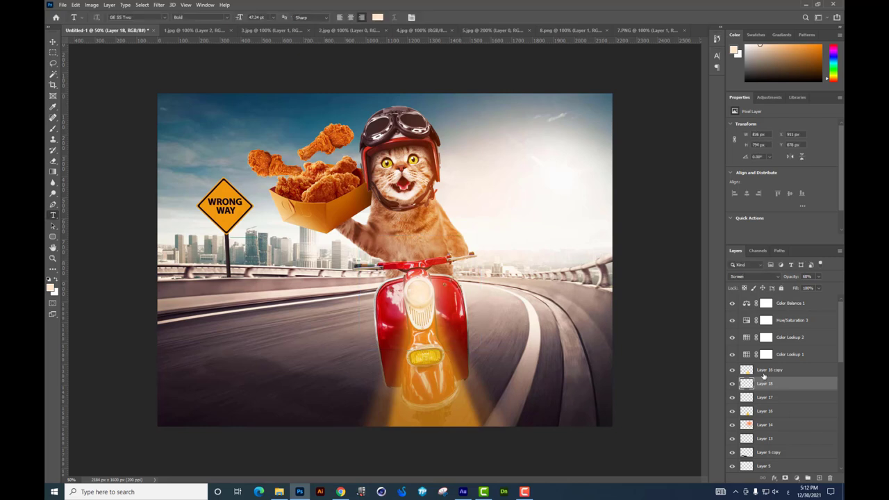
Step: Move Layer 16 copy and Layer 16 together to the left
{"action": "left_click", "coordinate": [768, 371]}
{"action": "left_click", "coordinate": [764, 411], "text": "ctrl"}
{"action": "key", "text": "v"}
{"action": "mouse_move", "coordinate": [416, 326]}
{"action": "left_mouse_down"}
{"action": "mouse_move", "coordinate": [446, 328]}
{"action": "mouse_move", "coordinate": [376, 327]}
{"action": "left_mouse_up"}
{"action": "key", "text": "ctrl+t"}
{"action": "key", "text": "Return"}
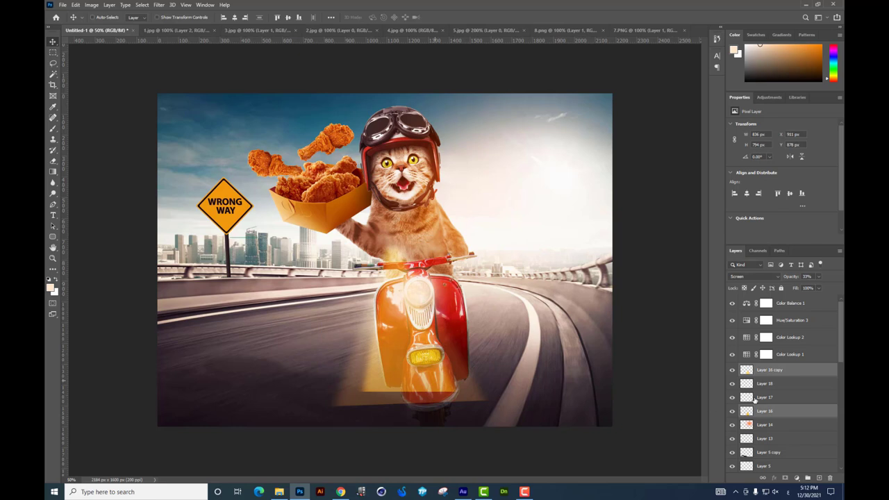
Step: Set Layer 16 copy to Screen at 79% opacity with a 13.9-pixel Gaussian Blur
{"action": "left_click", "coordinate": [768, 371]}
{"action": "left_click", "coordinate": [754, 277]}
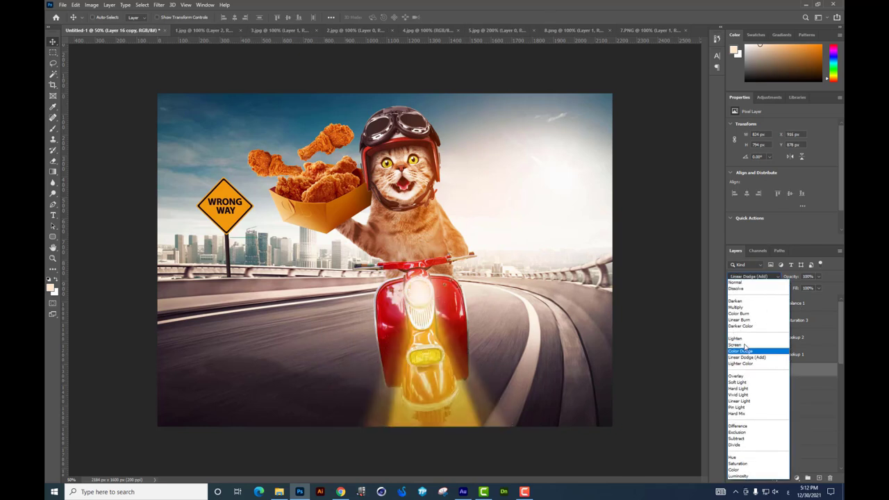
{"action": "left_click", "coordinate": [748, 345]}
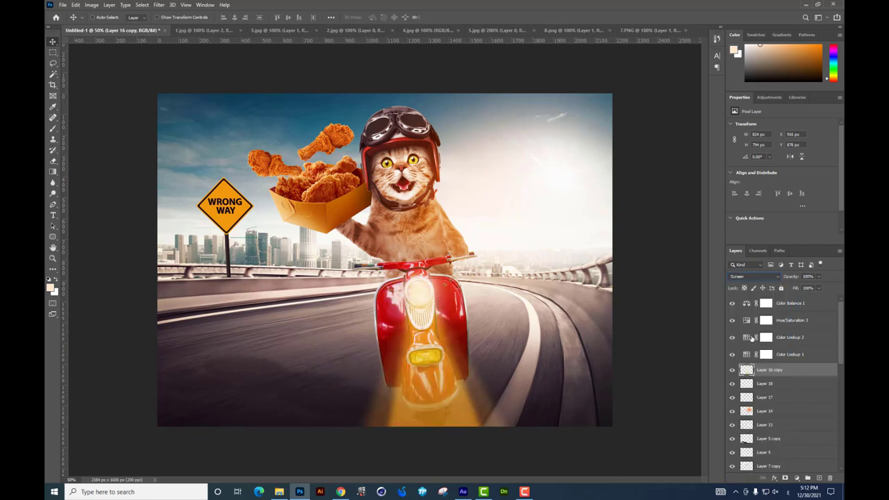
{"action": "left_click_drag", "start_coordinate": [820, 276], "coordinate": [807, 288]}
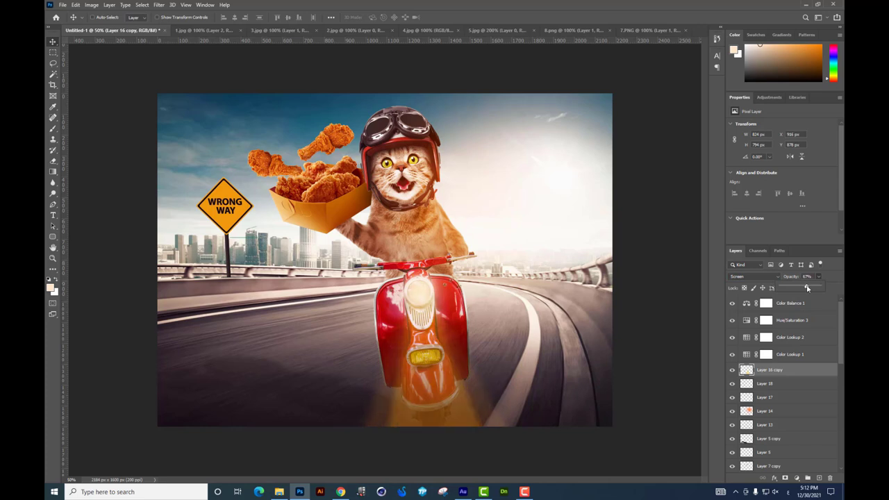
{"action": "key", "text": "ctrl+minus"}
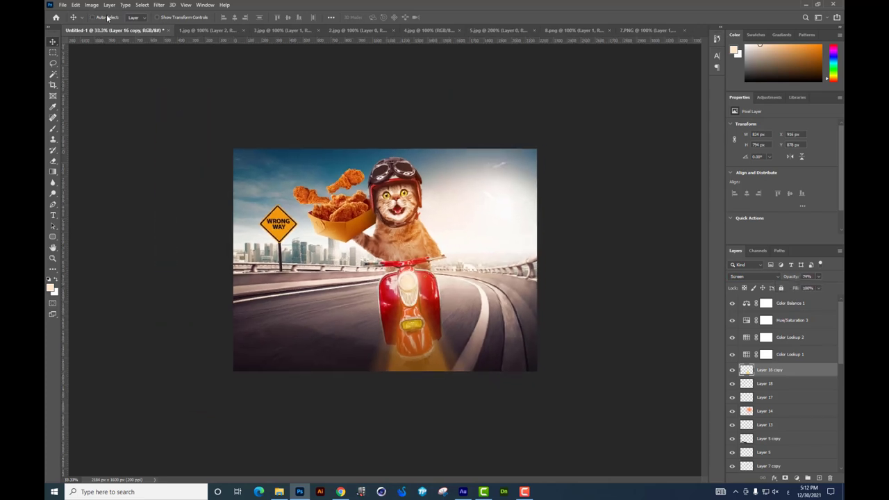
{"action": "left_click", "coordinate": [159, 5]}
{"action": "left_click", "coordinate": [288, 143]}
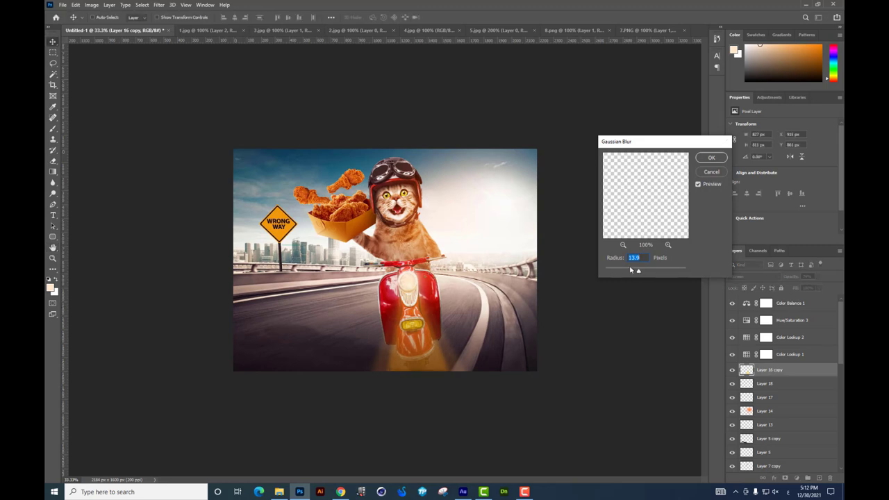
{"action": "key", "text": "Return"}
{"action": "key", "text": "ctrl+plus"}
Step: Zoom in on the scooter's lower part, then select and drag the scooter's layer
{"action": "key", "text": "b"}
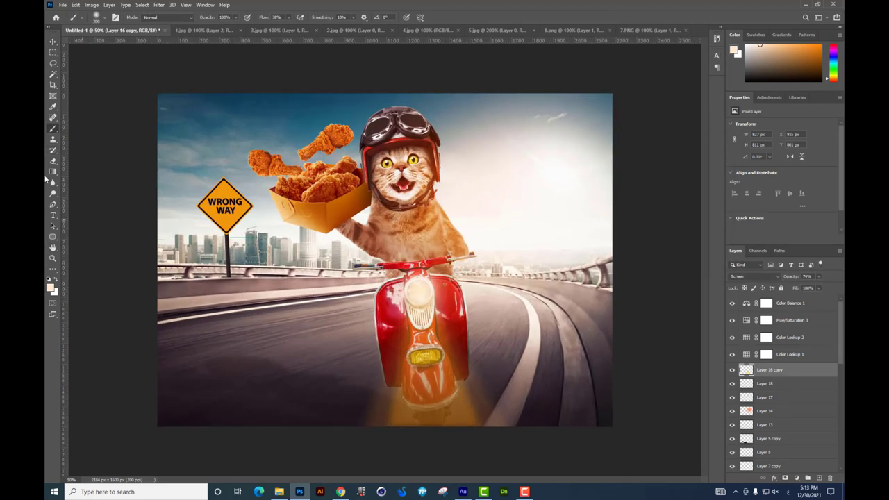
{"action": "key", "text": "ctrl+plus"}
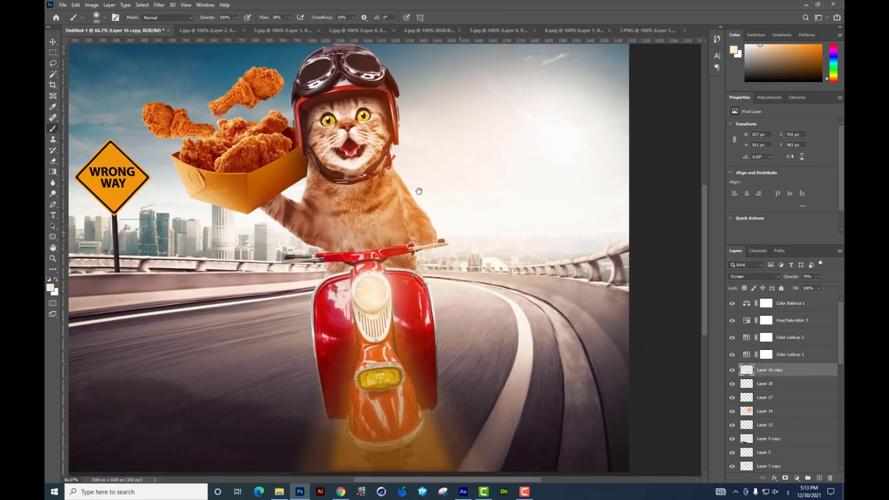
{"action": "left_click_drag", "start_coordinate": [138, 118], "coordinate": [79, 63]}
{"action": "key", "text": "v"}
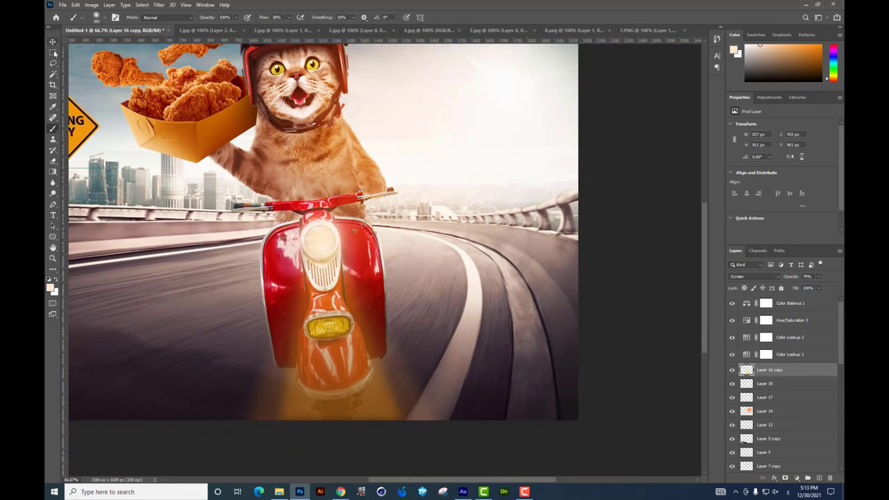
{"action": "right_click", "coordinate": [372, 294]}
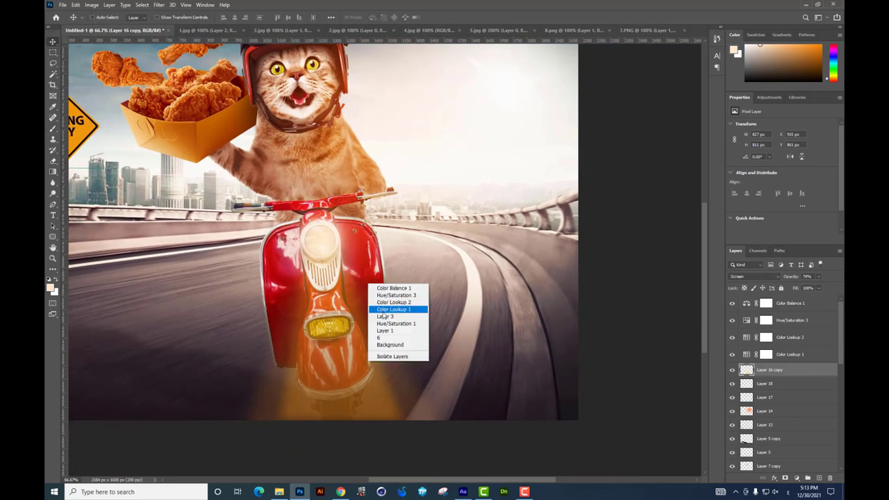
{"action": "left_click", "coordinate": [390, 308]}
{"action": "left_click_drag", "start_coordinate": [361, 284], "coordinate": [396, 277]}
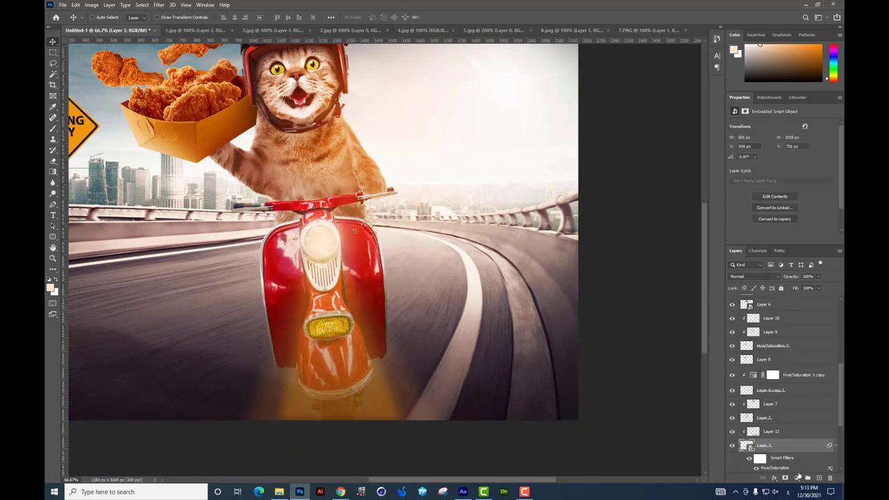
Step: Create a new layer above the scooter and choose an orange foreground colour
{"action": "left_click", "coordinate": [820, 478]}
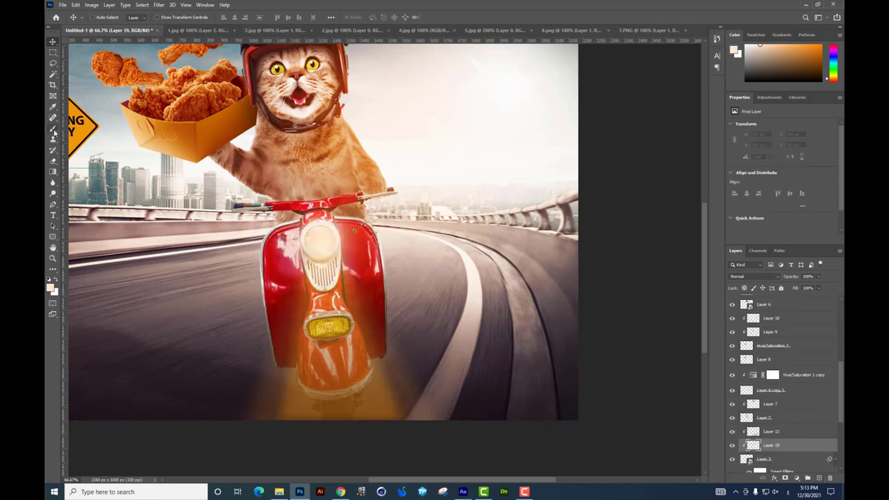
{"action": "left_click", "coordinate": [53, 106]}
{"action": "left_click", "coordinate": [50, 287]}
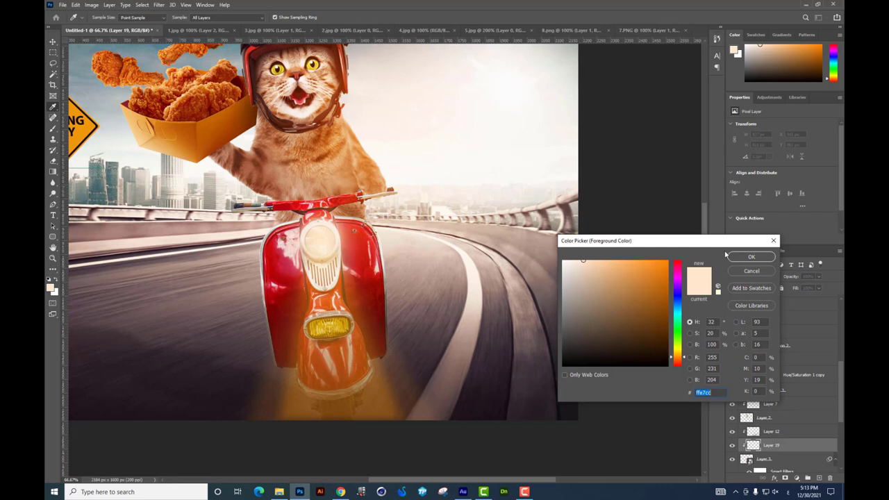
{"action": "left_click", "coordinate": [587, 263]}
{"action": "left_click", "coordinate": [657, 266]}
{"action": "left_click", "coordinate": [752, 256]}
Step: Paint orange light down the scooter's right side with a soft round brush, blended as Linear Dodge (Add)
{"action": "key", "text": "b"}
{"action": "right_click", "coordinate": [448, 248]}
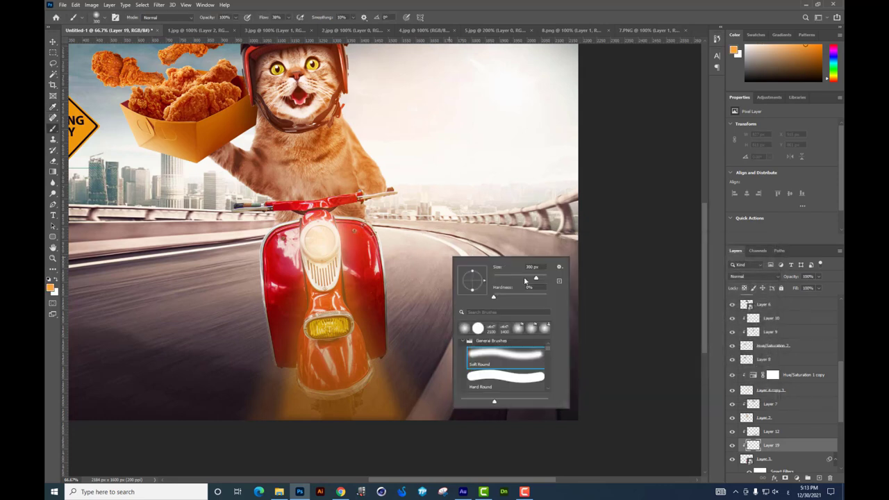
{"action": "left_click", "coordinate": [398, 345]}
{"action": "mouse_move", "coordinate": [396, 266]}
{"action": "left_mouse_down"}
{"action": "mouse_move", "coordinate": [391, 338]}
{"action": "mouse_move", "coordinate": [377, 202]}
{"action": "left_mouse_up"}
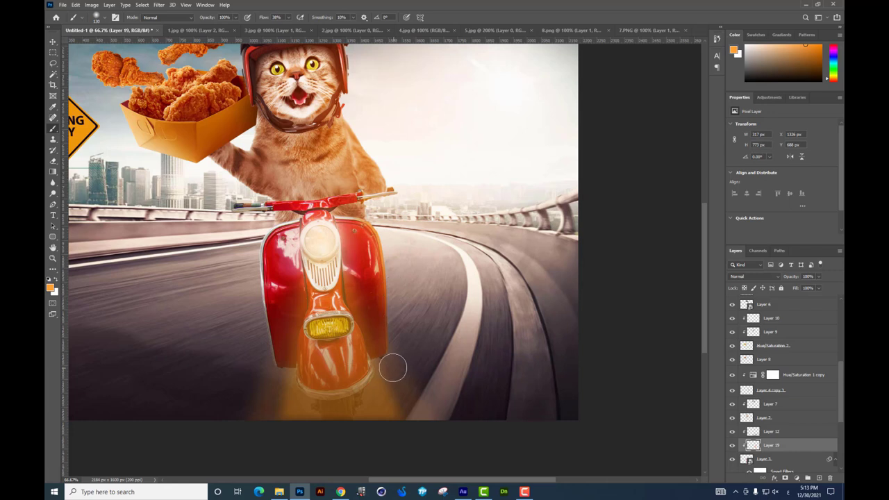
{"action": "left_click", "coordinate": [756, 277]}
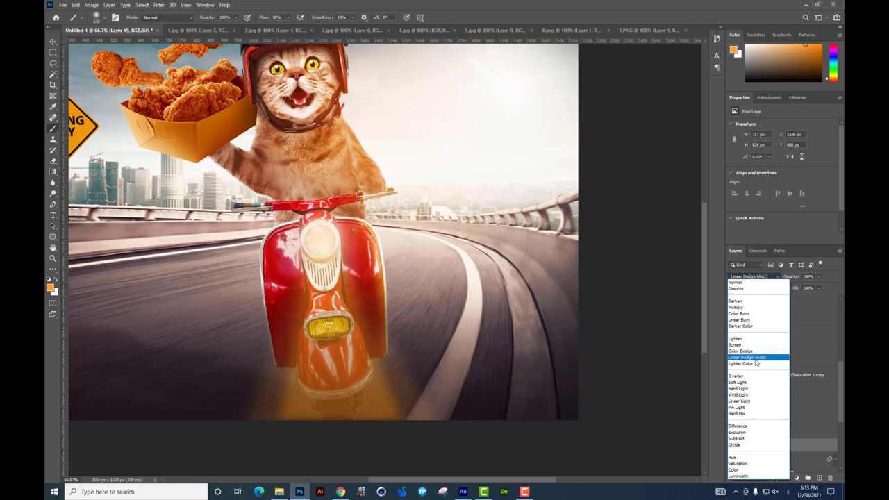
{"action": "left_click", "coordinate": [747, 357]}
Step: Nudge Layer 14's glow slightly right and down with the Move tool
{"action": "key", "text": "v"}
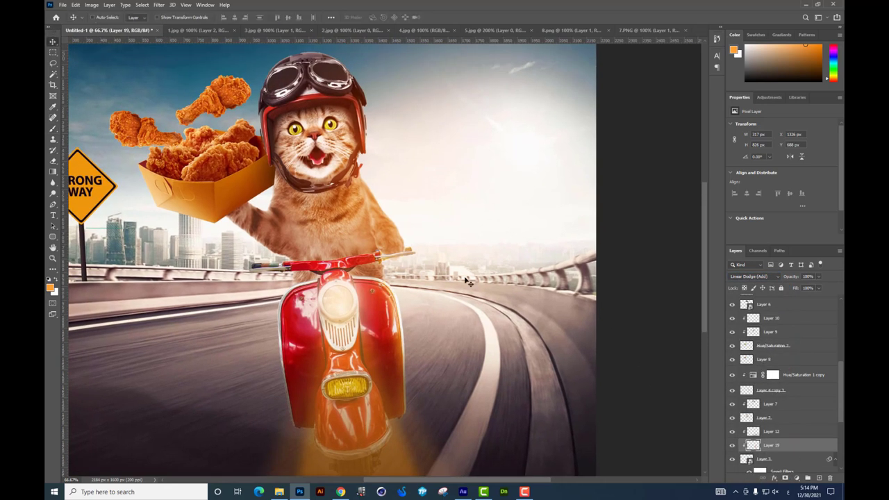
{"action": "right_click", "coordinate": [393, 237]}
{"action": "left_click", "coordinate": [410, 258]}
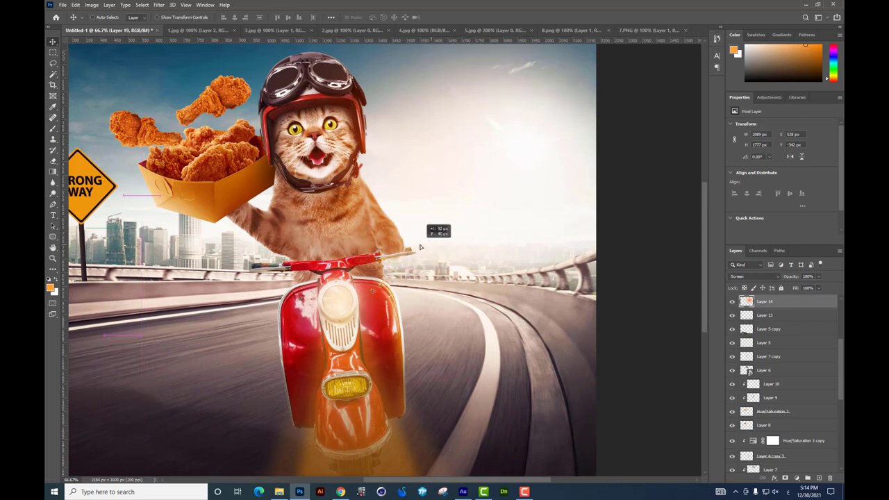
{"action": "right_click", "coordinate": [403, 234]}
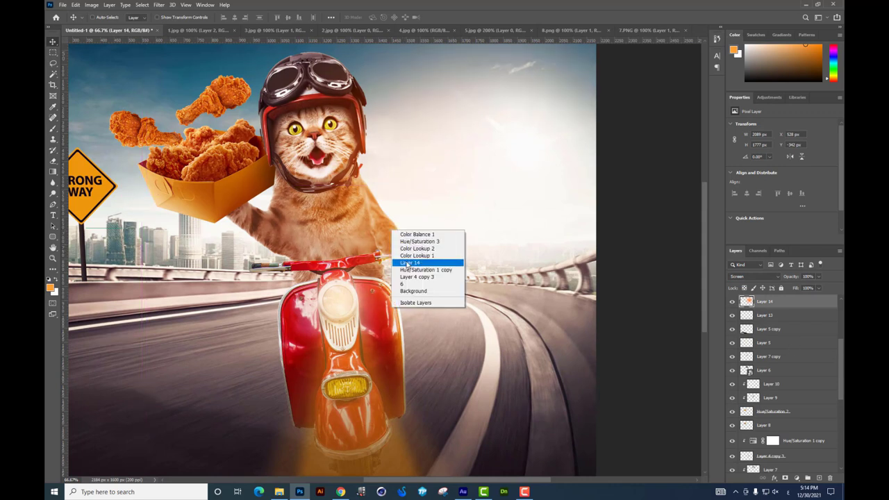
{"action": "left_click", "coordinate": [423, 262]}
{"action": "left_click_drag", "start_coordinate": [422, 230], "coordinate": [431, 233]}
Step: Select Layer 4 copy 3 beside the cat's body and shift it slightly
{"action": "right_click", "coordinate": [393, 229]}
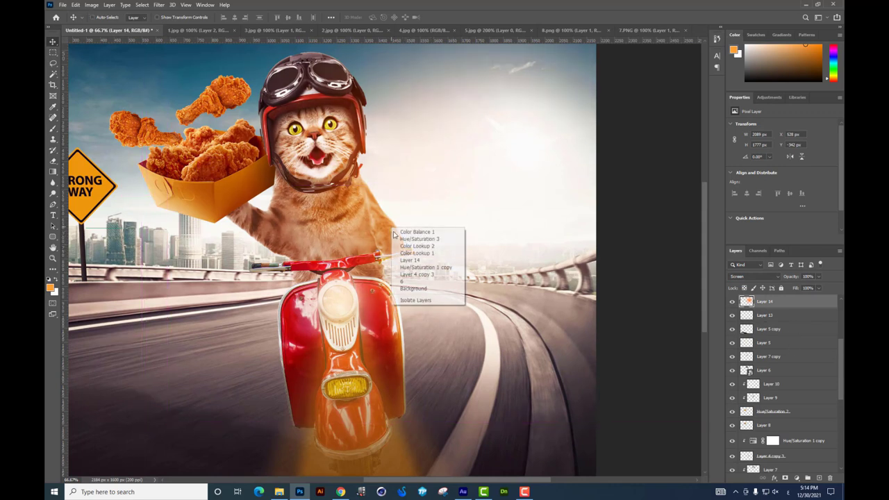
{"action": "left_click", "coordinate": [410, 268]}
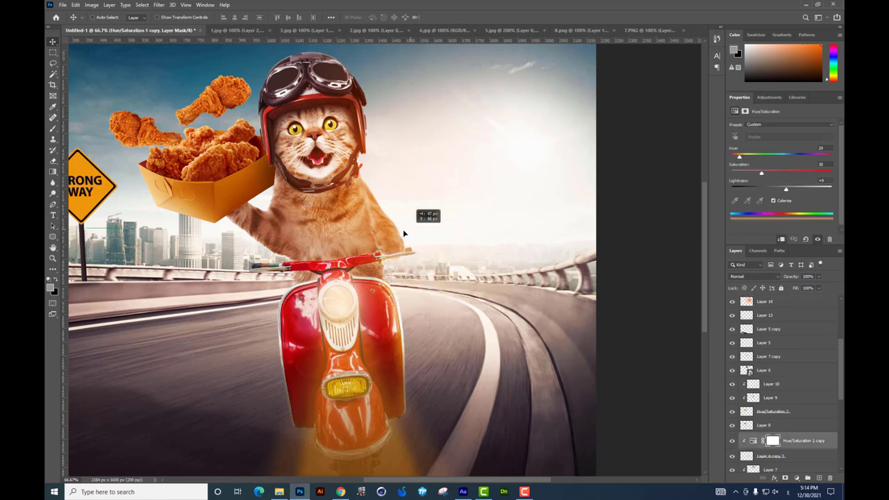
{"action": "right_click", "coordinate": [406, 252]}
{"action": "left_click", "coordinate": [425, 306]}
{"action": "left_click_drag", "start_coordinate": [397, 229], "coordinate": [400, 228]}
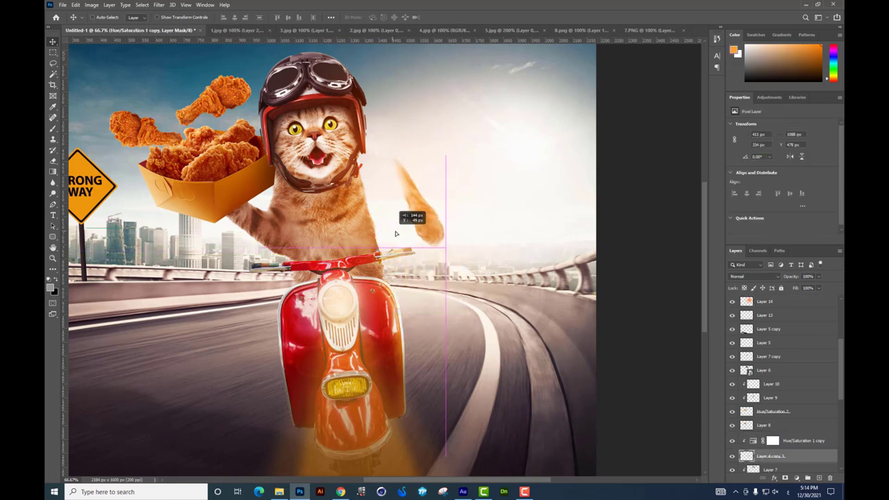
Step: Add Layer 20 above Layer 4 copy 3, brush orange light beside the cat, and set it to Color Dodge
{"action": "left_click", "coordinate": [819, 478]}
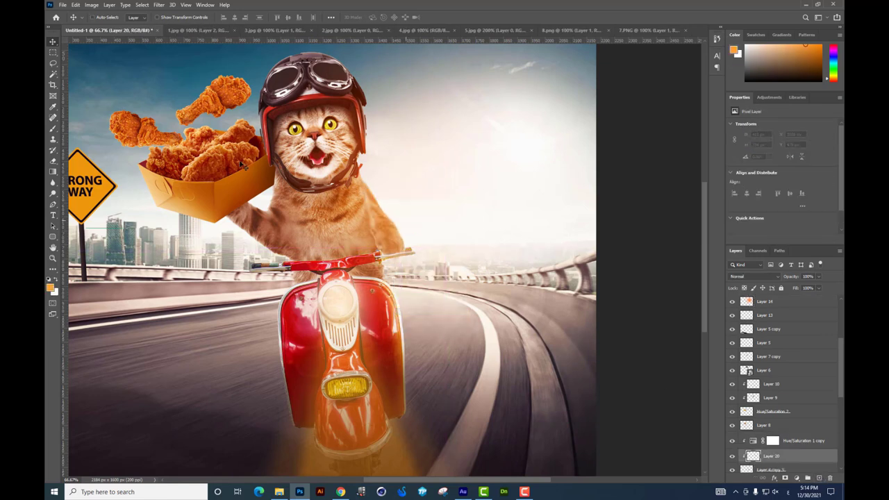
{"action": "left_click", "coordinate": [53, 128]}
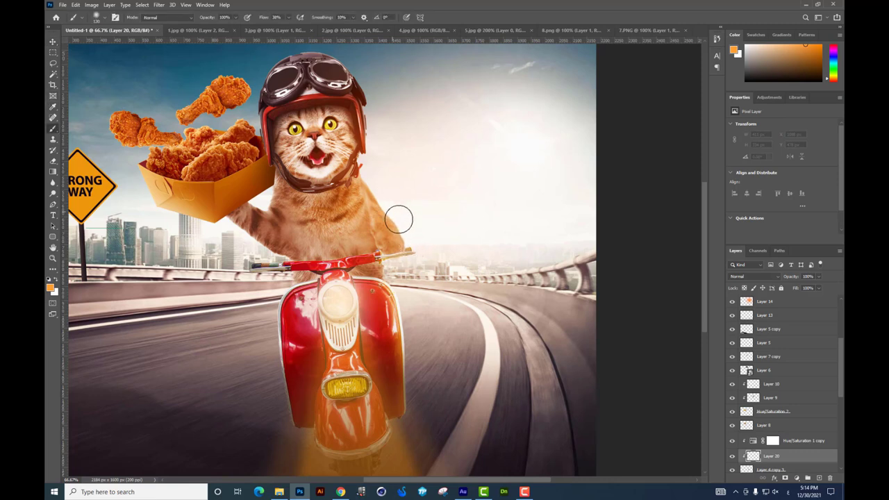
{"action": "left_click_drag", "start_coordinate": [399, 219], "coordinate": [407, 234]}
{"action": "left_click", "coordinate": [747, 277]}
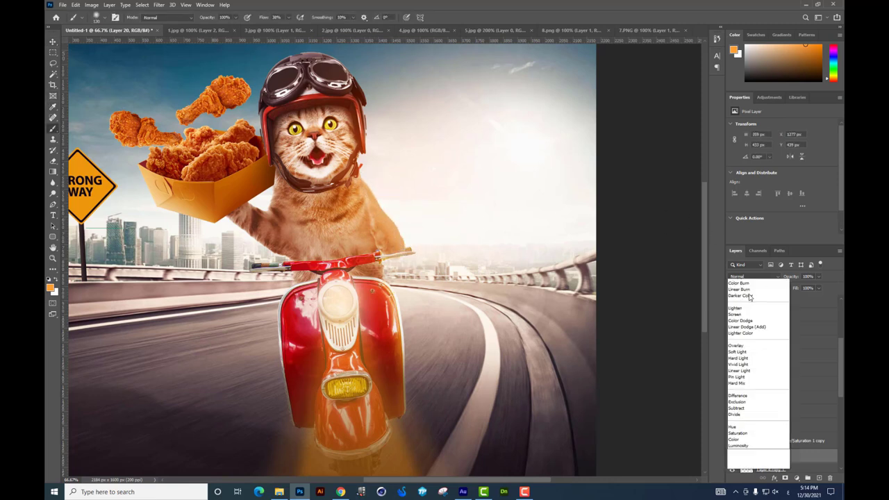
{"action": "left_click", "coordinate": [769, 355]}
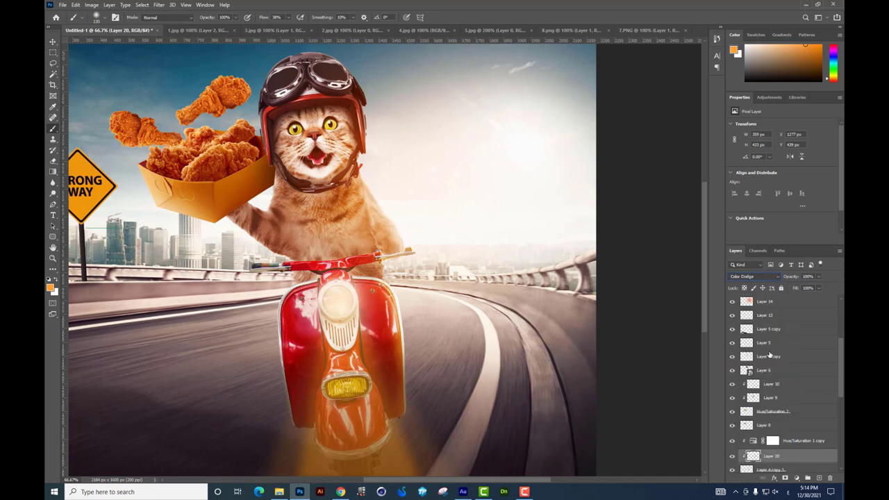
{"action": "scroll", "coordinate": [576, 283], "scroll_direction": "down", "scroll_amount": 2}
{"action": "scroll", "coordinate": [576, 283], "scroll_direction": "up", "scroll_amount": 2}
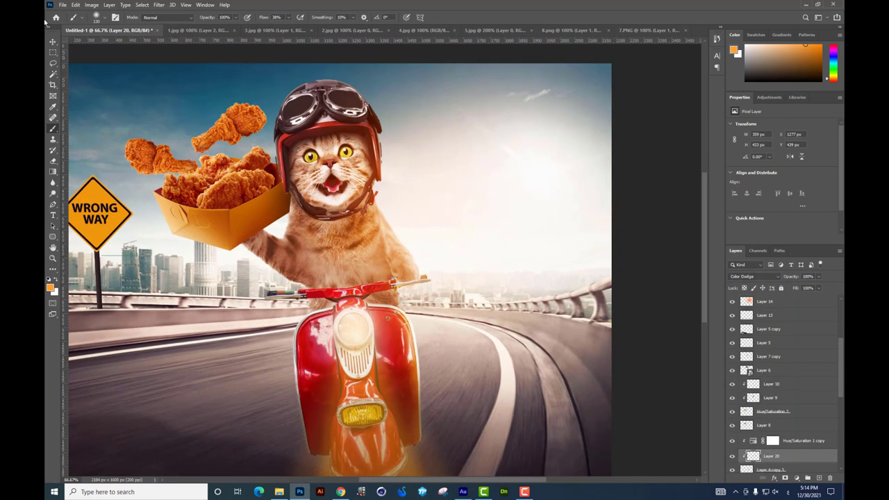
Step: Try moving Layer 14's glow up-left, undo it, and select Layer 6
{"action": "left_click", "coordinate": [58, 43]}
{"action": "right_click", "coordinate": [353, 106]}
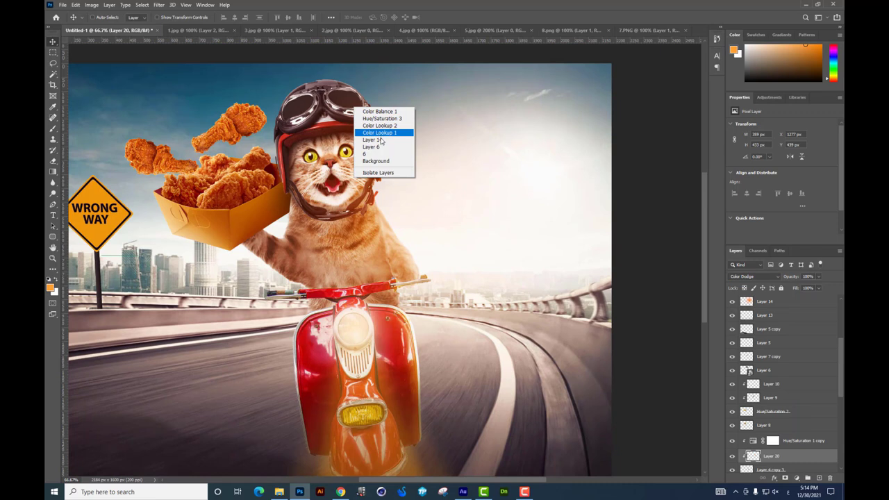
{"action": "left_click", "coordinate": [388, 132]}
{"action": "left_click_drag", "start_coordinate": [395, 119], "coordinate": [353, 111]}
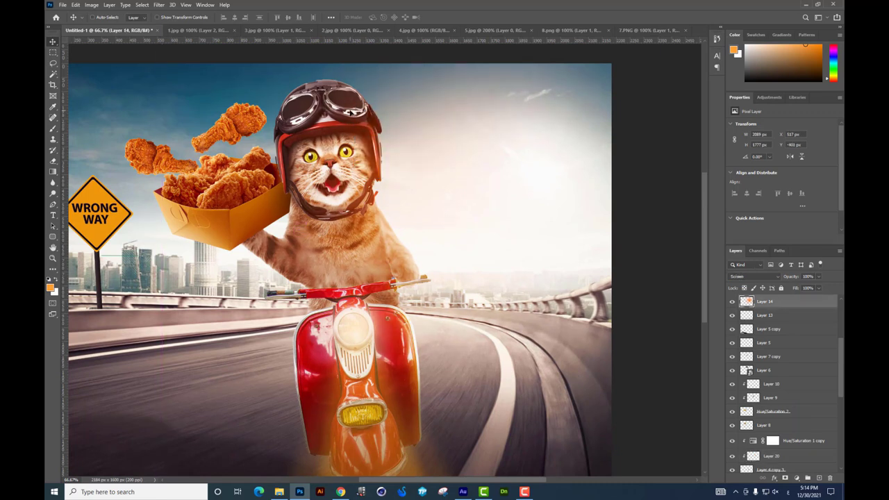
{"action": "key", "text": "ctrl+z"}
{"action": "right_click", "coordinate": [353, 109]}
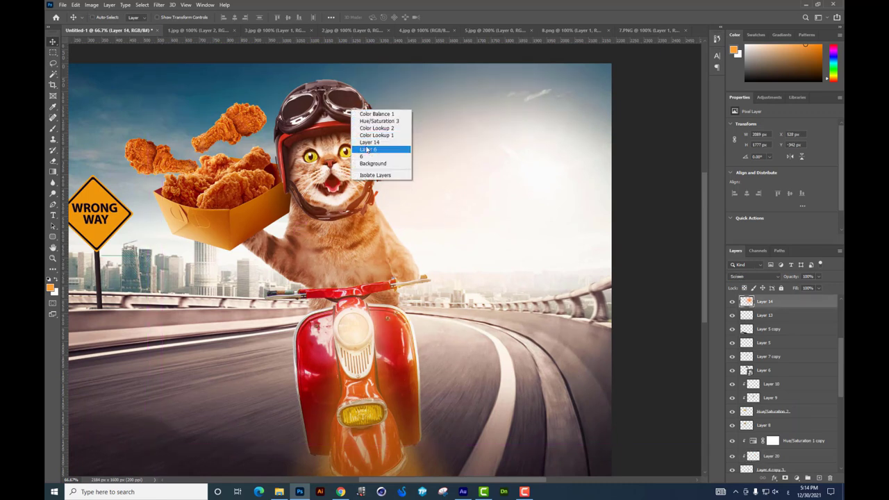
{"action": "left_click", "coordinate": [369, 149]}
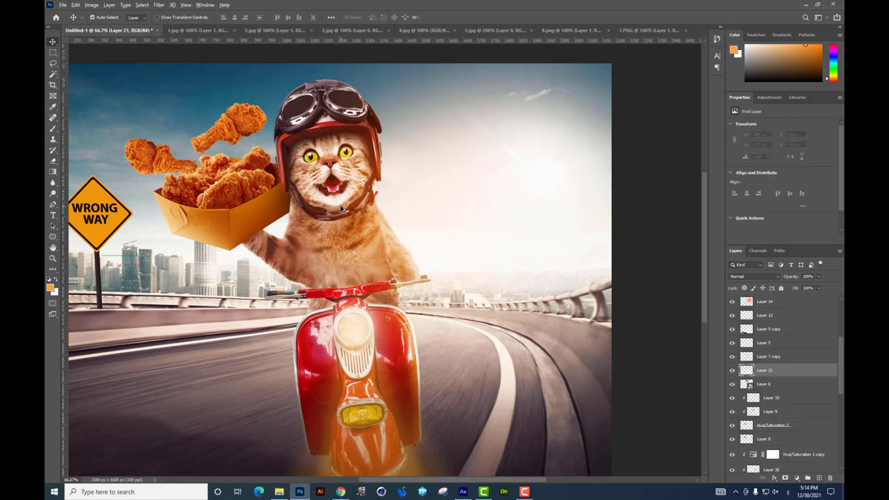
Step: Set Layer 21's blend mode to Linear Dodge (Add)
{"action": "key", "text": "b"}
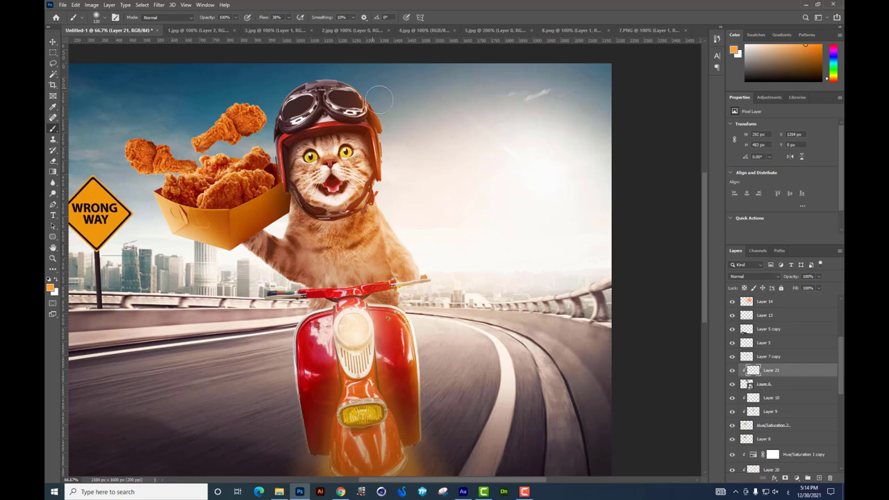
{"action": "left_click", "coordinate": [757, 278]}
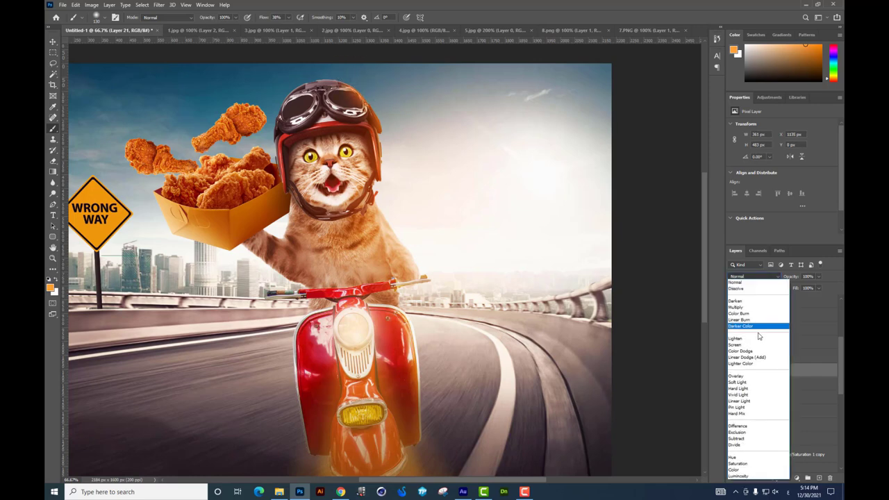
{"action": "left_click", "coordinate": [761, 358]}
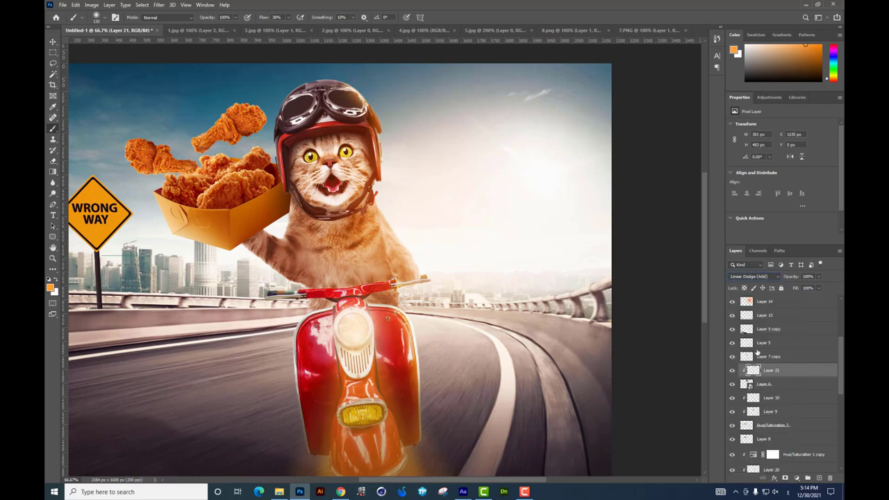
{"action": "scroll", "coordinate": [372, 233], "scroll_direction": "down", "scroll_amount": 1}
{"action": "scroll", "coordinate": [372, 233], "scroll_direction": "down", "scroll_amount": 1}
{"action": "scroll", "coordinate": [372, 232], "scroll_direction": "up", "scroll_amount": 1}
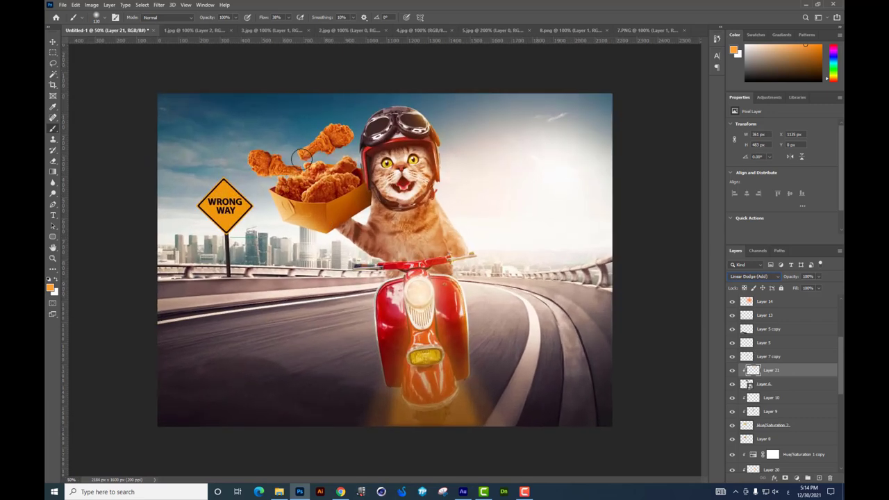
{"action": "left_click", "coordinate": [52, 42]}
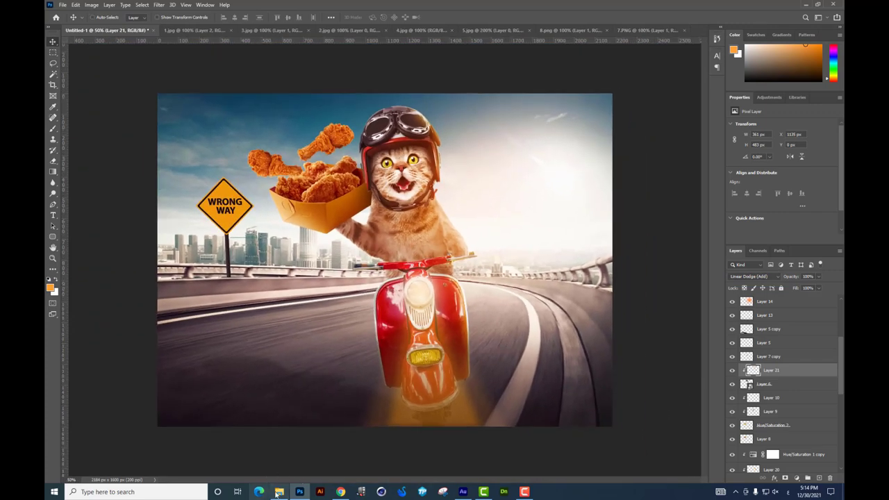
Step: Check the source-images folder and Chrome's Google apps, then return to Photoshop
{"action": "left_click", "coordinate": [279, 492]}
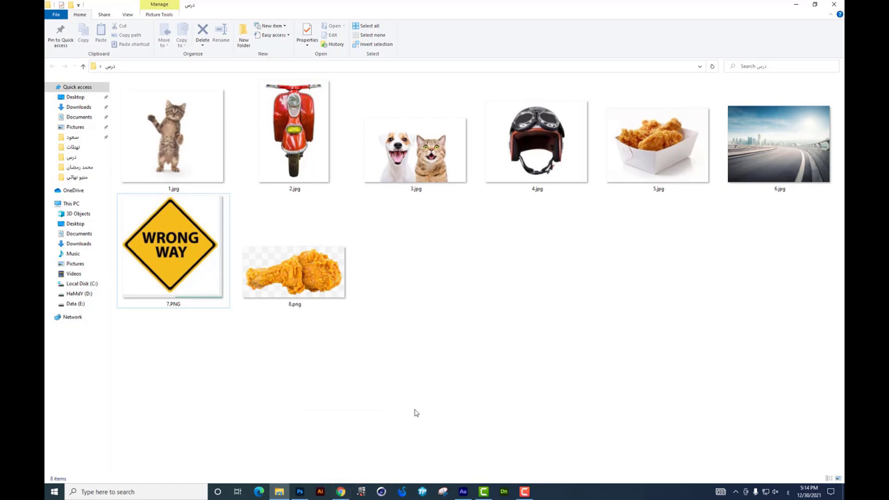
{"action": "left_click", "coordinate": [341, 492]}
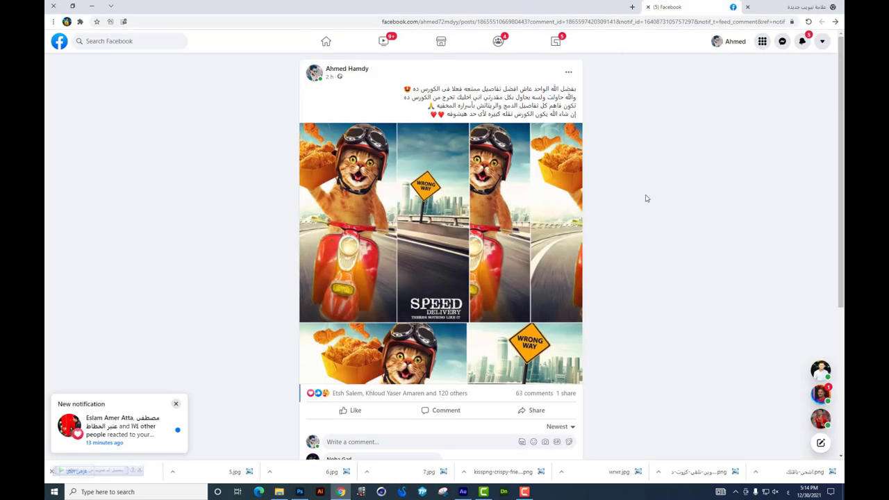
{"action": "left_click", "coordinate": [631, 7]}
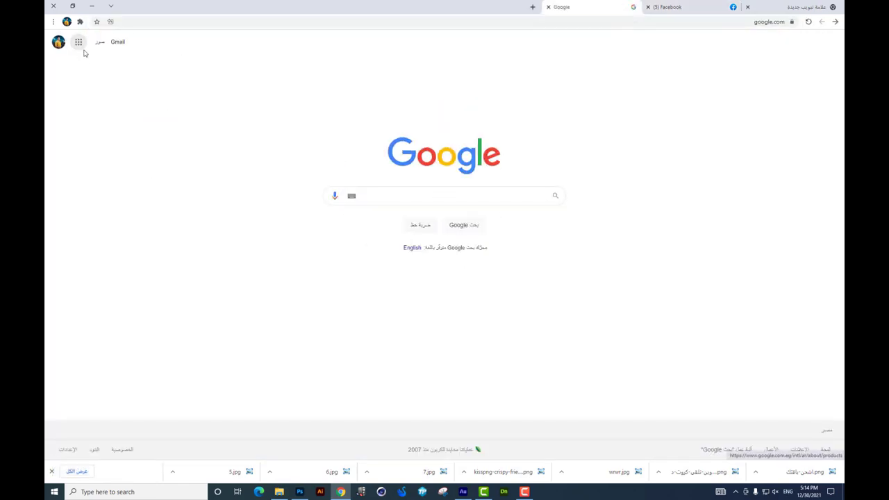
{"action": "left_click", "coordinate": [79, 42]}
{"action": "key", "text": "alt+Tab"}
{"action": "key", "text": "alt+Tab"}
{"action": "key", "text": "Tab"}
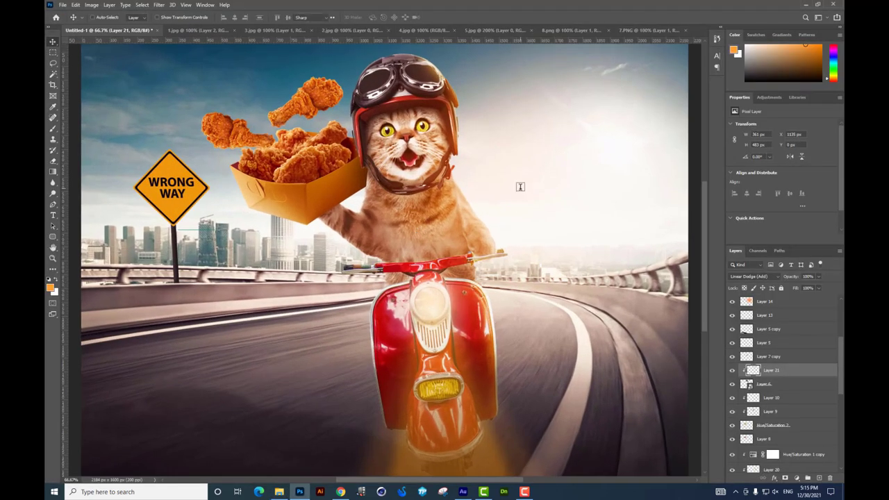
Step: Type 'delivery' on the canvas in the DryTransfer Clarendon font
{"action": "left_click", "coordinate": [520, 185]}
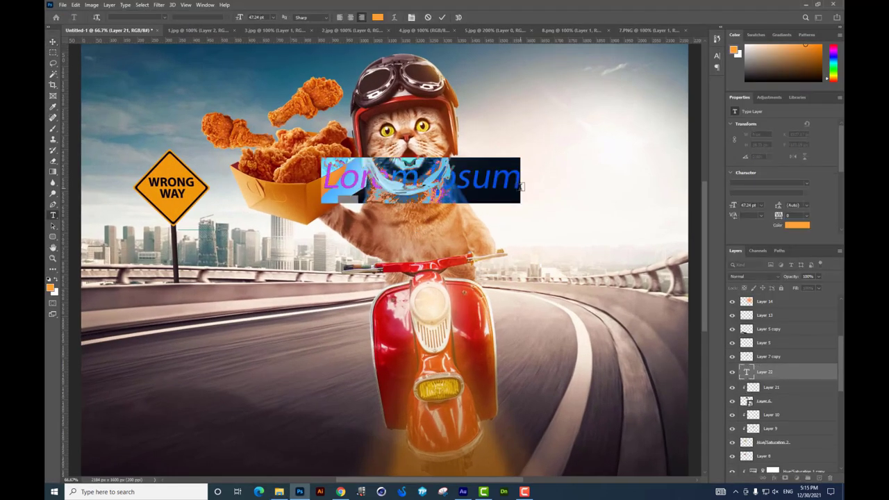
{"action": "type", "text": "del"}
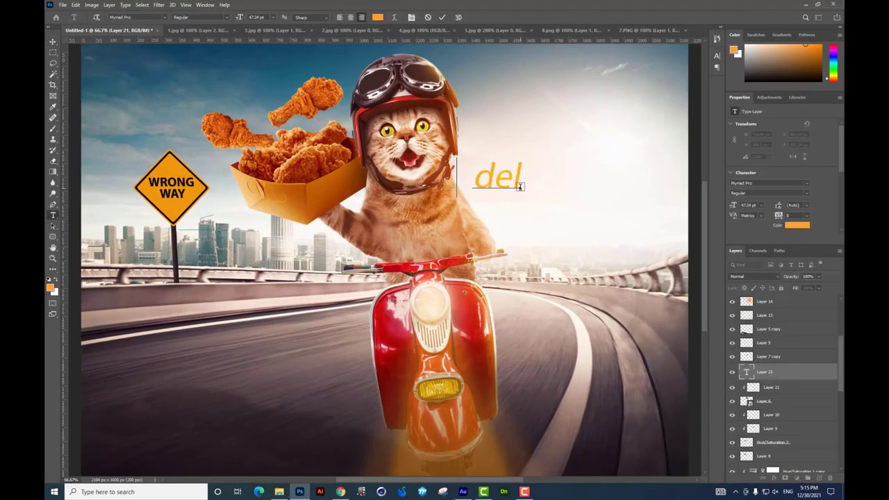
{"action": "type", "text": "ivery"}
{"action": "key", "text": "ctrl+a"}
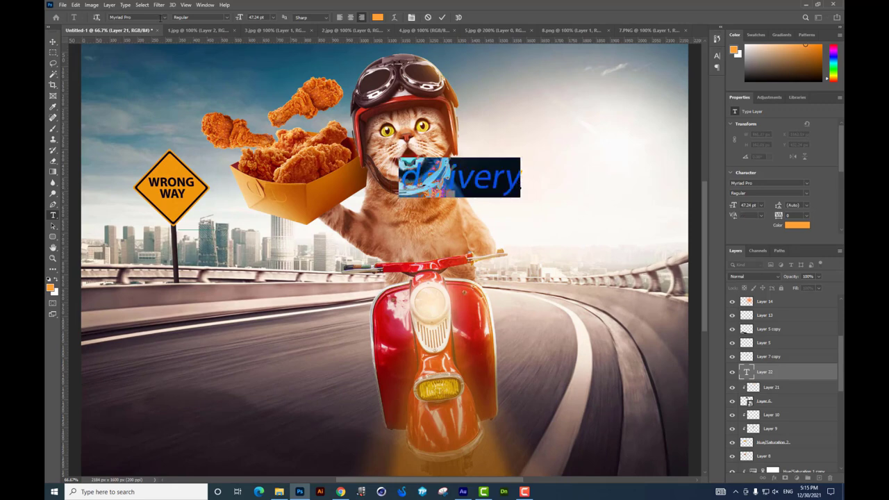
{"action": "left_click", "coordinate": [166, 17]}
{"action": "scroll", "coordinate": [188, 209], "scroll_direction": "up", "scroll_amount": 10}
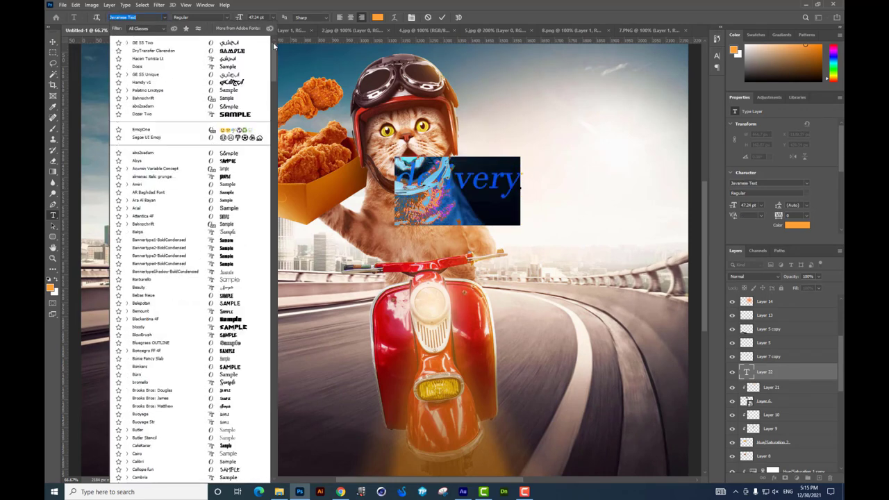
{"action": "left_click", "coordinate": [239, 50]}
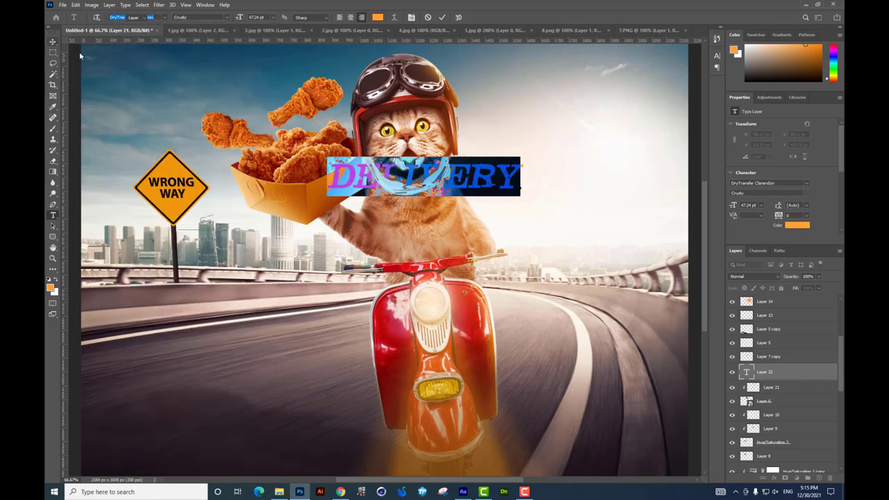
{"action": "key", "text": "ctrl+Return"}
Step: Make the DELIVERY text white and move its layer to the top of the stack
{"action": "key", "text": "v"}
{"action": "scroll", "coordinate": [348, 243], "scroll_direction": "down", "scroll_amount": 5}
{"action": "mouse_move", "coordinate": [348, 173]}
{"action": "left_mouse_down"}
{"action": "mouse_move", "coordinate": [359, 274]}
{"action": "mouse_move", "coordinate": [355, 204]}
{"action": "left_mouse_up"}
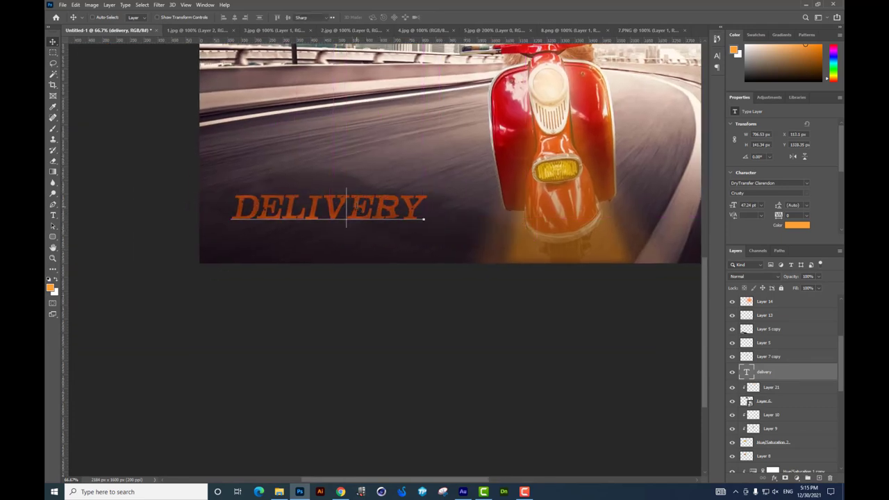
{"action": "double_click", "coordinate": [346, 207]}
{"action": "left_click", "coordinate": [50, 287]}
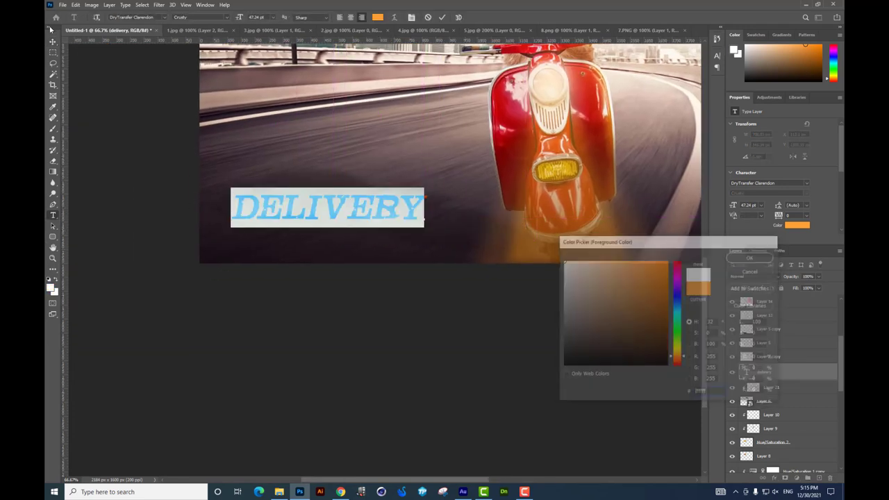
{"action": "key", "text": "ctrl+Return"}
{"action": "key", "text": "v"}
{"action": "left_click_drag", "start_coordinate": [765, 372], "coordinate": [814, 184]}
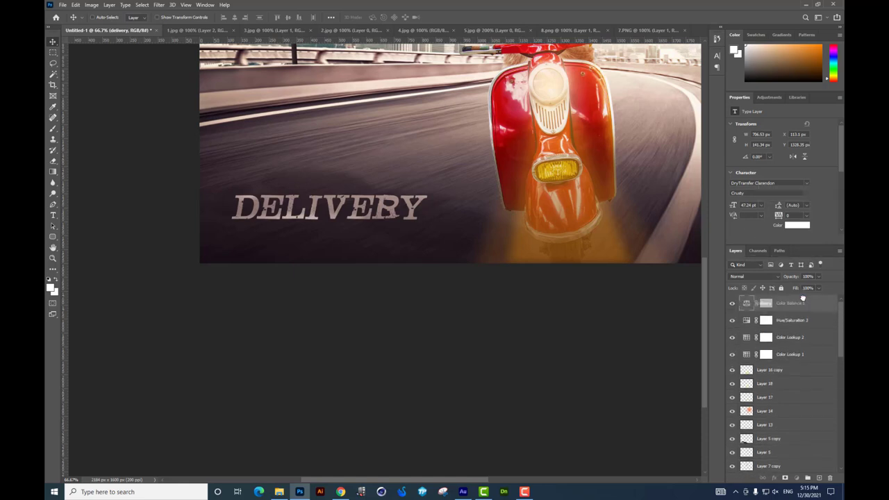
Step: Duplicate DELIVERY as a second line below and change its text to SPEED
{"action": "mouse_move", "coordinate": [361, 222]}
{"action": "left_mouse_down"}
{"action": "mouse_move", "coordinate": [351, 221]}
{"action": "mouse_move", "coordinate": [345, 243]}
{"action": "left_mouse_up"}
{"action": "double_click", "coordinate": [355, 240]}
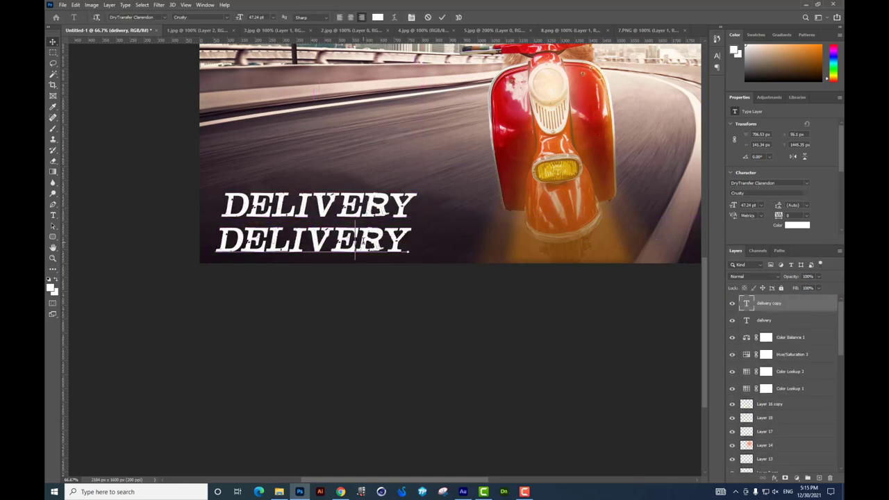
{"action": "key", "text": "ctrl+a"}
{"action": "type", "text": "SPEED"}
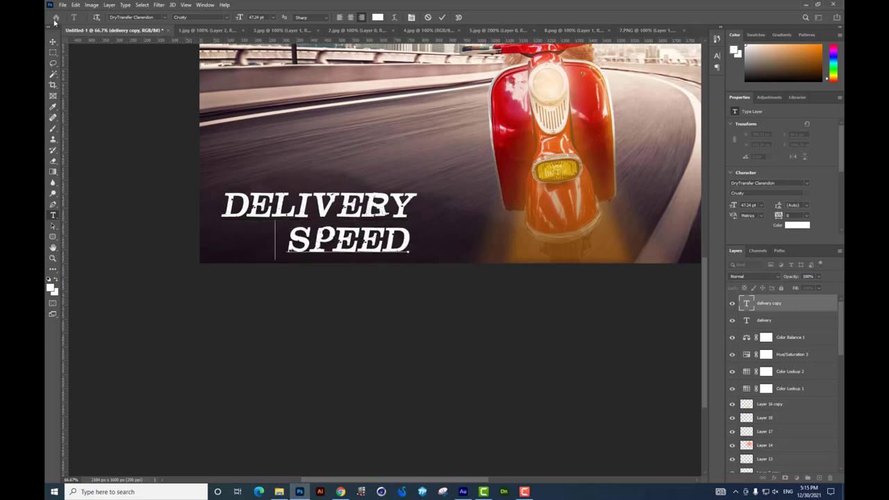
{"action": "left_click", "coordinate": [52, 44]}
Step: Scale SPEED down slightly, then select both title layers for resizing
{"action": "key", "text": "ctrl+t"}
{"action": "mouse_move", "coordinate": [410, 258]}
{"action": "left_mouse_down", "text": "alt"}
{"action": "mouse_move", "coordinate": [402, 256]}
{"action": "mouse_move", "coordinate": [413, 222]}
{"action": "mouse_move", "coordinate": [398, 220]}
{"action": "mouse_move", "coordinate": [389, 201]}
{"action": "left_mouse_up", "text": "alt"}
{"action": "key", "text": "Return"}
{"action": "left_click", "coordinate": [764, 320], "text": "shift"}
{"action": "key", "text": "ctrl+t"}
Step: Enter ليس له مثيل in Google Translate and copy the English 'there's nothing like it'
{"action": "key", "text": "alt+Tab"}
{"action": "key", "text": "alt+Tab"}
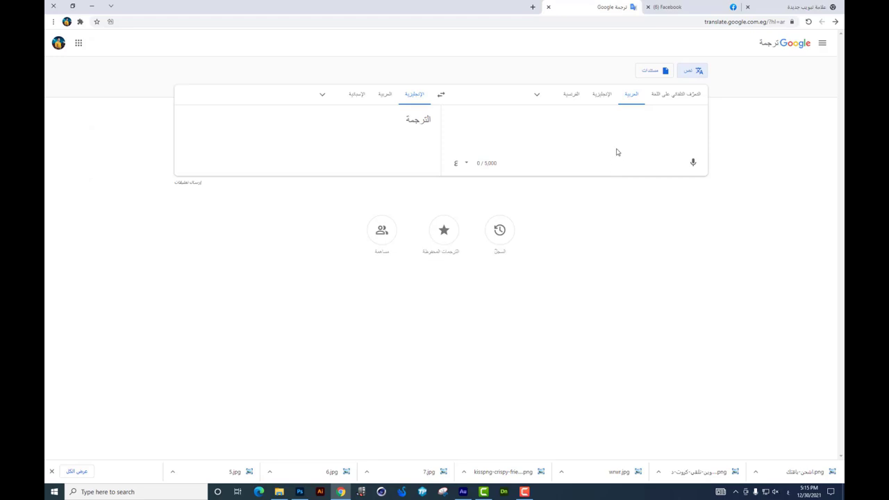
{"action": "type", "text": "ليس لخ لك"}
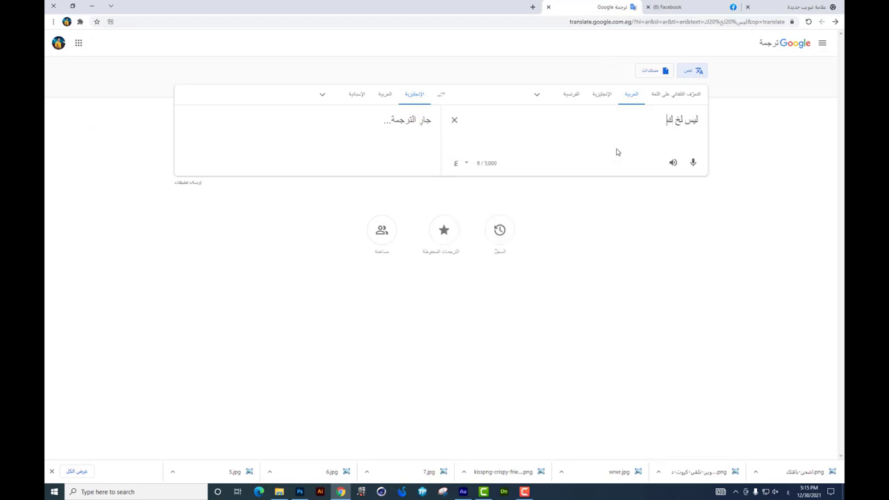
{"action": "key", "text": "BackSpace"}
{"action": "key", "text": "BackSpace"}
{"action": "key", "text": "BackSpace"}
{"action": "type", "text": "ه مثيل"}
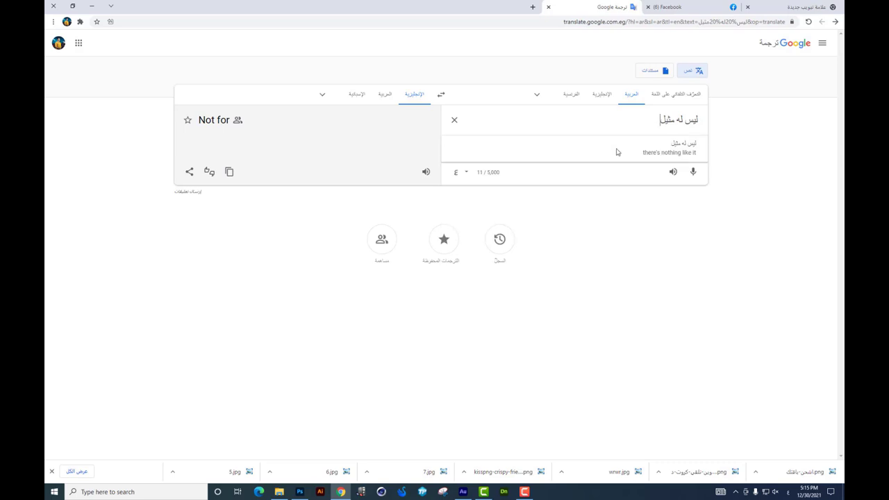
{"action": "left_click", "coordinate": [229, 172]}
{"action": "key", "text": "alt+Tab"}
{"action": "key", "text": "alt+Tab"}
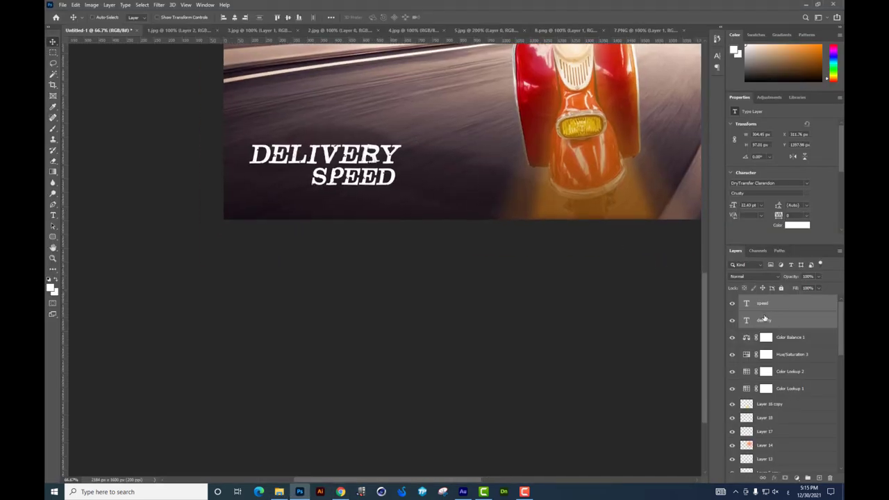
Step: Duplicate SPEED as a third line and paste in 'there's nothing like it'
{"action": "left_click", "coordinate": [764, 319], "text": "ctrl"}
{"action": "left_click_drag", "start_coordinate": [319, 182], "coordinate": [319, 213]}
{"action": "key", "text": "t"}
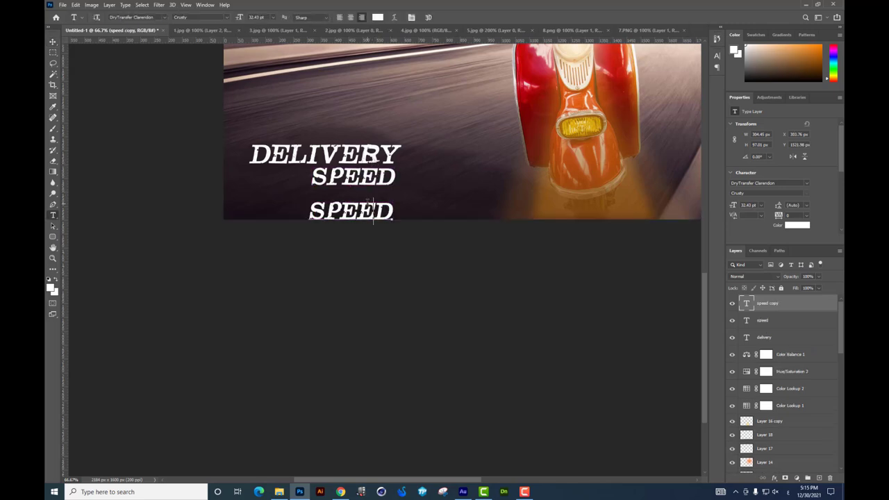
{"action": "double_click", "coordinate": [354, 209]}
{"action": "key", "text": "ctrl+v"}
{"action": "key", "text": "ctrl+Return"}
Step: Shrink the phrase to fit under SPEED and nudge it up slightly
{"action": "key", "text": "ctrl+t"}
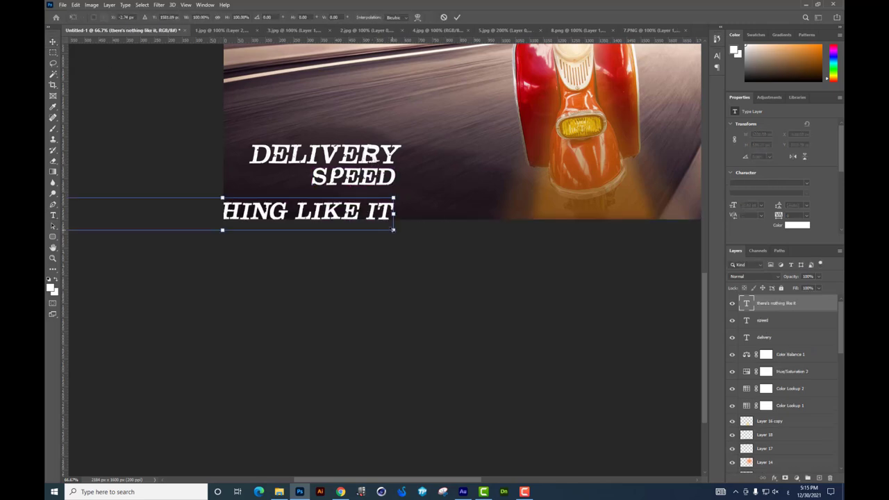
{"action": "mouse_move", "coordinate": [393, 228]}
{"action": "left_mouse_down"}
{"action": "mouse_move", "coordinate": [303, 220]}
{"action": "mouse_move", "coordinate": [369, 209]}
{"action": "left_mouse_up"}
{"action": "key", "text": "Return"}
{"action": "key", "text": "v"}
{"action": "key", "text": "ctrl+t"}
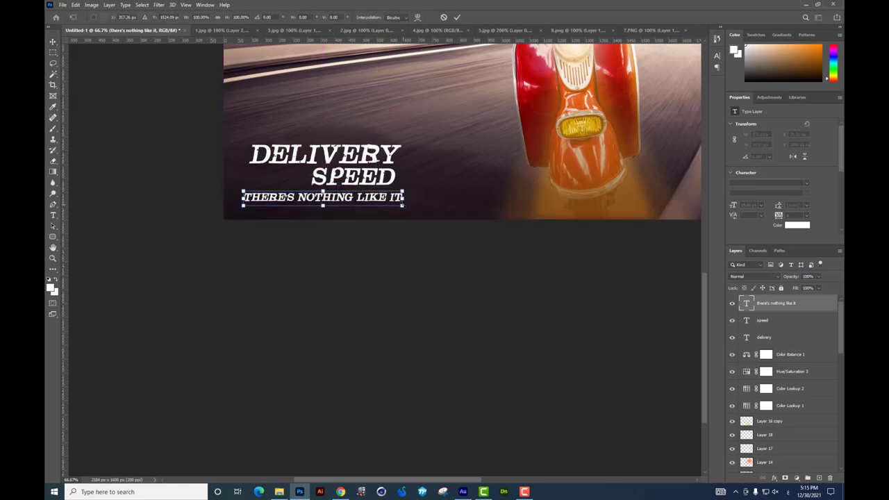
{"action": "key", "text": "Return"}
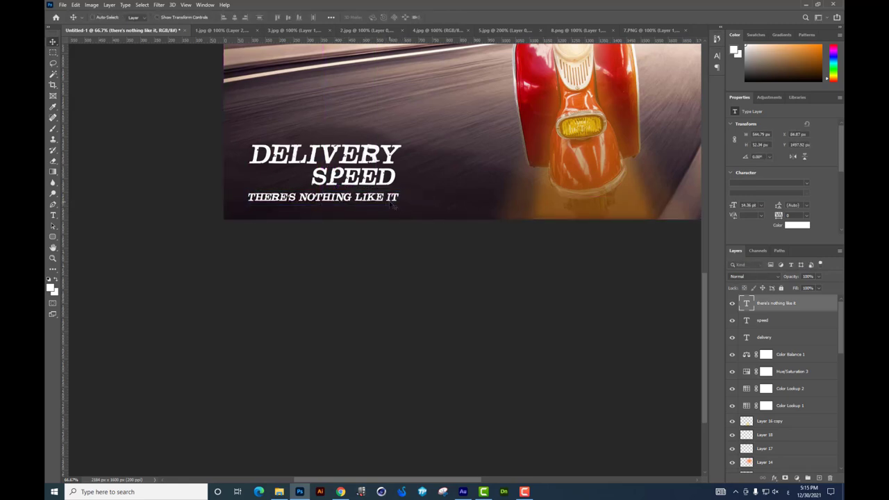
{"action": "scroll", "coordinate": [390, 204], "scroll_direction": "up", "scroll_amount": 2}
{"action": "key", "text": "Up"}
{"action": "key", "text": "Up"}
{"action": "key", "text": "Up"}
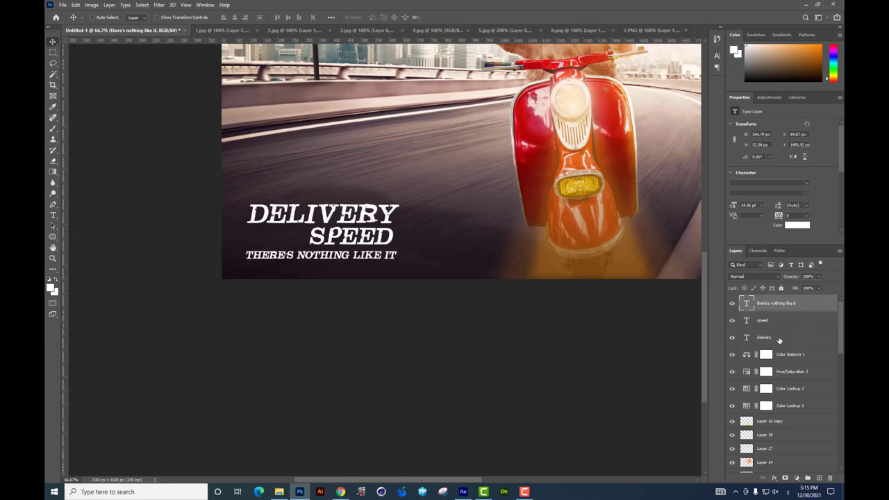
{"action": "key", "text": "Up"}
{"action": "key", "text": "Up"}
Step: Scale all three tagline lines down together and nudge the block upward
{"action": "left_click", "coordinate": [777, 337], "text": "shift"}
{"action": "key", "text": "ctrl+minus"}
{"action": "key", "text": "ctrl+minus"}
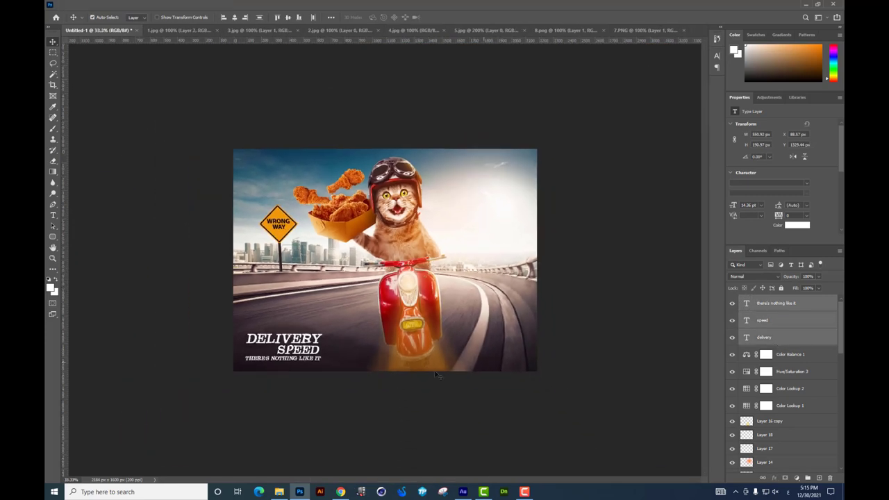
{"action": "key", "text": "ctrl+t"}
{"action": "left_click_drag", "start_coordinate": [324, 345], "coordinate": [279, 351]}
{"action": "key", "text": "Return"}
{"action": "key", "text": "Up"}
{"action": "key", "text": "Up"}
{"action": "key", "text": "Up"}
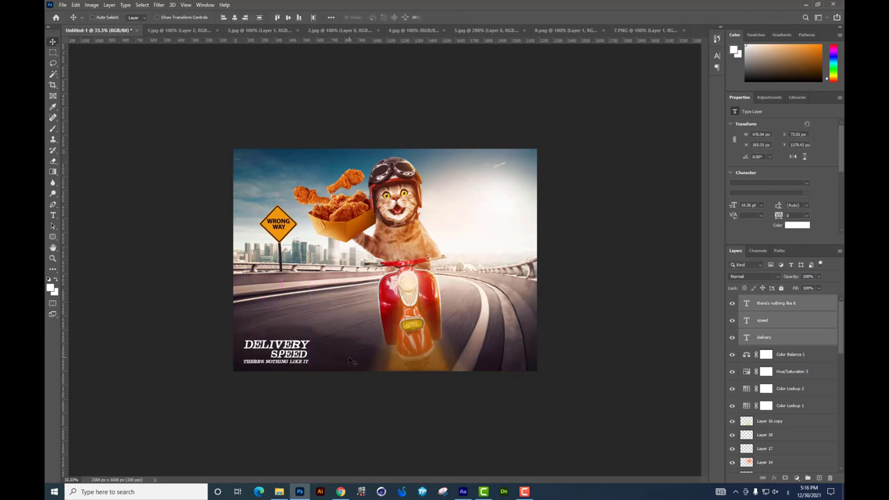
Step: Shrink the tagline block again and move it down-left into the corner
{"action": "key", "text": "Tab"}
{"action": "key", "text": "ctrl+plus"}
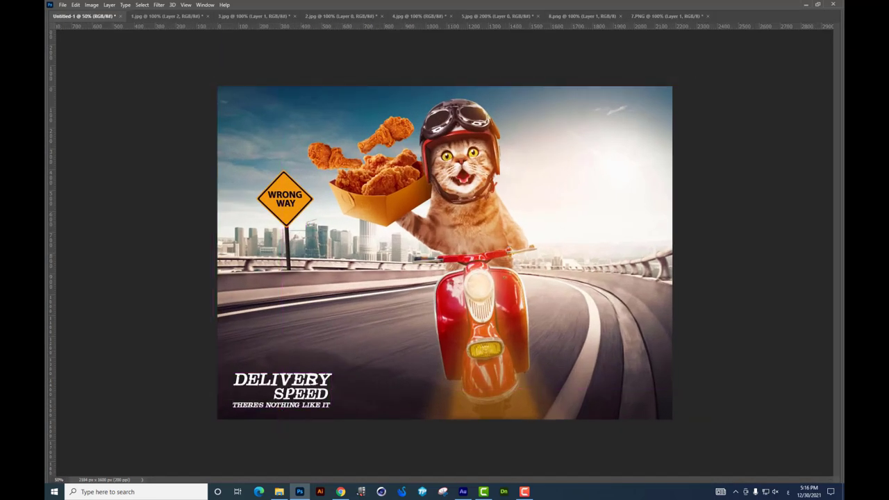
{"action": "key", "text": "Tab"}
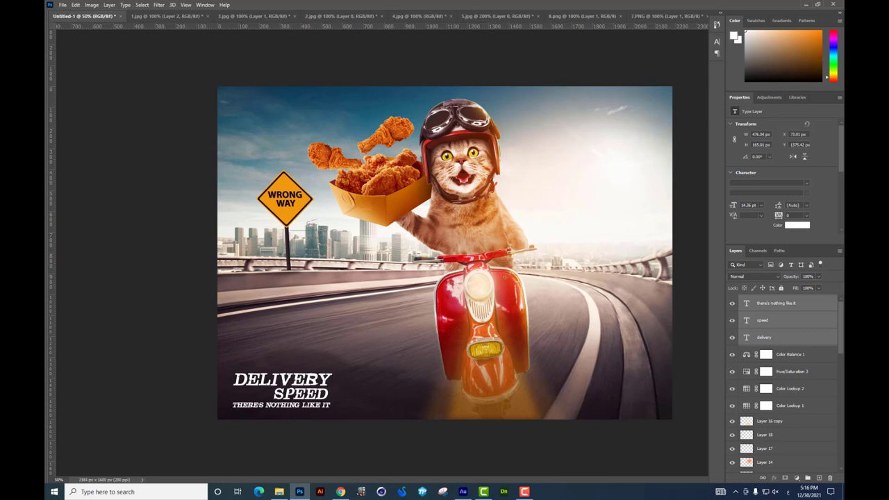
{"action": "key", "text": "Tab"}
{"action": "key", "text": "ctrl+t"}
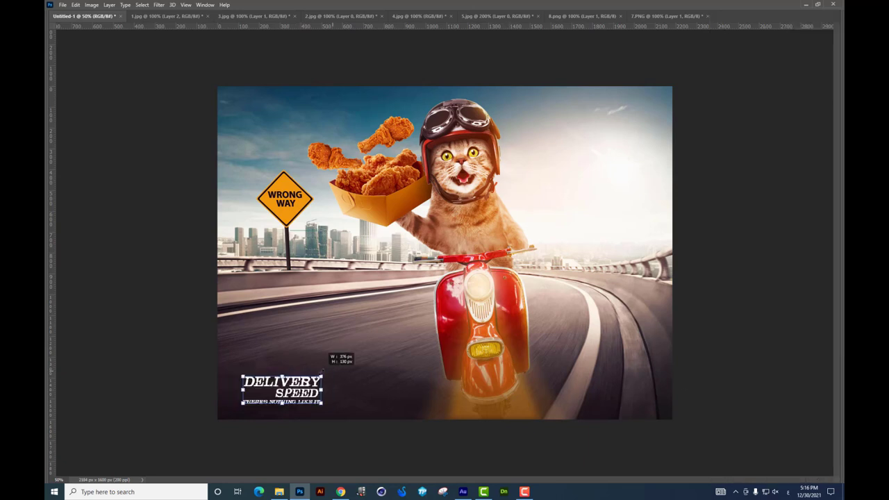
{"action": "left_click_drag", "start_coordinate": [332, 372], "coordinate": [324, 375]}
{"action": "key", "text": "Return"}
{"action": "left_click_drag", "start_coordinate": [302, 403], "coordinate": [294, 410]}
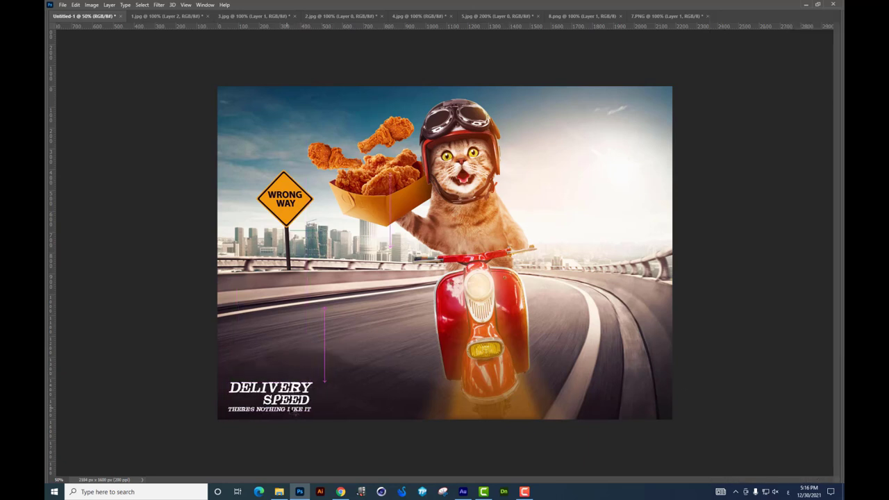
{"action": "key", "text": "Tab"}
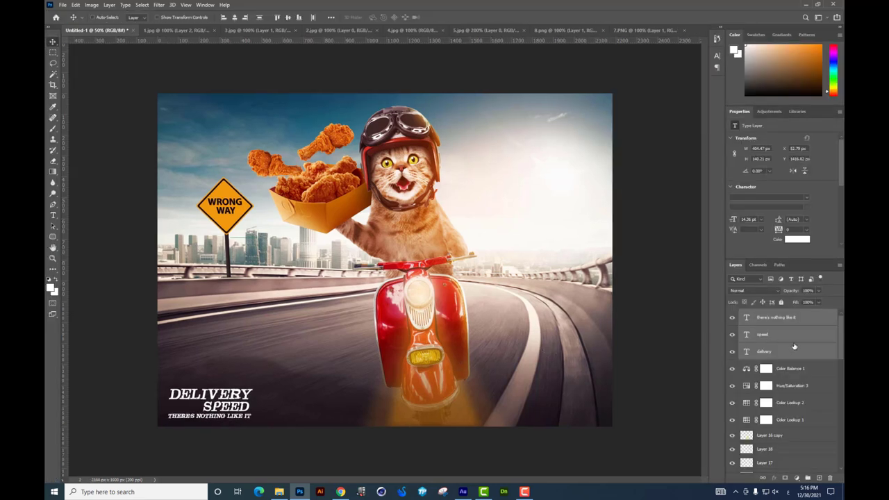
Step: Stamp all layers into a new merged layer at the top of the stack
{"action": "left_click", "coordinate": [829, 329]}
{"action": "scroll", "coordinate": [799, 389], "scroll_direction": "down", "scroll_amount": 5}
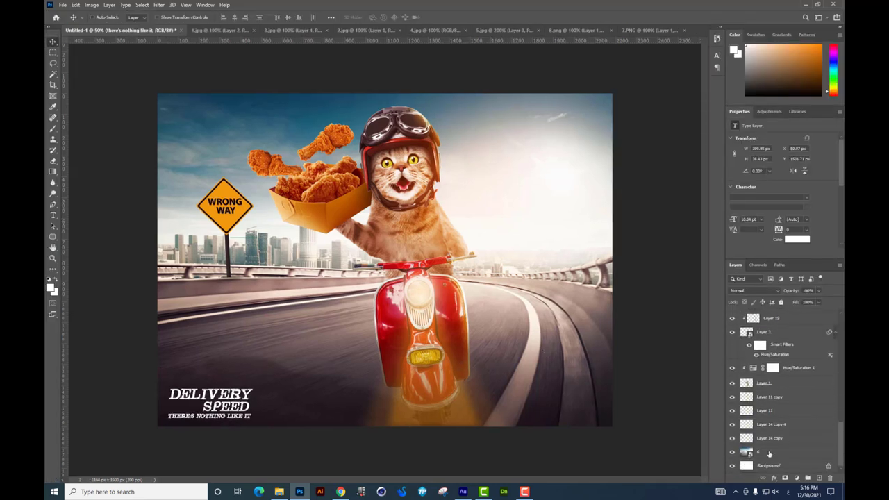
{"action": "left_click", "coordinate": [767, 451], "text": "shift"}
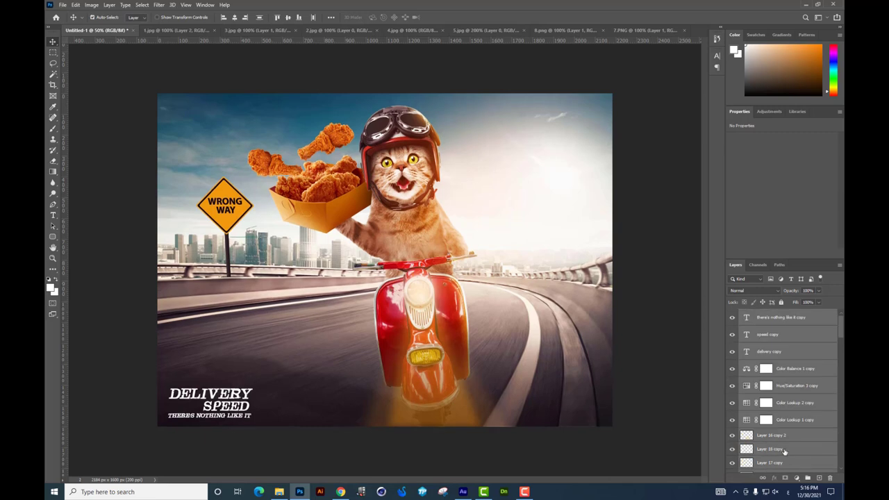
{"action": "key", "text": "ctrl+alt+e"}
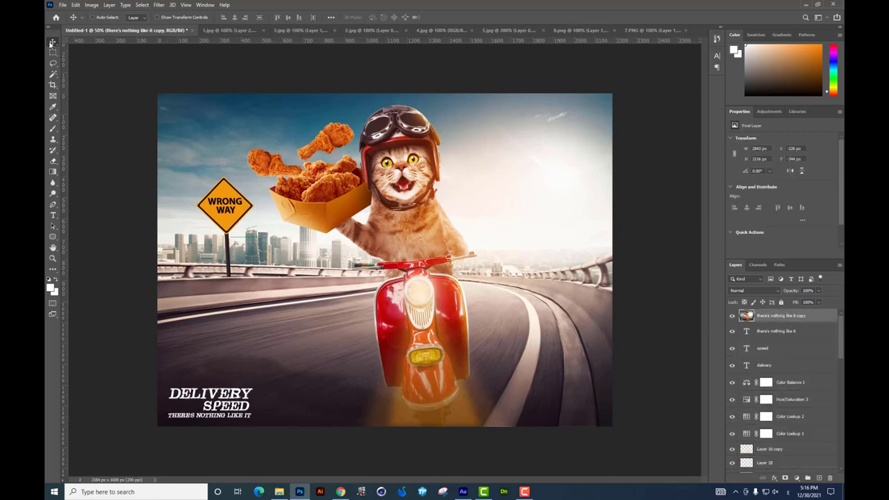
{"action": "left_click", "coordinate": [53, 52]}
{"action": "key", "text": "ctrl+a"}
{"action": "key", "text": "ctrl+j"}
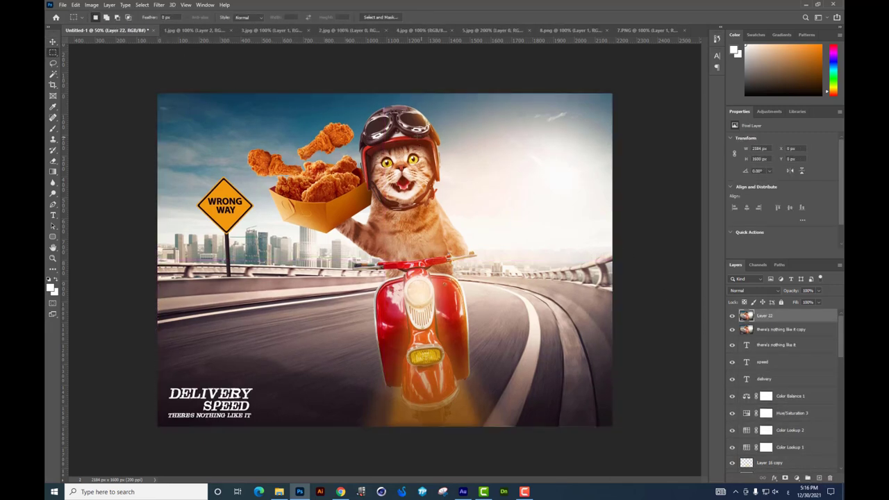
Step: In Camera Raw Basic, cool temperature, tint +1, add contrast, darken shadows, lift blacks, vibrance +52
{"action": "left_click", "coordinate": [158, 5]}
{"action": "left_click", "coordinate": [208, 71]}
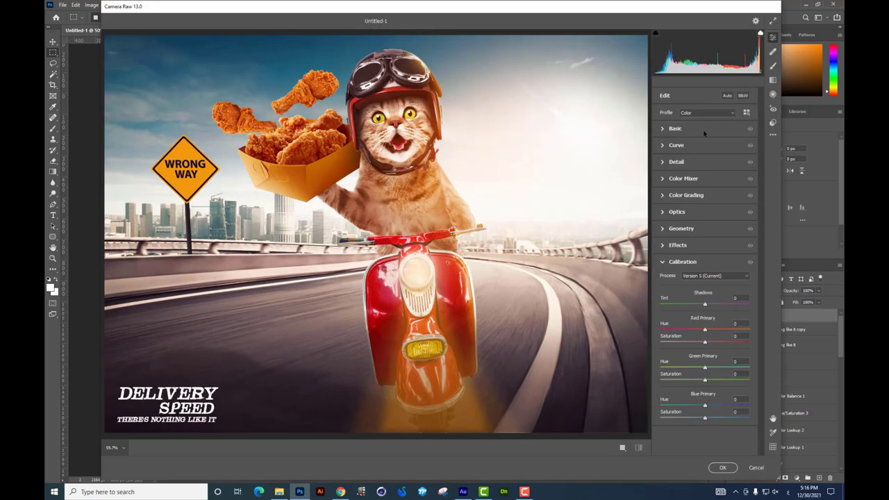
{"action": "left_click", "coordinate": [695, 128]}
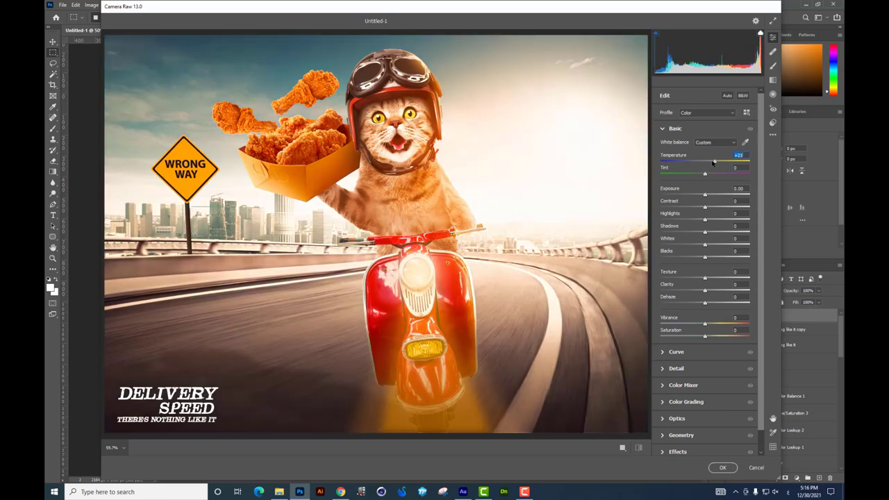
{"action": "left_click_drag", "start_coordinate": [706, 162], "coordinate": [704, 175]}
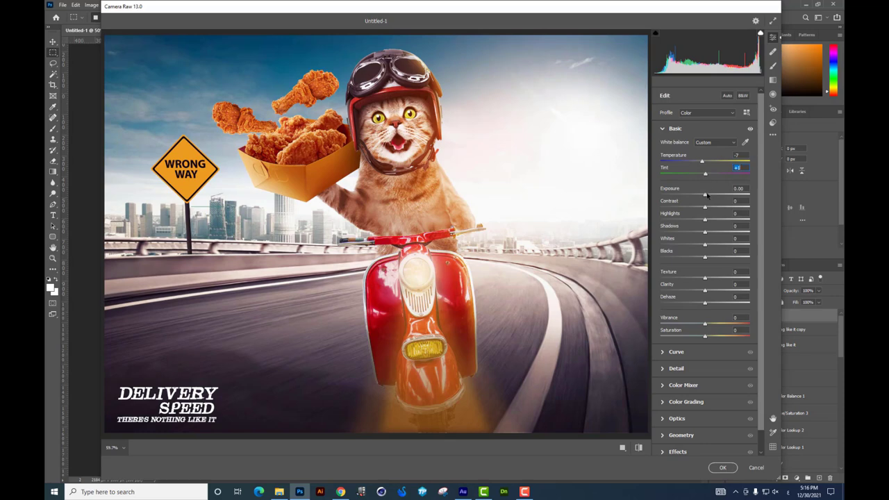
{"action": "left_click", "coordinate": [707, 196]}
{"action": "left_click", "coordinate": [707, 210]}
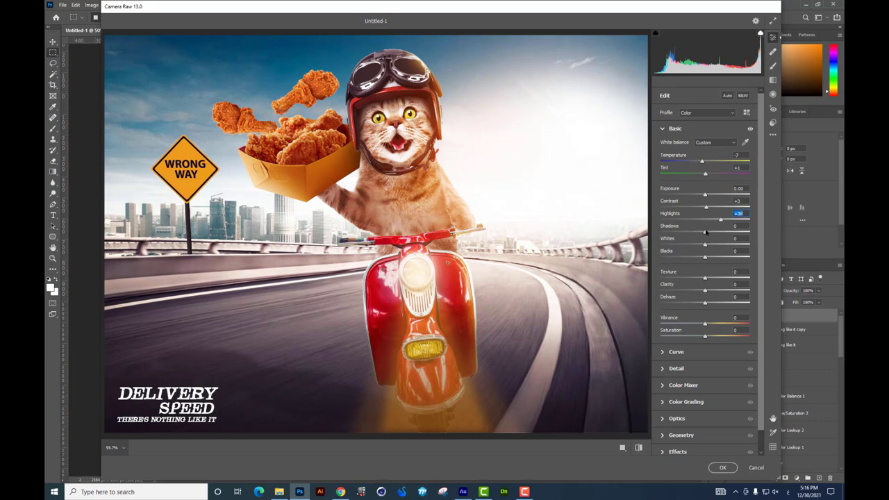
{"action": "left_click_drag", "start_coordinate": [705, 232], "coordinate": [700, 232]}
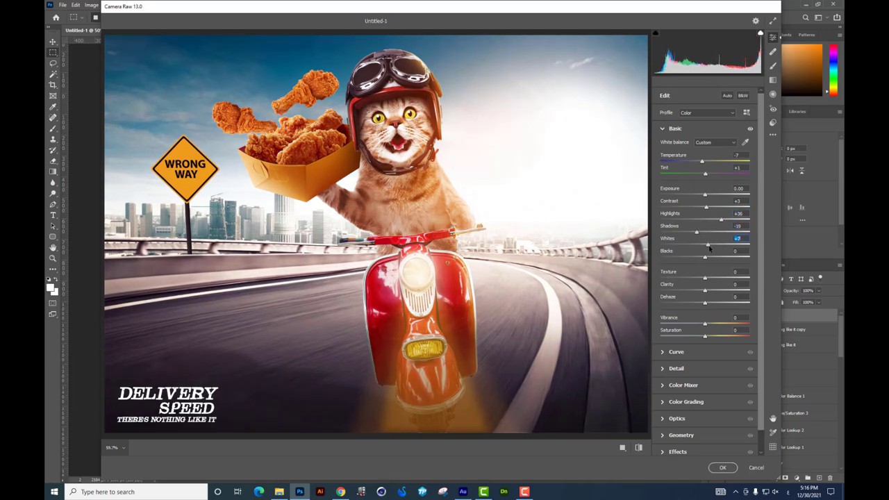
{"action": "left_click", "coordinate": [710, 257]}
{"action": "left_click_drag", "start_coordinate": [711, 325], "coordinate": [729, 327]}
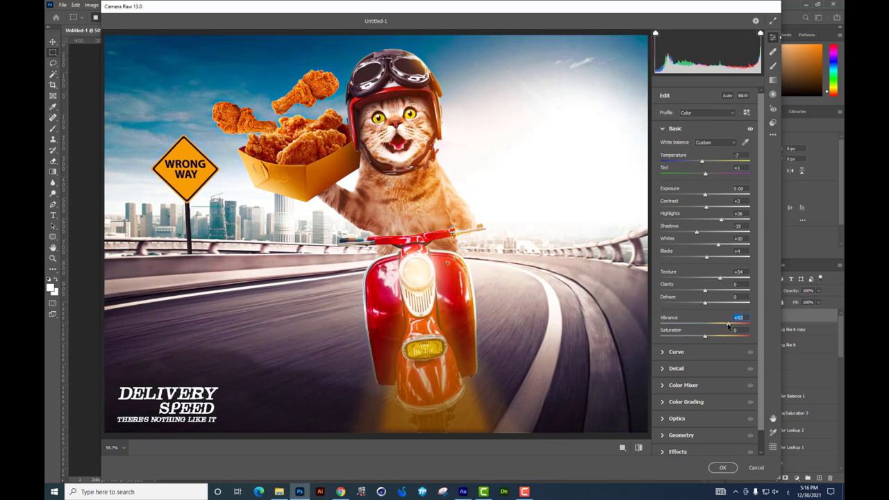
{"action": "scroll", "coordinate": [726, 319], "scroll_direction": "down", "scroll_amount": 1}
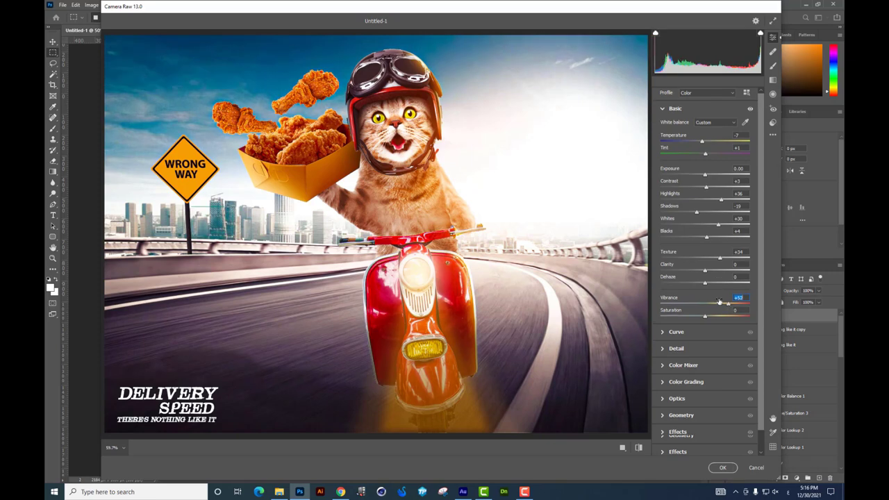
Step: Brighten the tone curve highlights and shift the yellows and purples (-21) hues
{"action": "left_click", "coordinate": [703, 332]}
{"action": "left_click_drag", "start_coordinate": [705, 286], "coordinate": [710, 286]}
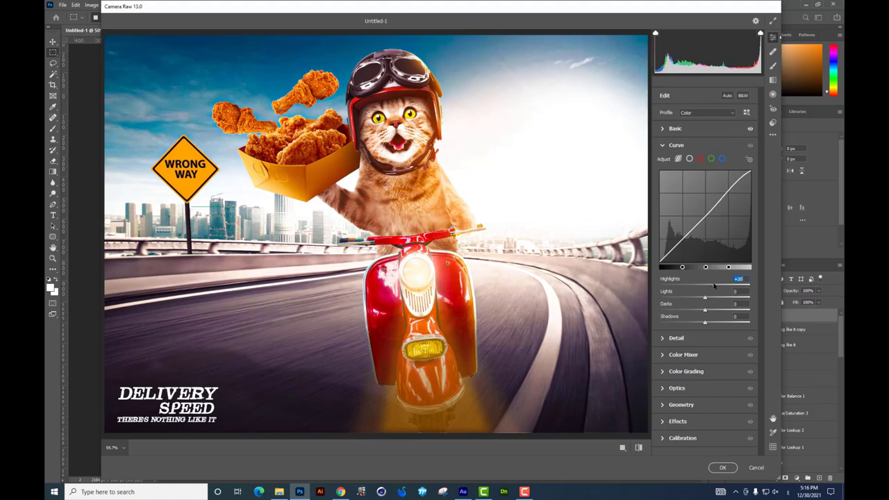
{"action": "left_click", "coordinate": [709, 338]}
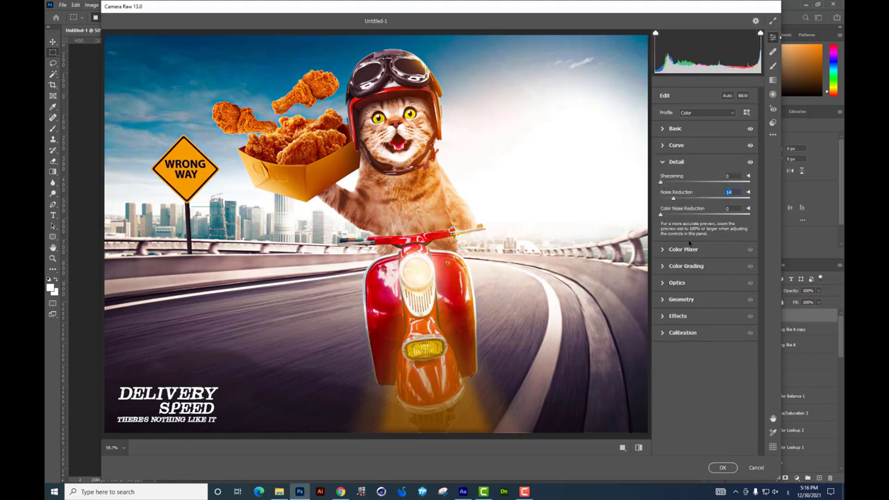
{"action": "left_click", "coordinate": [689, 250]}
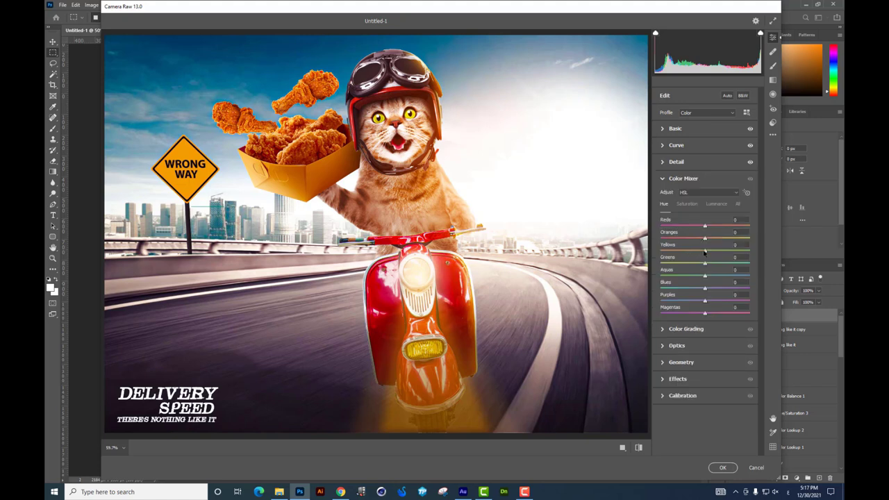
{"action": "mouse_move", "coordinate": [705, 251]}
{"action": "left_mouse_down"}
{"action": "mouse_move", "coordinate": [692, 264]}
{"action": "mouse_move", "coordinate": [699, 277]}
{"action": "left_mouse_up"}
{"action": "left_click", "coordinate": [695, 301]}
Step: Calibrate red primary hue -2, shadows tint -100, shift blue primary hue, and apply
{"action": "left_click", "coordinate": [675, 396]}
{"action": "left_click", "coordinate": [702, 330]}
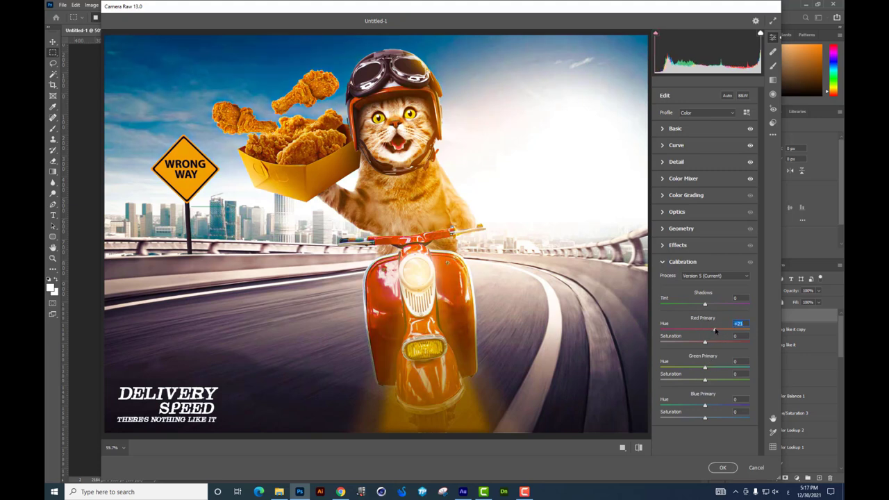
{"action": "left_click_drag", "start_coordinate": [703, 330], "coordinate": [705, 331]}
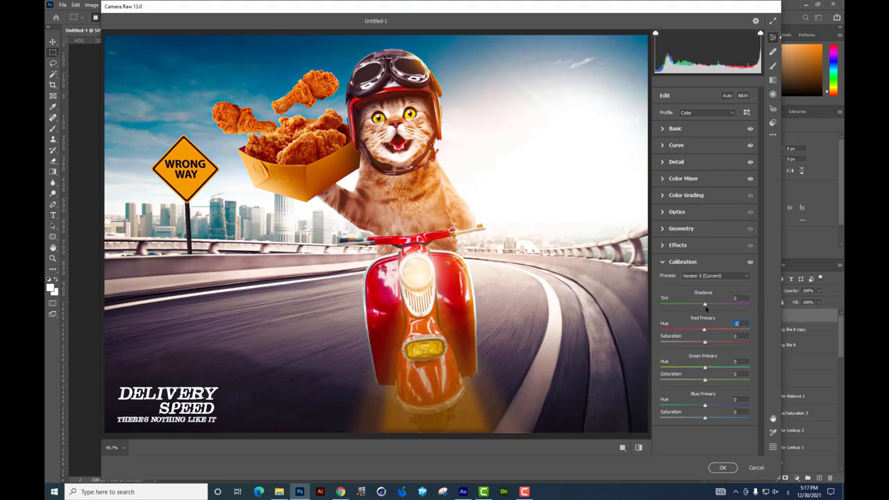
{"action": "left_click_drag", "start_coordinate": [705, 304], "coordinate": [581, 293]}
{"action": "left_click_drag", "start_coordinate": [706, 405], "coordinate": [711, 418]}
{"action": "left_click", "coordinate": [723, 468]}
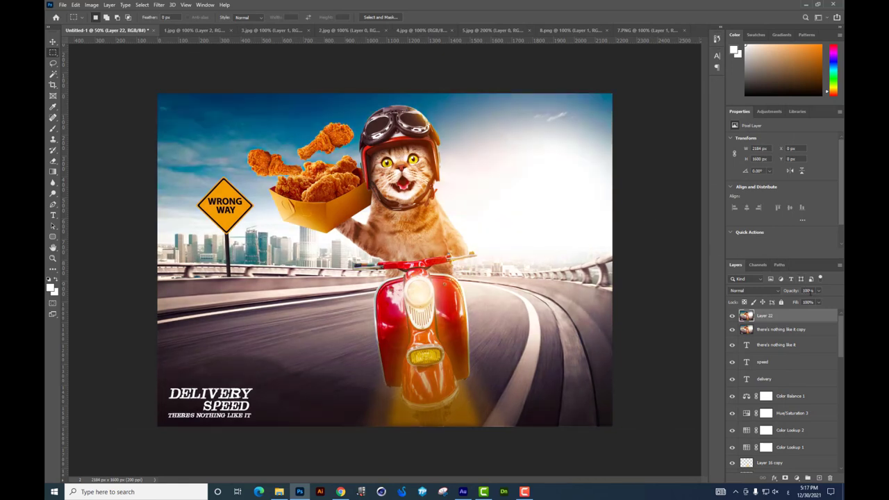
Step: Lower Layer 22 to 41% opacity, toggle its visibility to compare, then hide the panels
{"action": "left_click", "coordinate": [818, 293]}
{"action": "left_click_drag", "start_coordinate": [821, 300], "coordinate": [797, 300]}
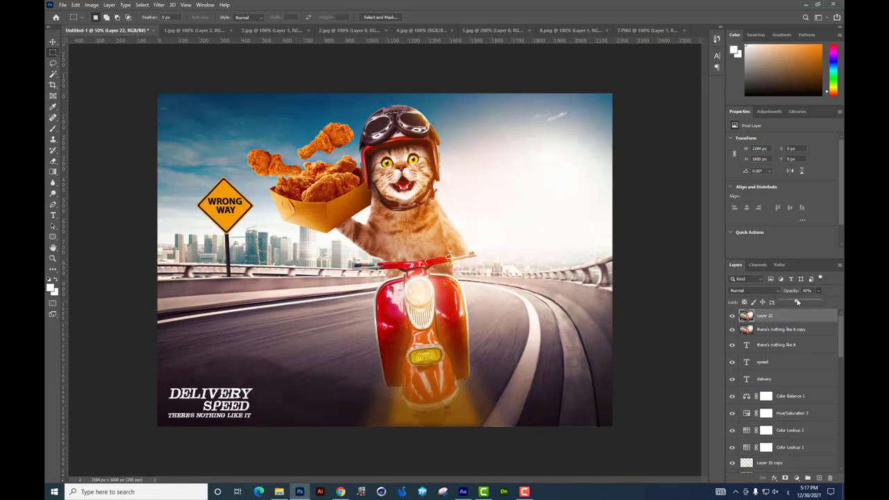
{"action": "left_click", "coordinate": [731, 316]}
{"action": "left_click", "coordinate": [731, 316]}
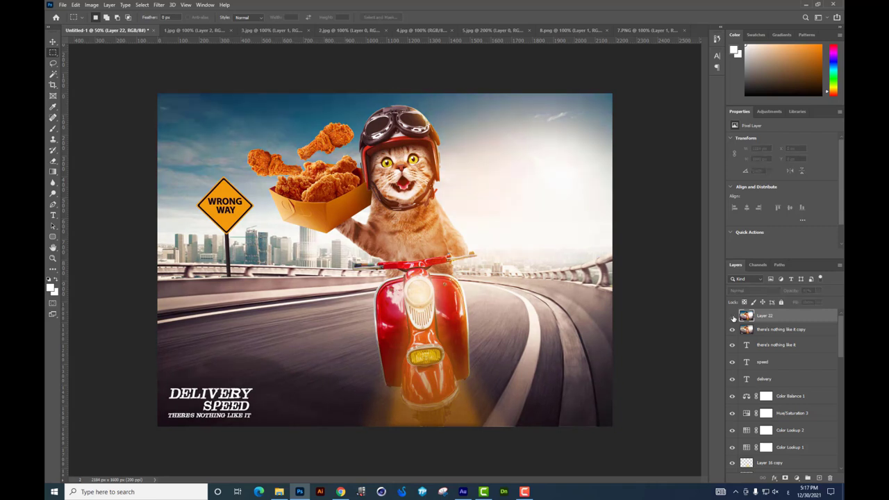
{"action": "key", "text": "Tab"}
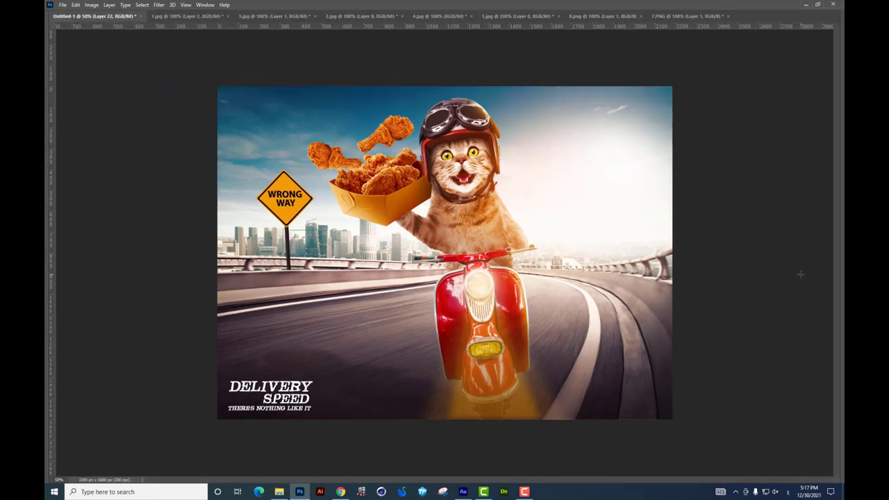